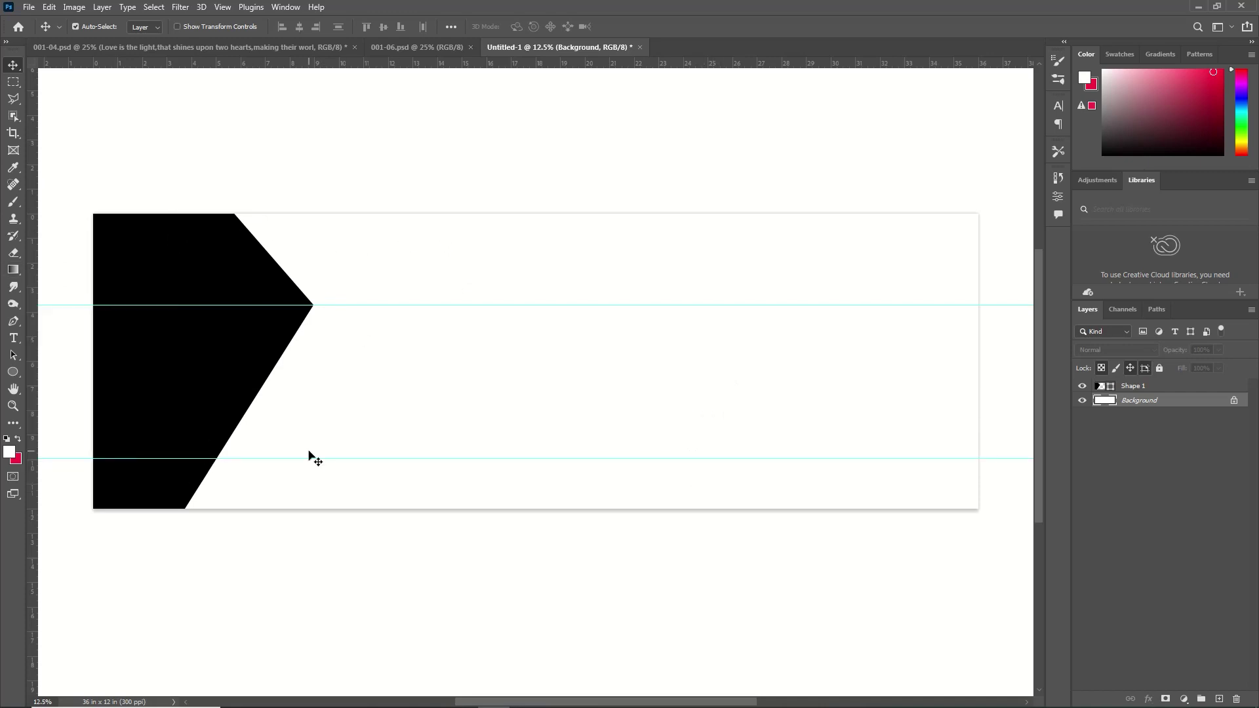
# - Add a horizontal guide at about 2.6 in and vertical guides at about 5.1, 9 and 14.8 in around the black shape
pyautogui.moveTo(725, 63); pyautogui.dragTo(735, 278)
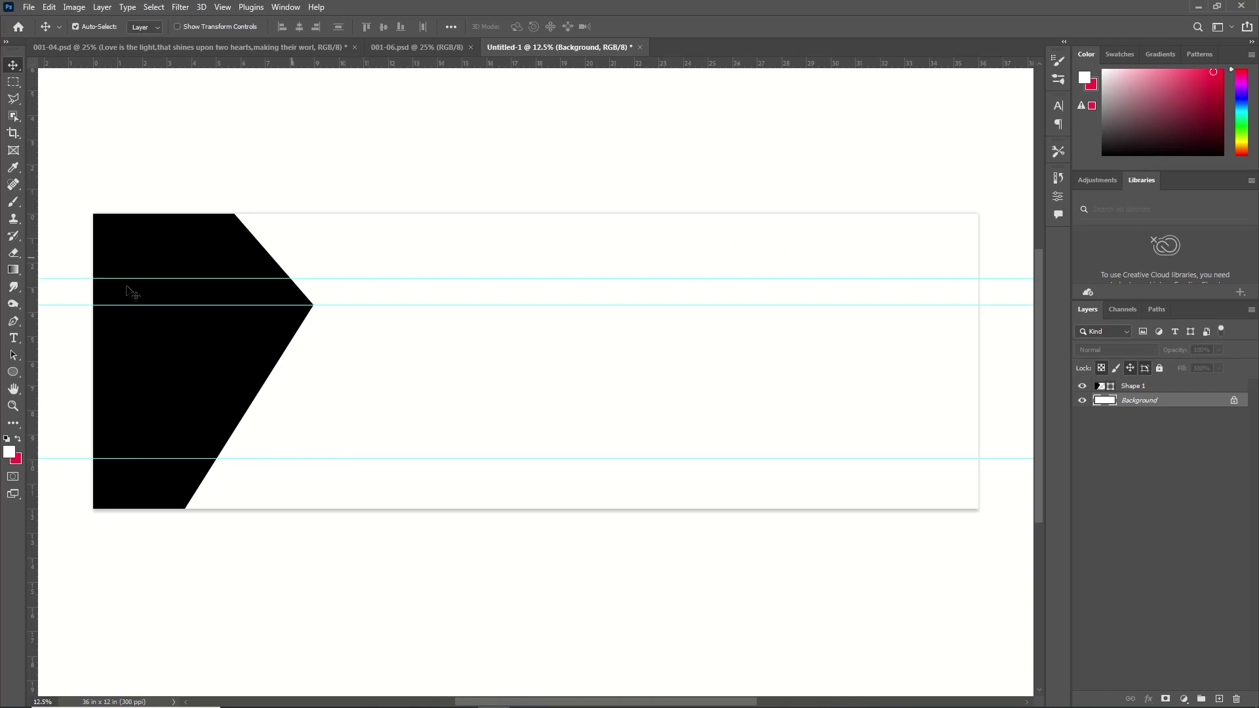
pyautogui.click(127, 289)
pyautogui.moveTo(31, 328); pyautogui.dragTo(314, 362)
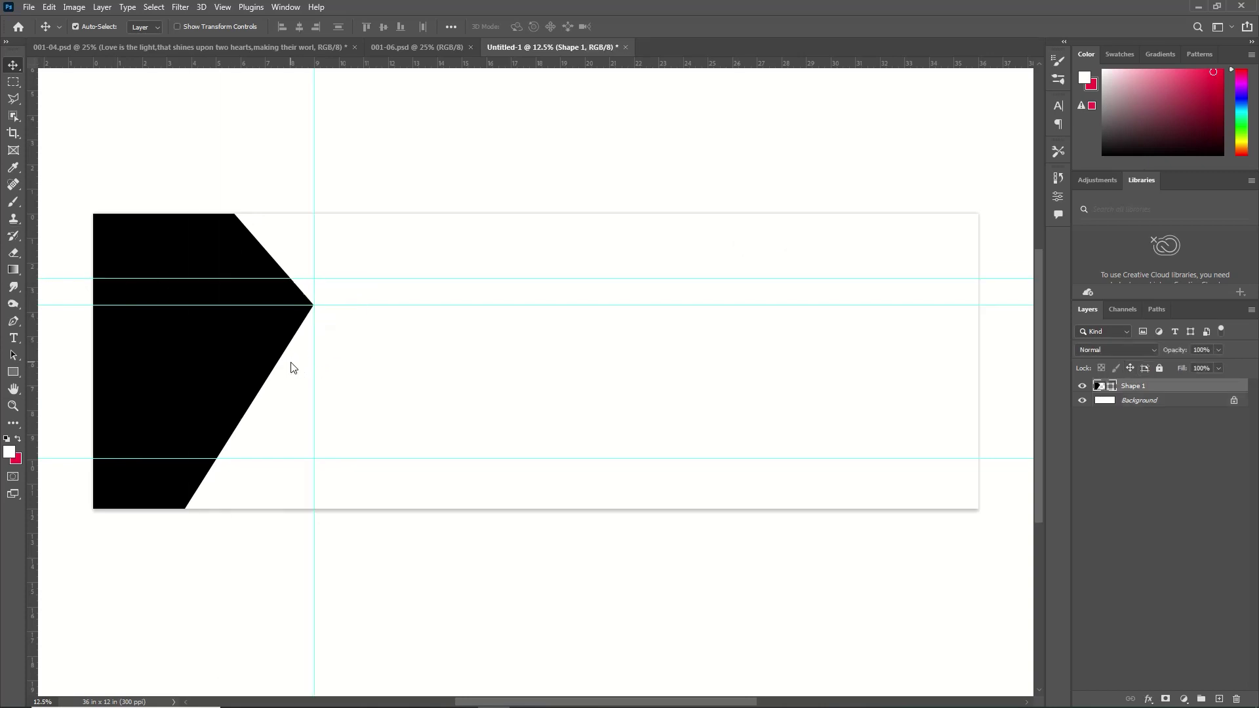
pyautogui.moveTo(34, 200); pyautogui.dragTo(220, 309)
# - Draw a black rectangle about 2912 × 1872 px between the guides beside the black shape and set its opacity to 77%
pyautogui.press('u')
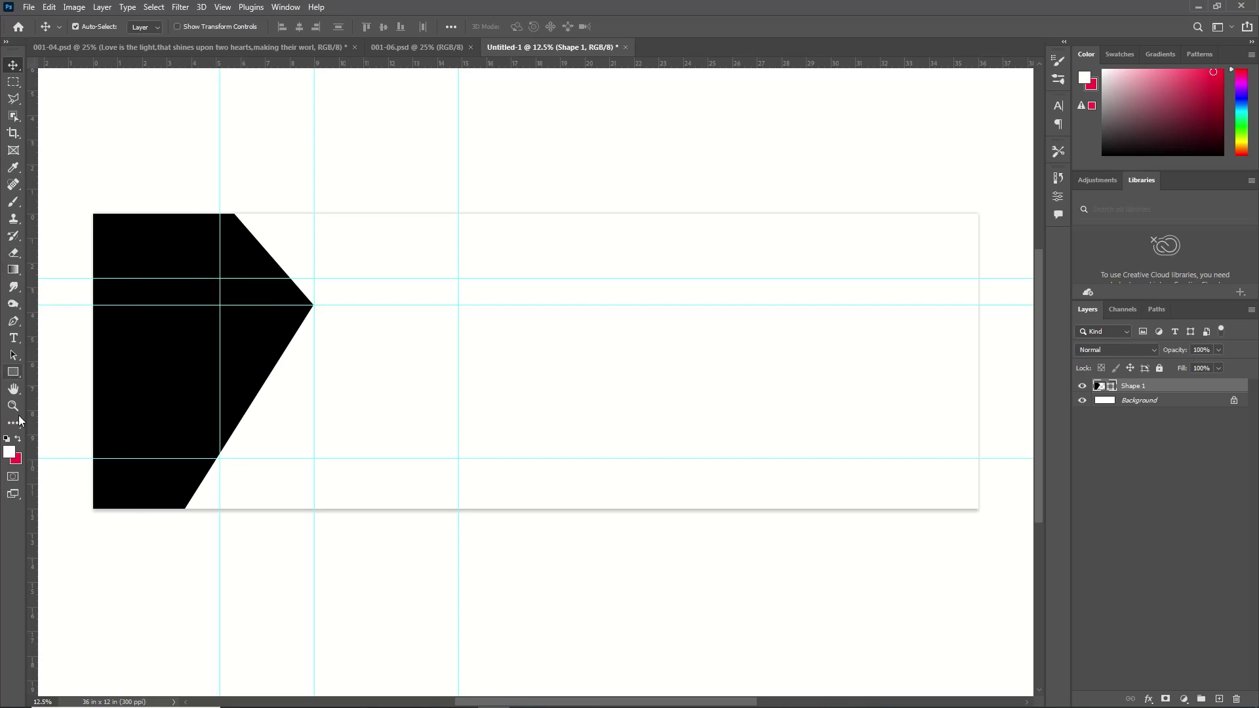
pyautogui.rightClick(13, 372)
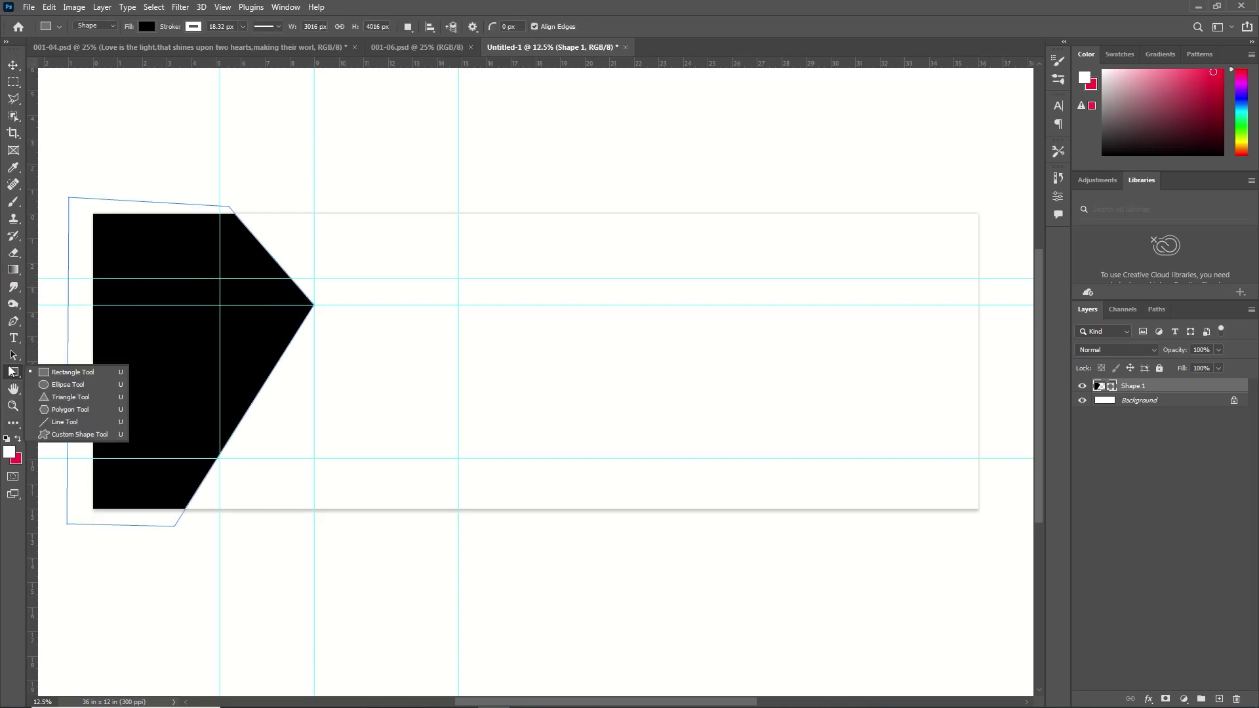
pyautogui.click(54, 374)
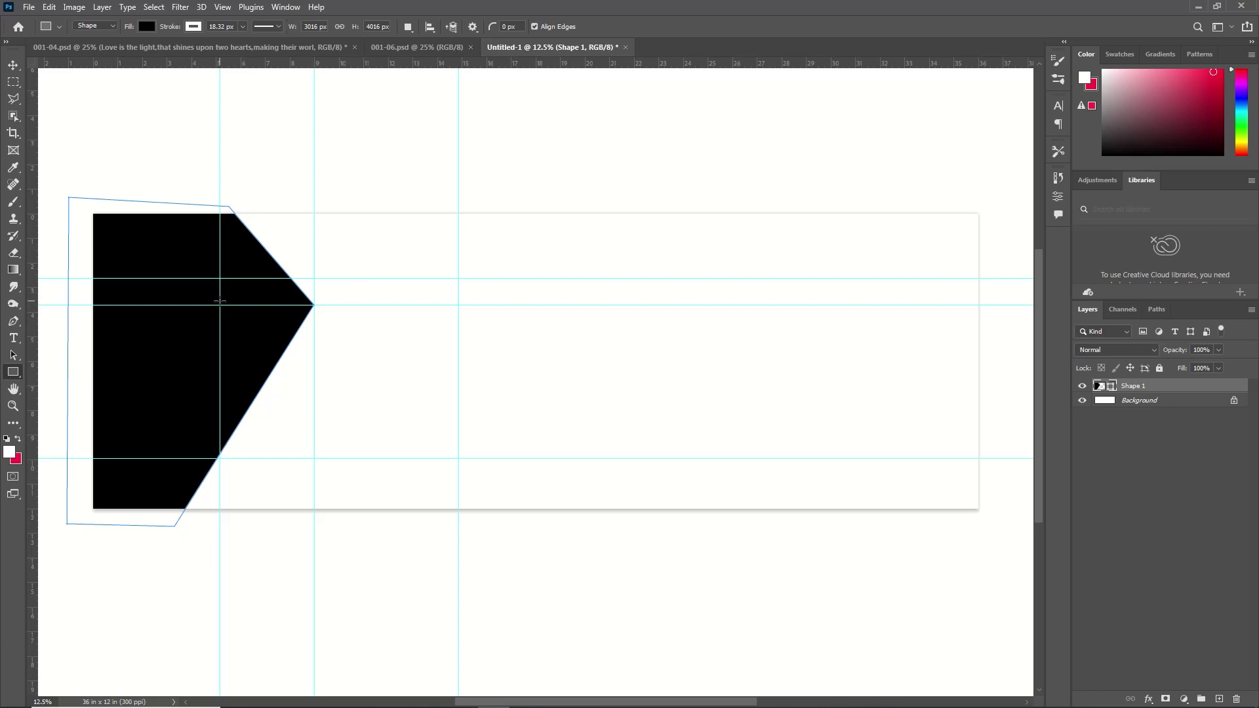
pyautogui.moveTo(220, 304); pyautogui.dragTo(458, 457)
pyautogui.moveTo(1191, 356); pyautogui.dragTo(1162, 356)
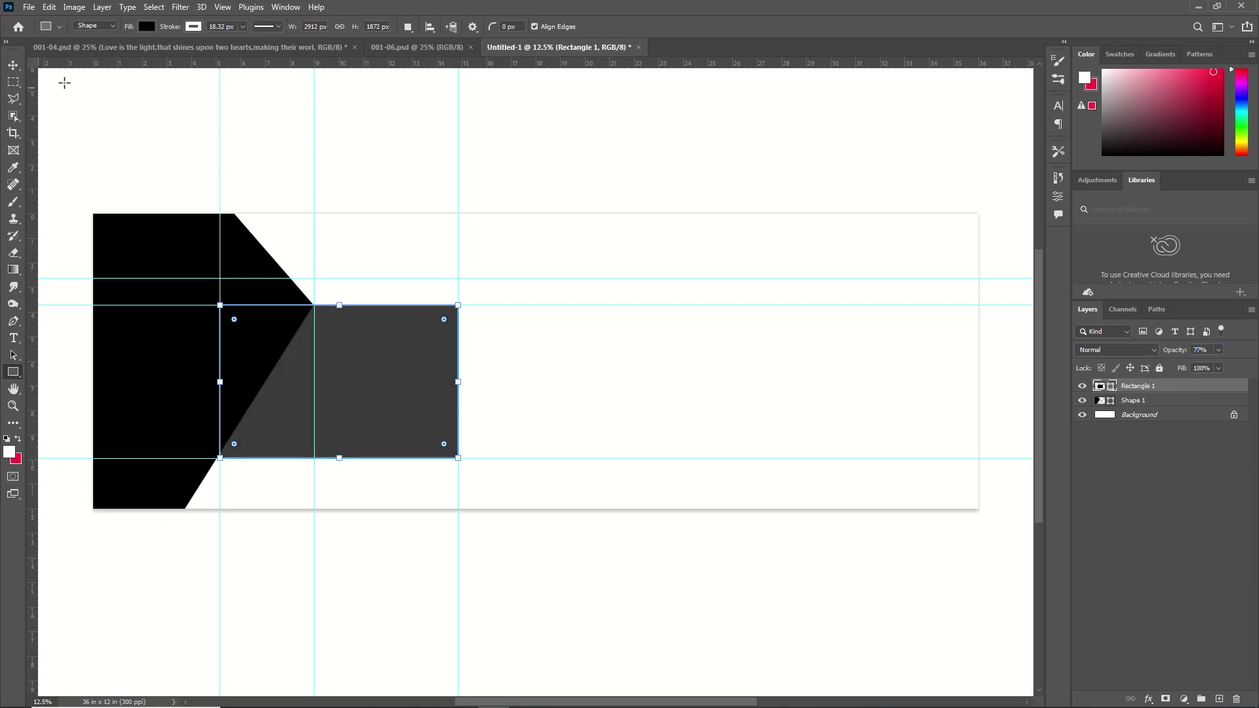
# - Rasterize the rectangle and delete its left triangular part along the black shape's slanted edge with a Polygonal Lasso selection
pyautogui.click(9, 100)
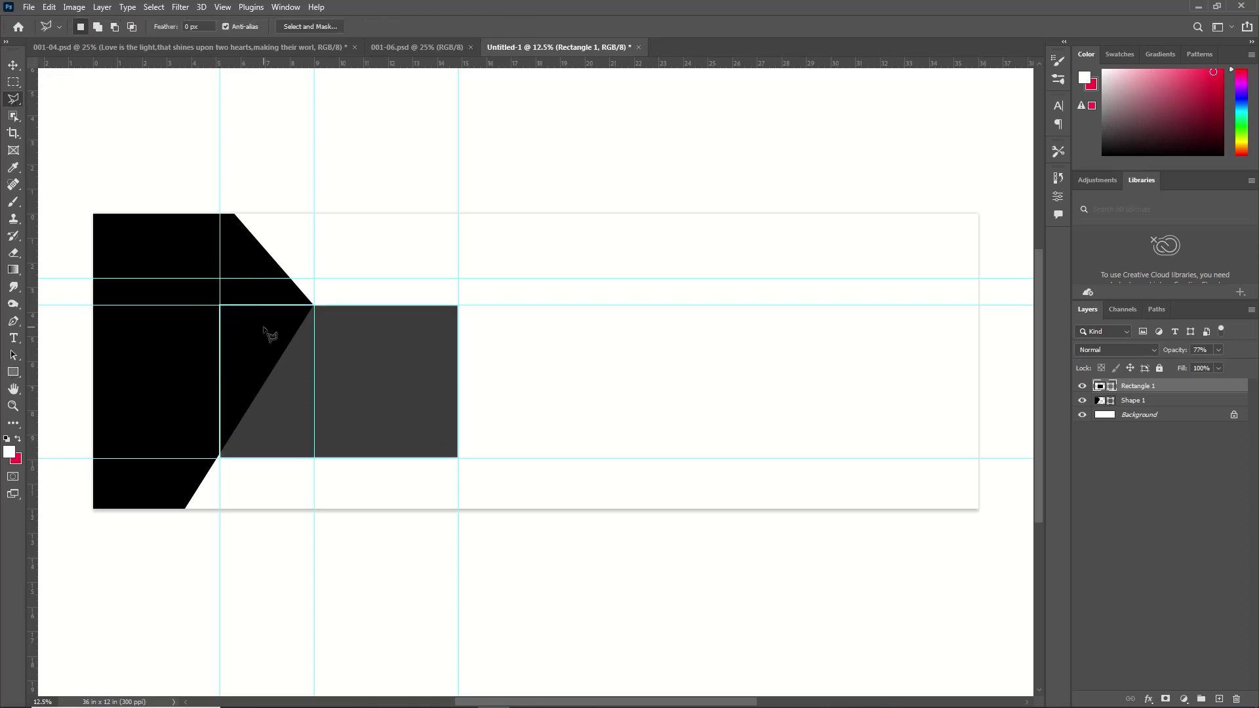
pyautogui.click(315, 305)
pyautogui.click(328, 286)
pyautogui.click(205, 299)
pyautogui.click(207, 442)
pyautogui.click(220, 457)
pyautogui.rightClick(1210, 384)
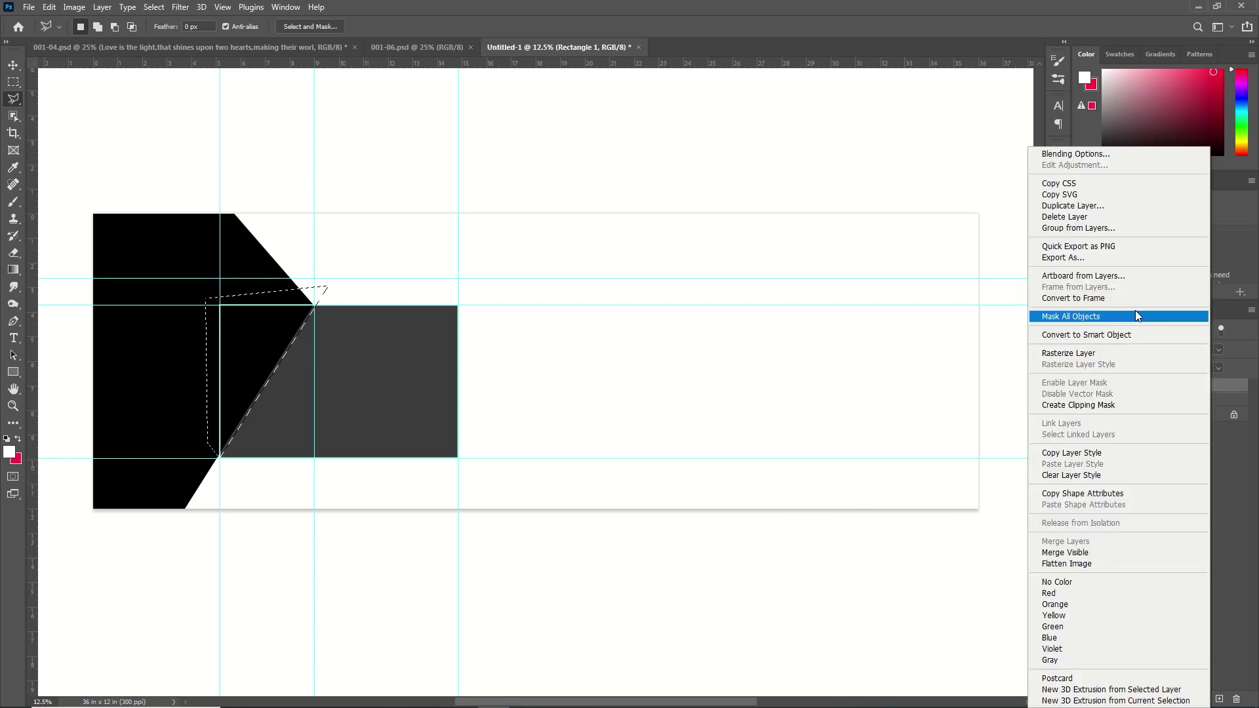
pyautogui.click(1081, 354)
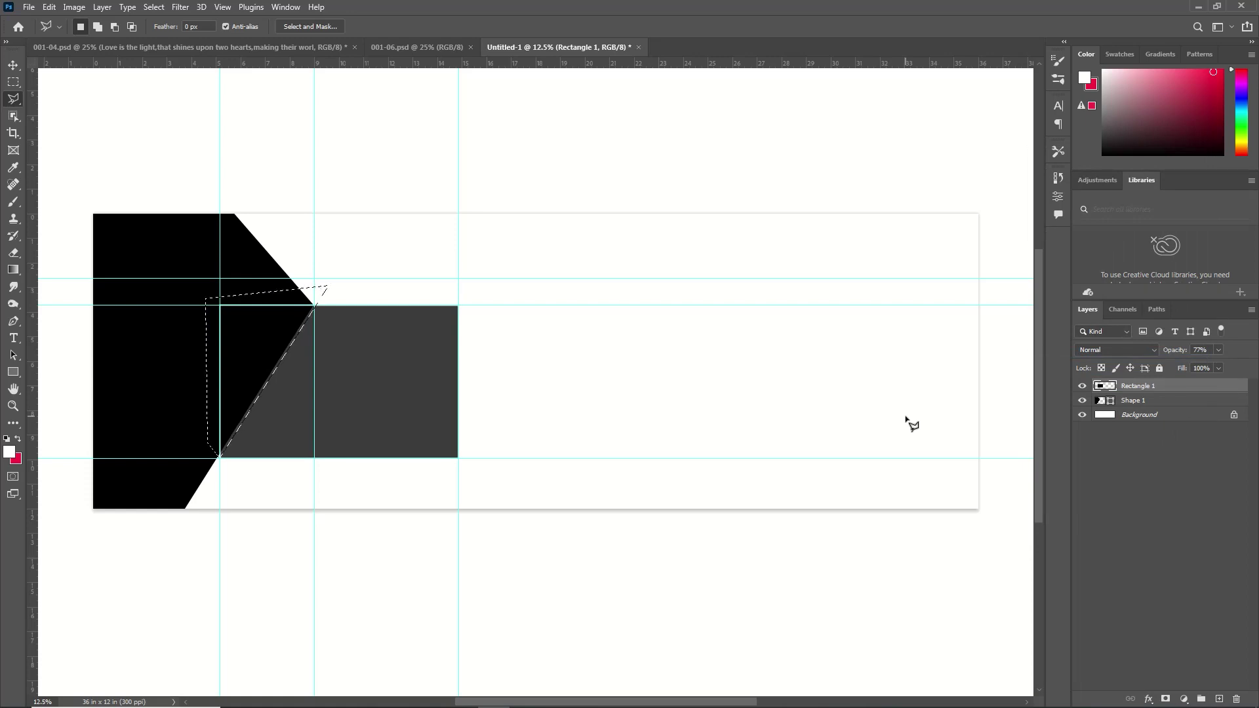
pyautogui.press('Delete')
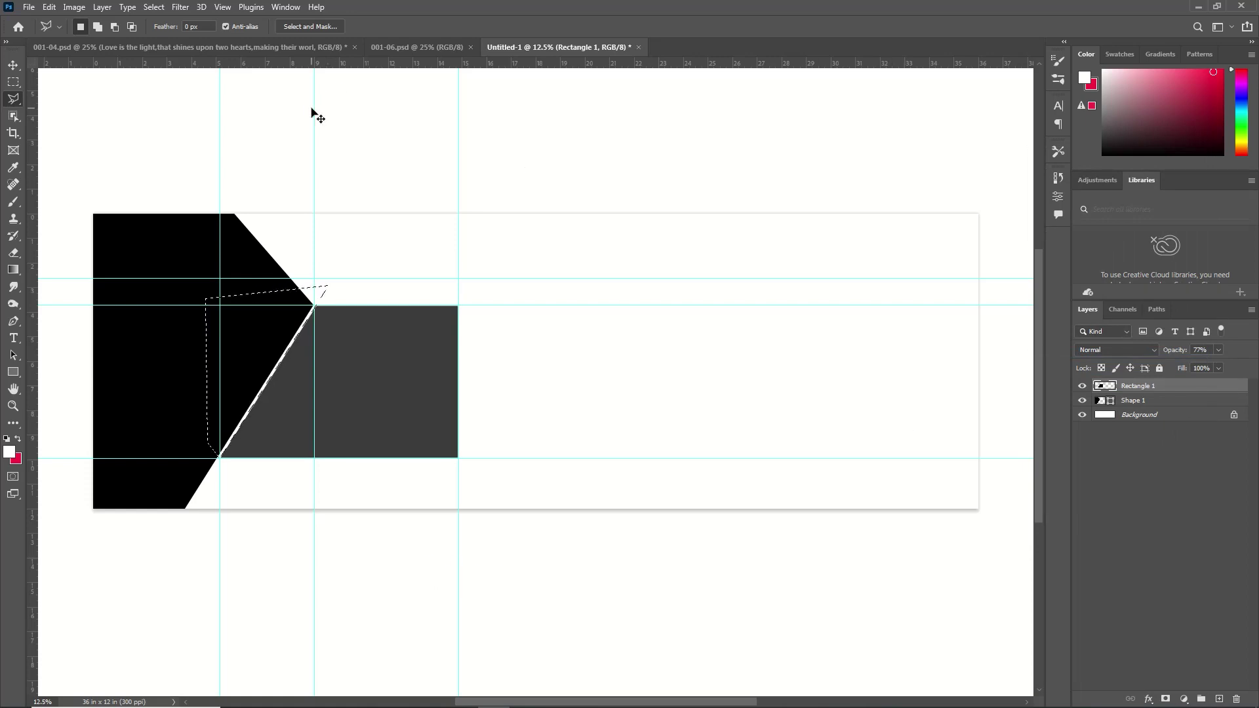
pyautogui.hotkey('ctrl', 'd')
# - Add a vertical guide at about 11 in and delete the rectangle's lower-right triangle, leaving a parallelogram
pyautogui.moveTo(26, 352); pyautogui.dragTo(380, 356)
pyautogui.press('l')
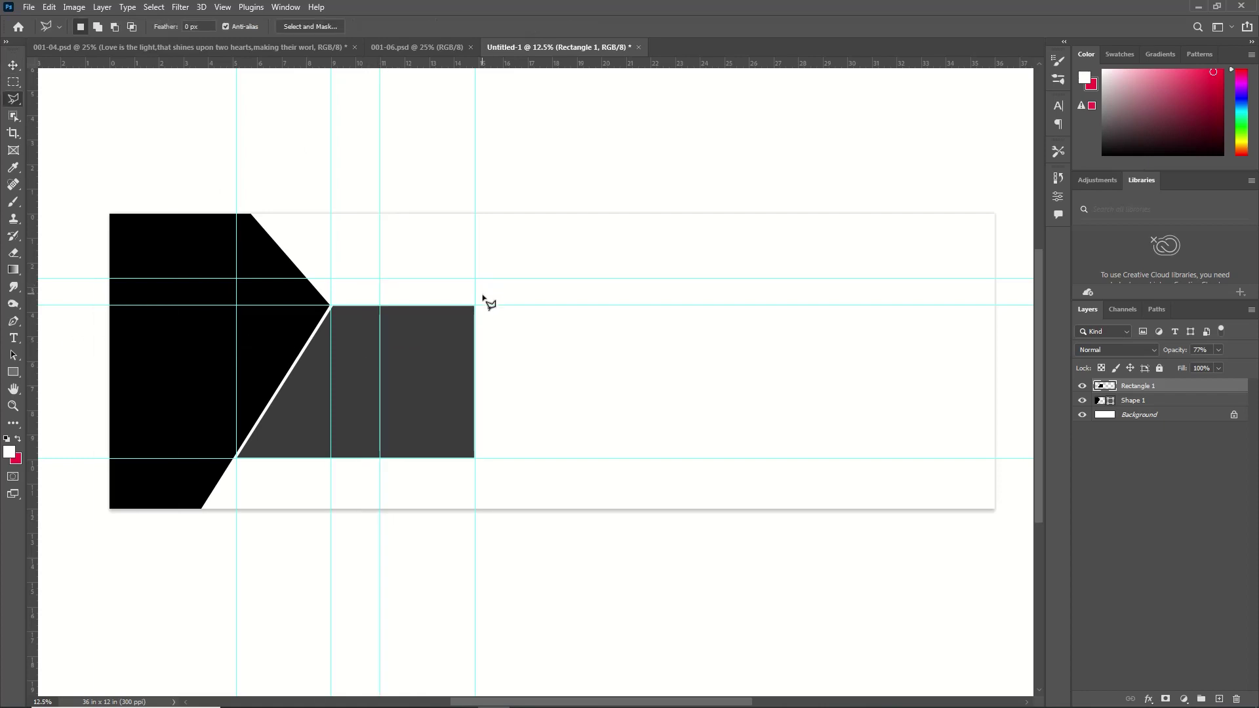
pyautogui.click(475, 306)
pyautogui.click(380, 458)
pyautogui.click(408, 475)
pyautogui.click(521, 458)
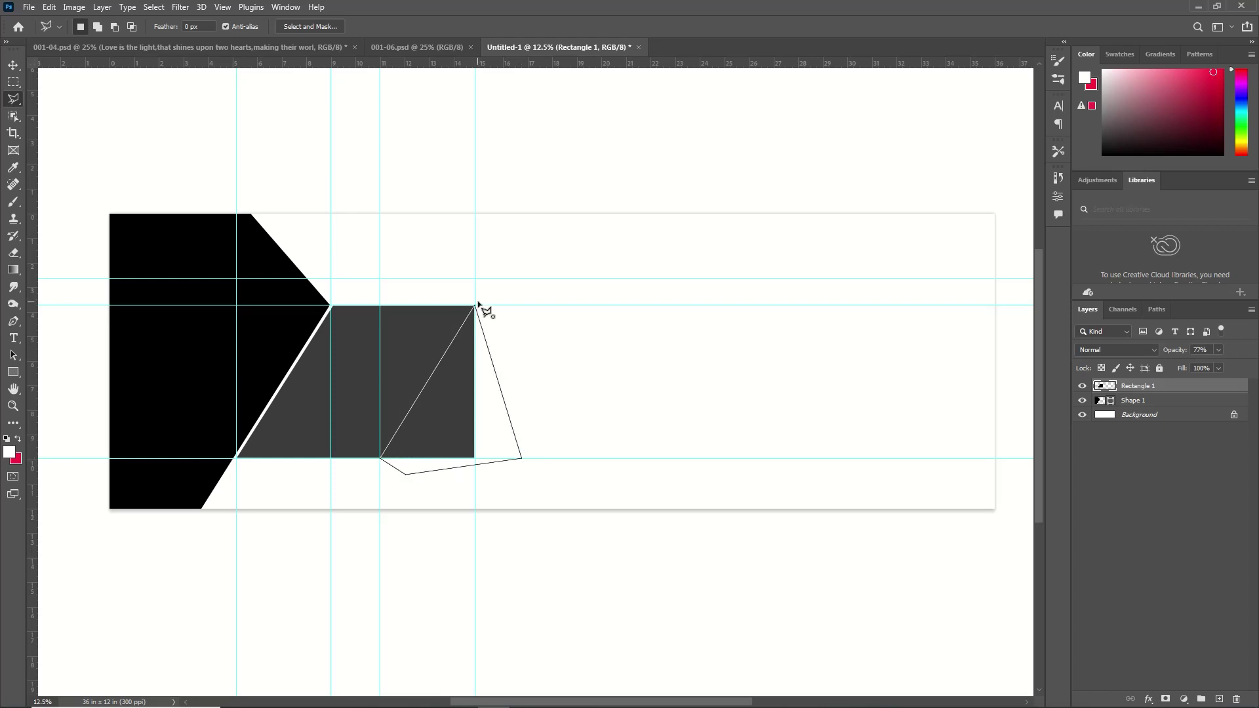
pyautogui.click(475, 306)
pyautogui.press('Delete')
pyautogui.hotkey('ctrl', 'd')
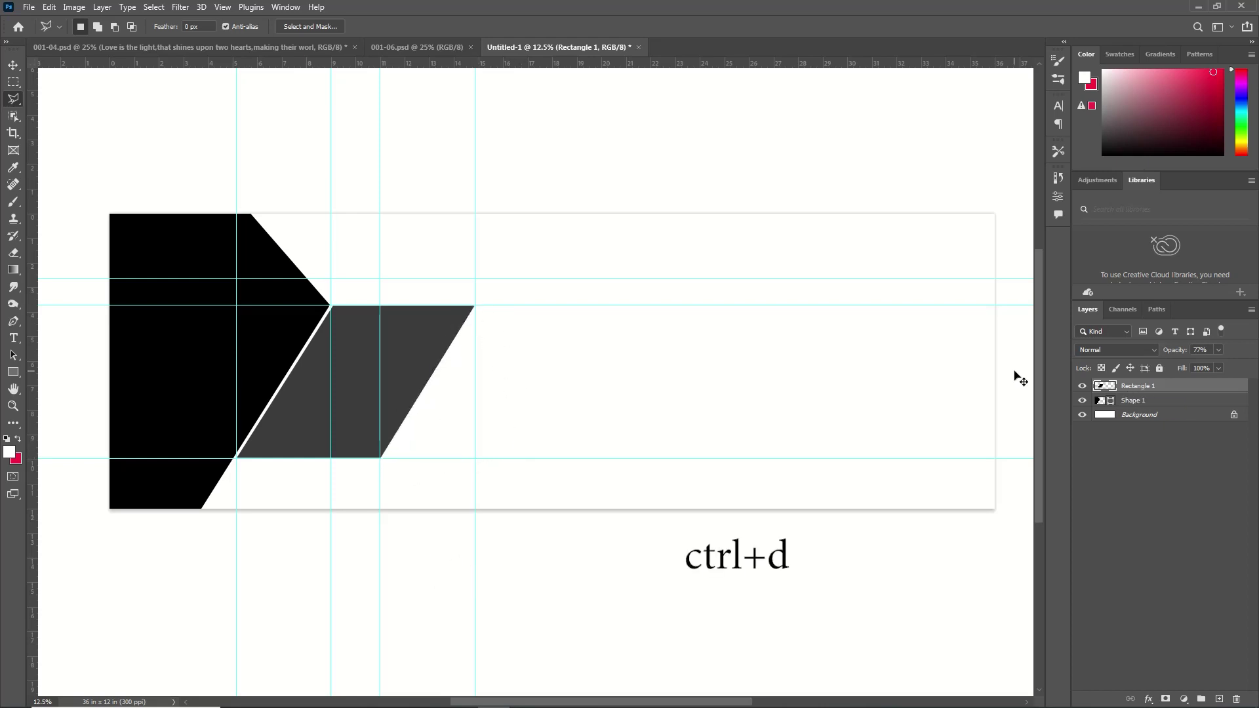
# - Duplicate the parallelogram, place the copy beside it on the right, and enlarge it up to the uppermost guide
pyautogui.press('v')
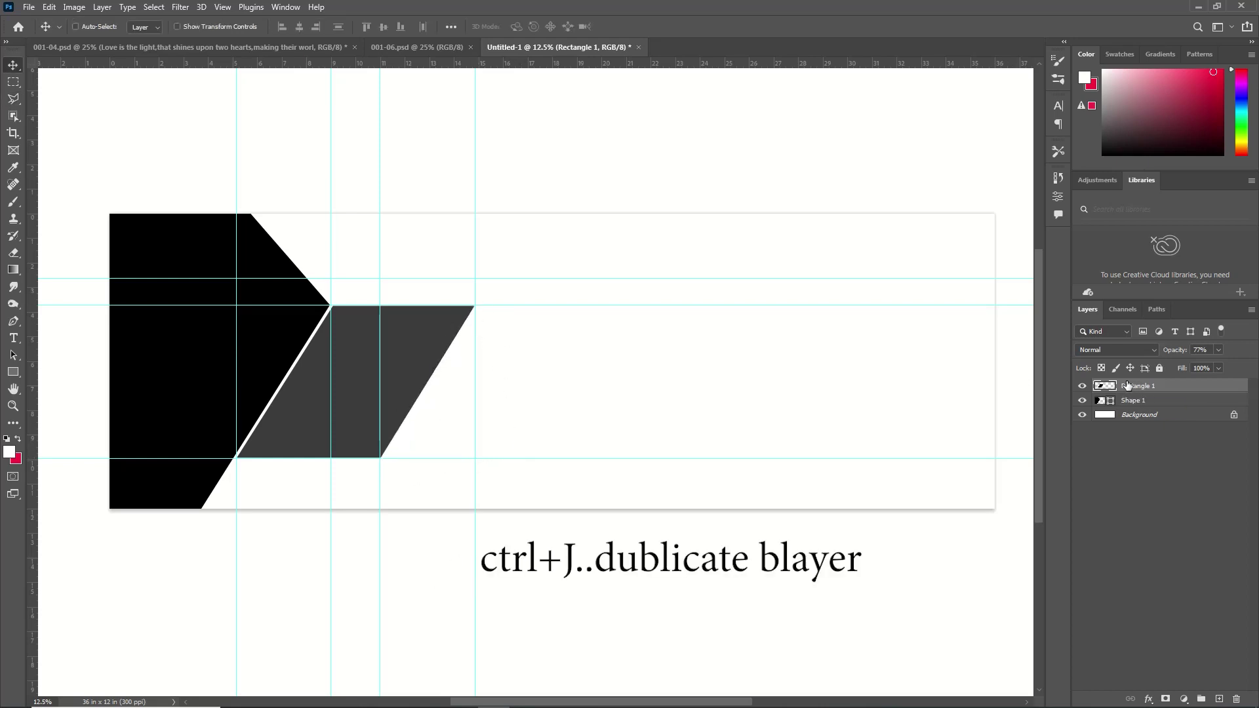
pyautogui.hotkey('ctrl', 'j')
pyautogui.moveTo(422, 360); pyautogui.dragTo(547, 360)
pyautogui.hotkey('ctrl', 't')
pyautogui.moveTo(618, 305); pyautogui.dragTo(655, 278)
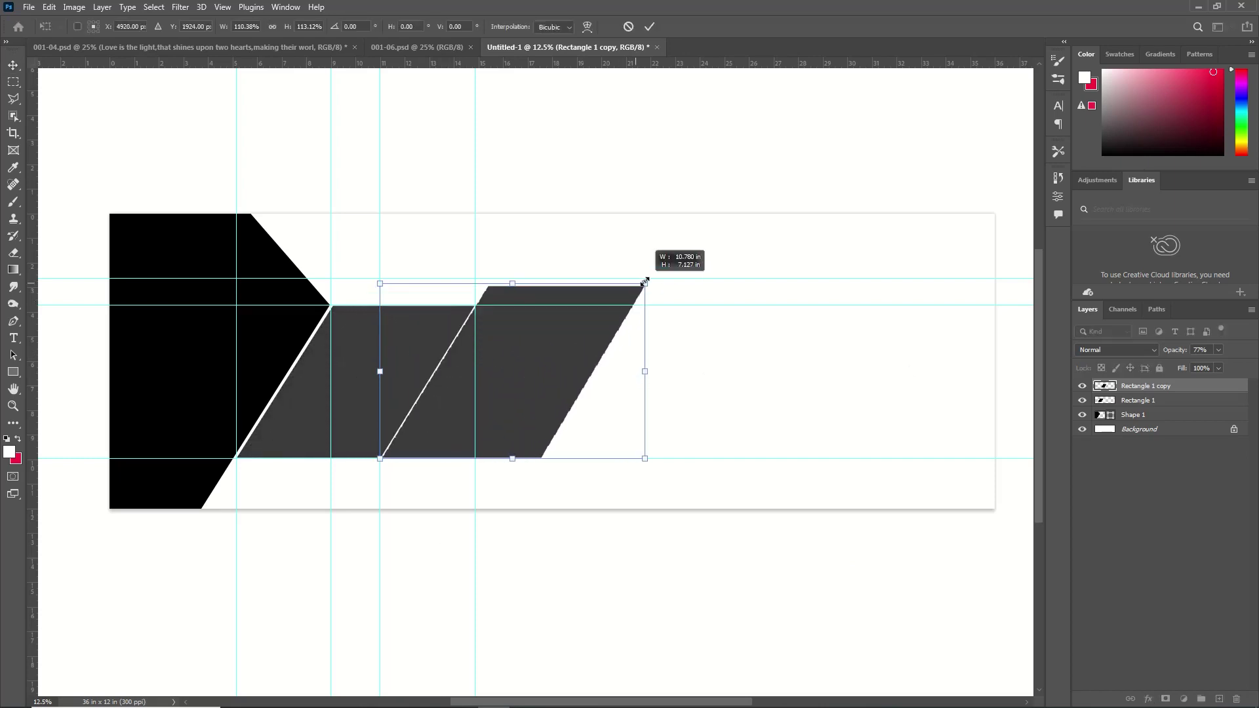
pyautogui.press('Return')
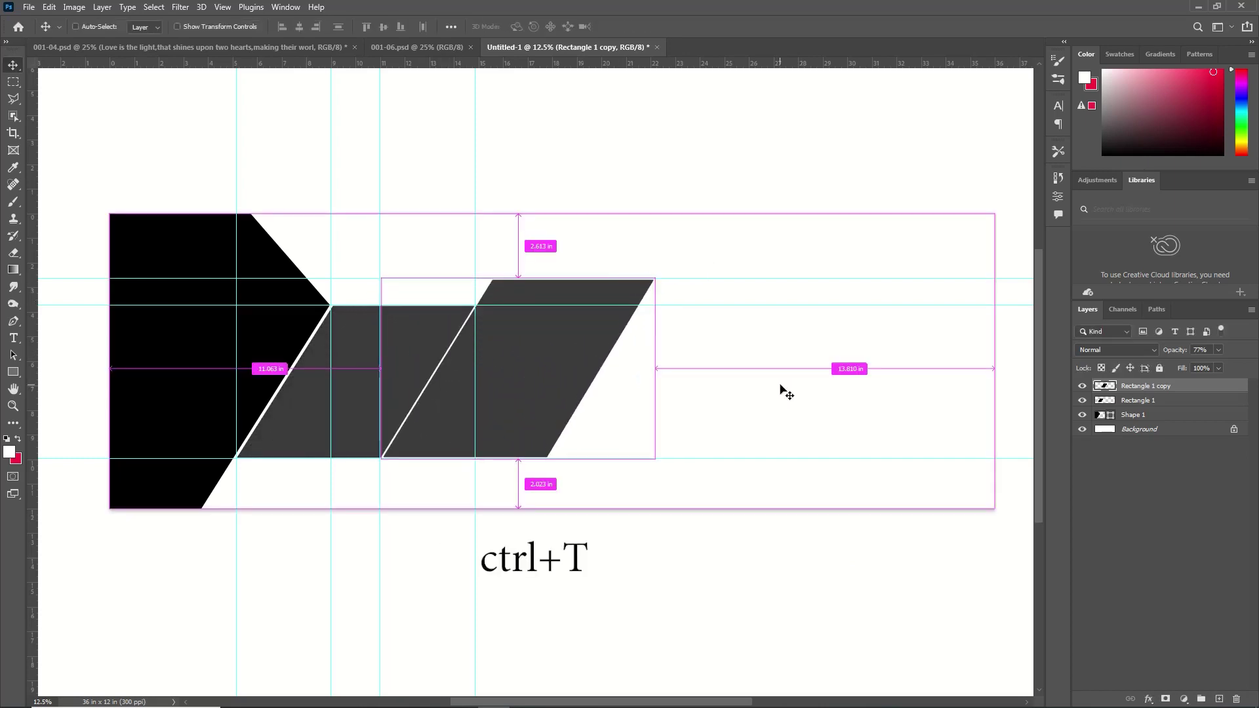
# - Duplicate the taller parallelogram twice and place both copies stacked to its right, leaving a narrow gap
pyautogui.hotkey('ctrl', 'j')
pyautogui.press('ctrl')
pyautogui.hotkey('shift', 'Right')
pyautogui.hotkey('shift', 'Right')
pyautogui.hotkey('shift', 'Right')
pyautogui.hotkey('shift', 'Right')
pyautogui.hotkey('shift', 'Right')
pyautogui.hotkey('shift', 'Right')
pyautogui.hotkey('shift', 'Right')
pyautogui.hotkey('shift', 'Right')
pyautogui.hotkey('shift', 'Right')
pyautogui.hotkey('shift', 'Right')
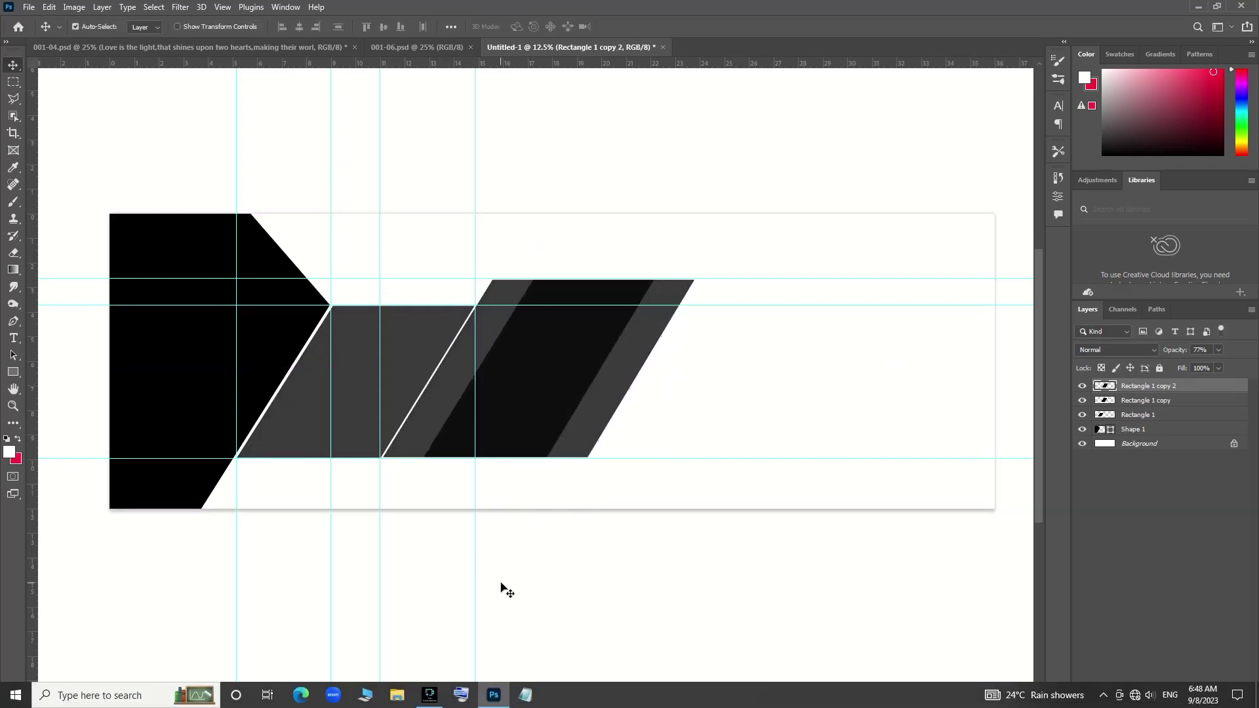
pyautogui.hotkey('ctrl', 'j')
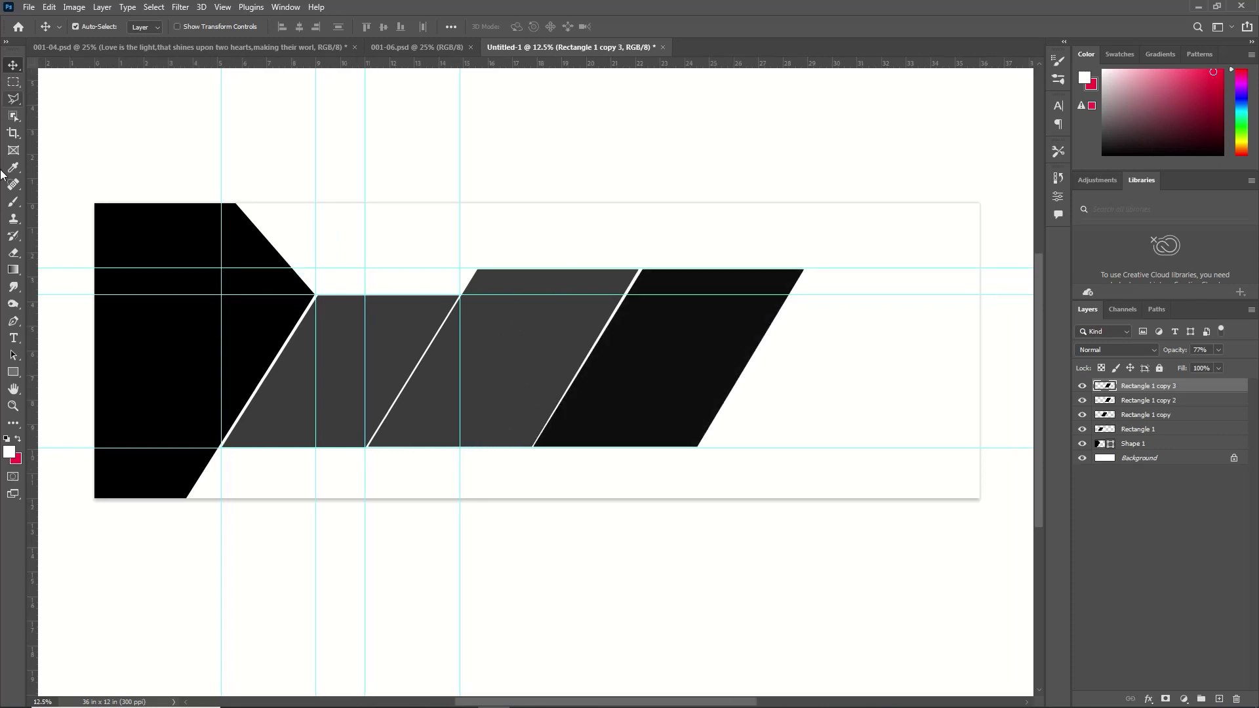
# - Draw a black Pen tool shape about 3416 × 2200 px filling the band from the last parallelogram to the canvas's right edge
pyautogui.click(15, 319)
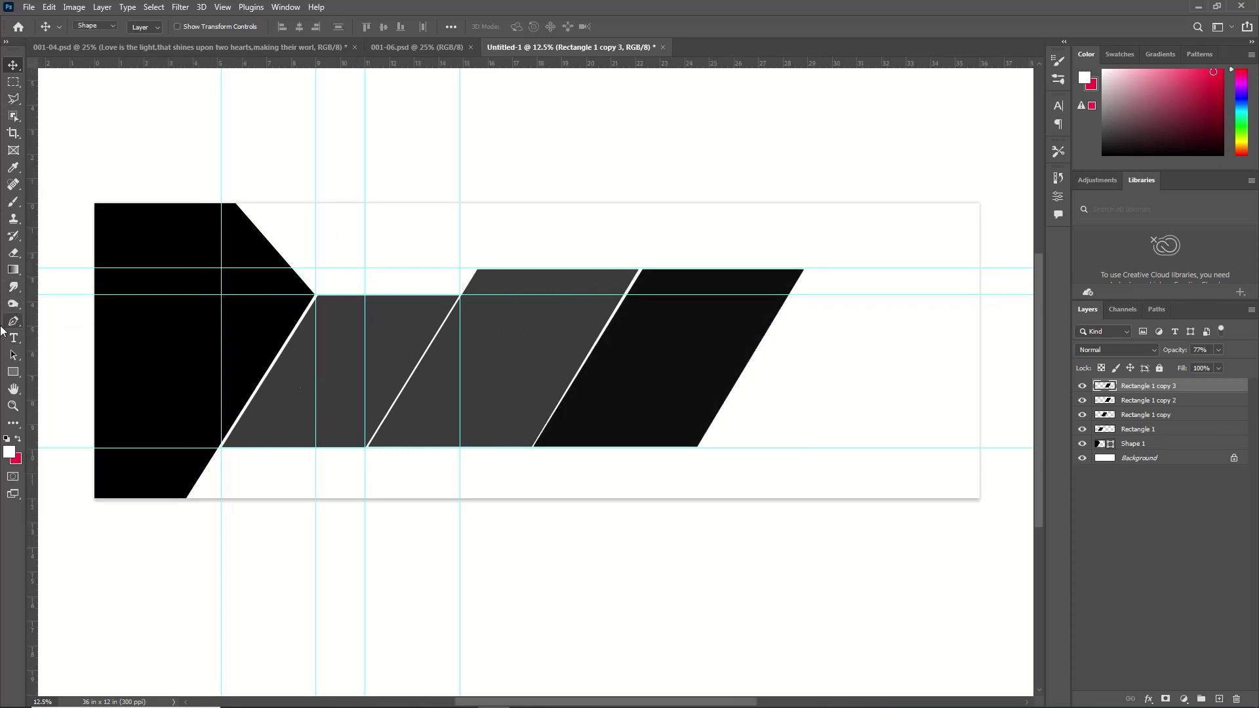
pyautogui.click(809, 267)
pyautogui.click(701, 448)
pyautogui.click(981, 447)
pyautogui.click(981, 267)
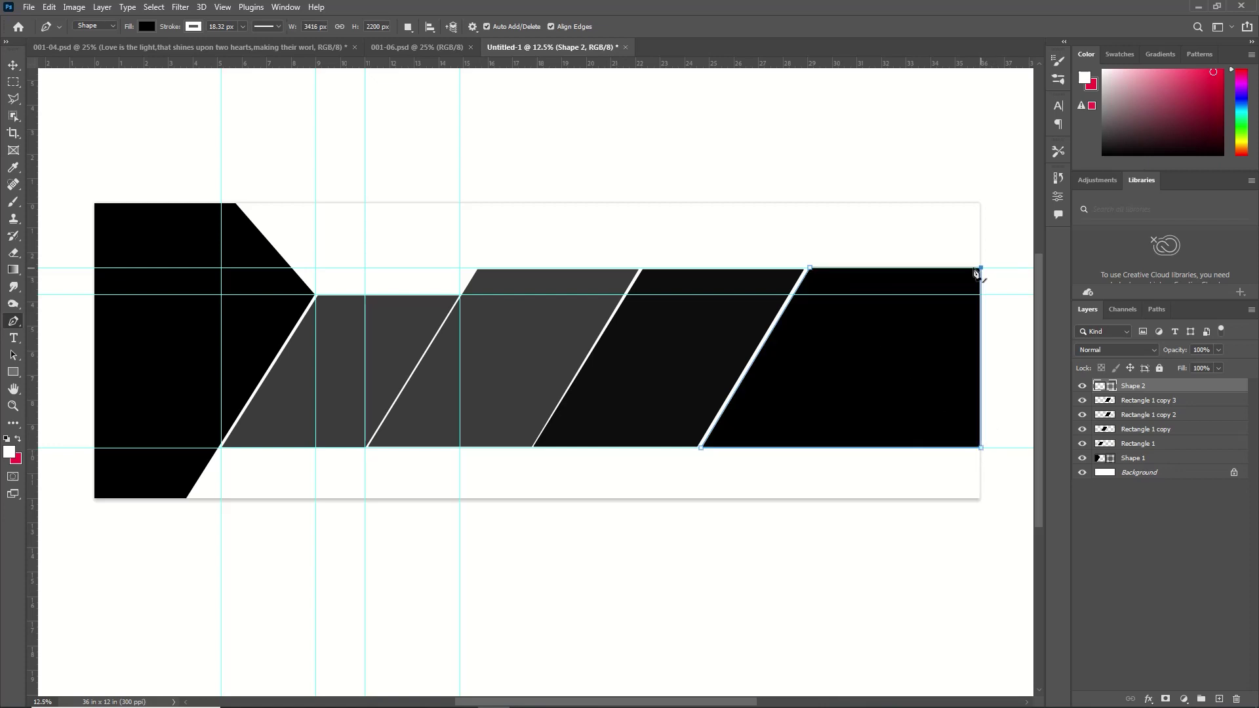
pyautogui.click(809, 267)
# - Delete the extra parallelogram copy stacked on top of the rightmost parallelogram
pyautogui.press('v')
pyautogui.click(695, 374)
pyautogui.press('Delete')
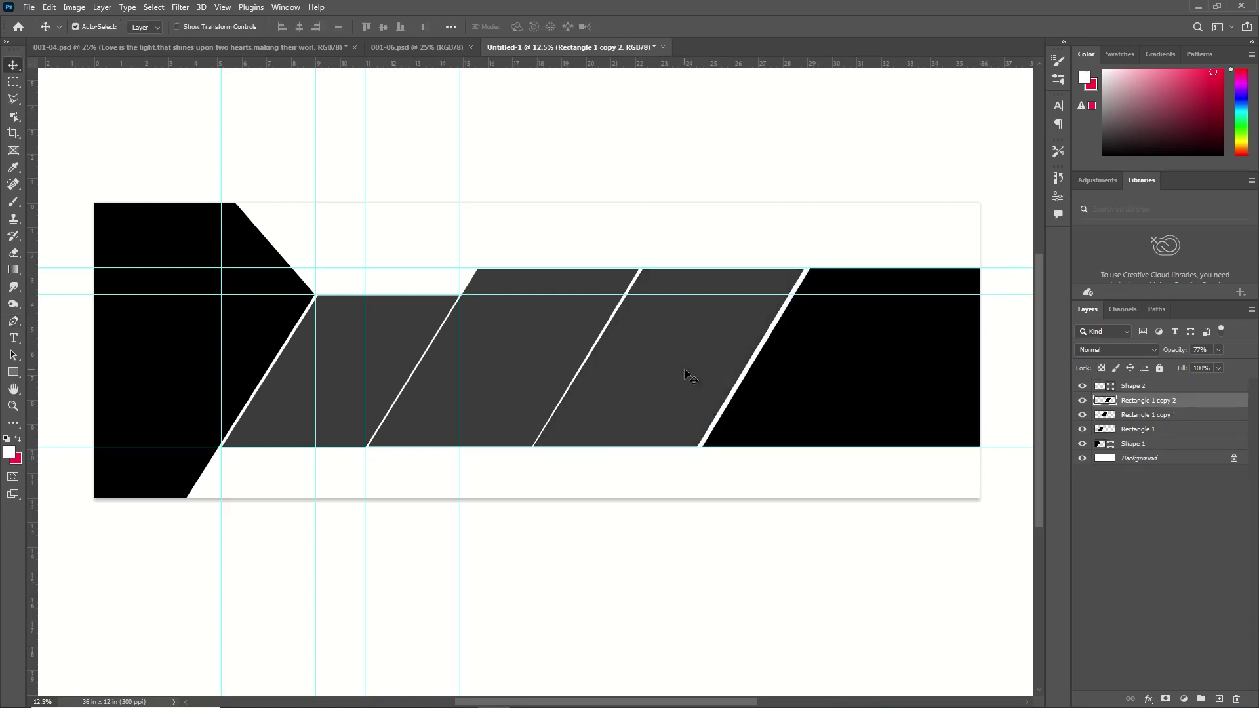
# - Open the portrait JPG of the couple in sunglasses and cut the entire image
pyautogui.click(29, 7)
pyautogui.click(39, 35)
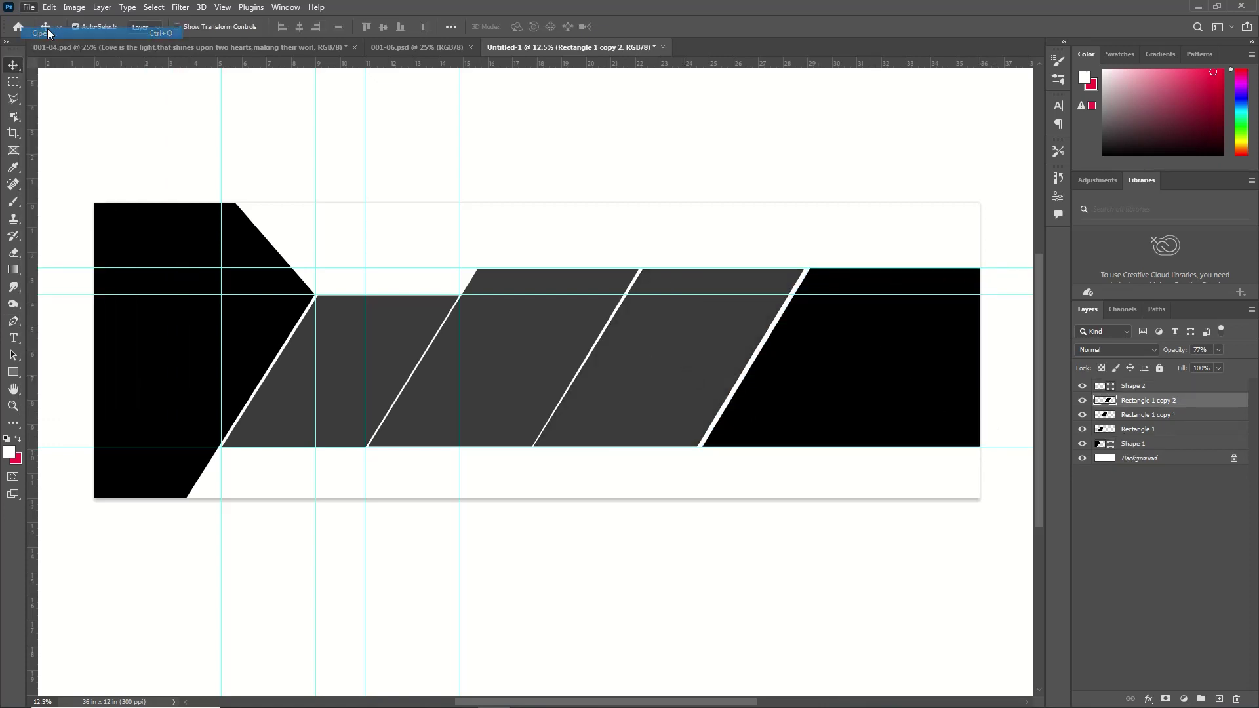
pyautogui.click(59, 176)
pyautogui.click(518, 332)
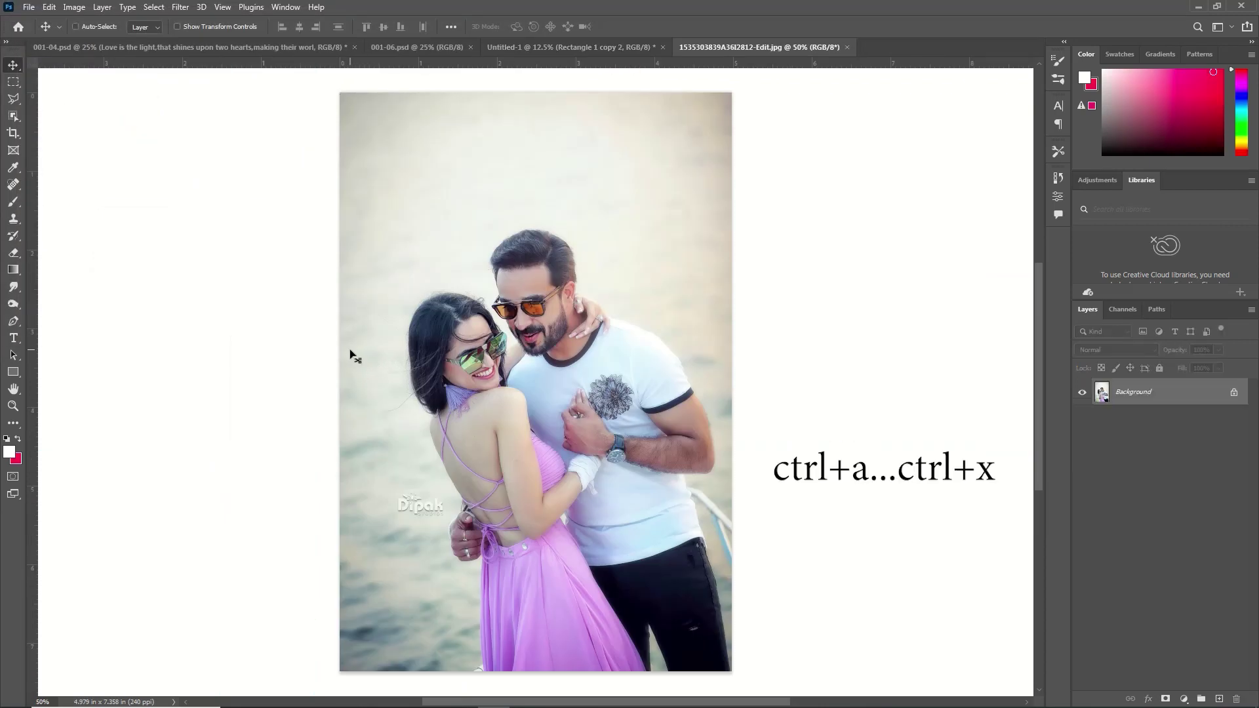
pyautogui.hotkey('ctrl', 'a')
pyautogui.hotkey('ctrl', 'x')
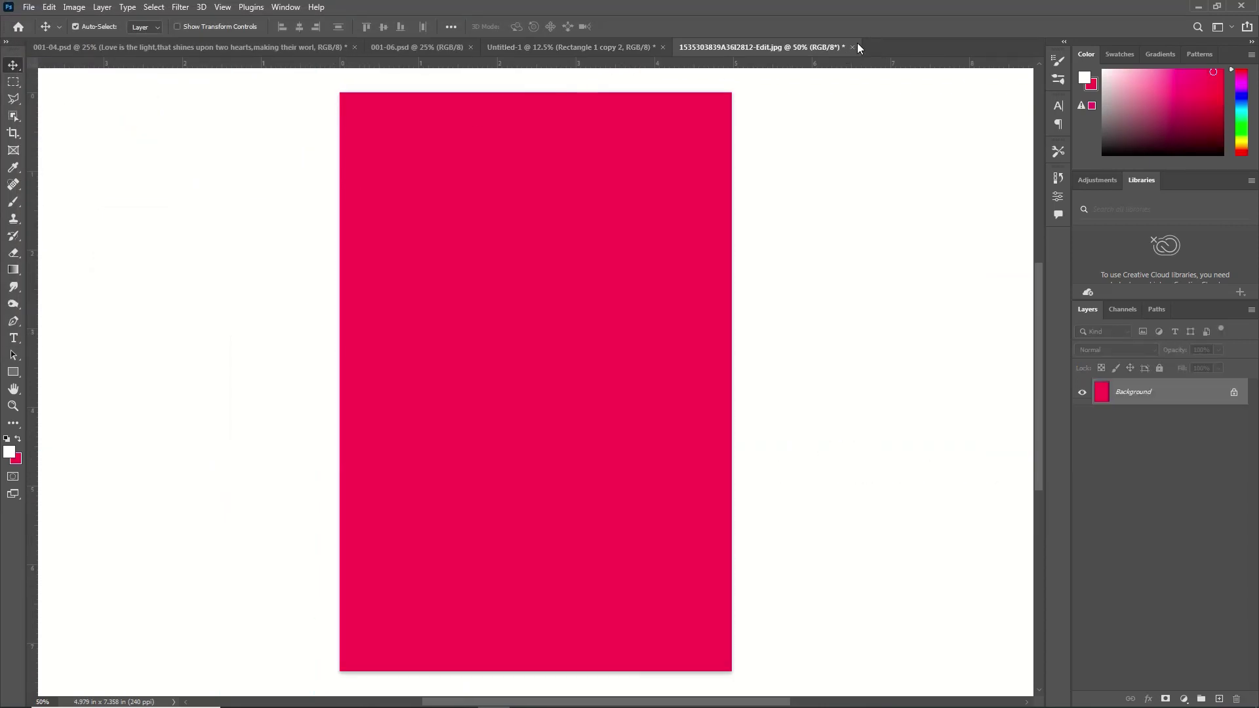
# - Close the photo document and paste the cut image into Untitled-1
pyautogui.click(852, 47)
pyautogui.click(625, 267)
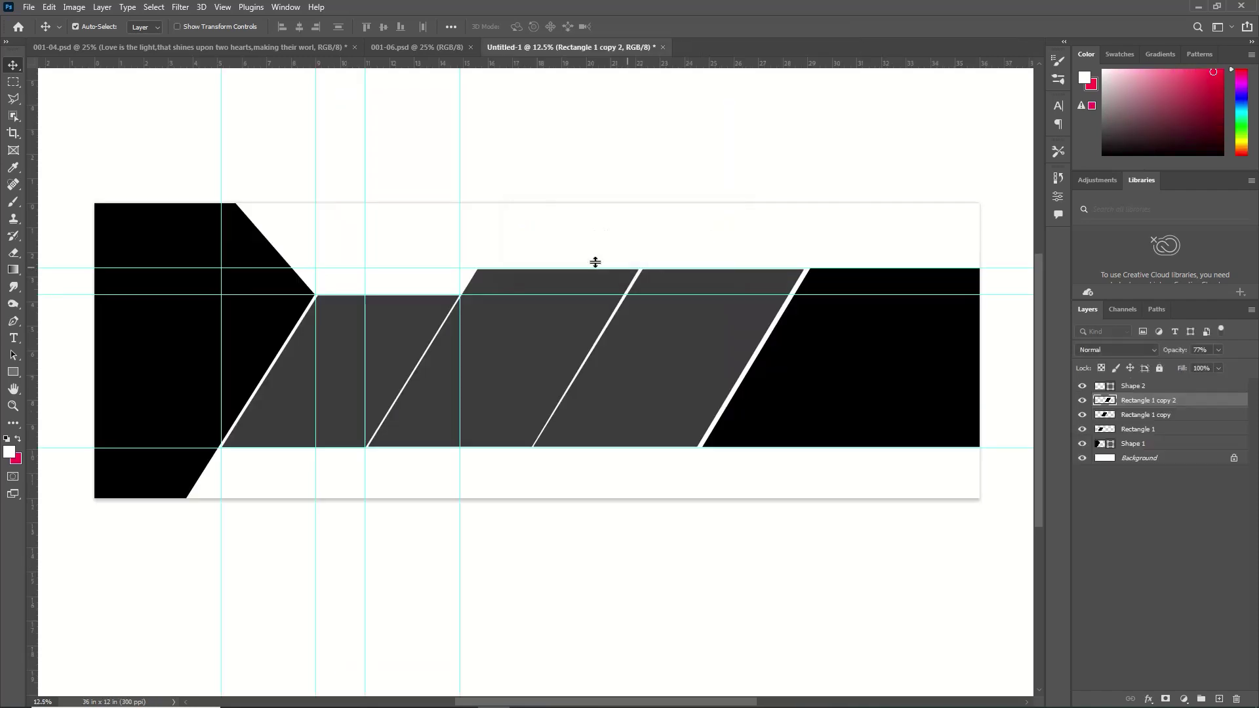
pyautogui.hotkey('ctrl', 'v')
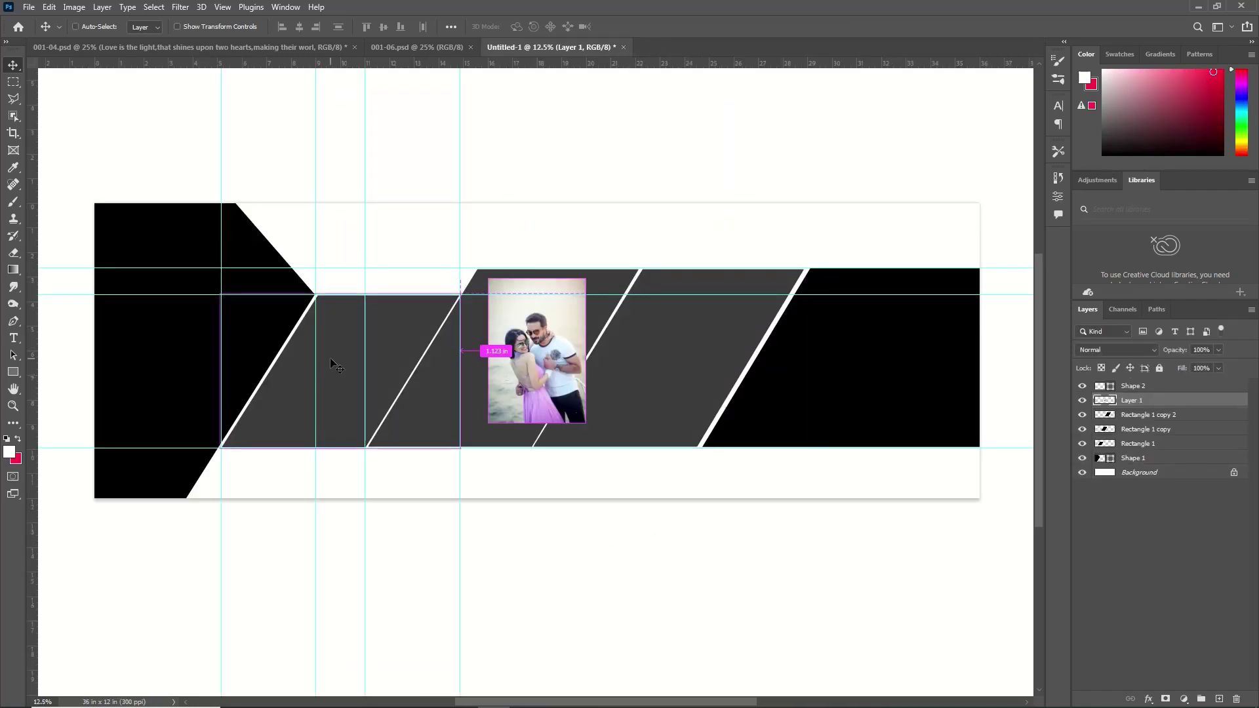
# - Move the pasted photo to the canvas's top-left corner and enlarge it to cover the black Shape 1
pyautogui.hotkey('ctrl', 't')
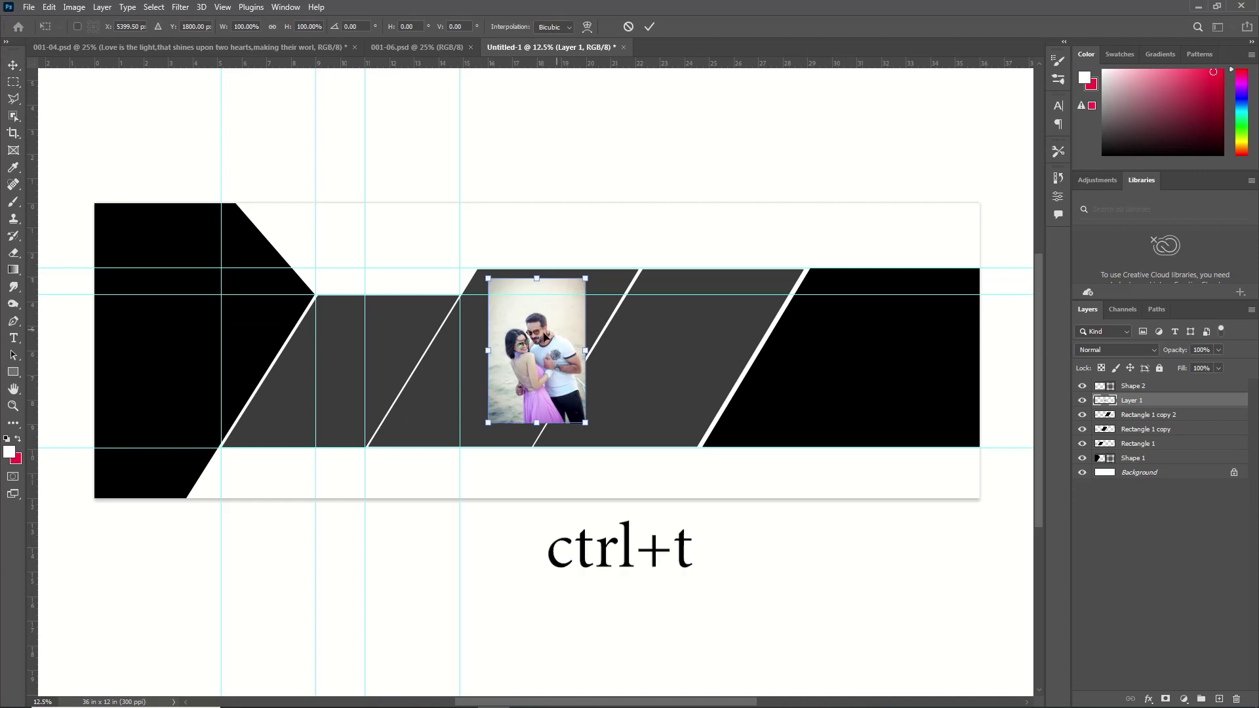
pyautogui.moveTo(541, 336); pyautogui.dragTo(142, 265)
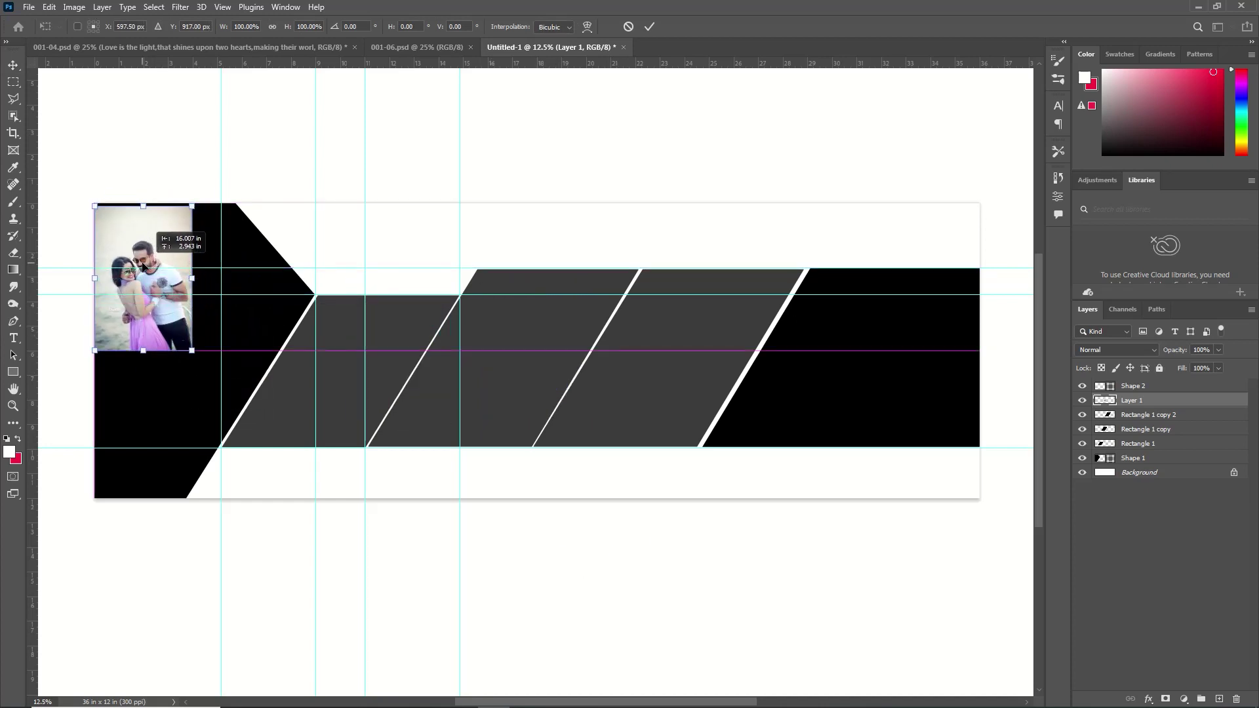
pyautogui.moveTo(191, 350); pyautogui.dragTo(308, 528)
# - Place Layer 1 directly above Shape 1 in the layer stack and clip it to that shape with a clipping mask
pyautogui.click(1133, 458)
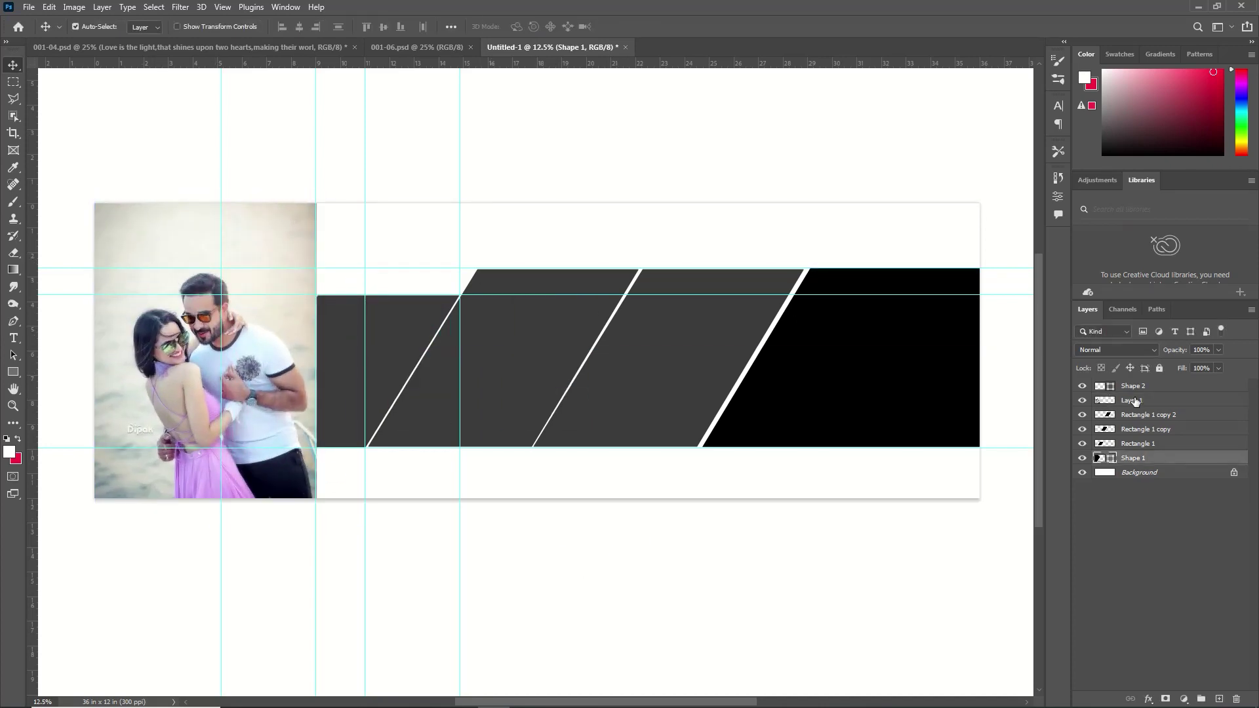
pyautogui.moveTo(1138, 403); pyautogui.dragTo(1141, 451)
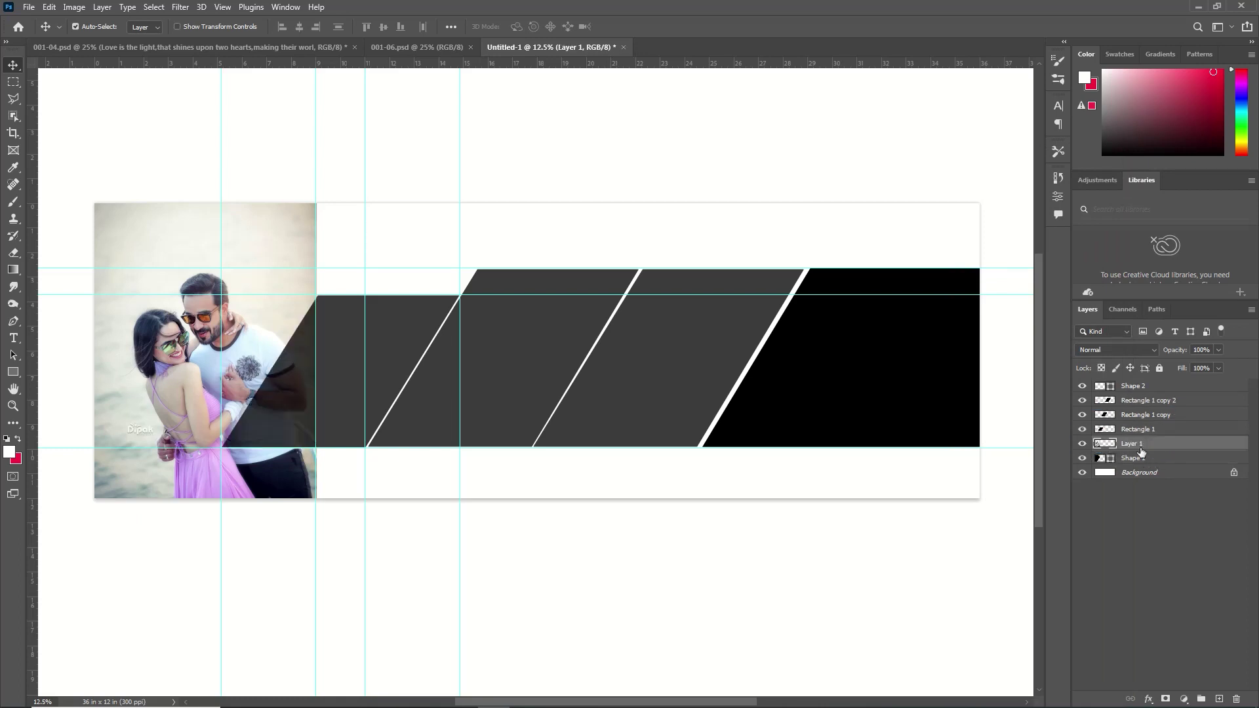
pyautogui.rightClick(1147, 444)
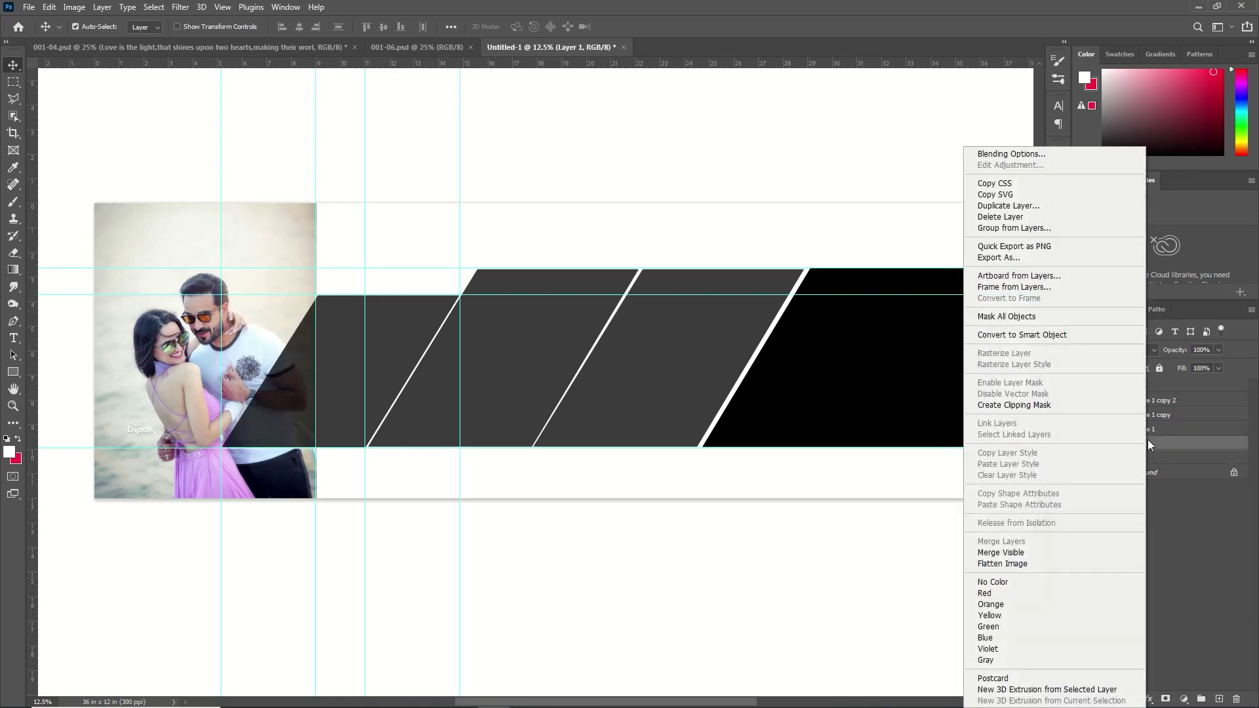
pyautogui.click(1066, 404)
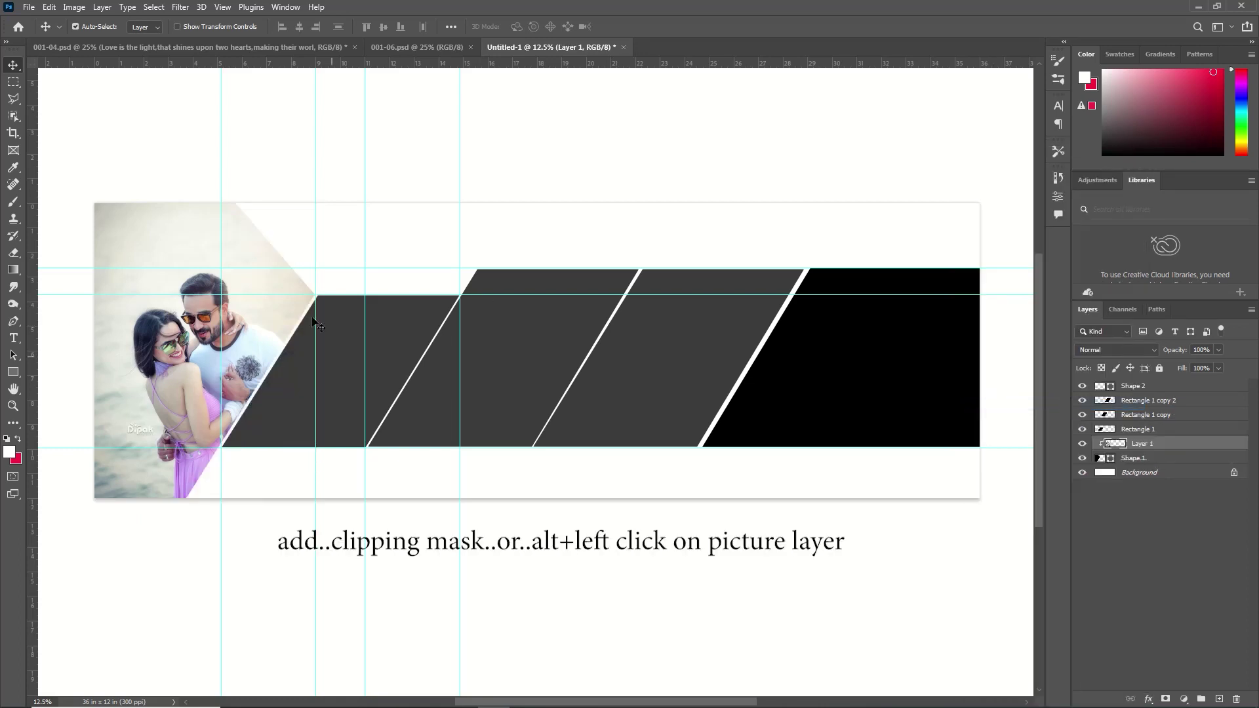
# - Shift the clipped photo up and to the left and scale it to about 112.56% to frame the couple within the shape
pyautogui.hotkey('ctrl', 't')
pyautogui.moveTo(188, 391); pyautogui.dragTo(161, 339)
pyautogui.moveTo(290, 471); pyautogui.dragTo(318, 512)
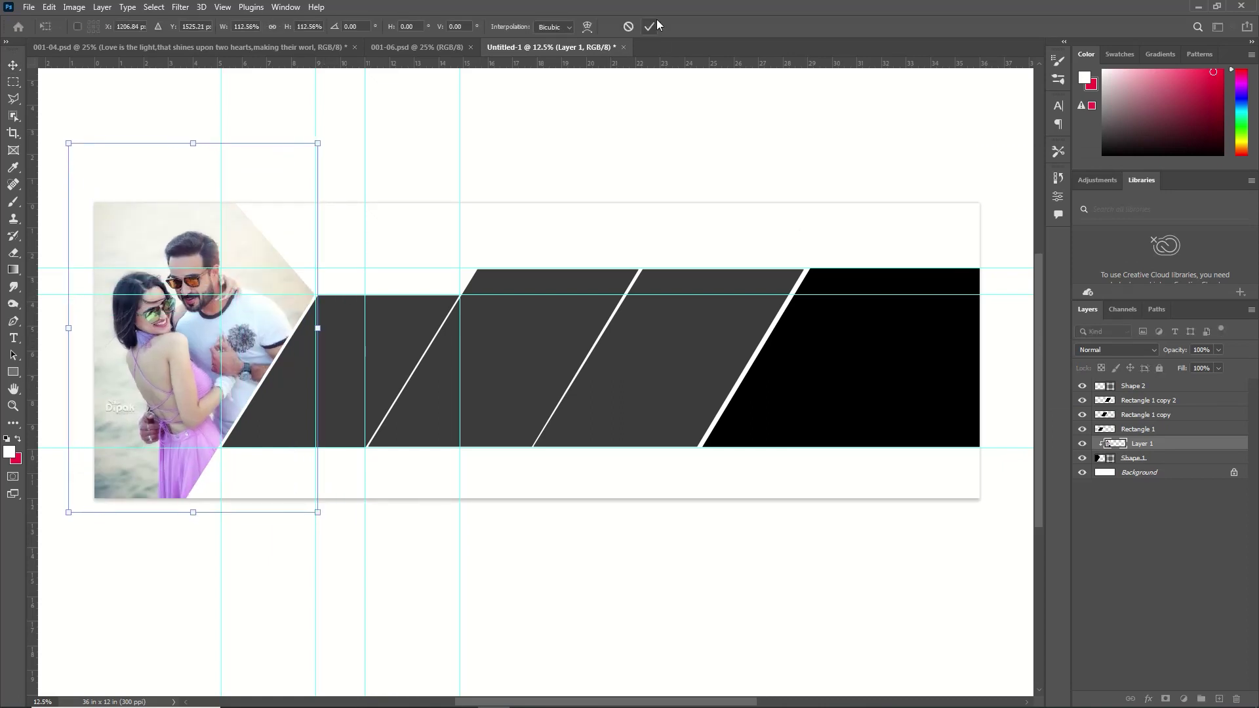
pyautogui.click(650, 26)
# - Set the opacity of Rectangle 1, Rectangle 1 copy and Rectangle 1 copy 2 to 100%
pyautogui.hotkey('alt', ']')
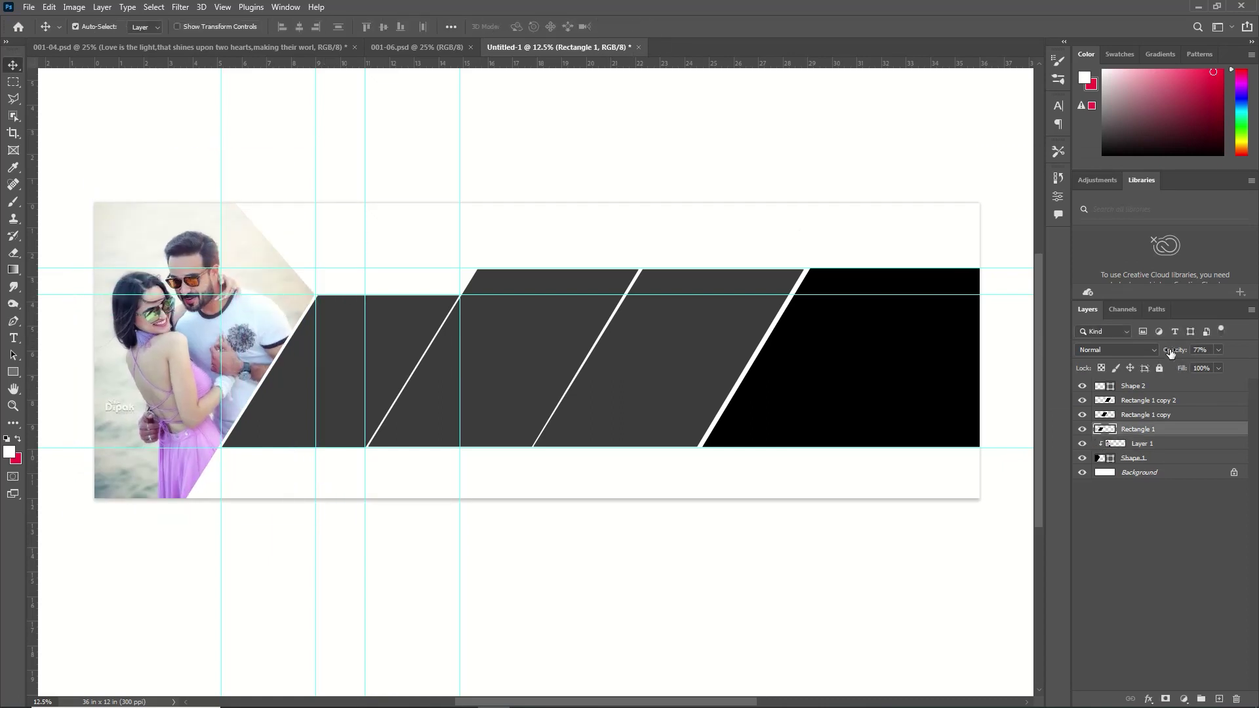
pyautogui.moveTo(1171, 353); pyautogui.dragTo(1200, 352)
pyautogui.click(1152, 416)
pyautogui.click(1154, 401)
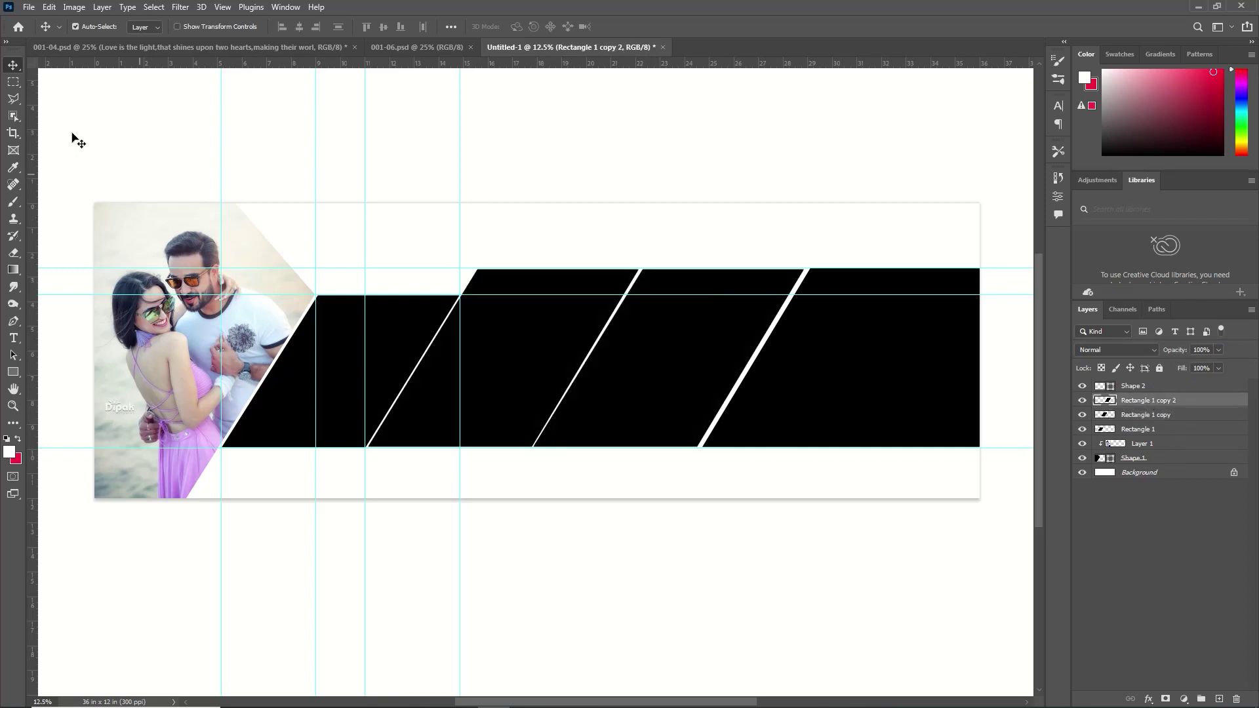
# - Open the next couple photo, paste it into the album layout and move it over the first slanted panel, Rectangle 1
pyautogui.click(29, 7)
pyautogui.click(40, 37)
pyautogui.doubleClick(521, 124)
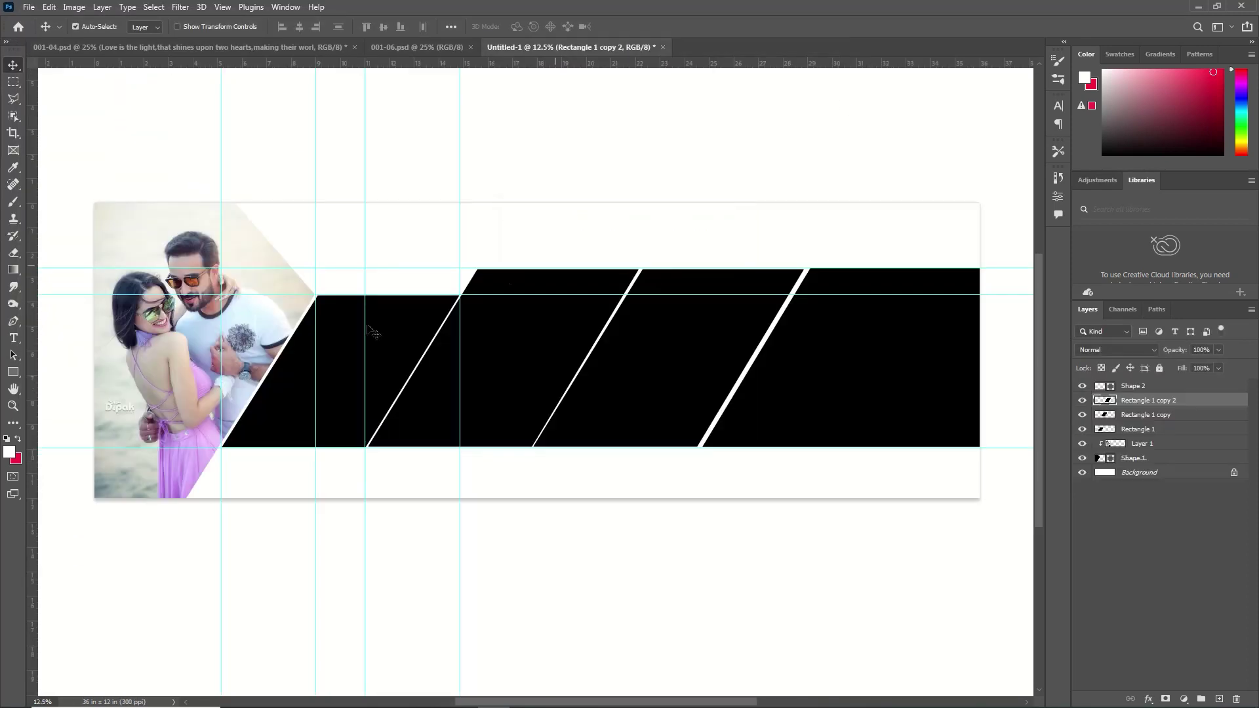
pyautogui.hotkey('ctrl', 'v')
pyautogui.moveTo(527, 347); pyautogui.dragTo(341, 351)
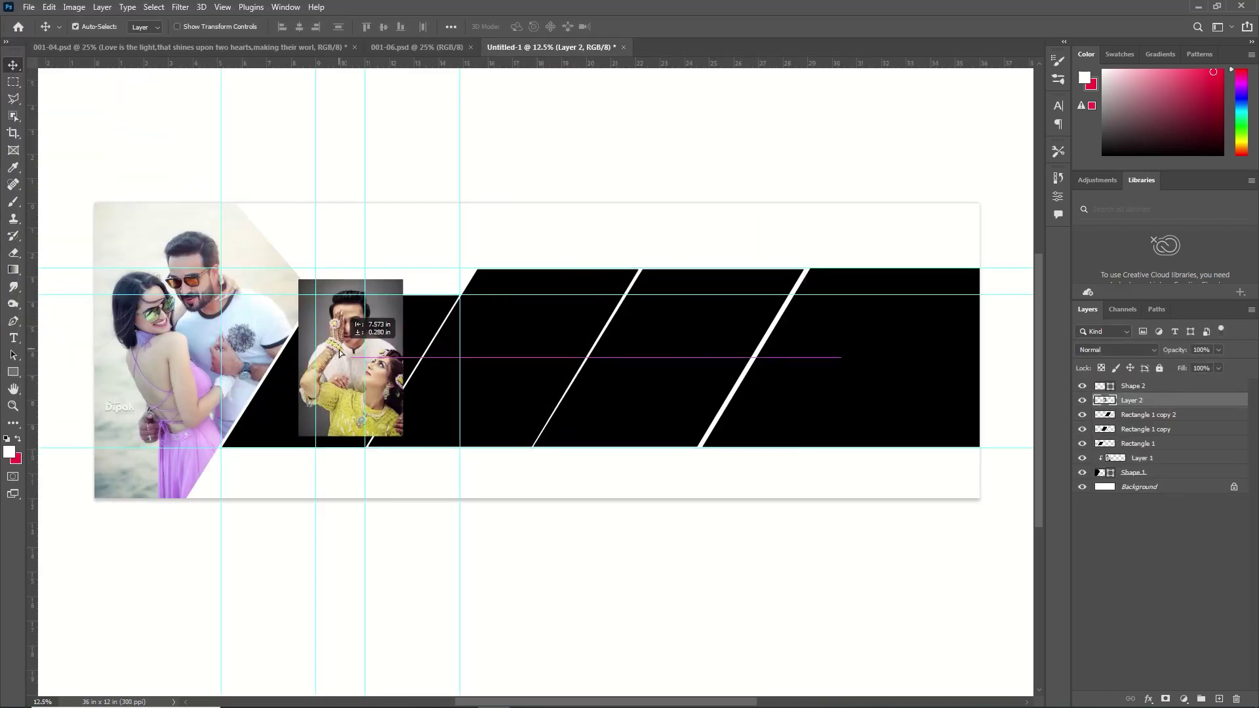
# - Place Layer 2 directly above Rectangle 1 in the layer stack and rotate the photo clockwise to match the panel's slant
pyautogui.moveTo(1132, 400); pyautogui.dragTo(1132, 436)
pyautogui.hotkey('ctrl', 't')
pyautogui.moveTo(402, 267); pyautogui.dragTo(536, 317)
pyautogui.press('Return')
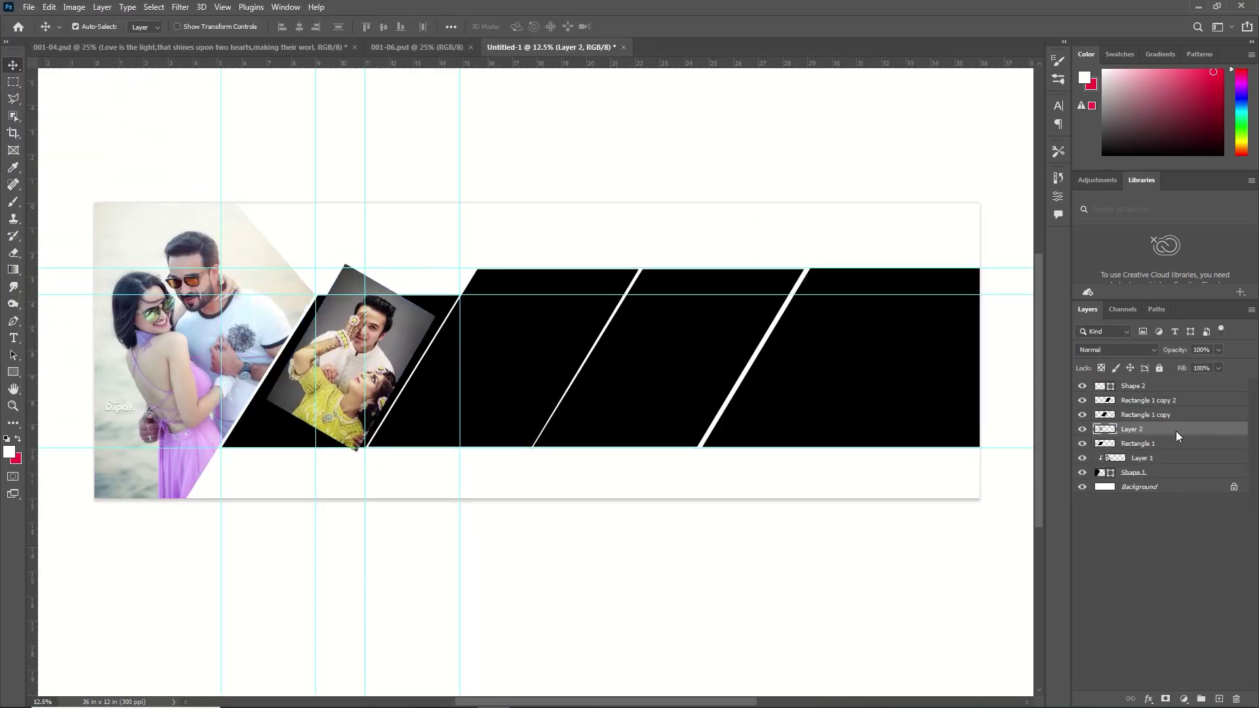
# - Clip Layer 2 to Rectangle 1 with a clipping mask and enlarge and reposition the photo to fill the panel
pyautogui.keyDown('alt'); pyautogui.click(1178, 437); pyautogui.keyUp('alt')
pyautogui.hotkey('ctrl', 't')
pyautogui.moveTo(436, 358); pyautogui.dragTo(466, 358)
pyautogui.moveTo(267, 470); pyautogui.dragTo(223, 515)
pyautogui.moveTo(467, 245); pyautogui.dragTo(486, 229)
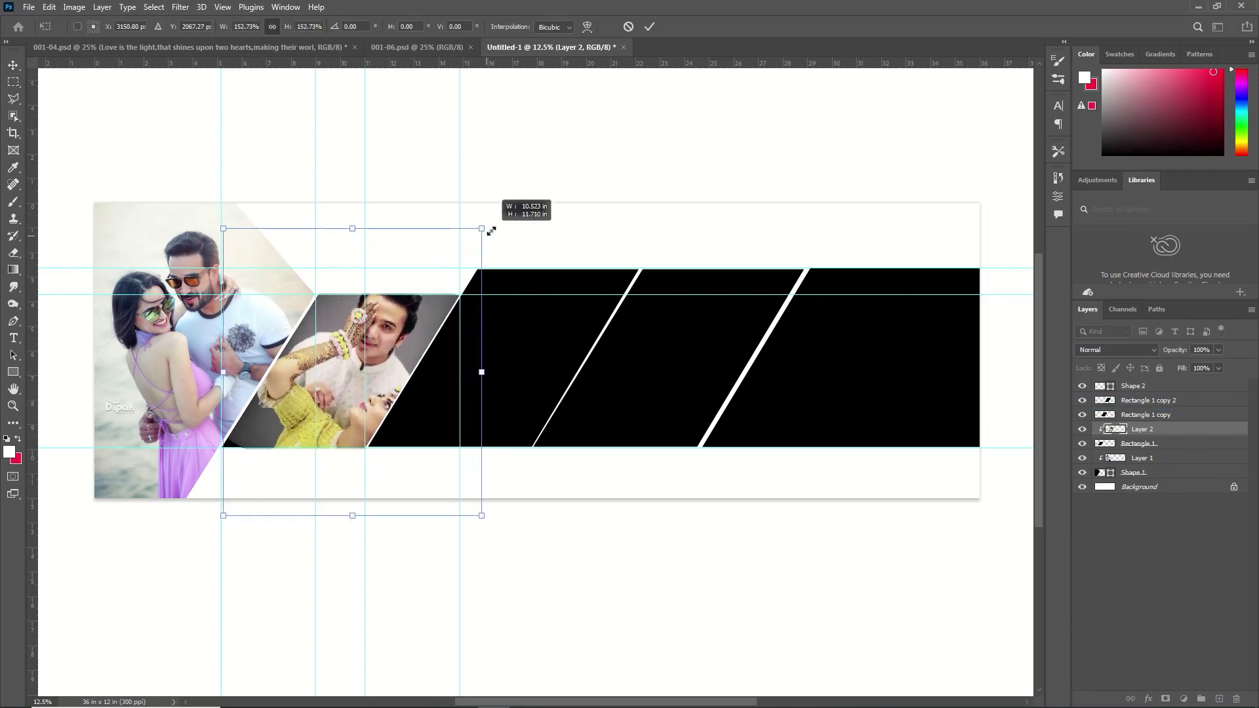
pyautogui.moveTo(428, 311); pyautogui.dragTo(425, 317)
pyautogui.press('Return')
pyautogui.click(499, 340)
pyautogui.hotkey('ctrl', 'o')
pyautogui.doubleClick(450, 108)
pyautogui.hotkey('ctrl', 'a')
pyautogui.hotkey('ctrl', 'x')
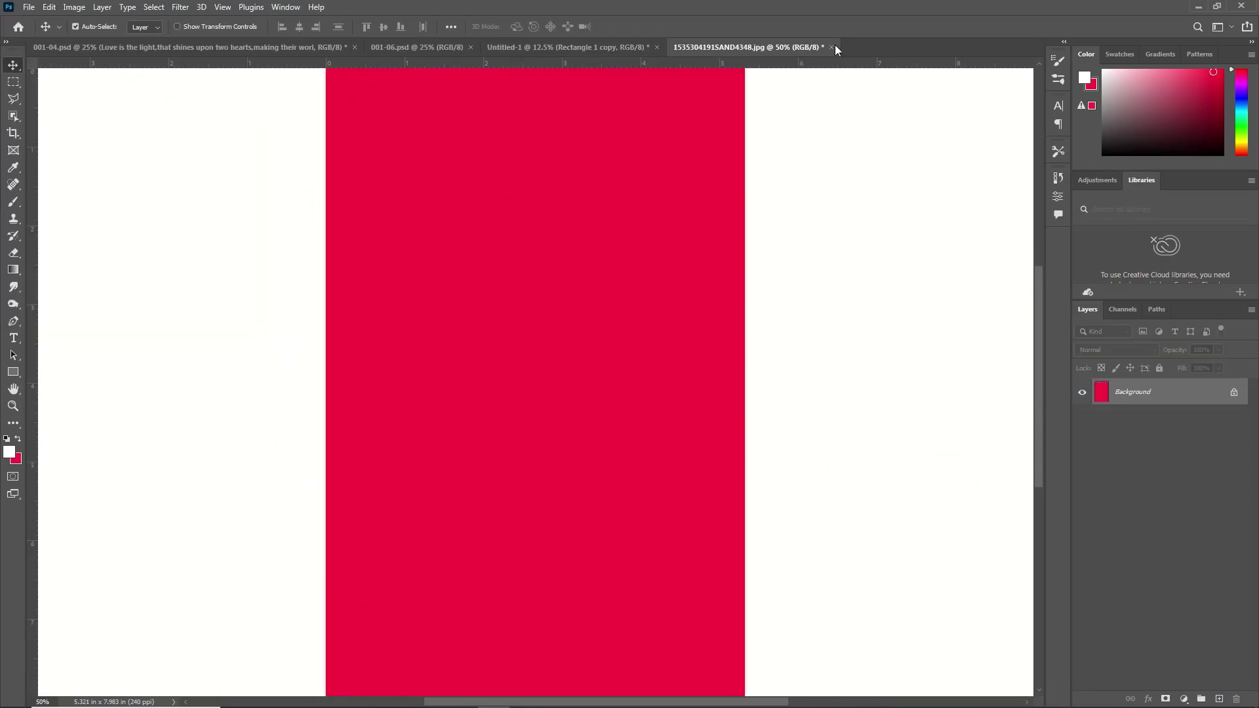
pyautogui.click(827, 47)
pyautogui.press('n')
# - Paste the photo above Rectangle 1 copy and rotate and scale it to follow the second slanted panel
pyautogui.hotkey('ctrl', 'v')
pyautogui.hotkey('ctrl', 't')
pyautogui.moveTo(607, 276); pyautogui.dragTo(681, 297)
pyautogui.moveTo(455, 396); pyautogui.dragTo(378, 438)
pyautogui.press('Return')
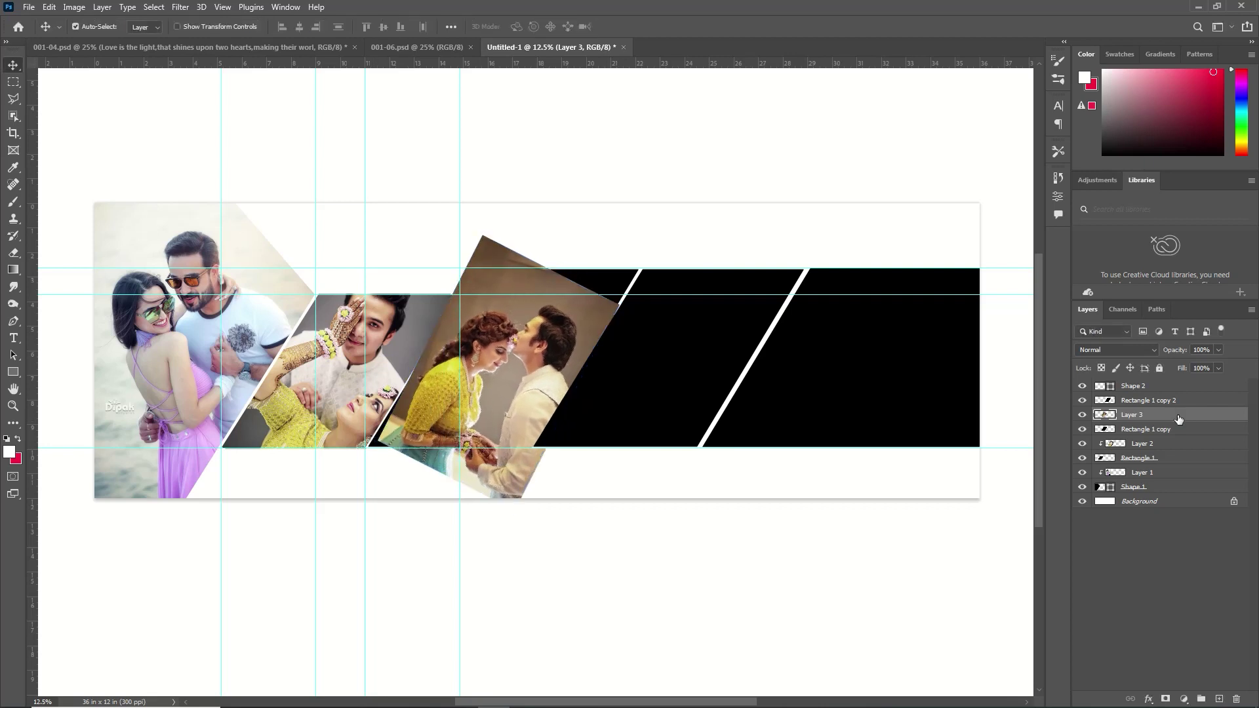
# - Clip Layer 3 to Rectangle 1 copy and scale the photo to about 121.32% to fill the panel
pyautogui.keyDown('alt'); pyautogui.click(1178, 421); pyautogui.keyUp('alt')
pyautogui.hotkey('ctrl', 't')
pyautogui.moveTo(618, 233); pyautogui.dragTo(658, 191)
pyautogui.moveTo(376, 509); pyautogui.dragTo(363, 526)
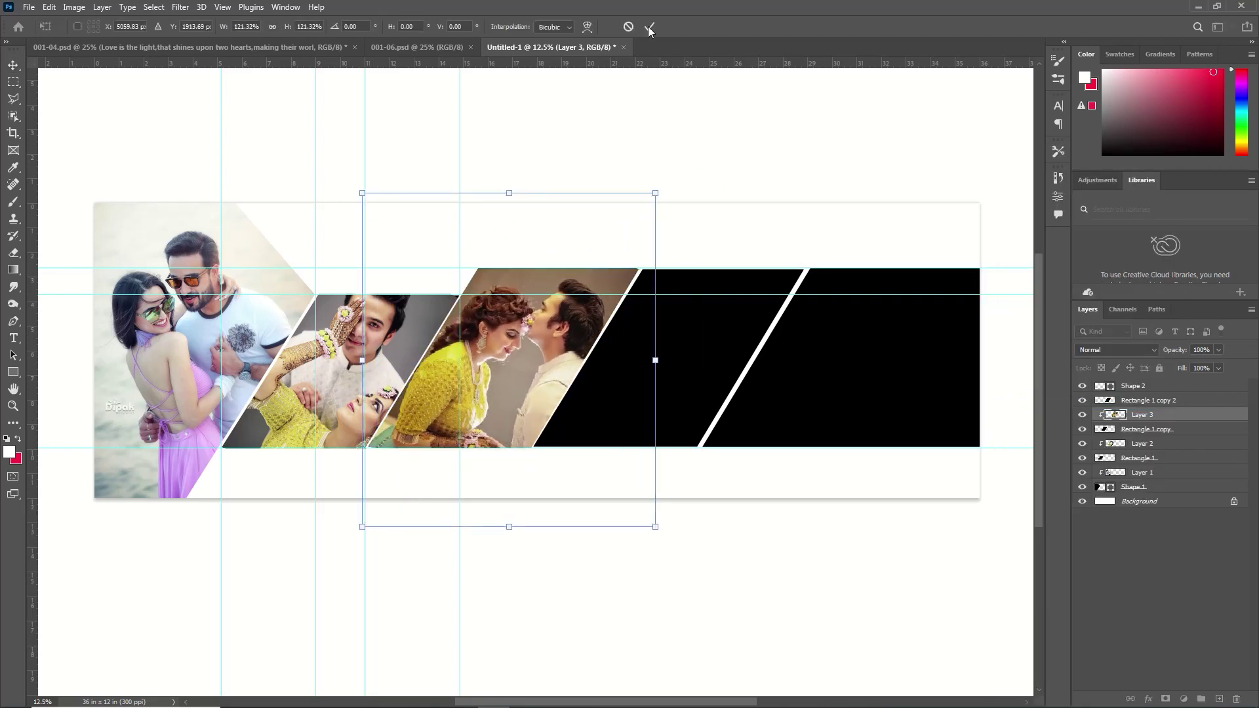
pyautogui.click(649, 27)
pyautogui.click(664, 332)
pyautogui.click(28, 7)
pyautogui.click(35, 33)
pyautogui.click(446, 115)
pyautogui.click(512, 329)
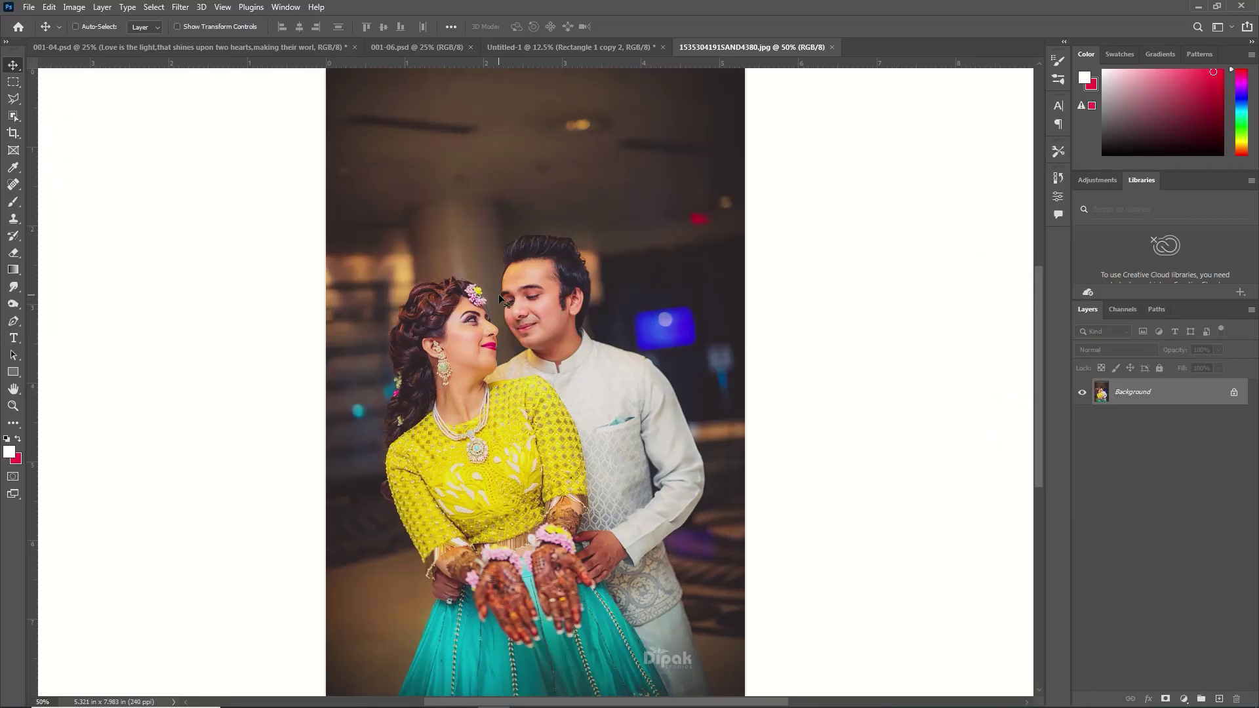
pyautogui.hotkey('ctrl', 'a')
pyautogui.hotkey('ctrl', 'x')
pyautogui.hotkey('ctrl', 'w')
# - Paste the photo over the third slanted panel, scale it to about 132.99% and rotate it 28°
pyautogui.hotkey('ctrl', 'v')
pyautogui.hotkey('ctrl', 't')
pyautogui.moveTo(538, 351); pyautogui.dragTo(685, 358)
pyautogui.moveTo(778, 228); pyautogui.dragTo(829, 287)
pyautogui.press('Escape')
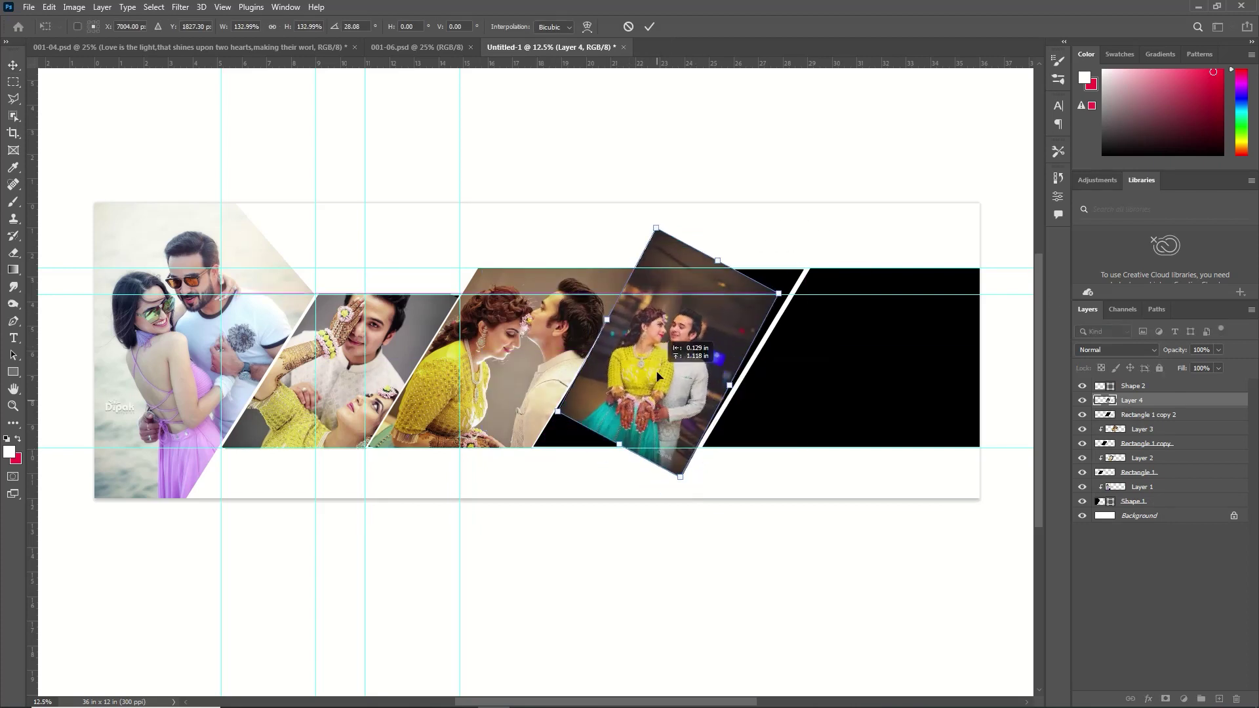
# - Clip Layer 4 to Rectangle 1 copy 2 and scale the photo to about 137.13% to fill the panel
pyautogui.keyDown('alt'); pyautogui.click(1108, 408); pyautogui.keyUp('alt')
pyautogui.hotkey('ctrl', 't')
pyautogui.moveTo(779, 222); pyautogui.dragTo(815, 186)
pyautogui.moveTo(559, 478); pyautogui.dragTo(511, 533)
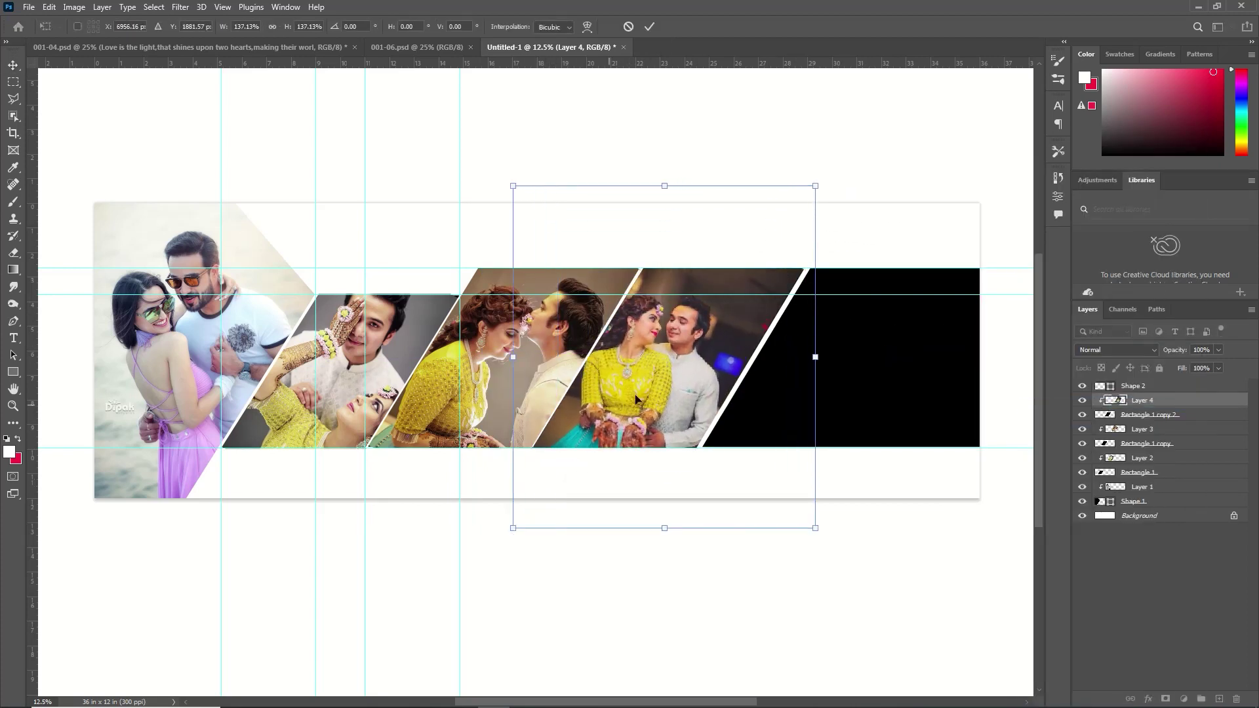
pyautogui.click(650, 26)
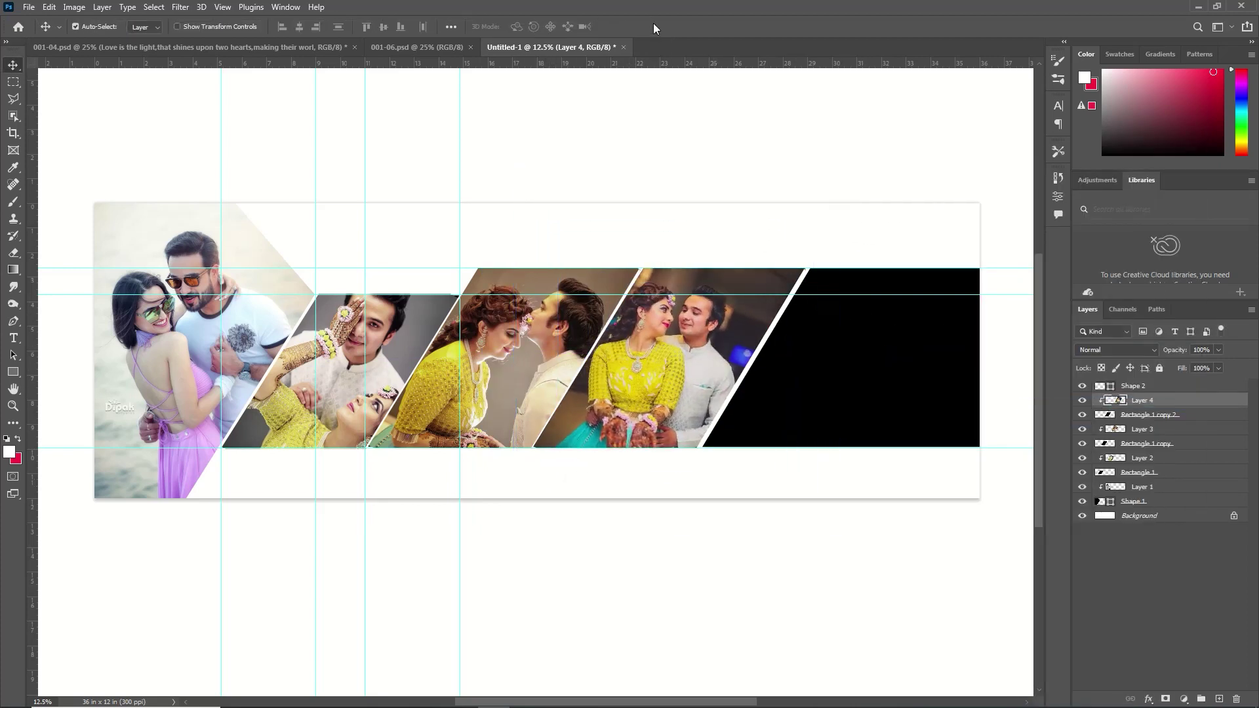
# - Open the outdoor couple photo, cut the whole picture and close its file without saving
pyautogui.click(29, 7)
pyautogui.click(39, 37)
pyautogui.hotkey('ctrl', 'a')
pyautogui.hotkey('ctrl', 'x')
pyautogui.hotkey('ctrl', 'w')
pyautogui.click(623, 266)
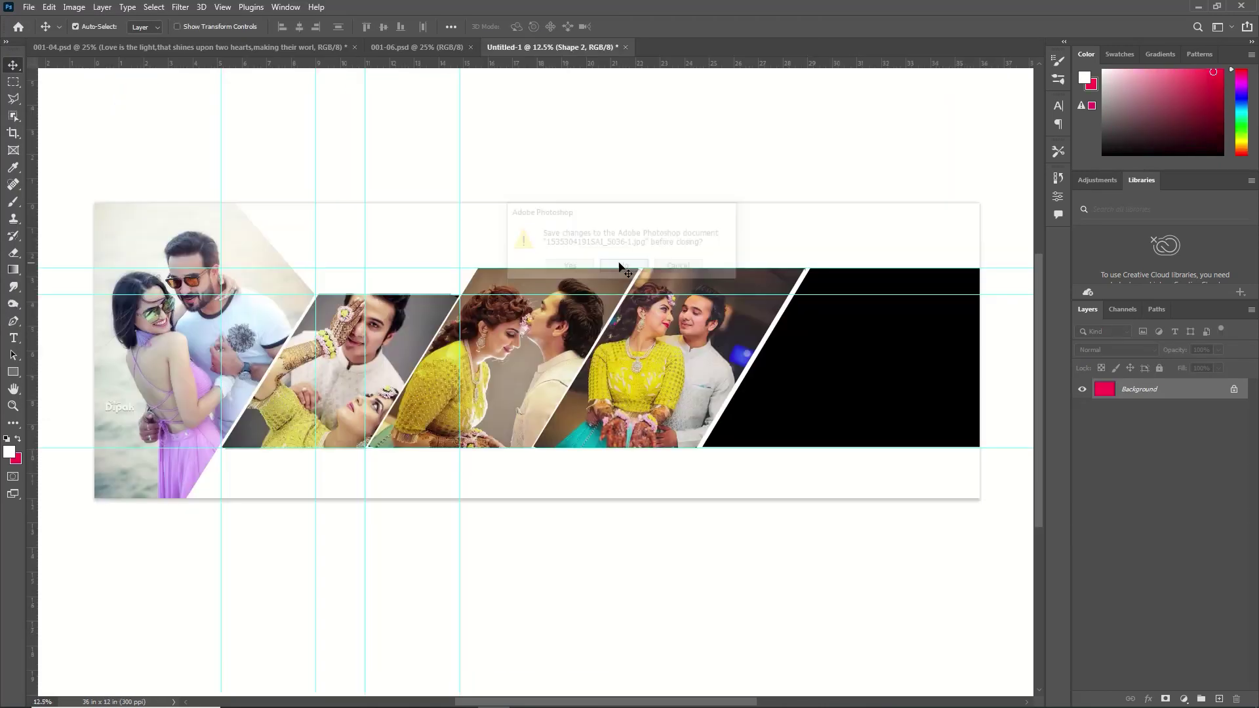
# - Paste the outdoor photo over Shape 2 at about 199.20% scale and clip it to that shape with a clipping mask
pyautogui.hotkey('ctrl', 'v')
pyautogui.hotkey('ctrl', 't')
pyautogui.moveTo(957, 284); pyautogui.dragTo(996, 257)
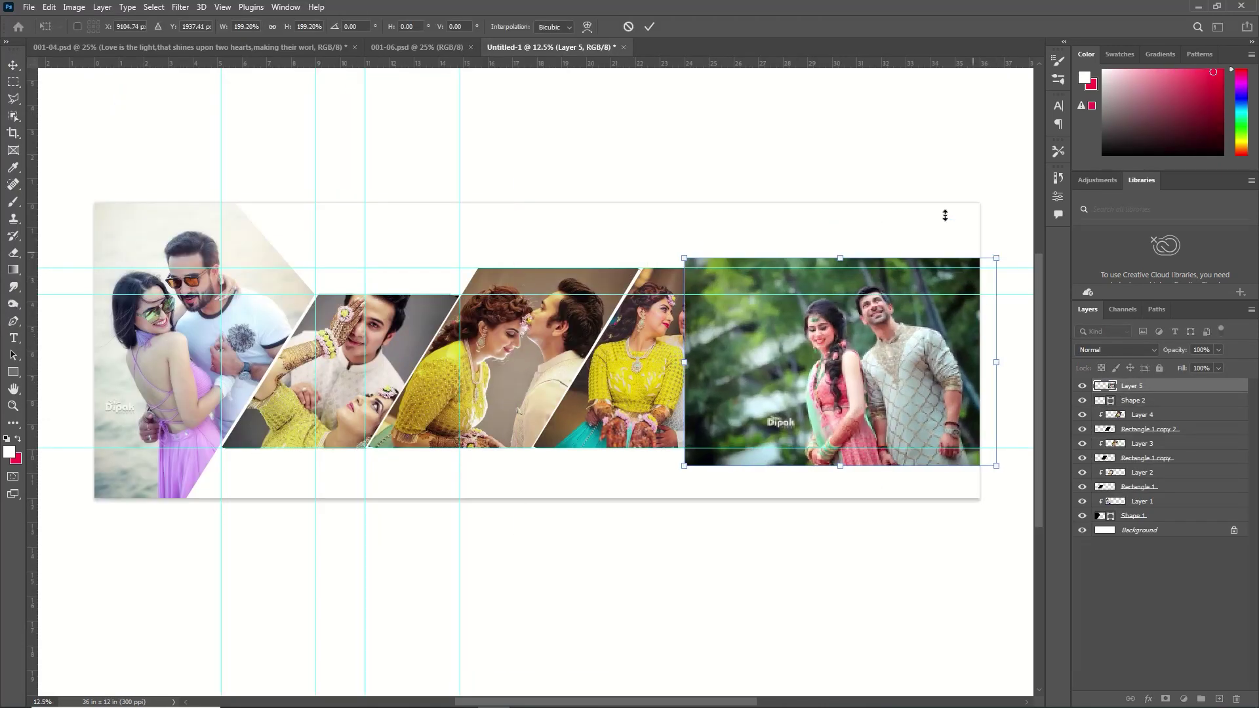
pyautogui.press('Return')
pyautogui.rightClick(1170, 390)
pyautogui.click(1067, 402)
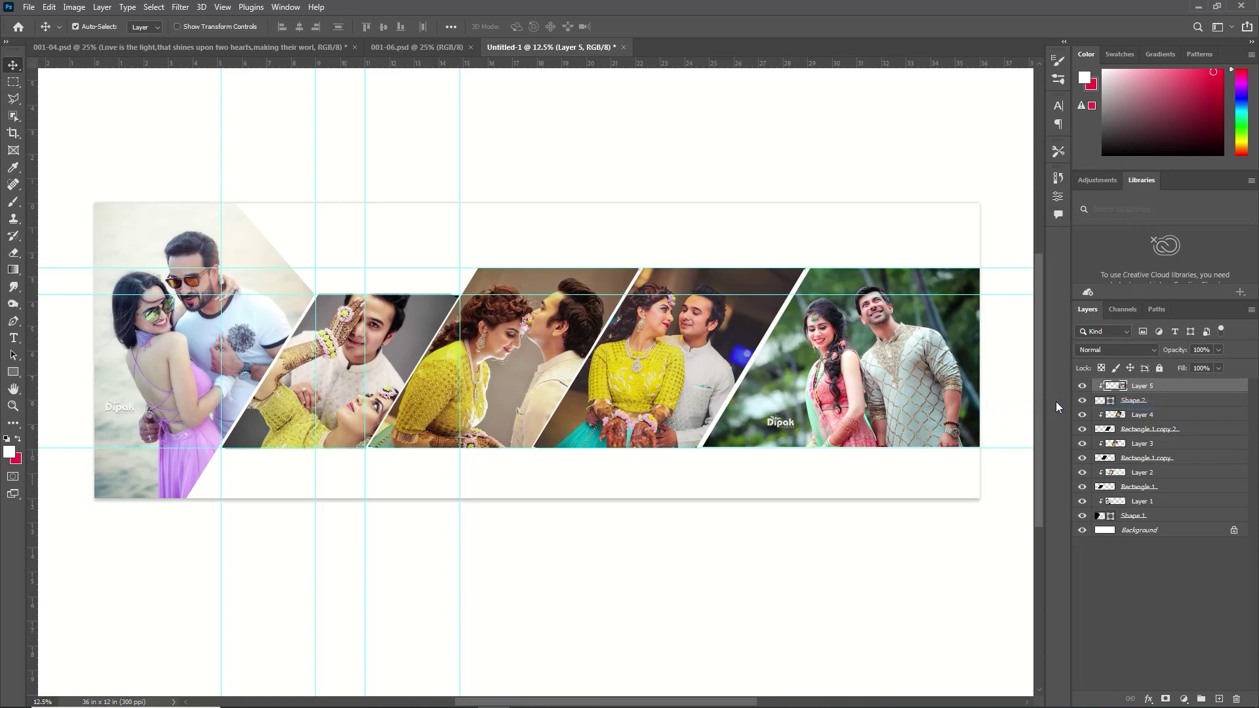
# - Fill the Background layer with a pale greyish pink at Normal mode and 100% opacity
pyautogui.click(537, 233)
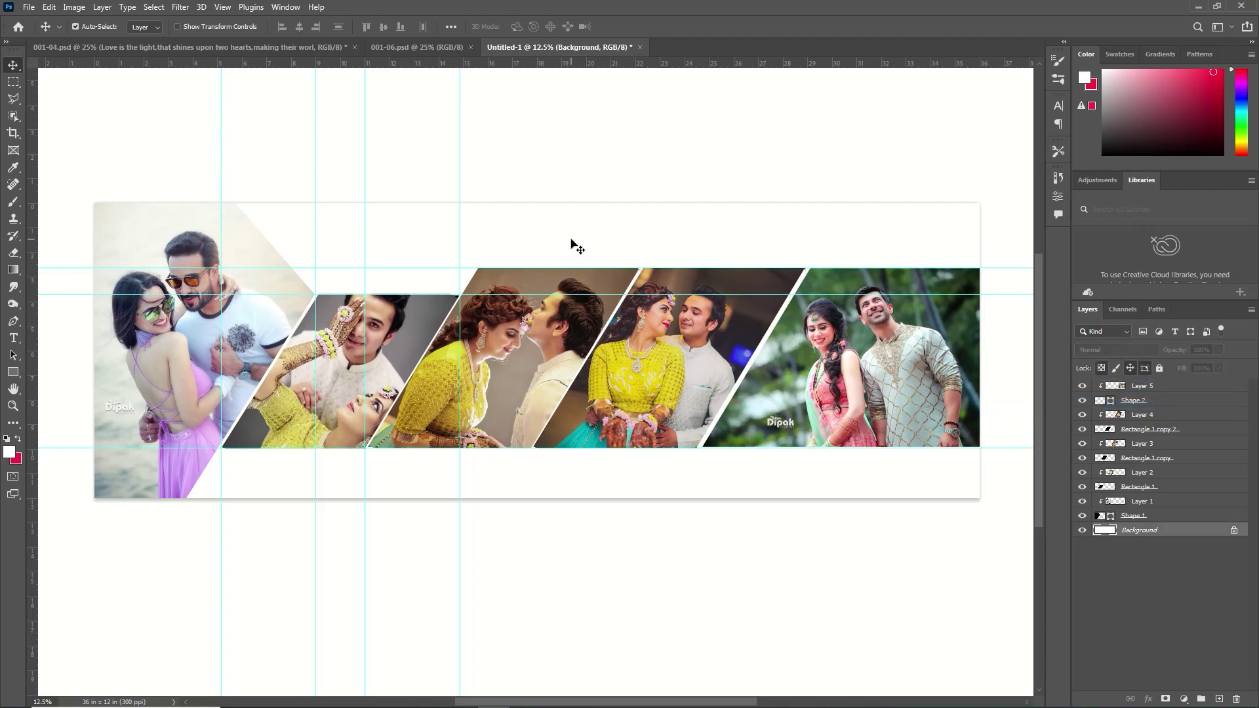
pyautogui.hotkey('shift', 'F5')
pyautogui.click(665, 186)
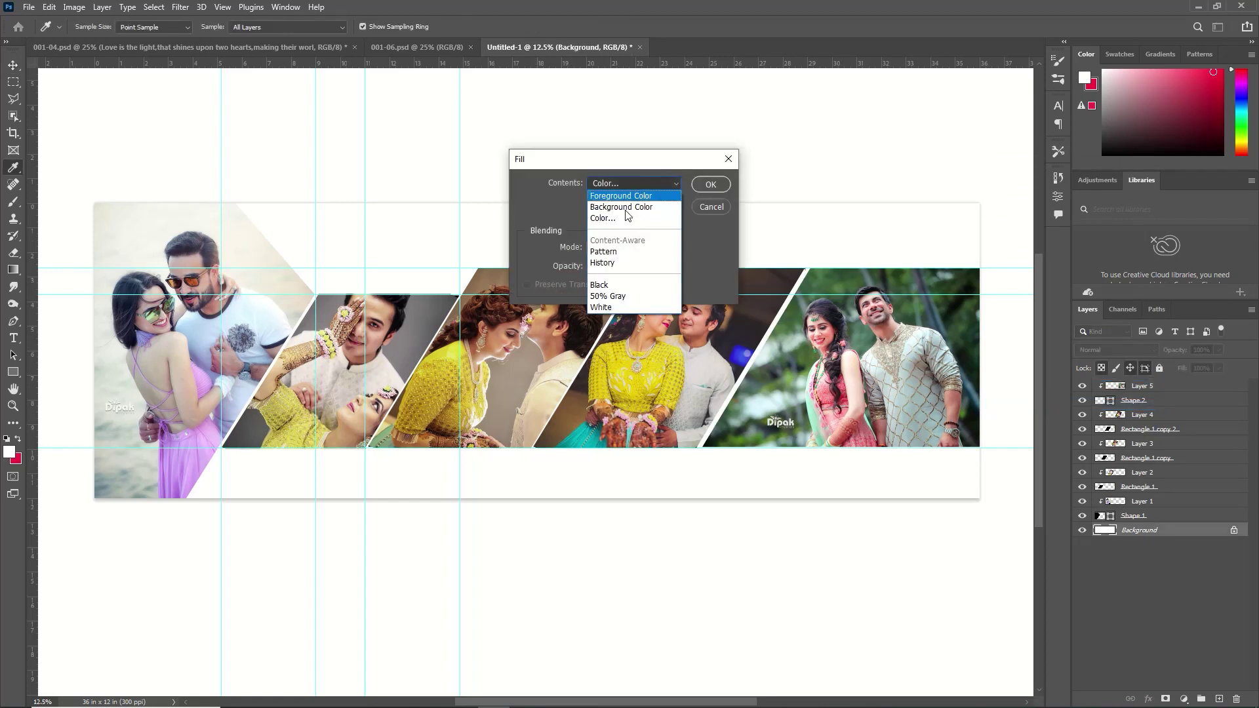
pyautogui.click(628, 218)
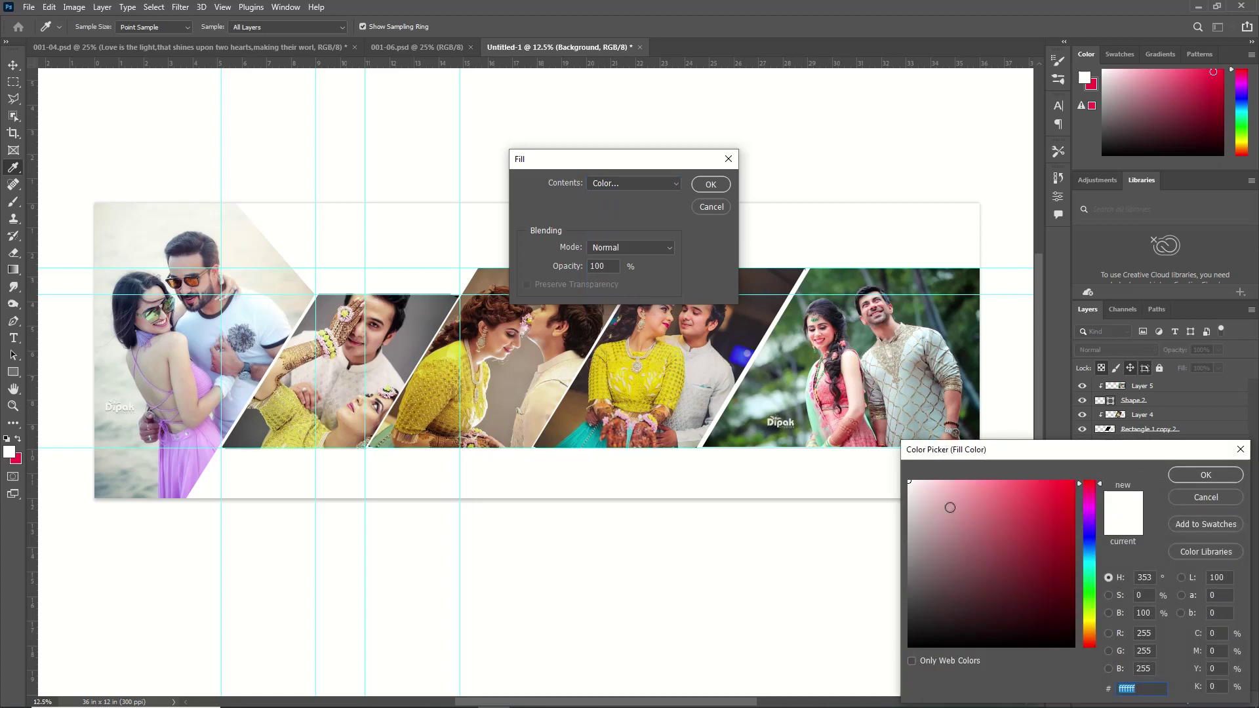
pyautogui.click(922, 517)
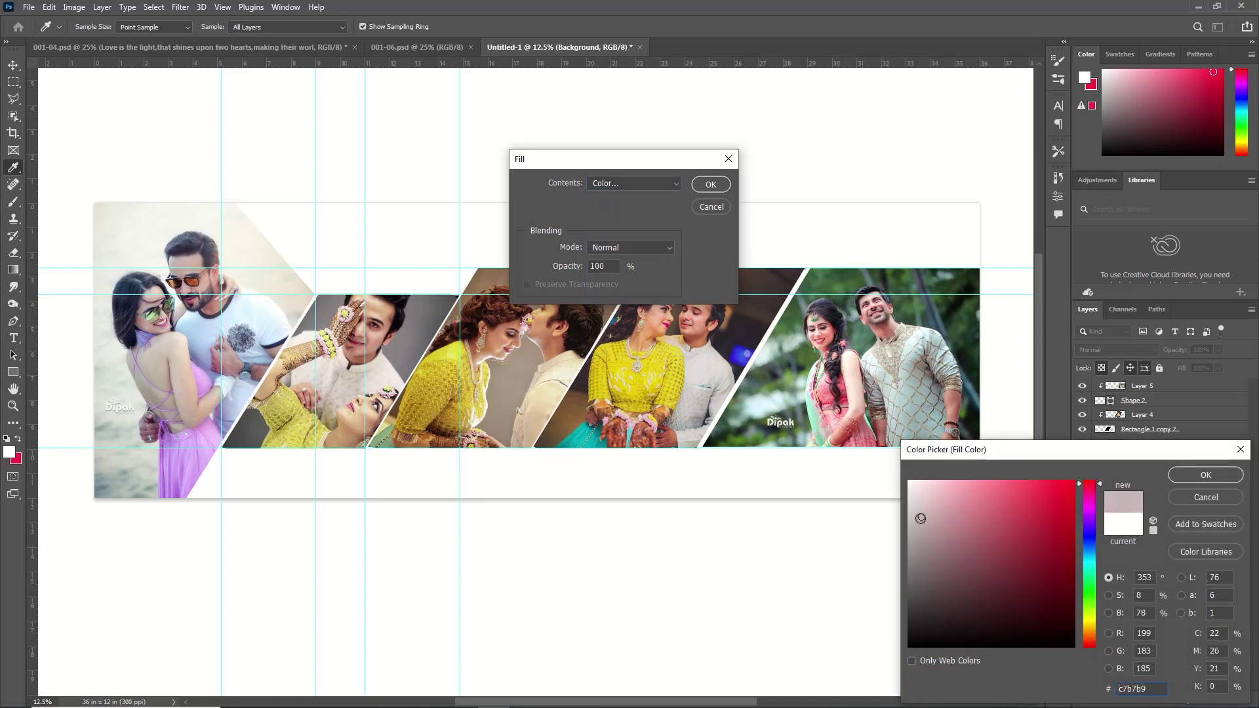
pyautogui.click(1206, 475)
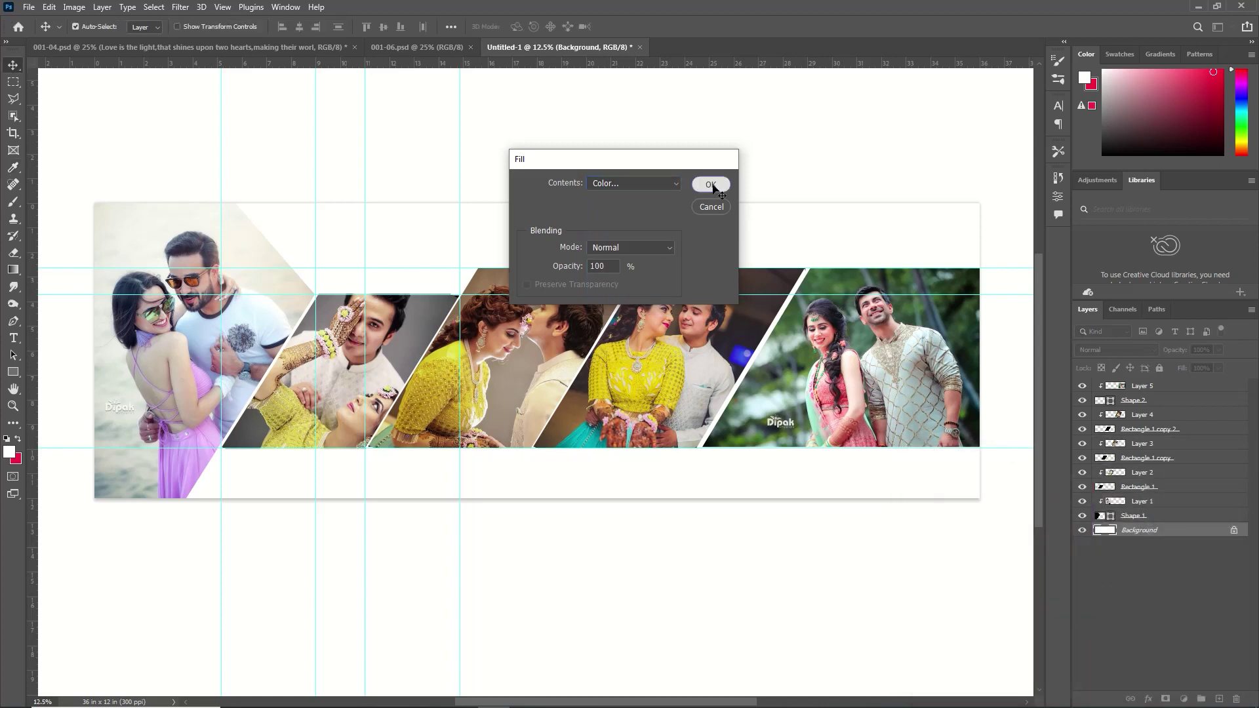
pyautogui.click(712, 185)
# - Duplicate Rectangle 1 and offset the original behind the copy so a thin border shows along the panel's upper and left edges
pyautogui.press('v')
pyautogui.click(1126, 489)
pyautogui.hotkey('ctrl', 'j')
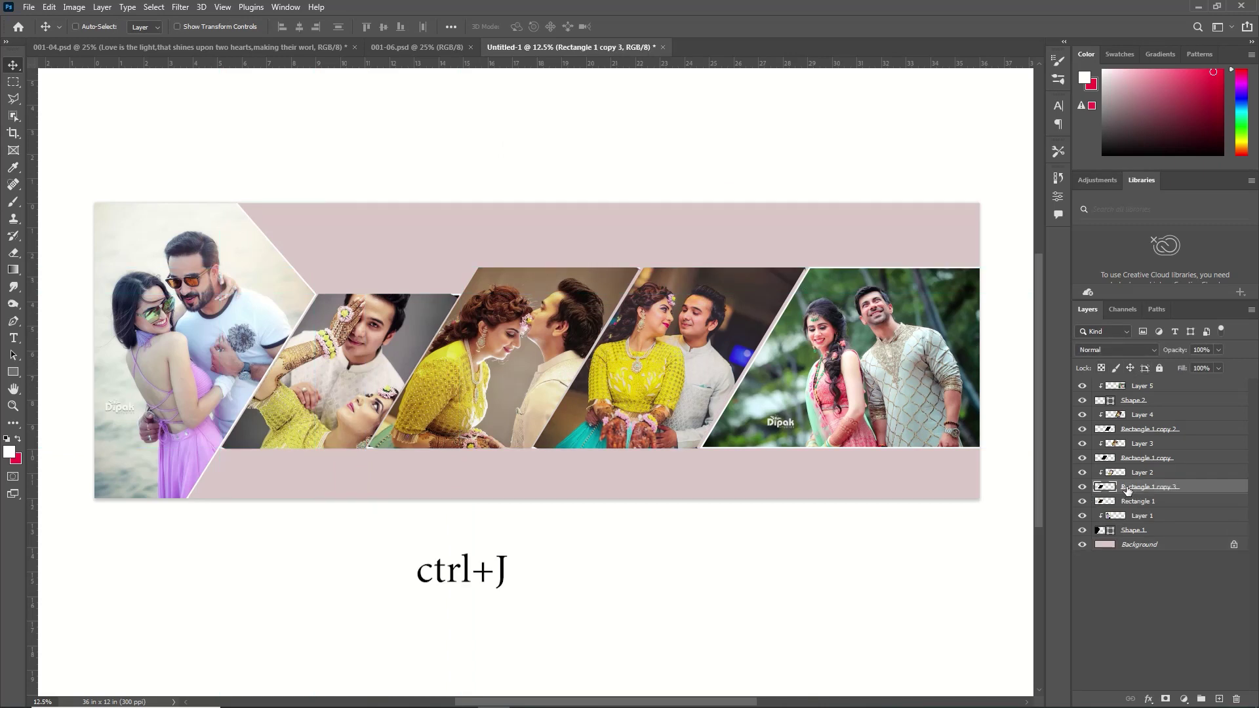
pyautogui.click(1126, 502)
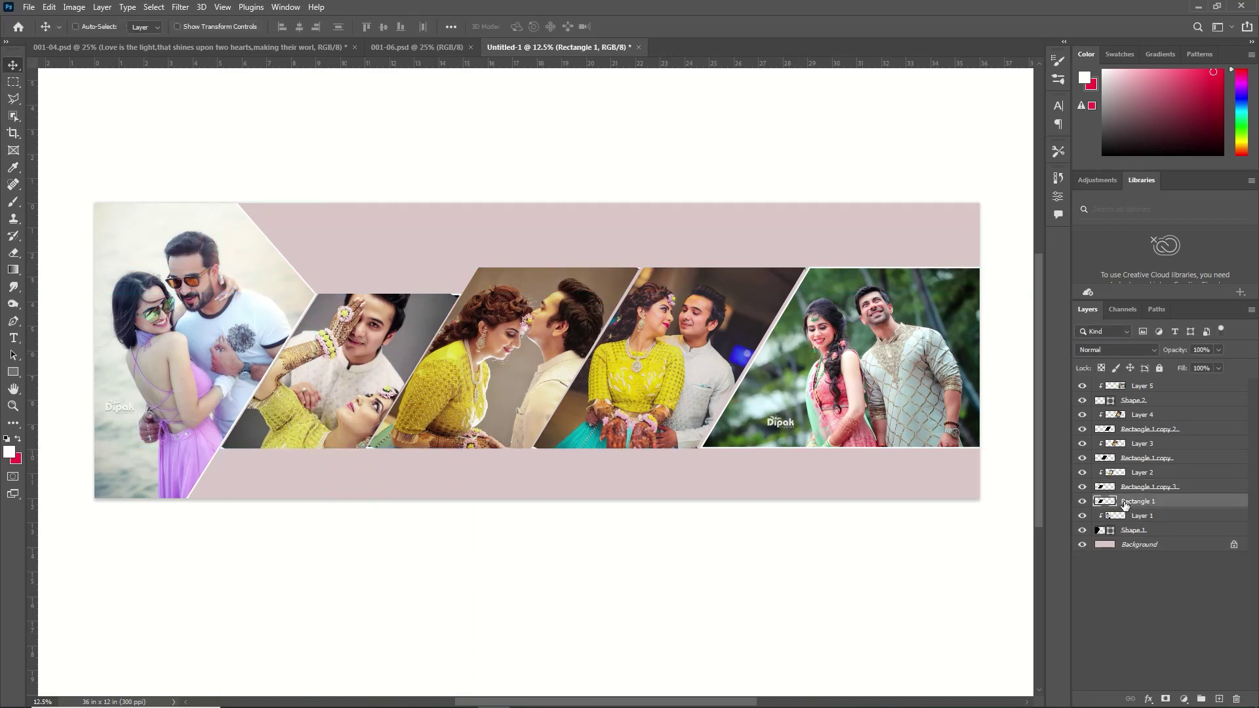
pyautogui.hotkey('ctrl', 't')
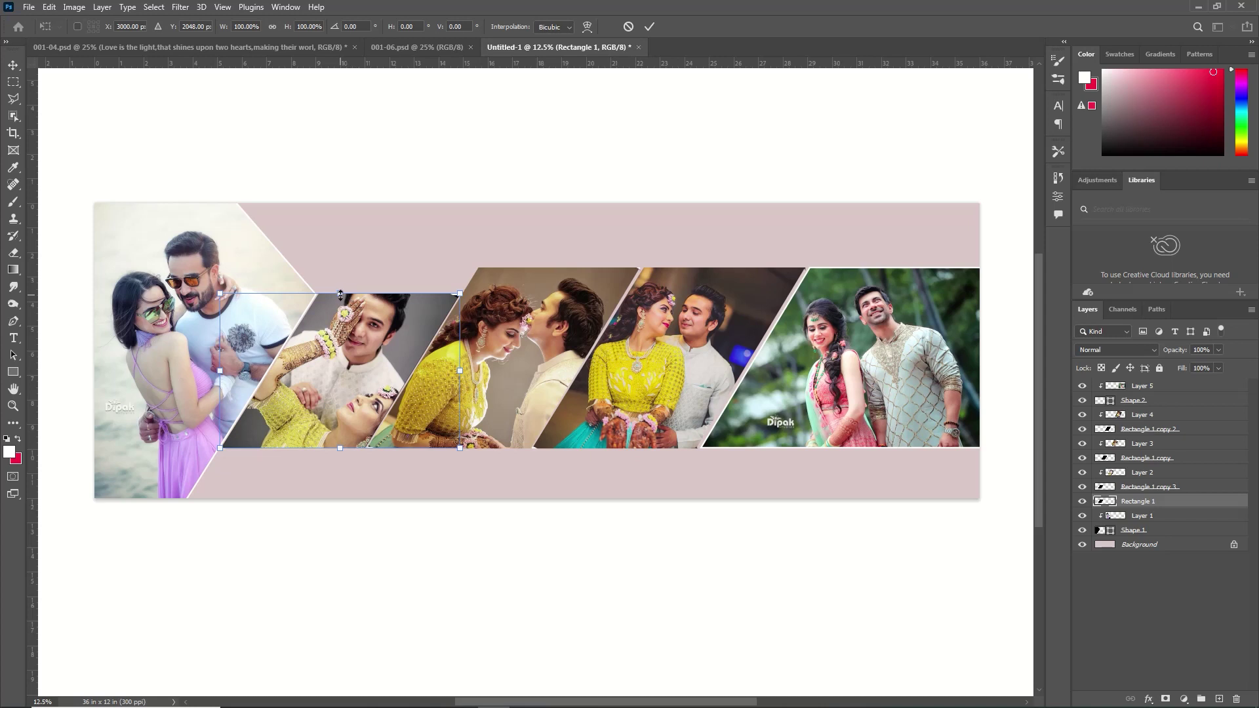
pyautogui.moveTo(340, 294); pyautogui.dragTo(351, 284)
pyautogui.press('Return')
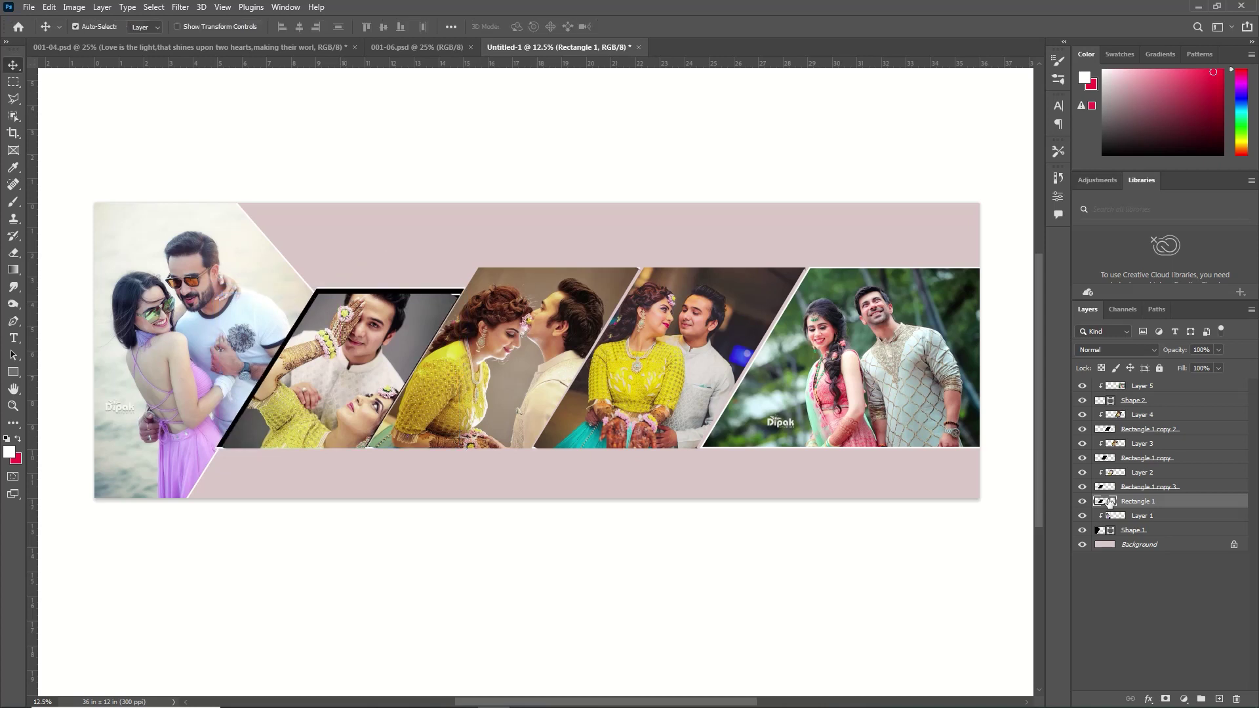
# - Give Rectangle 1 a Color Overlay in muted olive gold c4b45d, sampled from the first panel's photo, at 100% opacity
pyautogui.doubleClick(1109, 502)
pyautogui.click(767, 406)
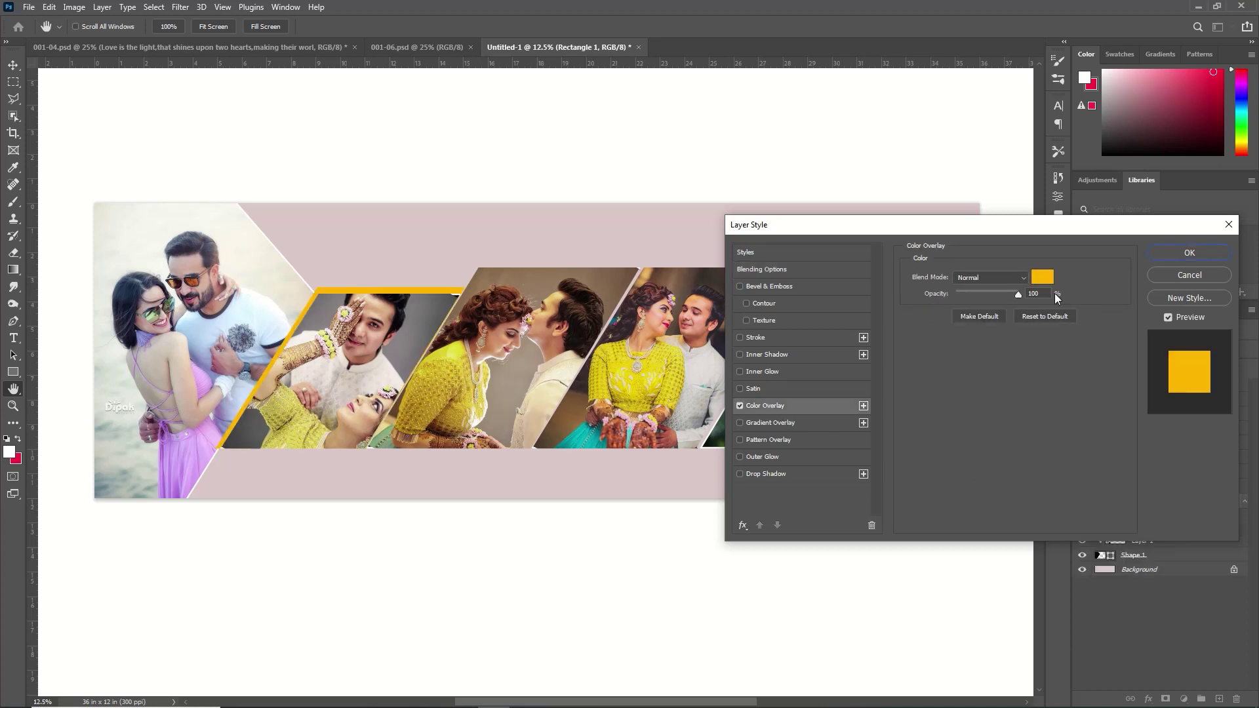
pyautogui.click(1041, 278)
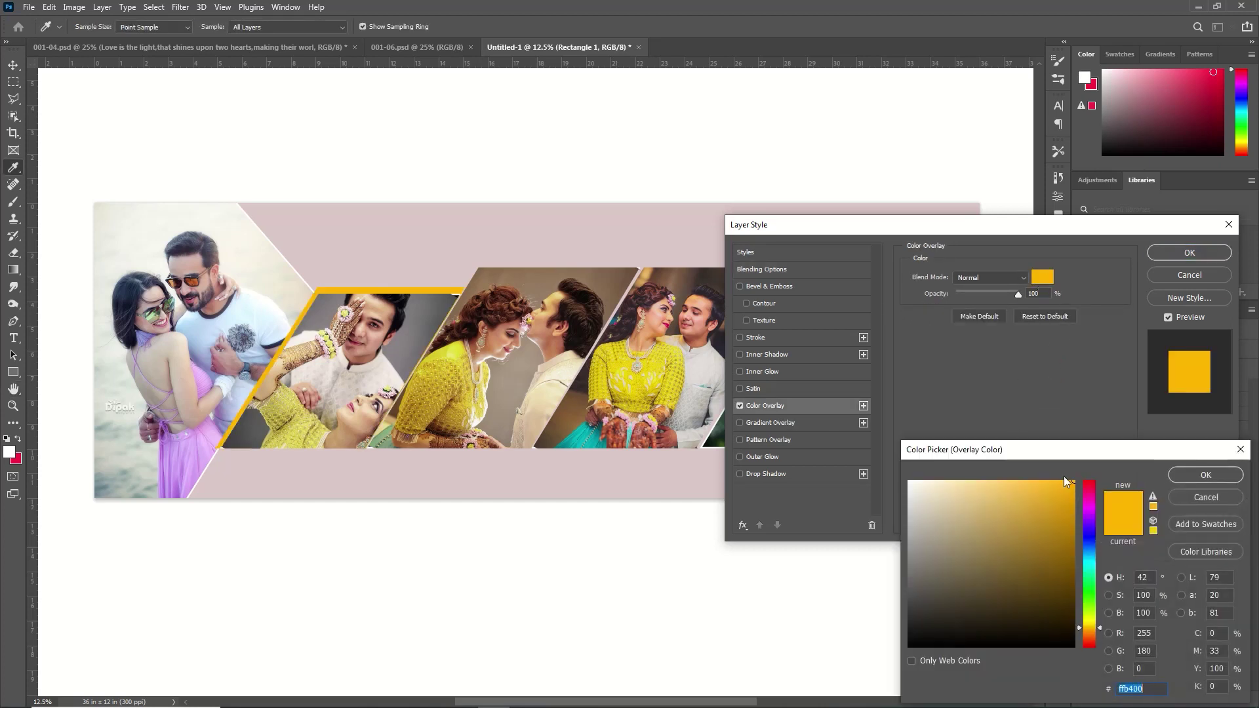
pyautogui.click(461, 343)
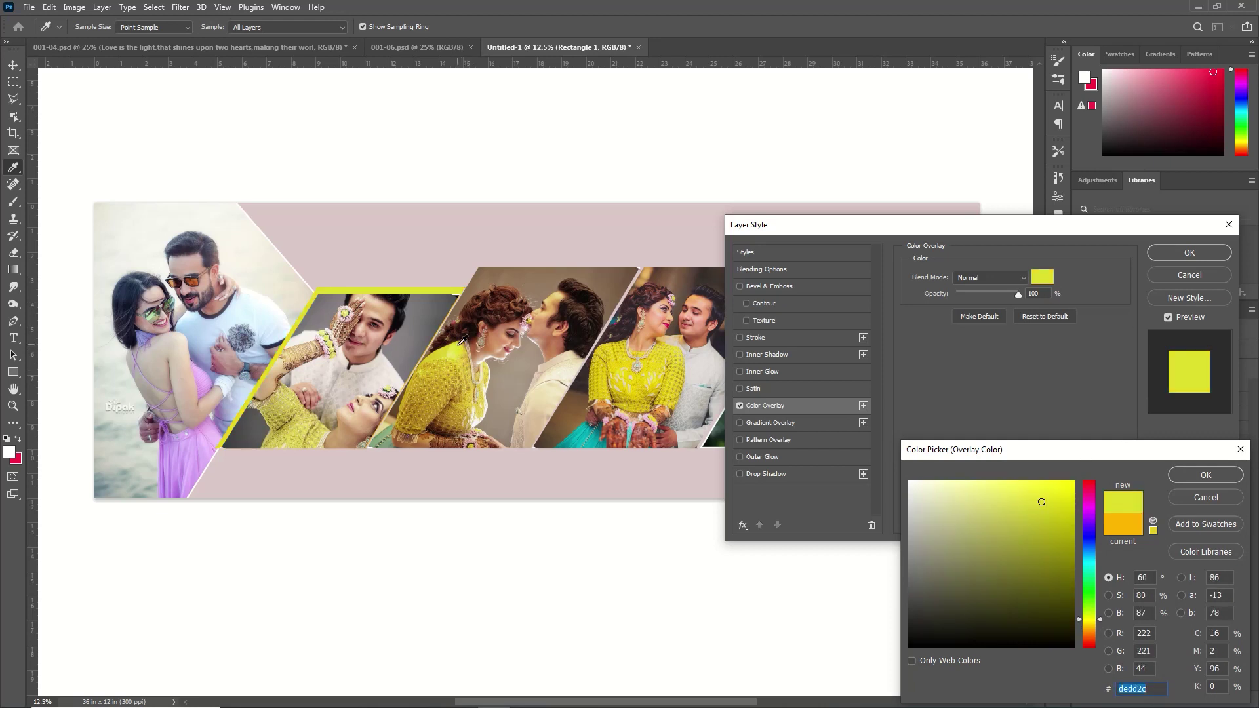
pyautogui.click(303, 405)
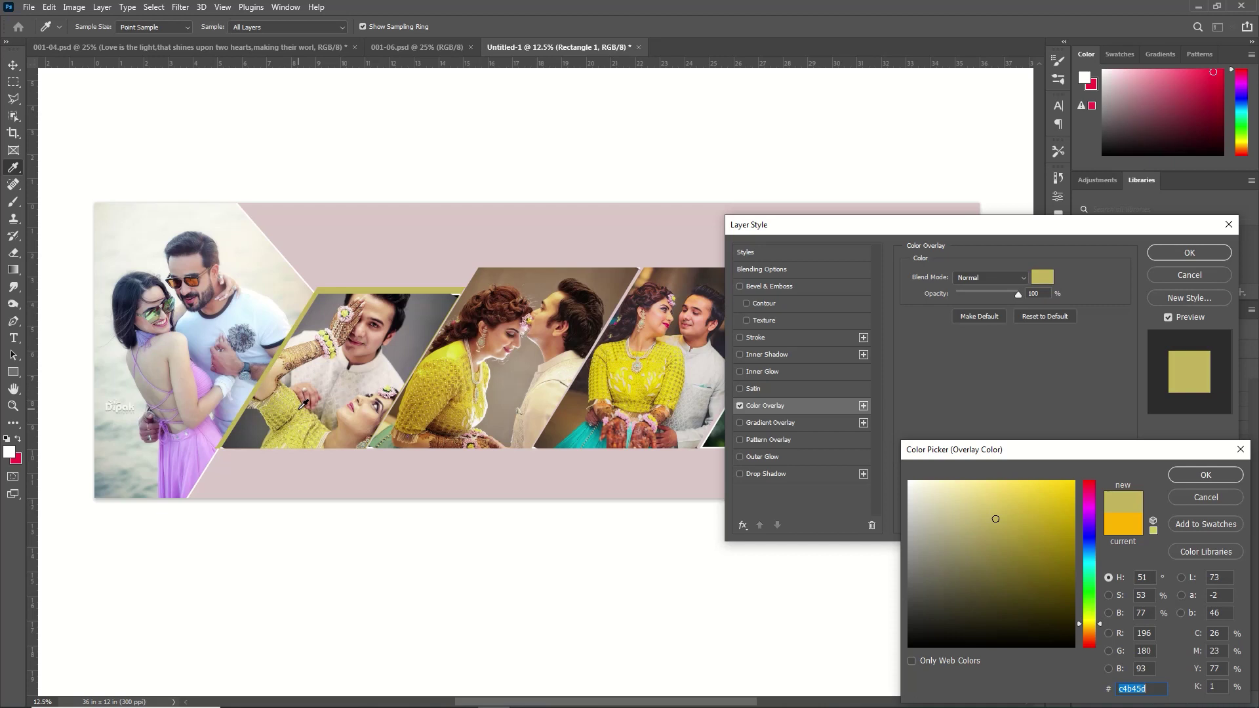
pyautogui.click(1215, 471)
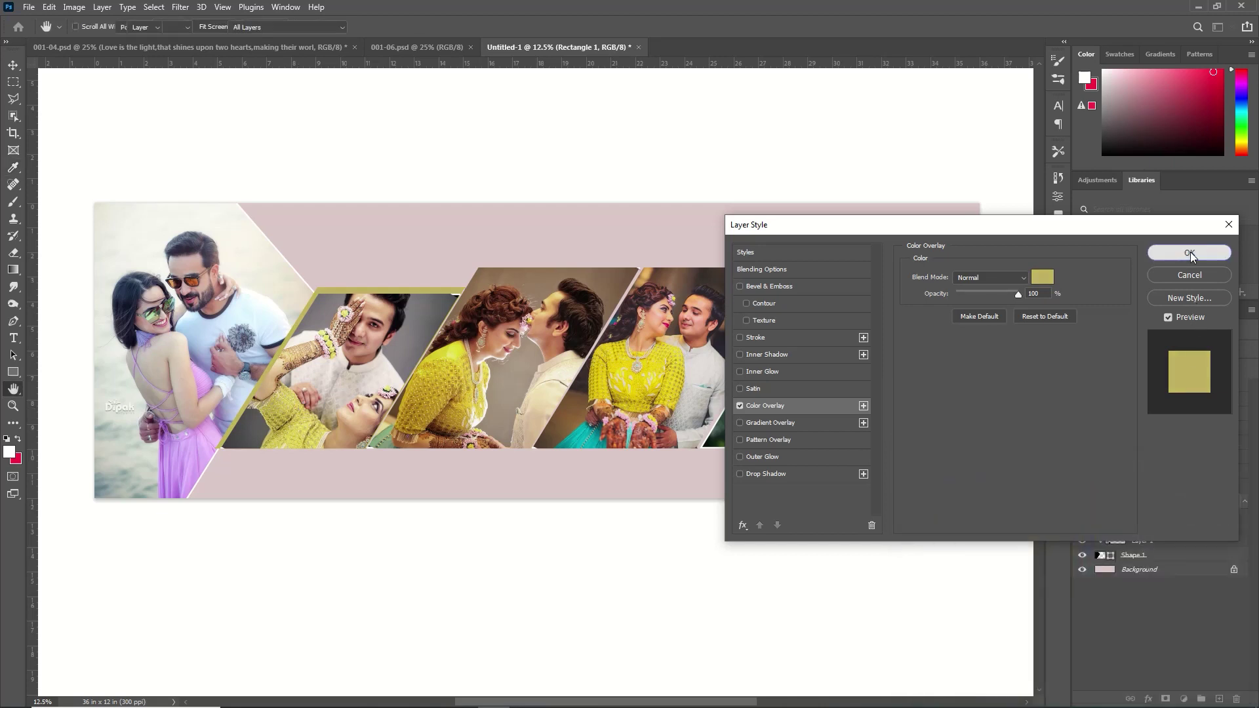
pyautogui.click(1190, 252)
# - Duplicate Rectangle 1 copy and give the original the same olive gold Color Overlay at 100% opacity
pyautogui.click(1107, 475)
pyautogui.doubleClick(1107, 477)
pyautogui.click(741, 407)
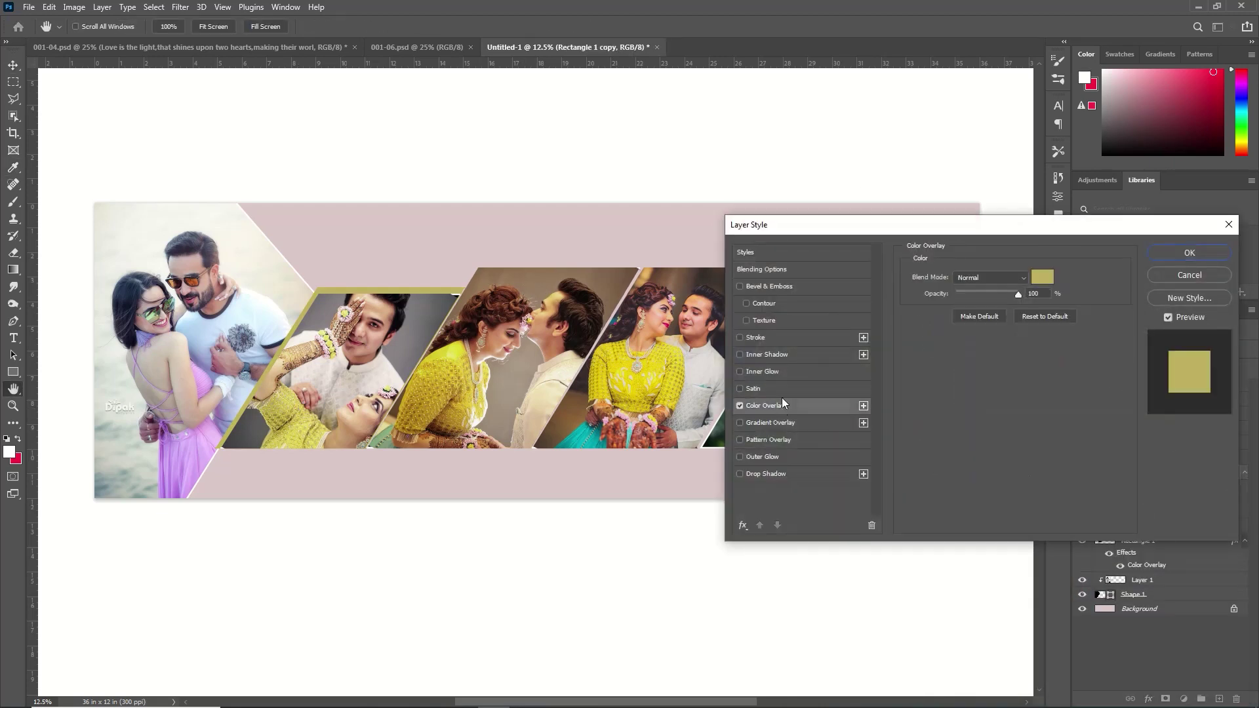
pyautogui.click(1189, 252)
# - Nudge Rectangle 1 copy slightly up and to the left so it forms a thin border around the second panel
pyautogui.hotkey('ctrl', 't')
pyautogui.press('Up')
pyautogui.press('Up')
pyautogui.press('Up')
pyautogui.press('Up')
pyautogui.press('Left')
pyautogui.press('Left')
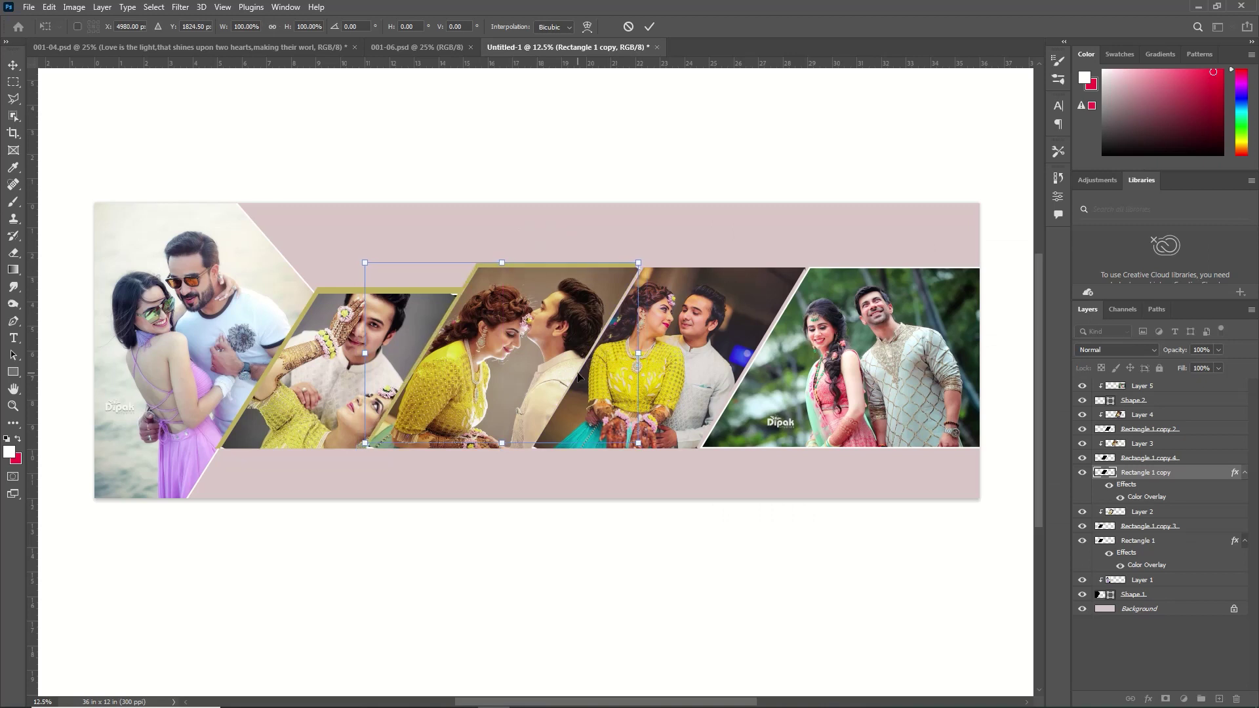
pyautogui.click(649, 26)
# - Duplicate Rectangle 1 copy 2 and turn the original into an olive gold Color Overlay border offset up and left of the third panel
pyautogui.click(1198, 429)
pyautogui.hotkey('ctrl', 'j')
pyautogui.doubleClick(1198, 438)
pyautogui.doubleClick(1197, 439)
pyautogui.click(741, 406)
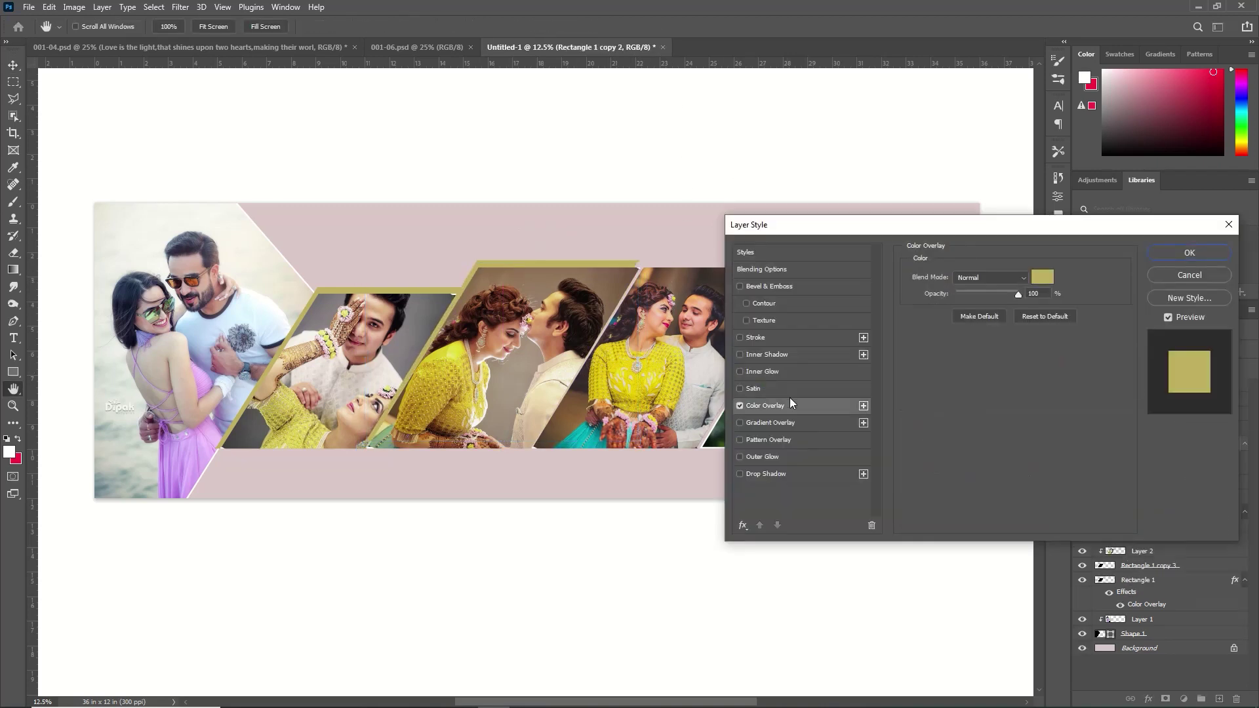
pyautogui.click(1189, 252)
pyautogui.hotkey('ctrl', 't')
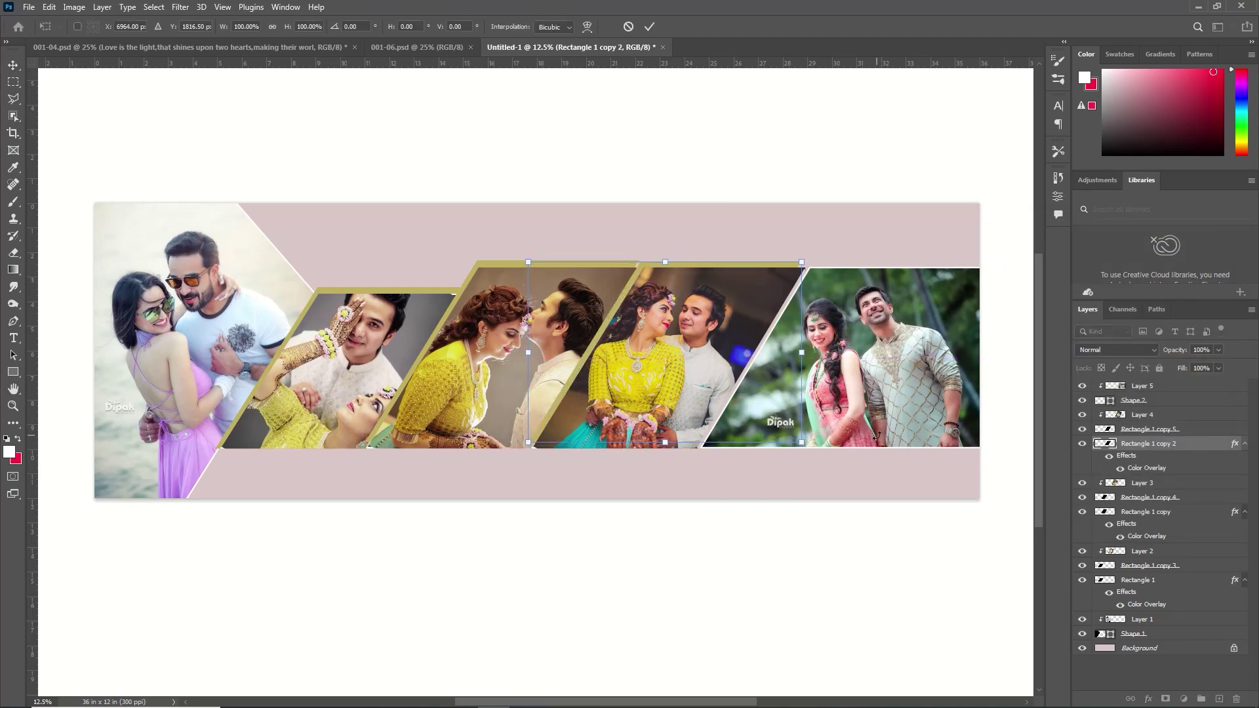
pyautogui.click(649, 27)
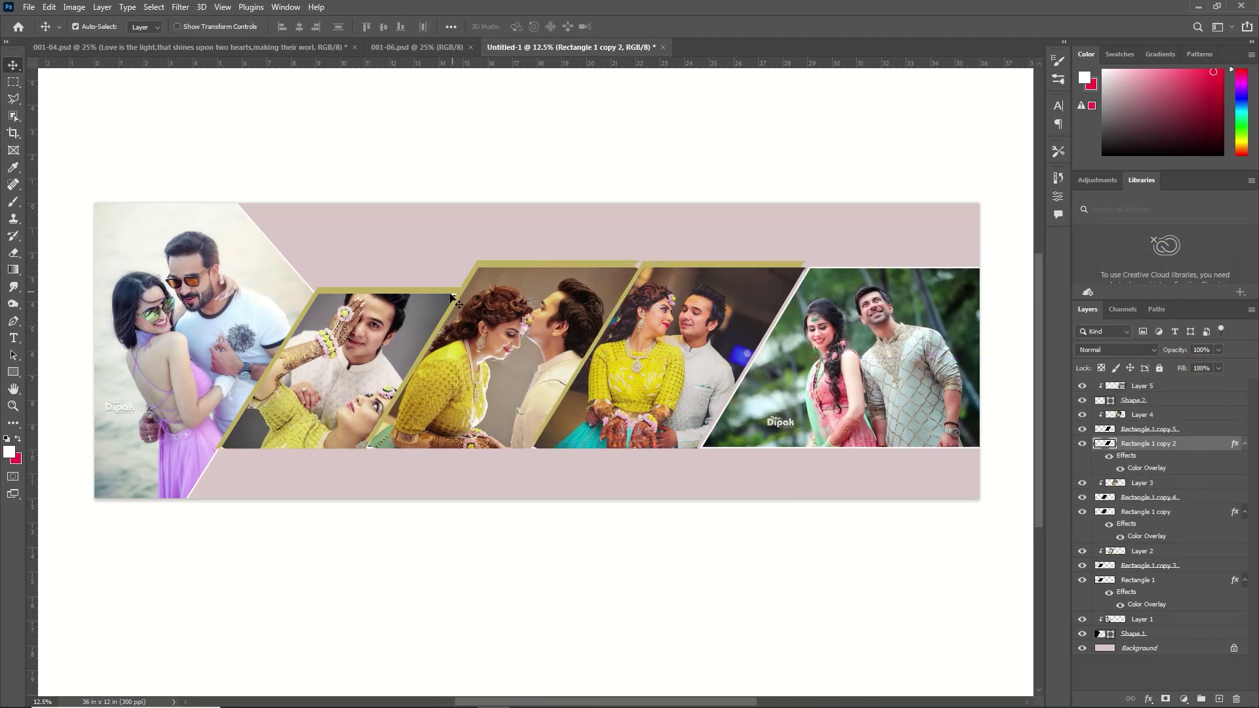
# - Stretch the photo on Layer 2 to 102.22% of its height while keeping its width
pyautogui.click(367, 341)
pyautogui.hotkey('ctrl', 't')
pyautogui.moveTo(472, 225); pyautogui.dragTo(473, 214)
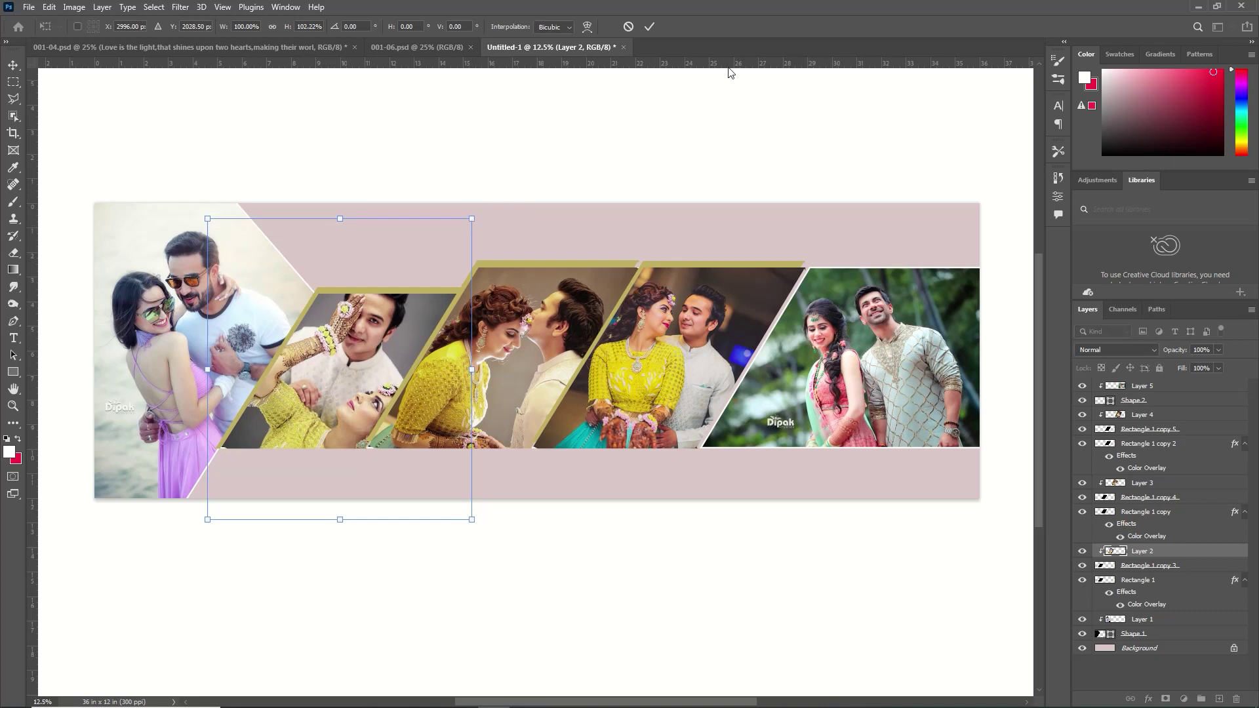
pyautogui.click(649, 26)
# - Widen the olive gold border shape Rectangle 1 copy to 103.12% while keeping its height
pyautogui.click(633, 271)
pyautogui.hotkey('ctrl', 't')
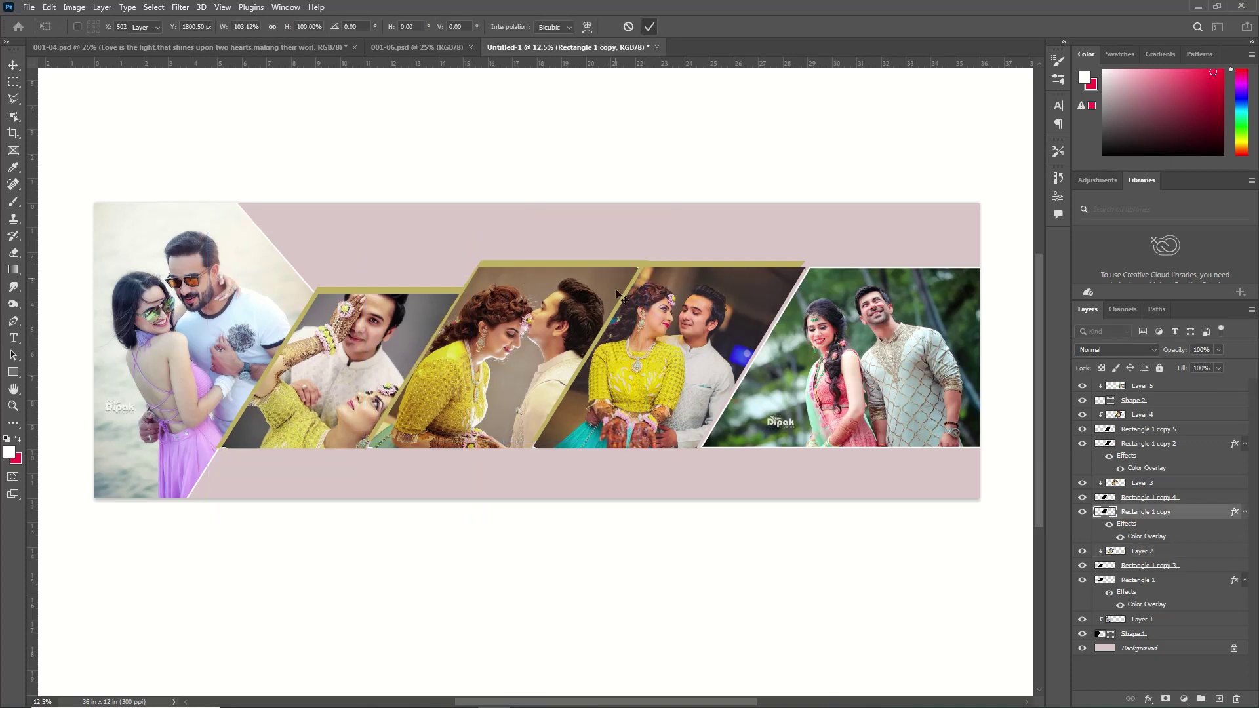
# - Enlarge the photo on Layer 3 proportionally to 100.78%
pyautogui.press('Return')
pyautogui.click(628, 270)
pyautogui.hotkey('ctrl', 't')
pyautogui.press('Return')
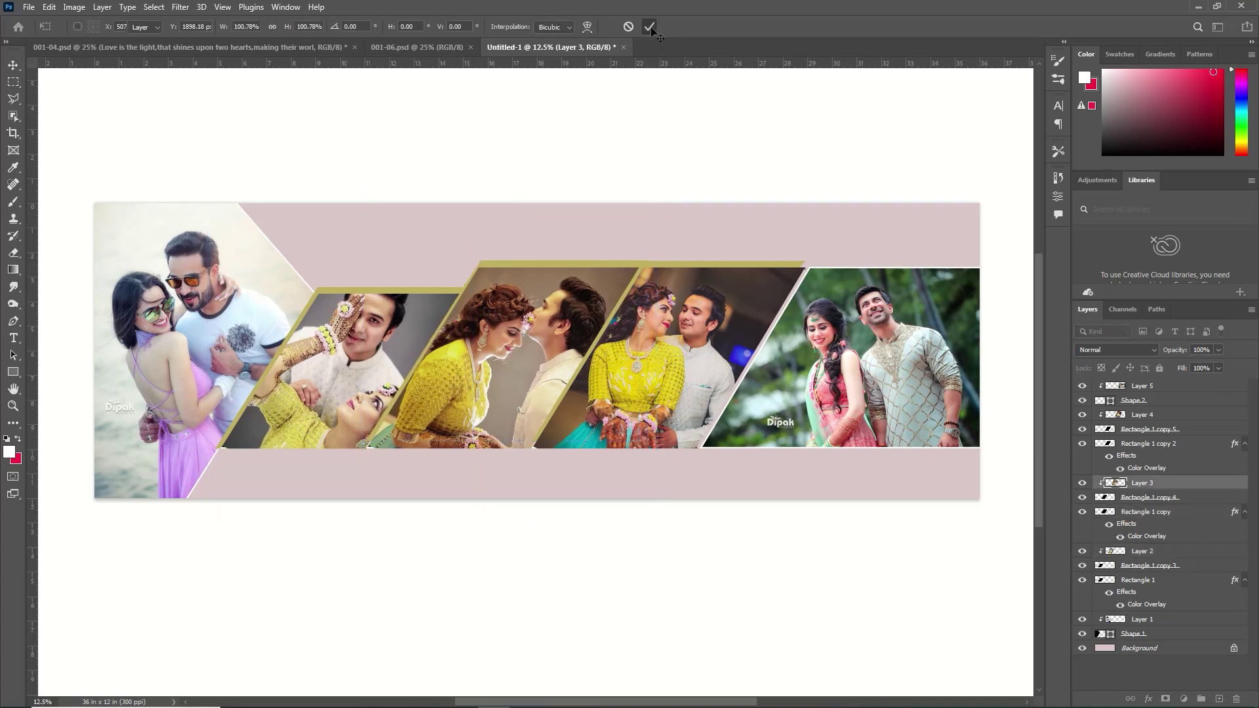
# - Duplicate Shape 2 behind the rightmost photo and recolour the lower original shape salmon pink
pyautogui.click(1128, 401)
pyautogui.hotkey('ctrl', 'j')
pyautogui.click(1126, 415)
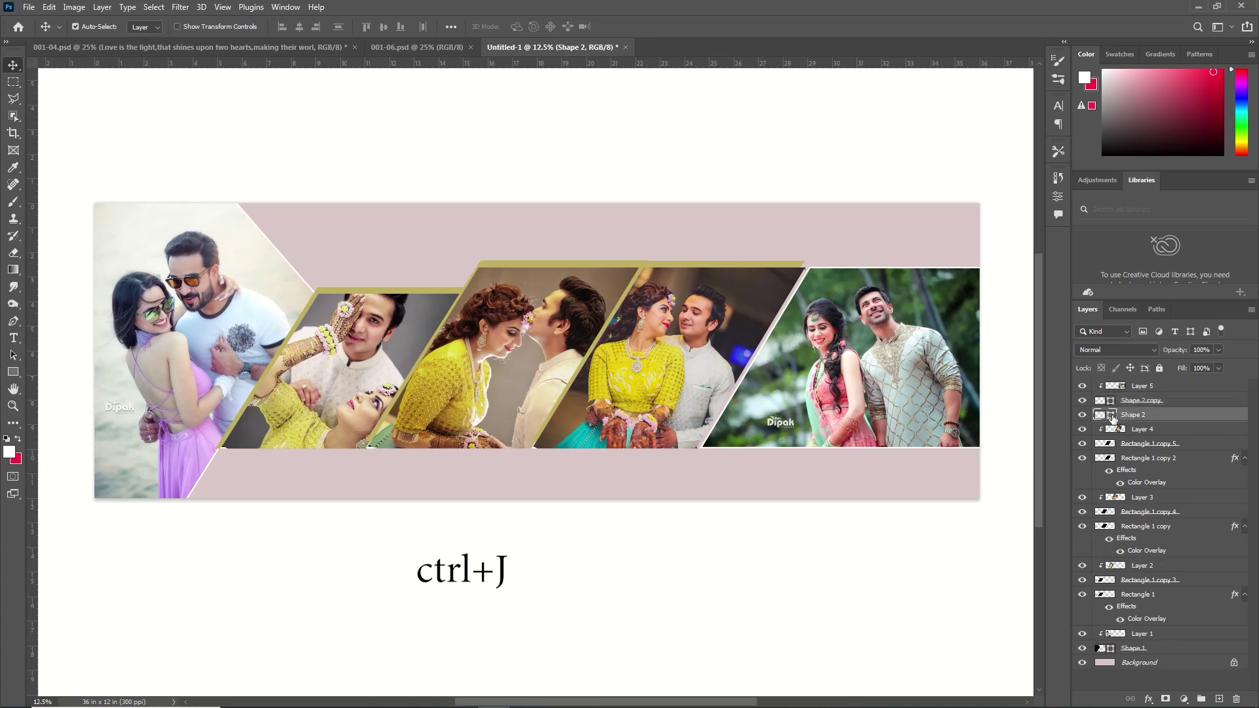
pyautogui.doubleClick(1112, 416)
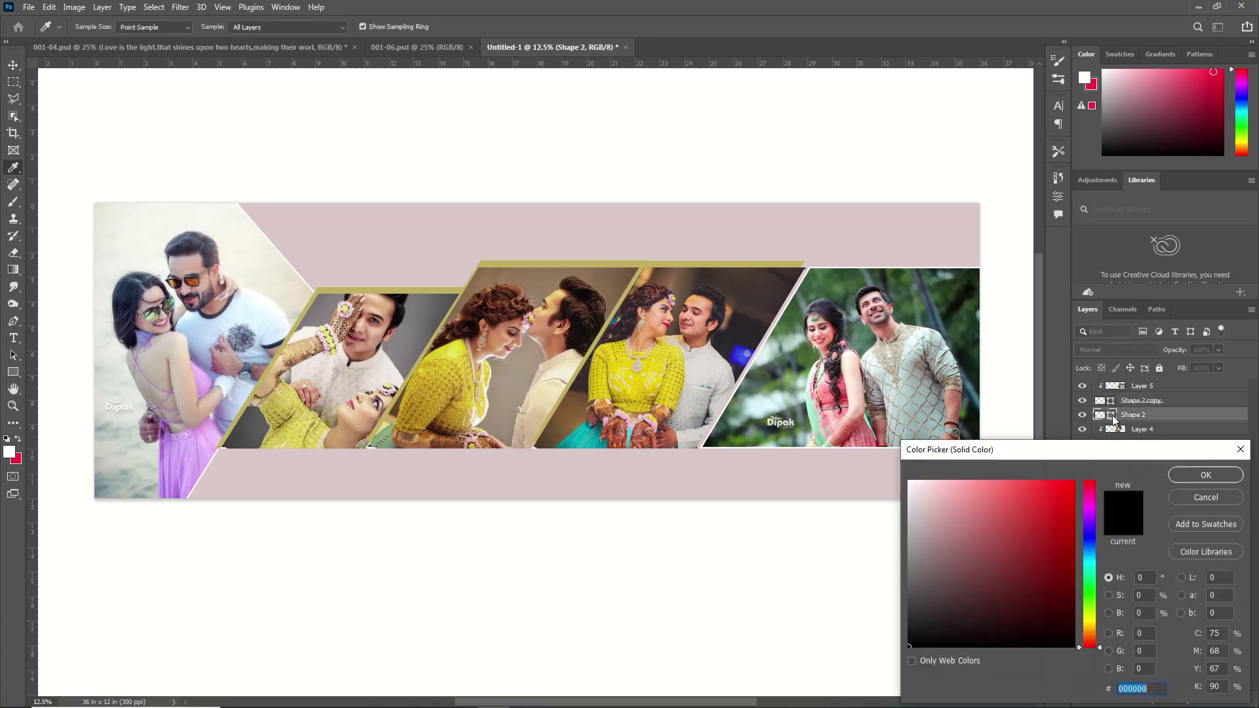
pyautogui.click(1205, 479)
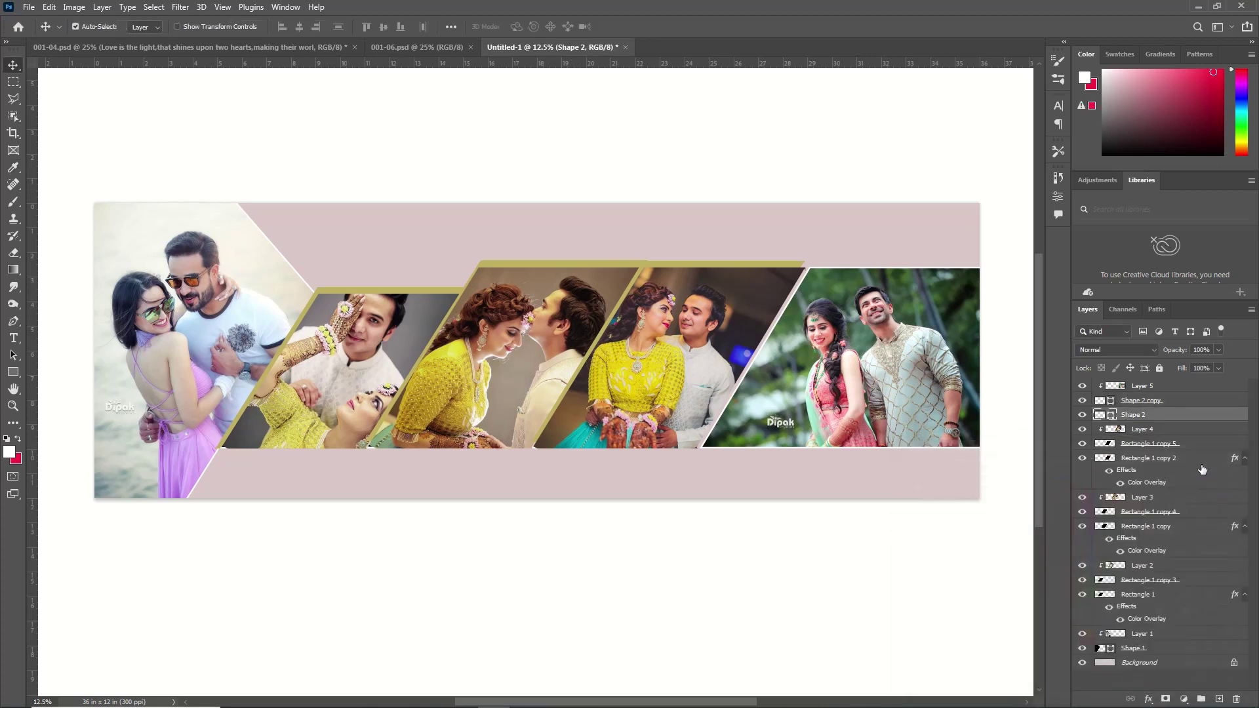
# - Transform Shape 2 to 105.33% width and 103.87% height, rotated -0.15°, so it borders the rightmost photo's slanted and upper edges
pyautogui.hotkey('ctrl', 't')
pyautogui.moveTo(676, 240); pyautogui.dragTo(674, 242)
pyautogui.moveTo(701, 356); pyautogui.dragTo(694, 356)
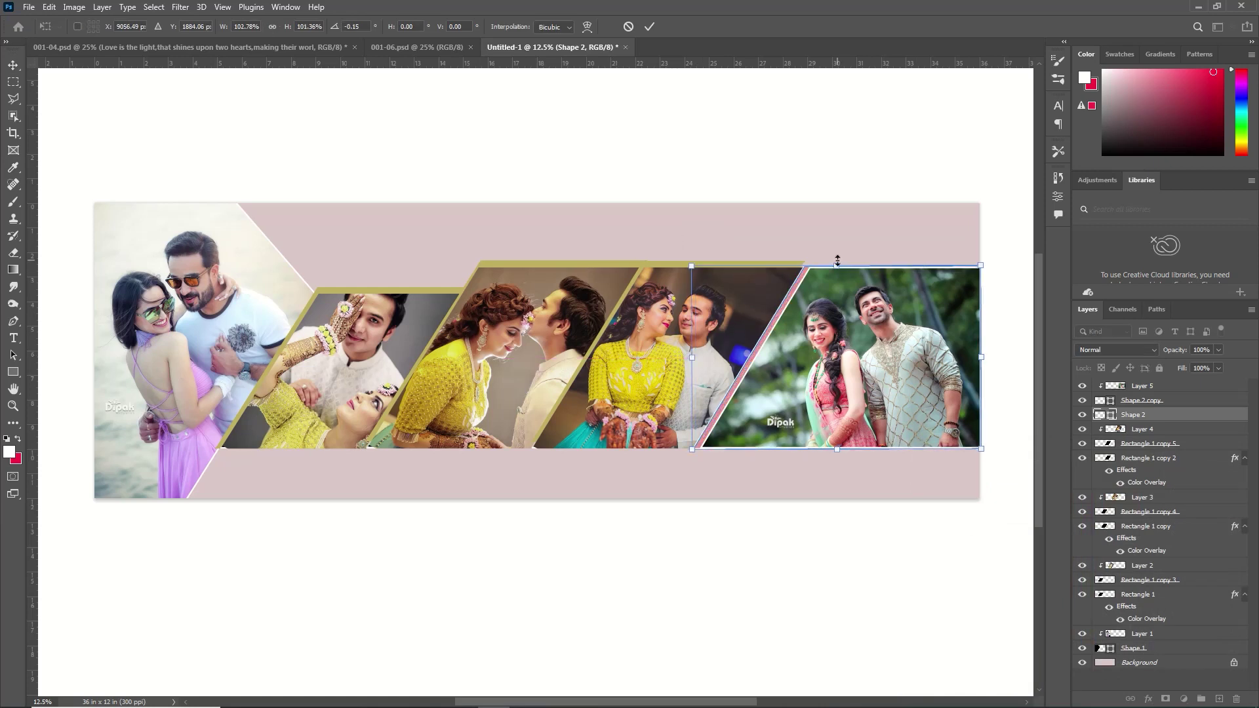
pyautogui.moveTo(836, 267); pyautogui.dragTo(837, 261)
pyautogui.moveTo(981, 357); pyautogui.dragTo(991, 355)
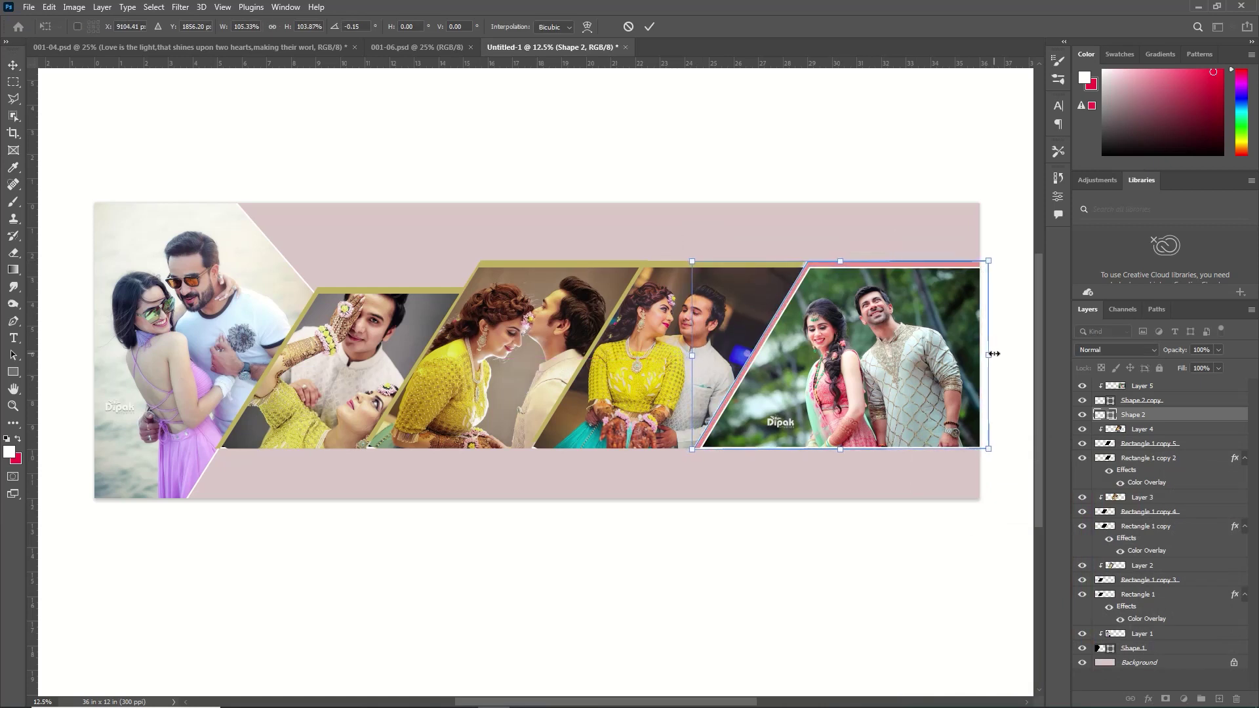
pyautogui.click(650, 27)
# - Place four vertical guides near the lower and upper corners of the second slanted panel with the olive gold border
pyautogui.moveTo(477, 447); pyautogui.dragTo(473, 450)
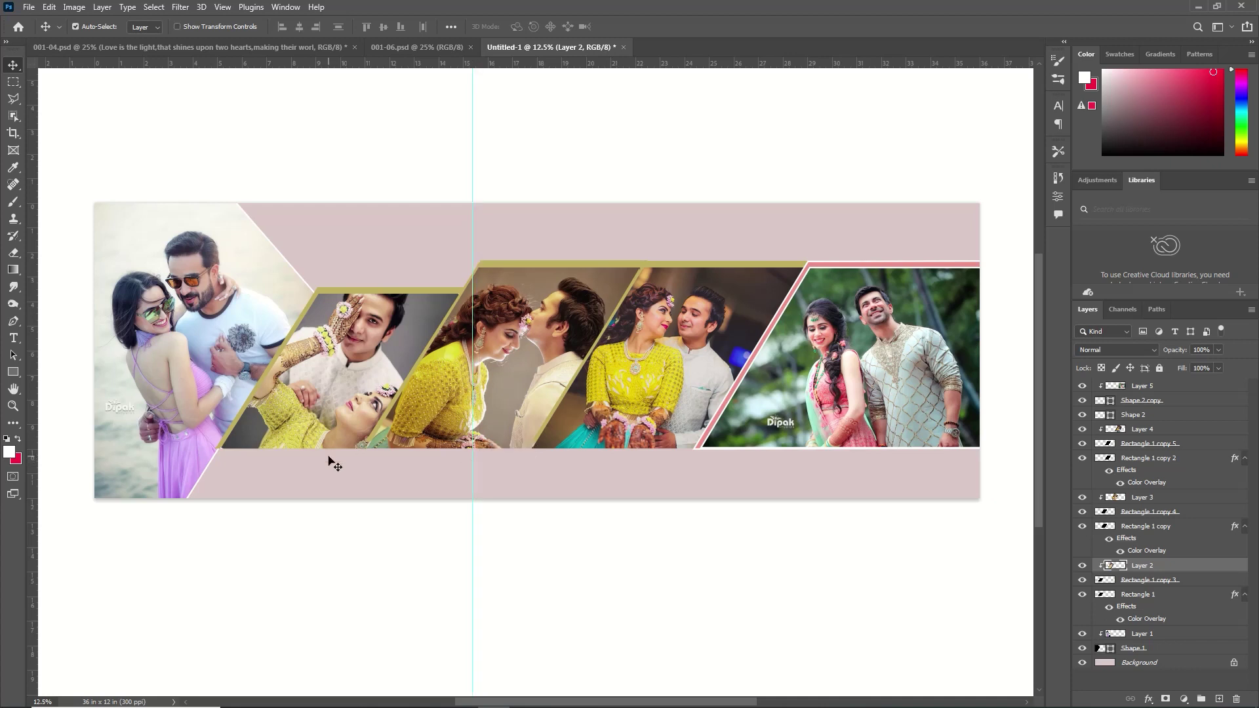
pyautogui.moveTo(479, 286); pyautogui.dragTo(482, 299)
pyautogui.moveTo(32, 284); pyautogui.dragTo(641, 196)
pyautogui.moveTo(31, 387); pyautogui.dragTo(363, 386)
pyautogui.moveTo(32, 459); pyautogui.dragTo(521, 491)
# - Draw a black slanted shape of about 4200 × 3720 px with the Pen tool, extending the tall middle panel across the full page height
pyautogui.click(13, 320)
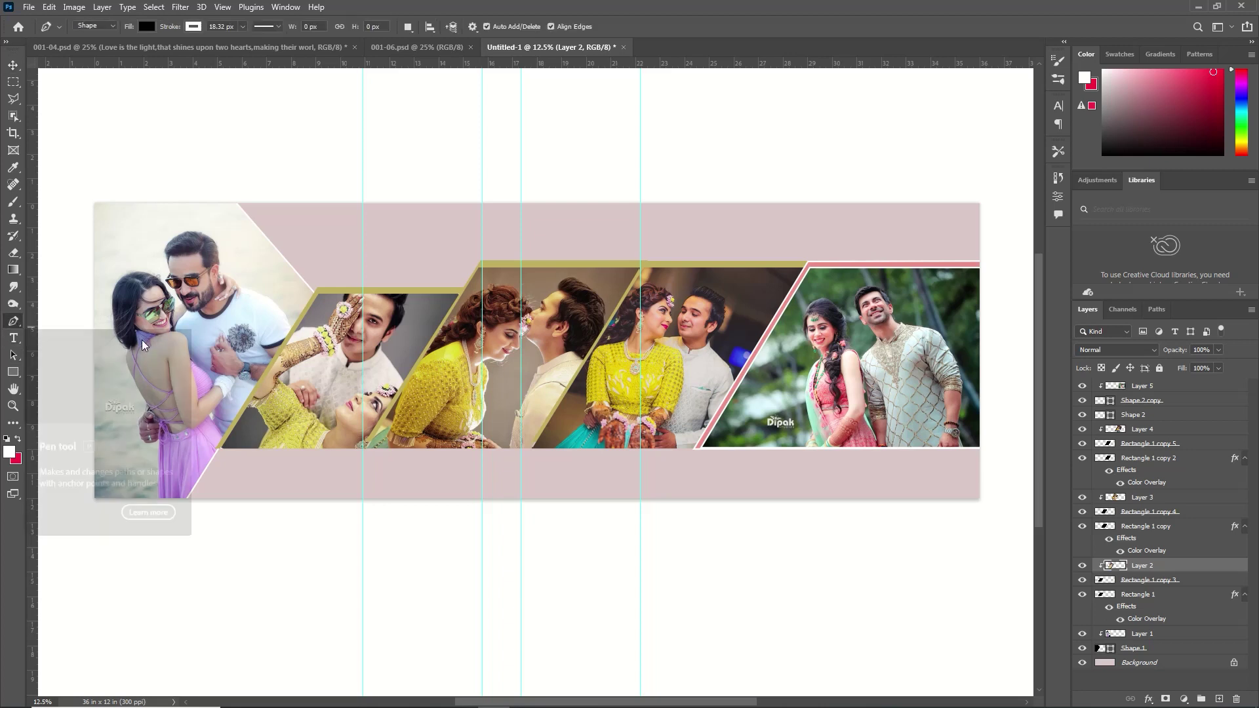
pyautogui.click(521, 203)
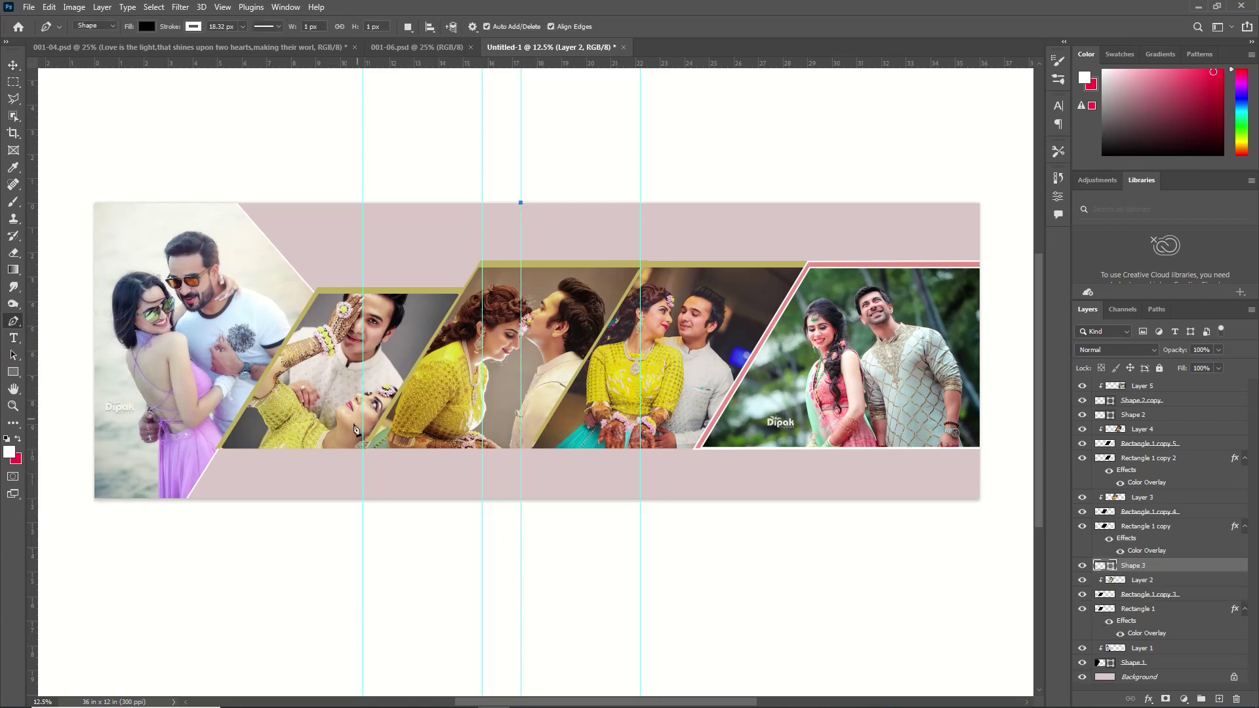
pyautogui.click(364, 450)
pyautogui.click(503, 500)
pyautogui.click(641, 269)
pyautogui.click(672, 200)
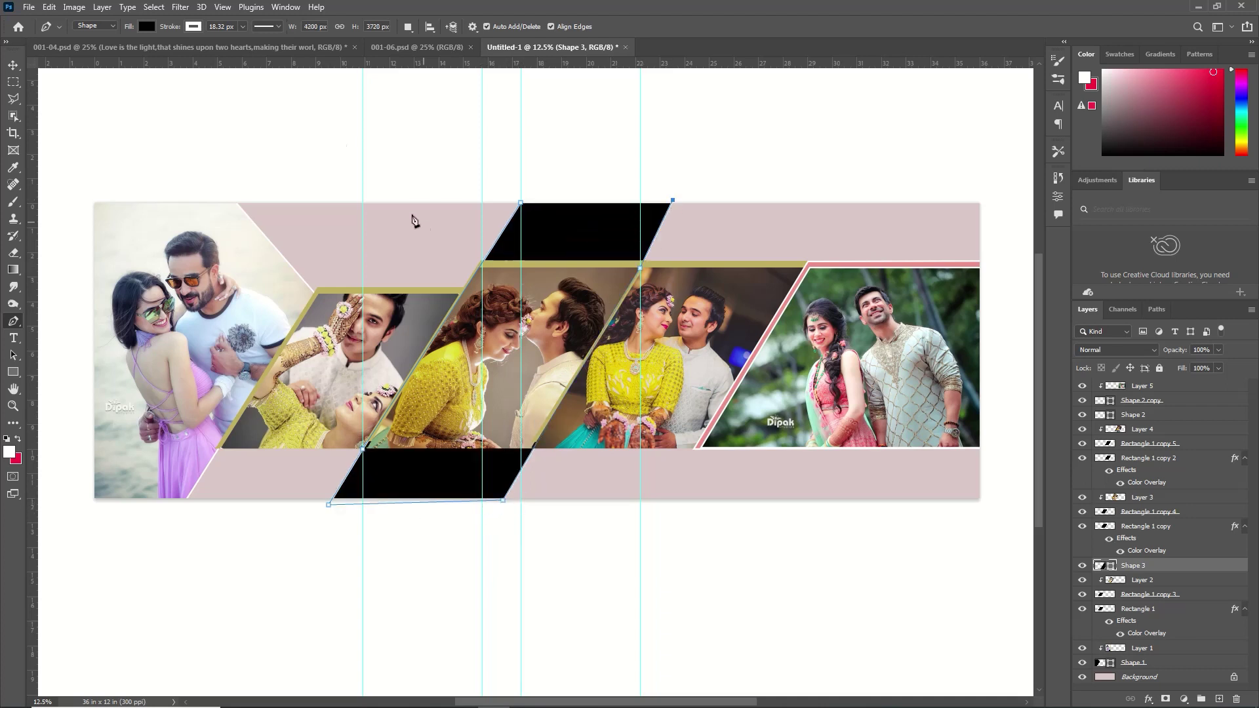
# - Reduce the opacity of the black slanted band on Shape 3 to 63%
pyautogui.press('v')
pyautogui.click(1146, 526)
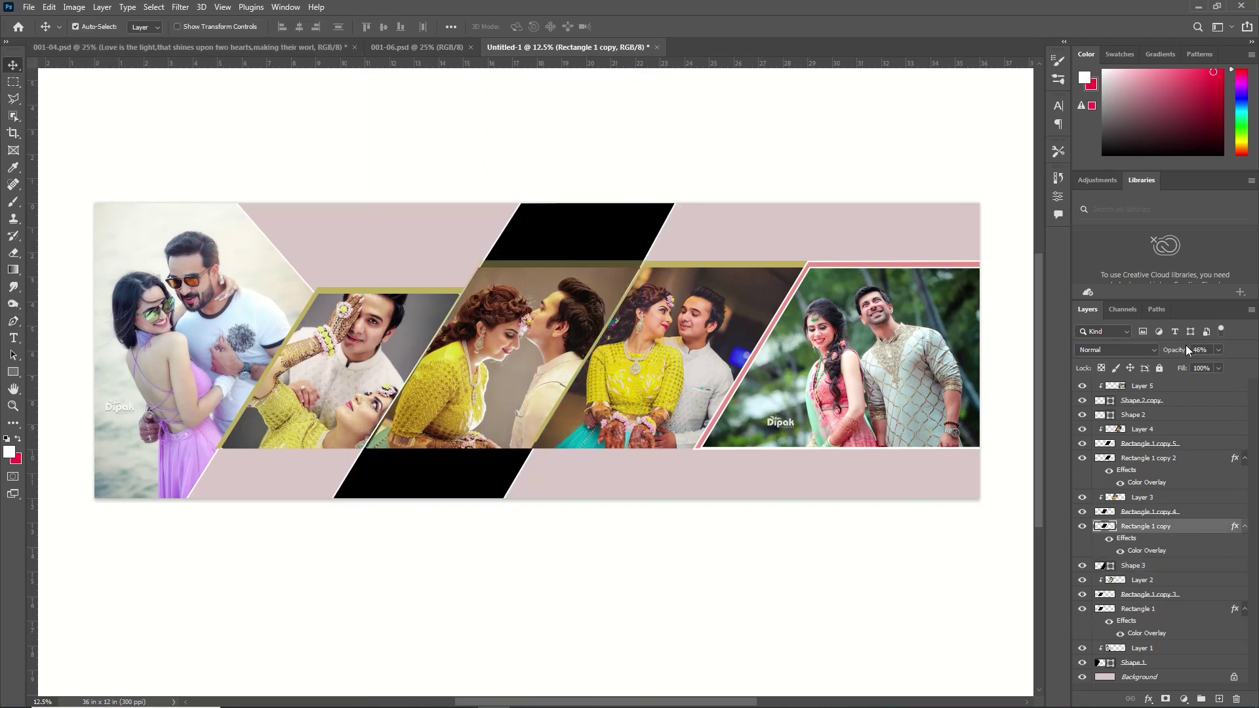
pyautogui.press('0')
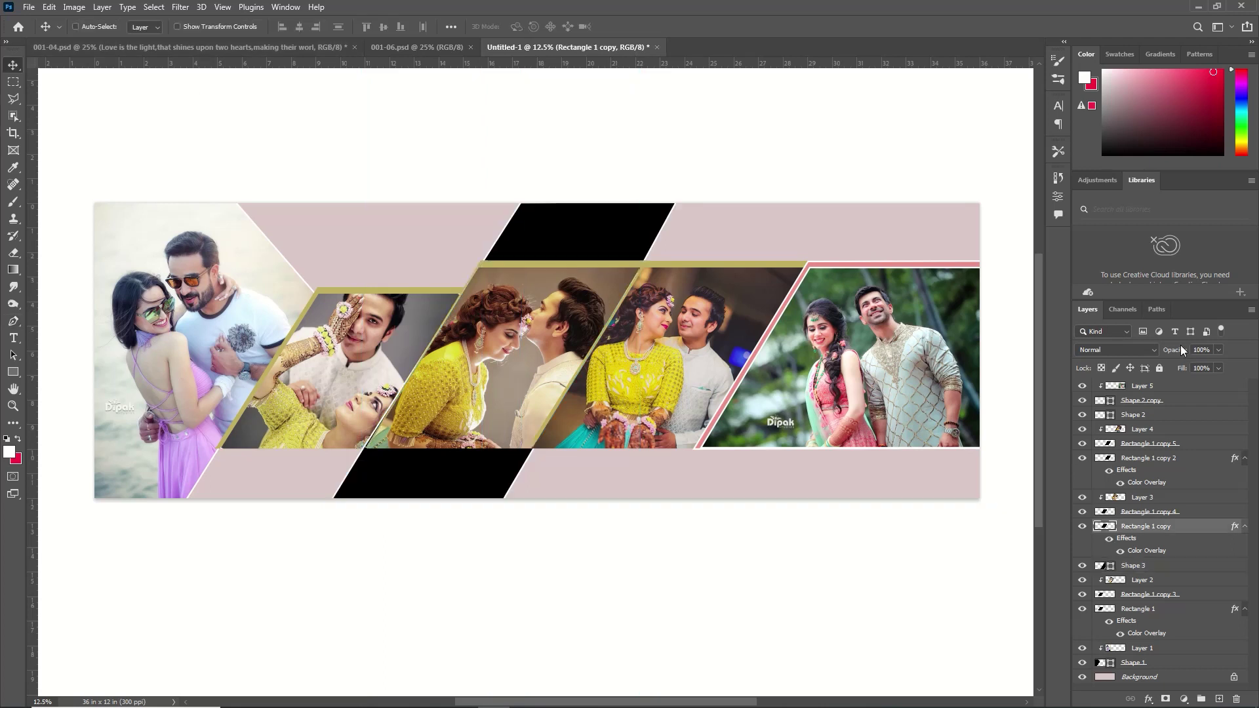
pyautogui.click(633, 234)
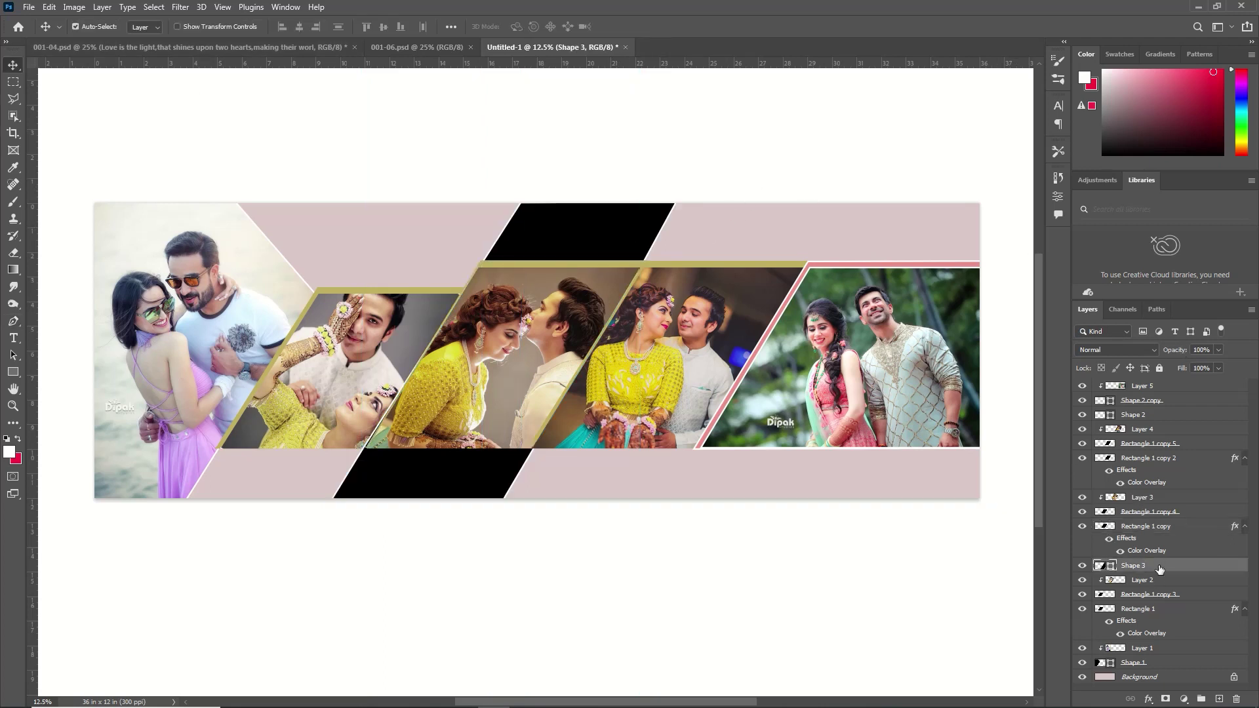
pyautogui.moveTo(1177, 350); pyautogui.dragTo(1146, 356)
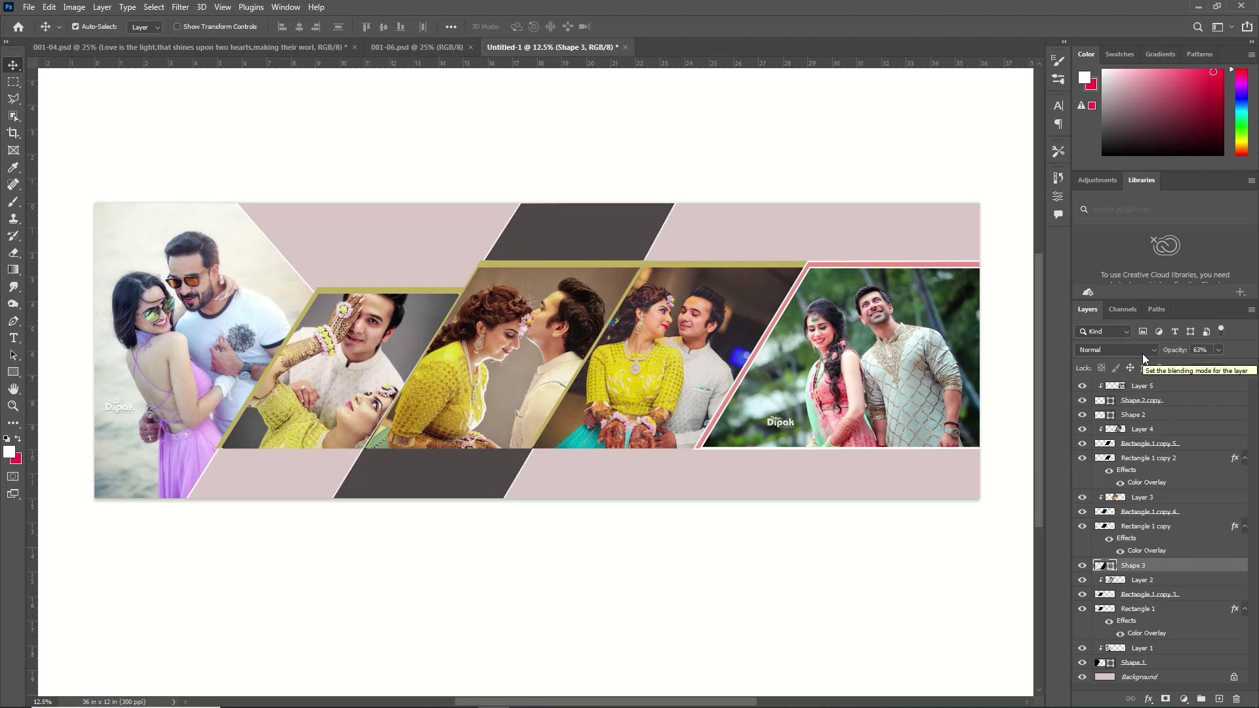
# - Move Shape 3 up and right so it only extends above the photo strip, and rotate it -0.28°
pyautogui.moveTo(577, 222); pyautogui.dragTo(610, 205)
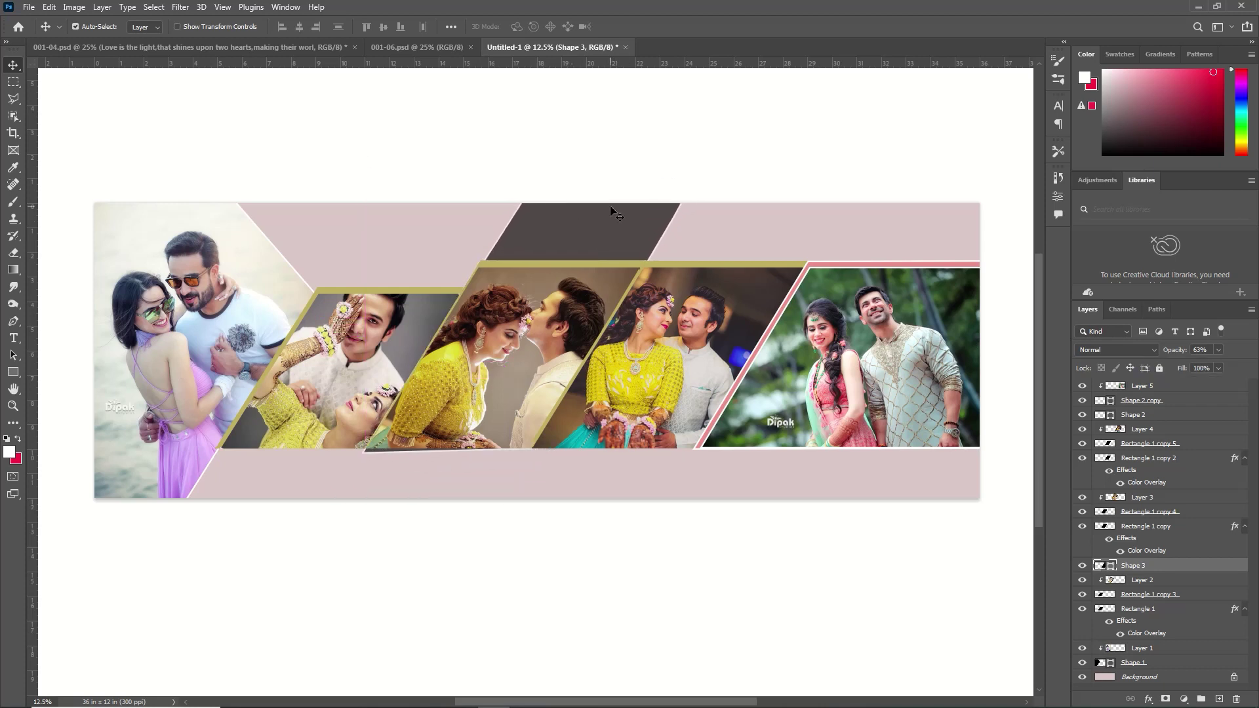
pyautogui.hotkey('ctrl', 't')
pyautogui.moveTo(759, 107); pyautogui.dragTo(745, 109)
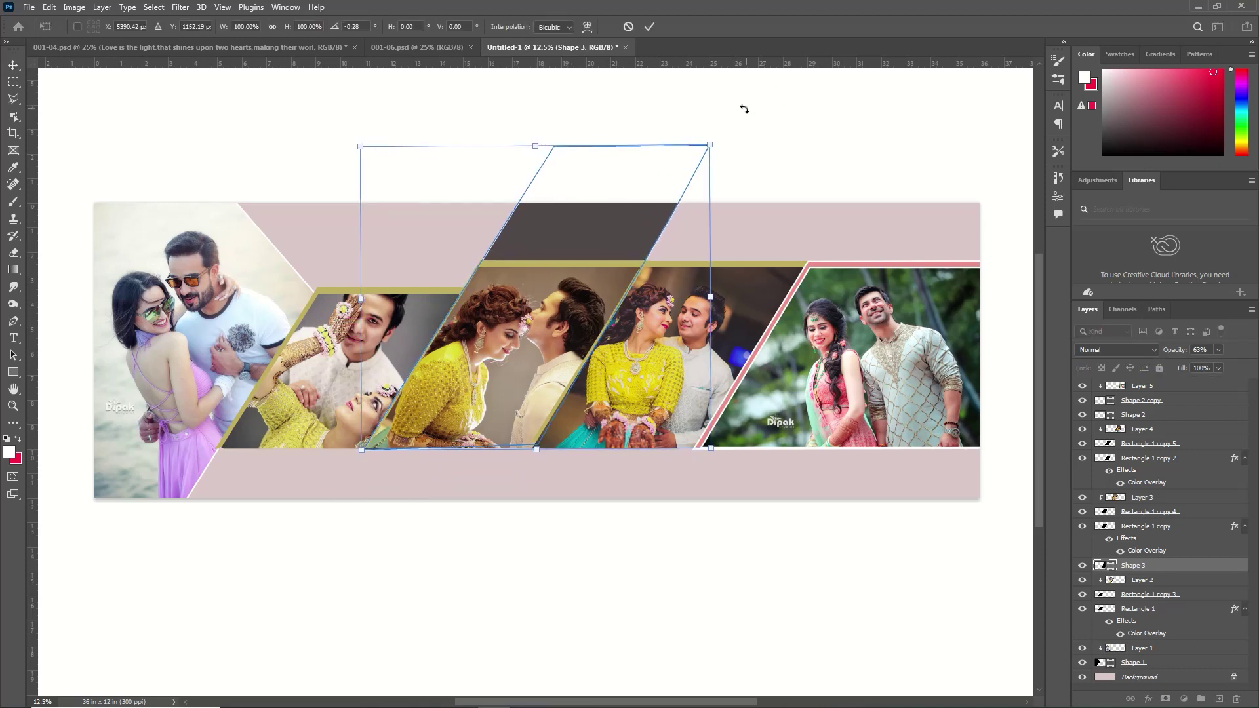
pyautogui.click(649, 27)
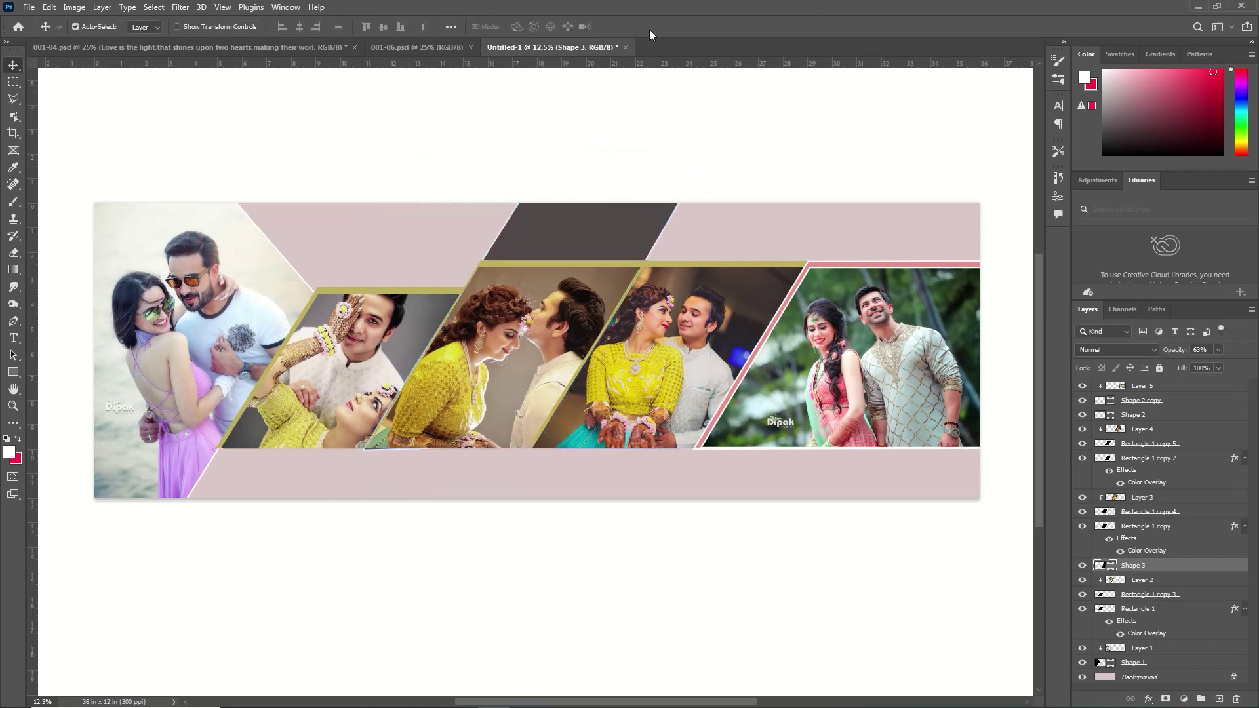
# - Duplicate Shape 3, flip the copy horizontally and move it below the photo strip
pyautogui.hotkey('ctrl', 'j')
pyautogui.hotkey('ctrl', 't')
pyautogui.rightClick(598, 223)
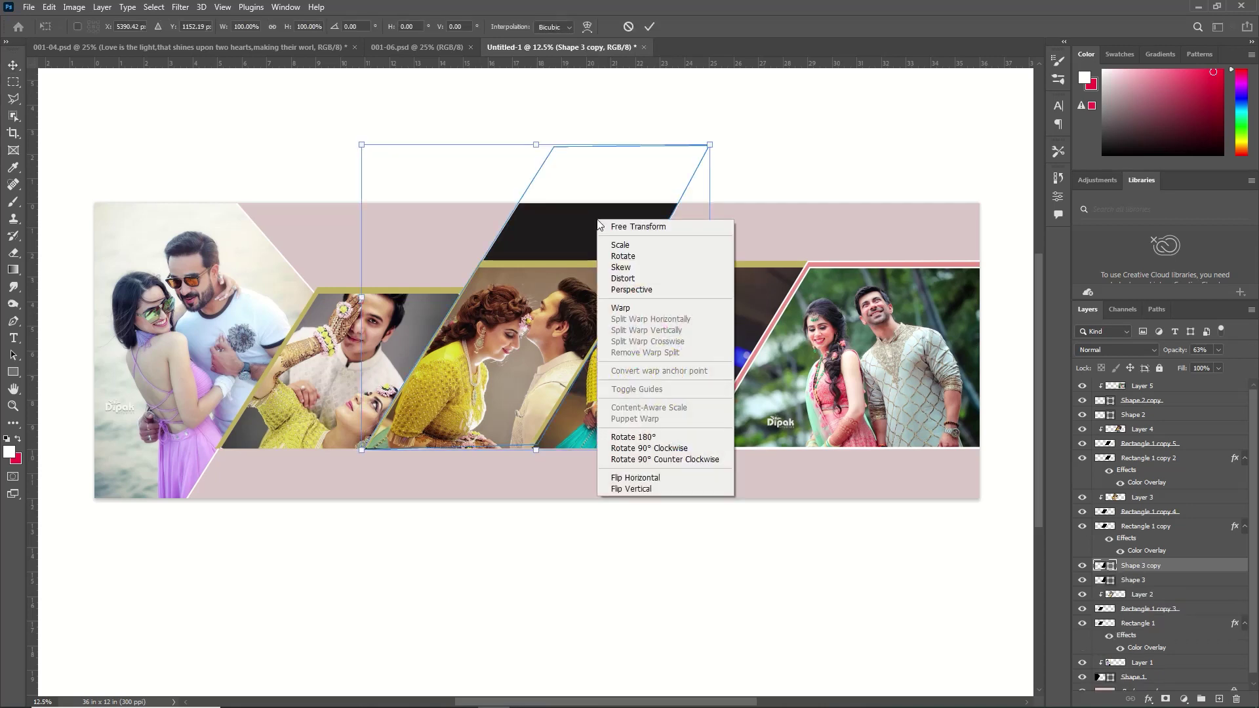
pyautogui.click(635, 477)
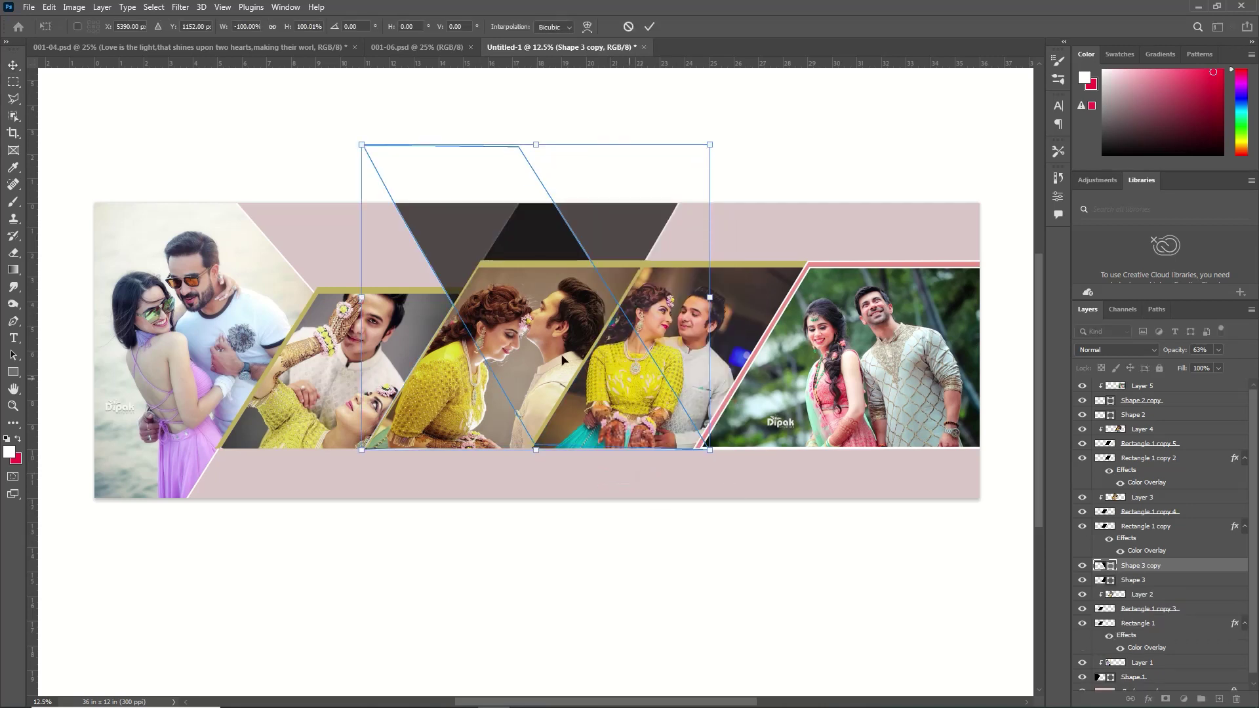
pyautogui.moveTo(565, 361); pyautogui.dragTo(565, 627)
pyautogui.moveTo(715, 602); pyautogui.dragTo(734, 607)
pyautogui.press('Return')
# - Remove the white stroke from both dark slanted bands, Shape 3 copy and Shape 3
pyautogui.press('p')
pyautogui.click(146, 27)
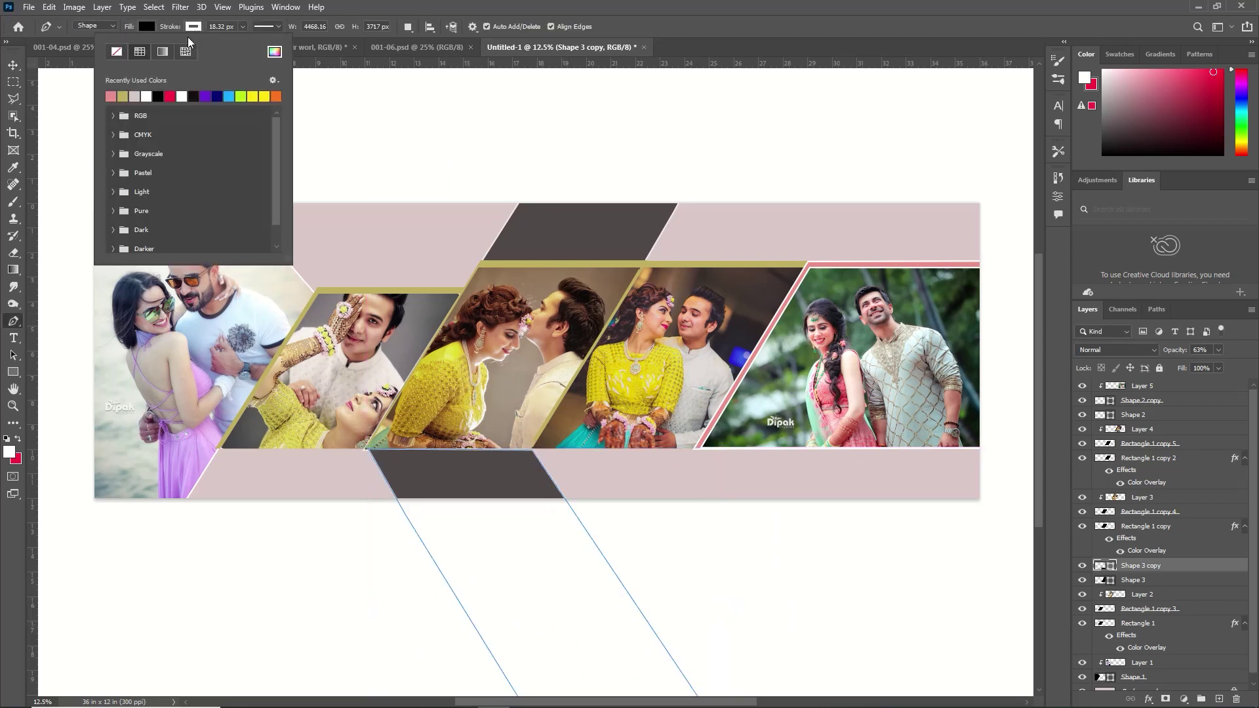
pyautogui.click(125, 55)
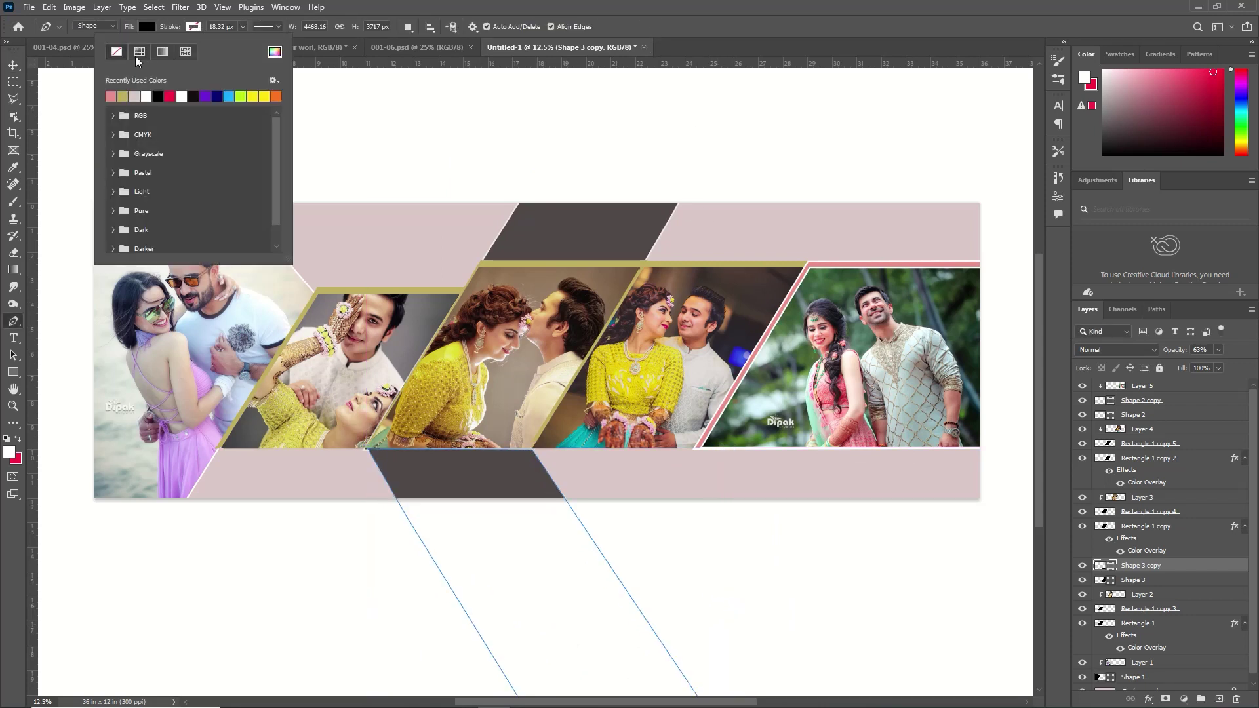
pyautogui.click(337, 68)
pyautogui.hotkey('alt', '[')
pyautogui.click(187, 29)
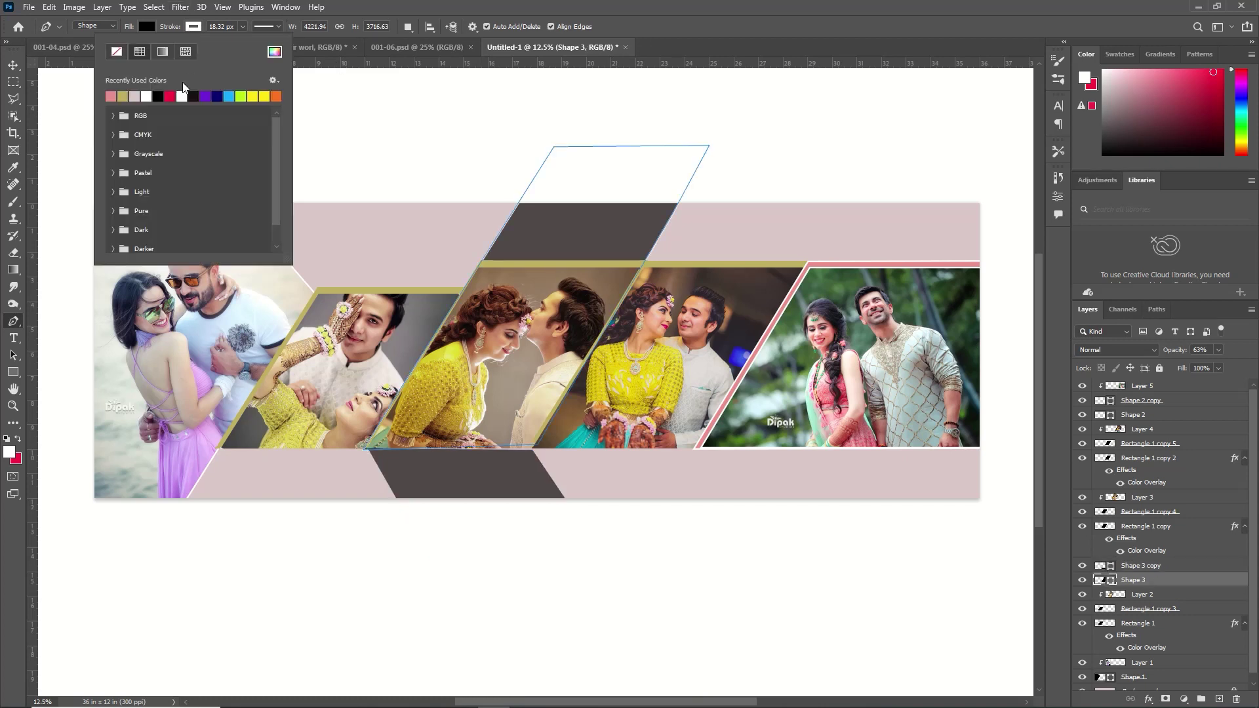
pyautogui.click(115, 52)
pyautogui.click(326, 88)
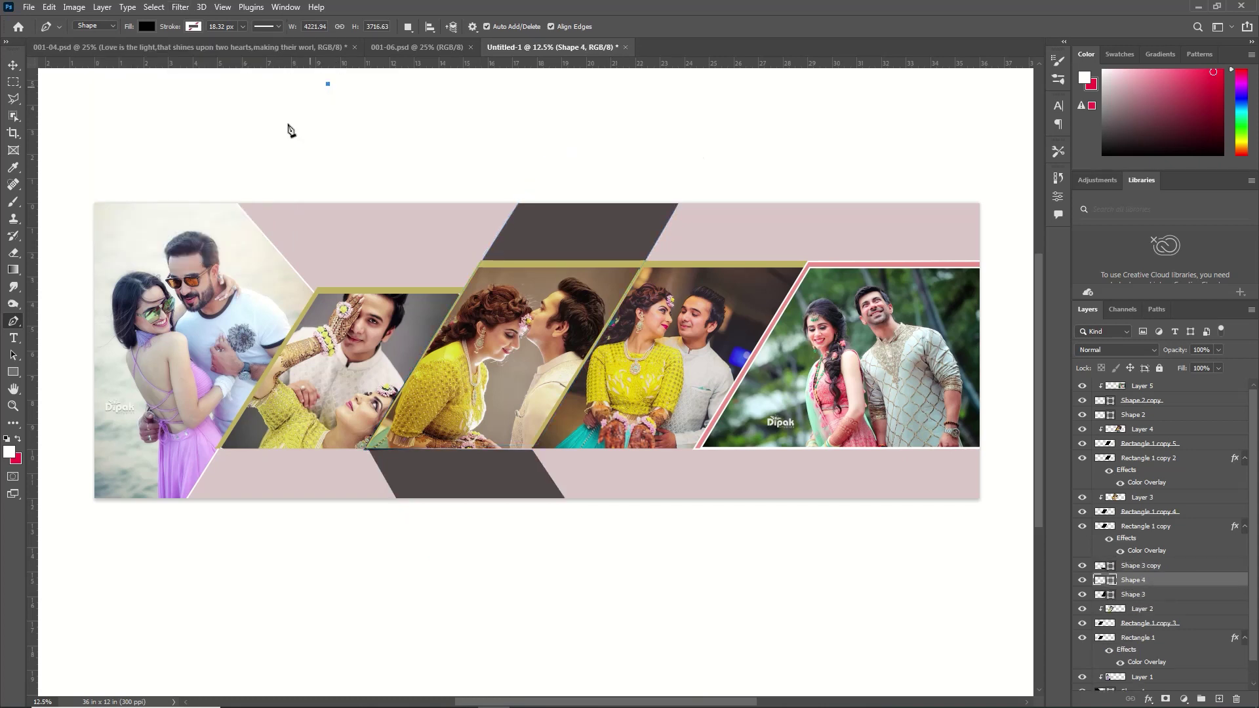
# - Scale the Layer 1 photo and its Shape 1 frame down together so they end further from the neighbouring panel
pyautogui.press('v')
pyautogui.click(1142, 656)
pyautogui.keyDown('shift'); pyautogui.click(1141, 670); pyautogui.keyUp('shift')
pyautogui.hotkey('ctrl', 't')
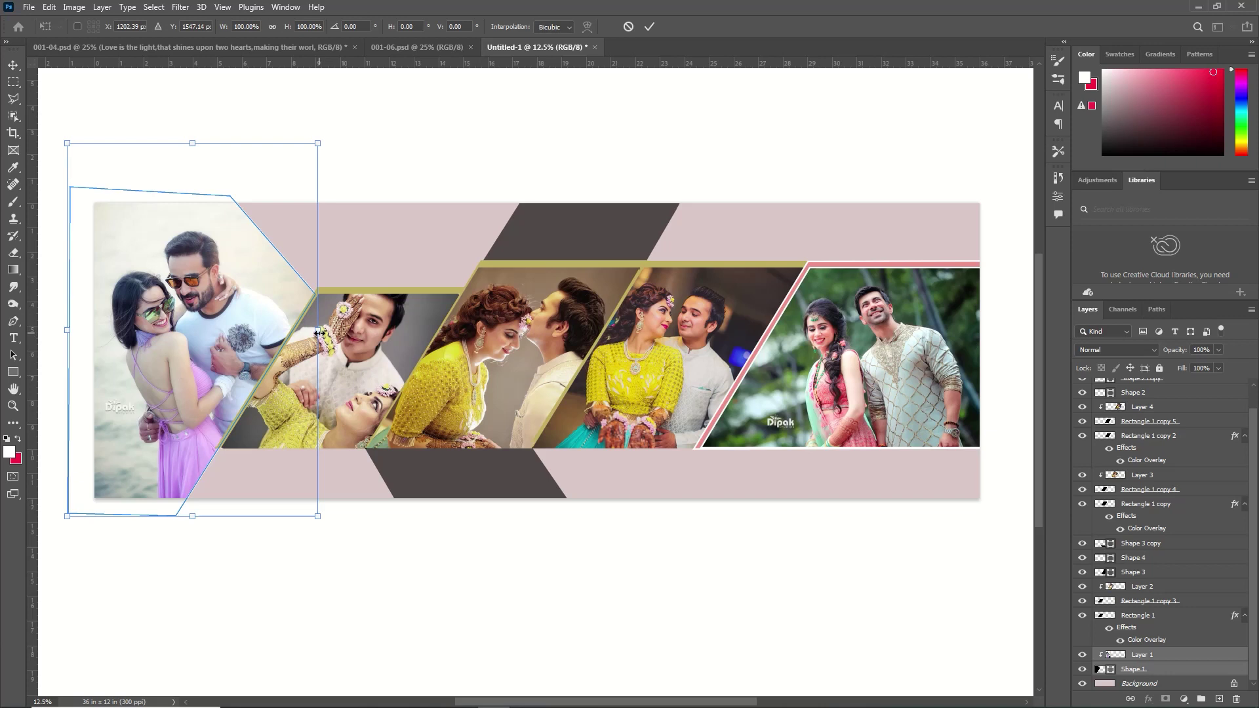
pyautogui.moveTo(319, 332); pyautogui.dragTo(309, 298)
pyautogui.press('Return')
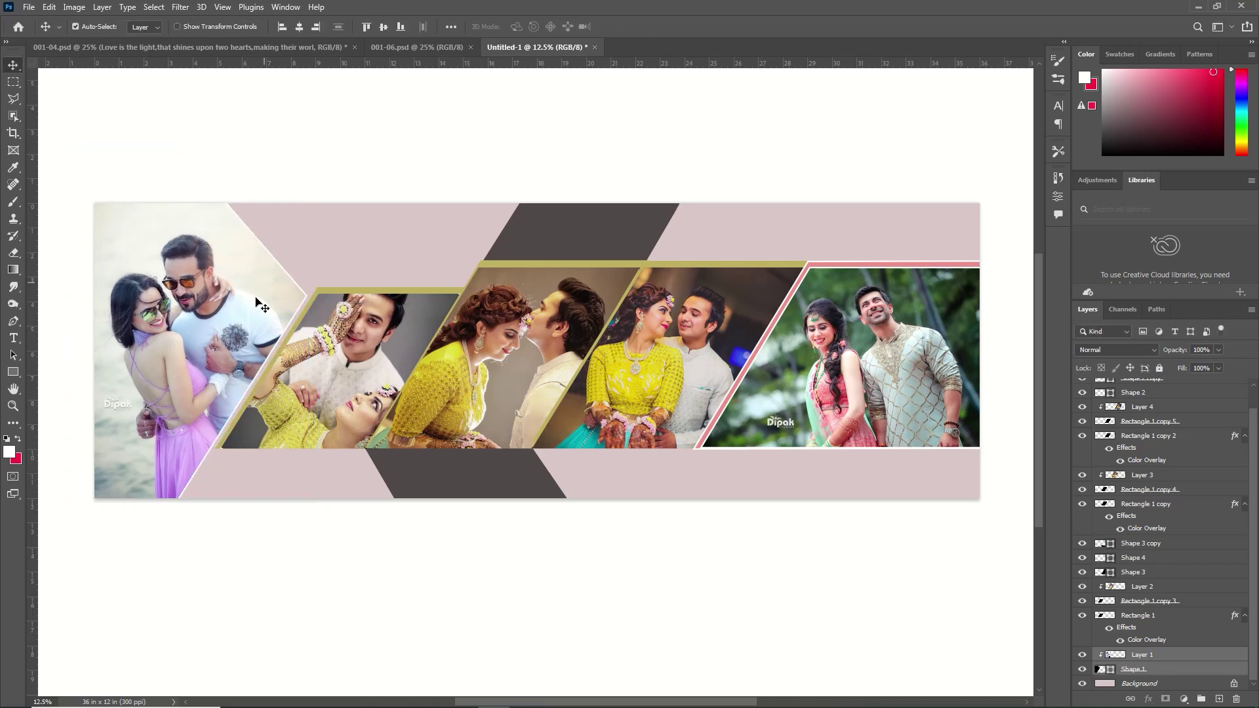
# - Duplicate Shape 1 and widen the lower original slightly to form a thicker white border around the leftmost photo
pyautogui.click(1145, 669)
pyautogui.hotkey('ctrl', 'j')
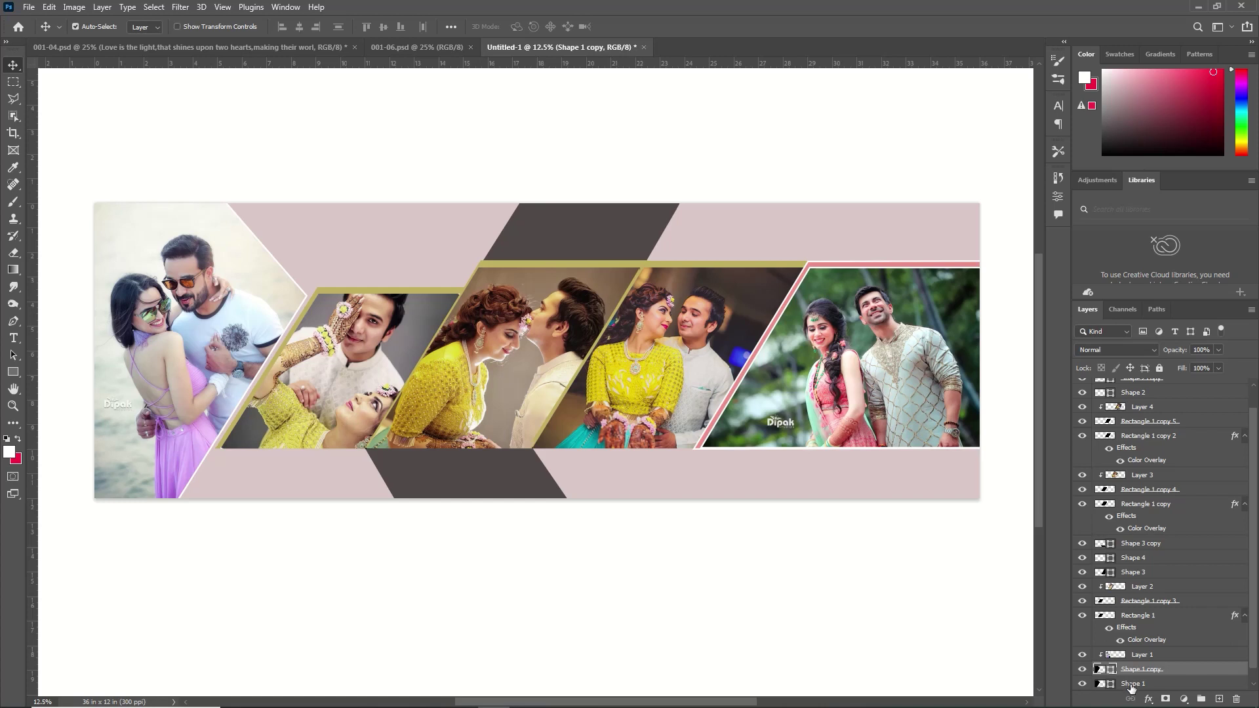
pyautogui.click(1131, 686)
pyautogui.hotkey('ctrl', 't')
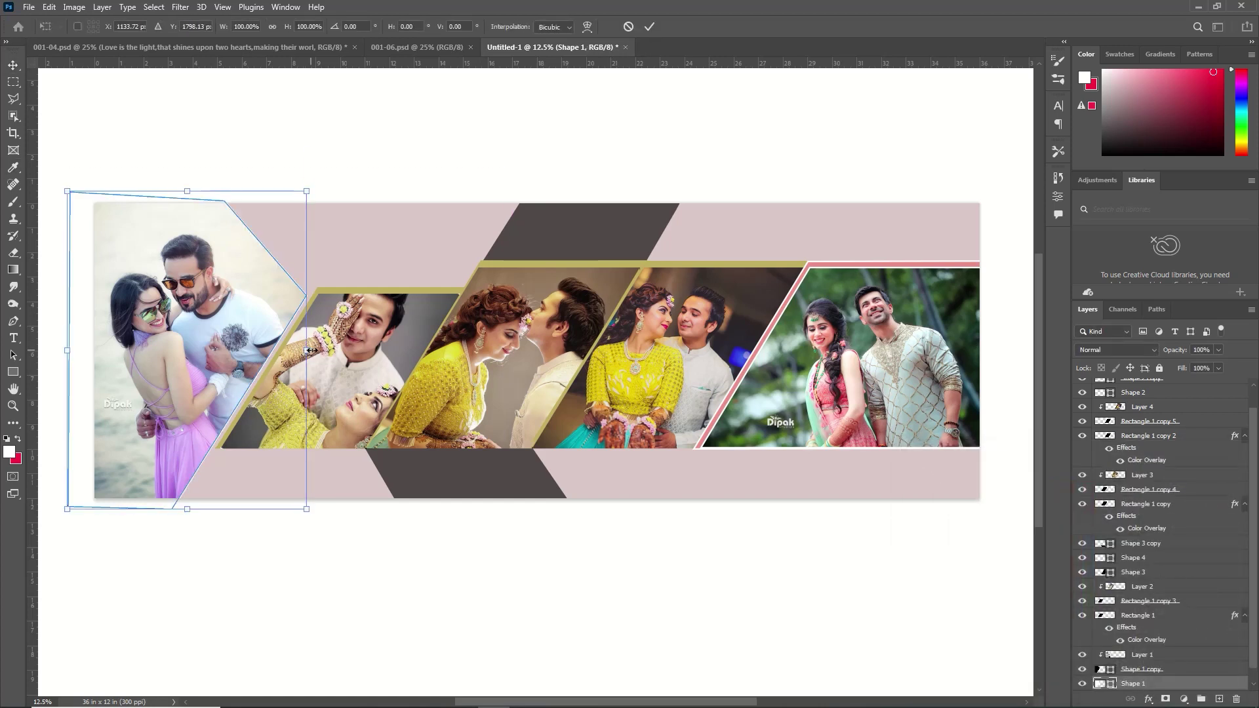
pyautogui.moveTo(309, 351); pyautogui.dragTo(314, 351)
pyautogui.click(648, 26)
# - Open 1690862782441.jpg and bring it into the Untitled-1 album page just above the background layer
pyautogui.hotkey('ctrl', 'o')
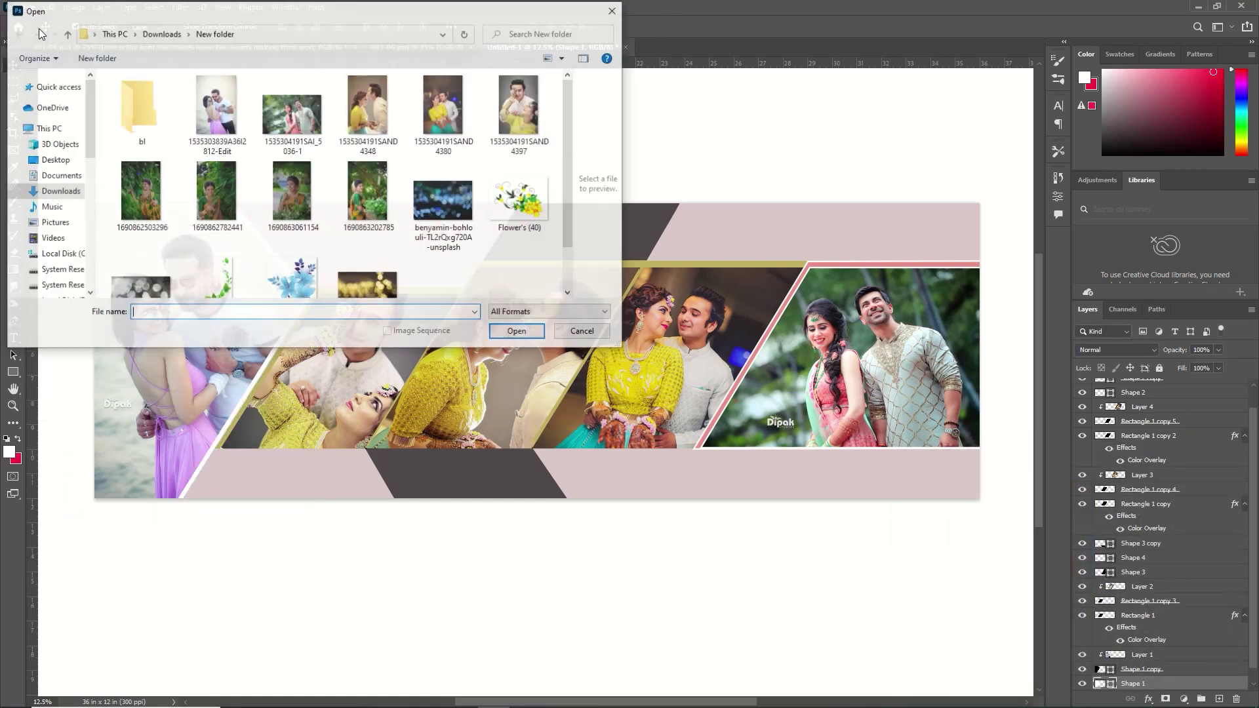
pyautogui.doubleClick(217, 193)
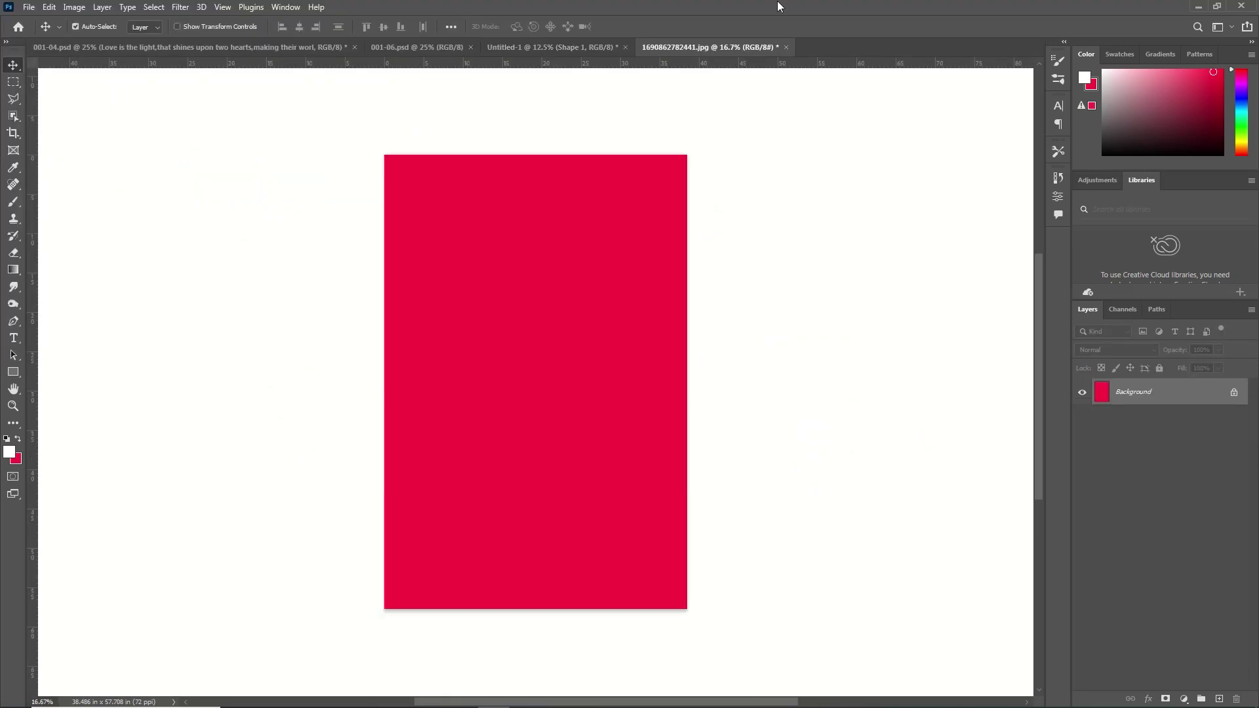
pyautogui.moveTo(539, 329); pyautogui.dragTo(337, 149)
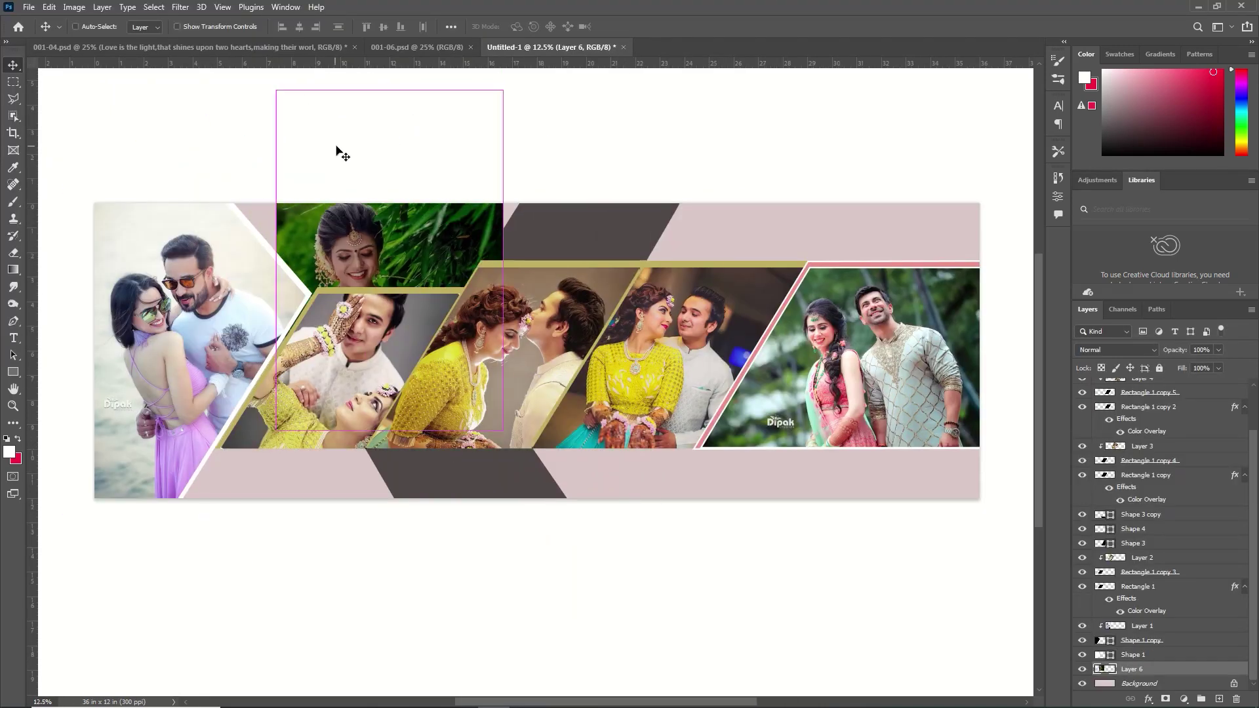
# - Enlarge the bride photo on Layer 6 to 124.84%, rotate it 13.75° and position it behind the upper part of the panels
pyautogui.hotkey('ctrl', 't')
pyautogui.moveTo(538, 72); pyautogui.dragTo(610, 140)
pyautogui.moveTo(223, 377); pyautogui.dragTo(139, 434)
pyautogui.moveTo(337, 273)
pyautogui.mouseDown()
pyautogui.moveTo(392, 255)
pyautogui.moveTo(356, 257)
pyautogui.mouseUp()
pyautogui.moveTo(610, 131); pyautogui.dragTo(596, 100)
pyautogui.moveTo(443, 162); pyautogui.dragTo(510, 171)
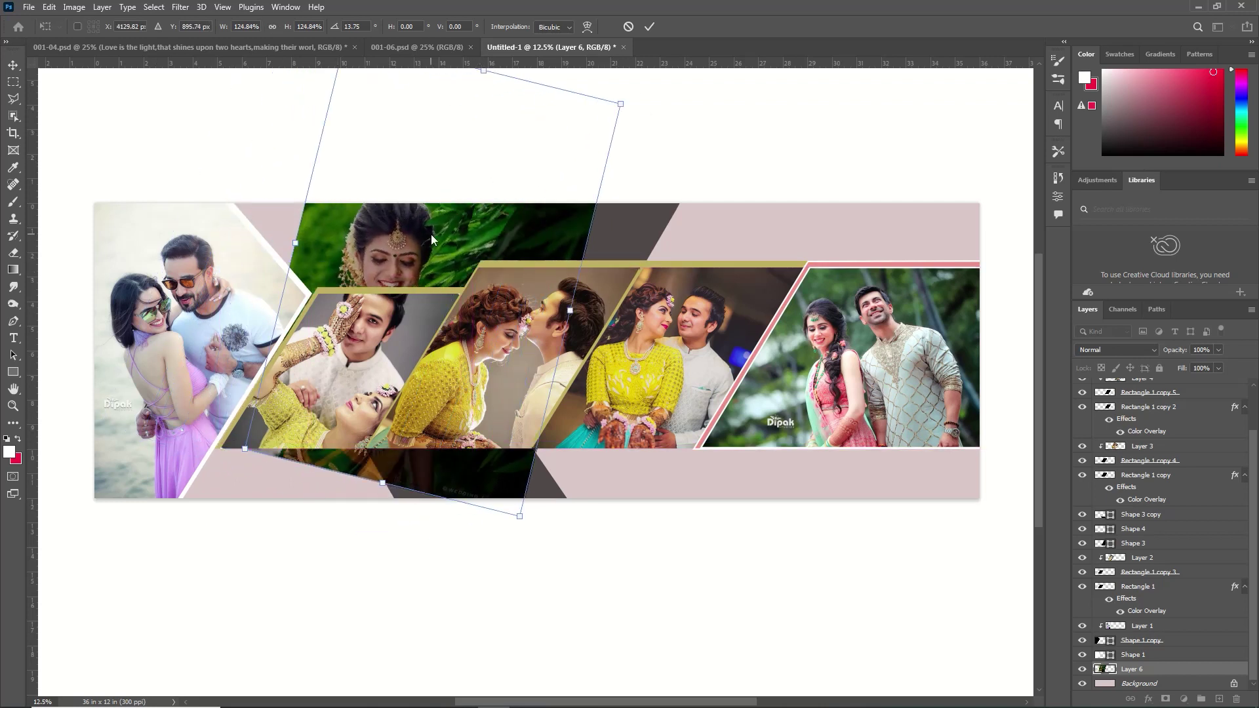
# - Flip the bride photo horizontally and move it left to fill the gap beside the first photo
pyautogui.rightClick(431, 234)
pyautogui.click(474, 493)
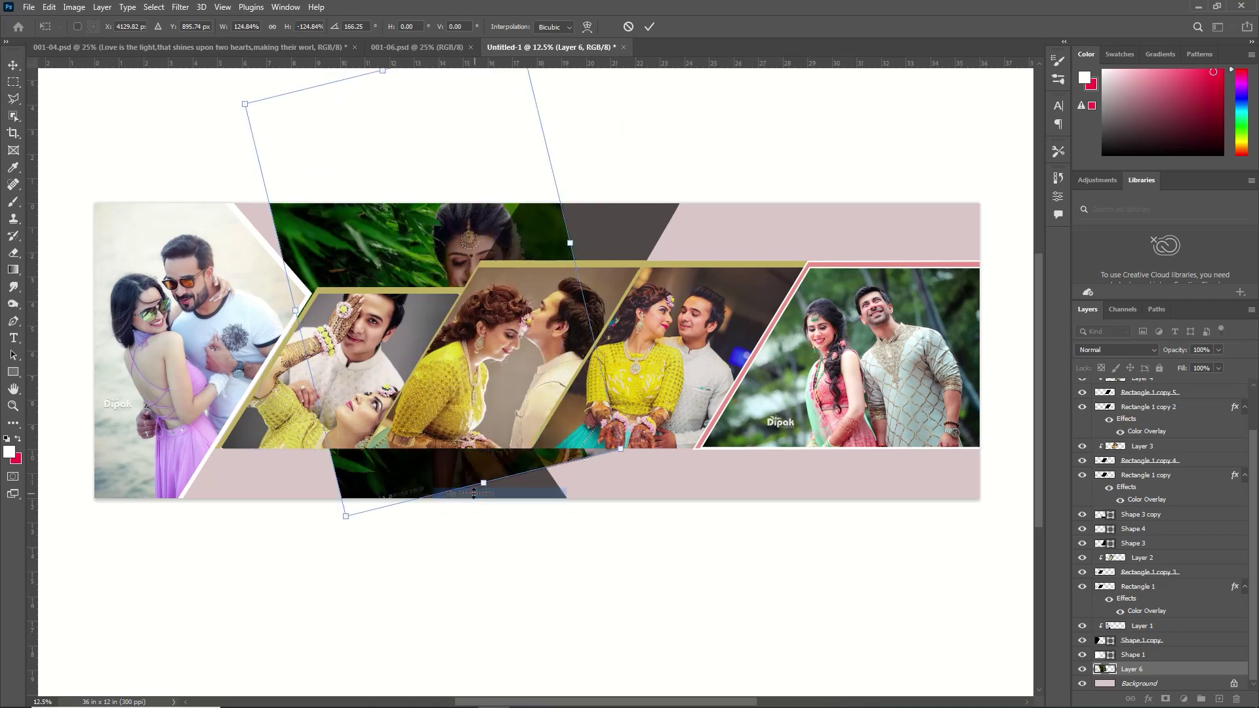
pyautogui.moveTo(433, 330); pyautogui.dragTo(394, 321)
pyautogui.click(648, 26)
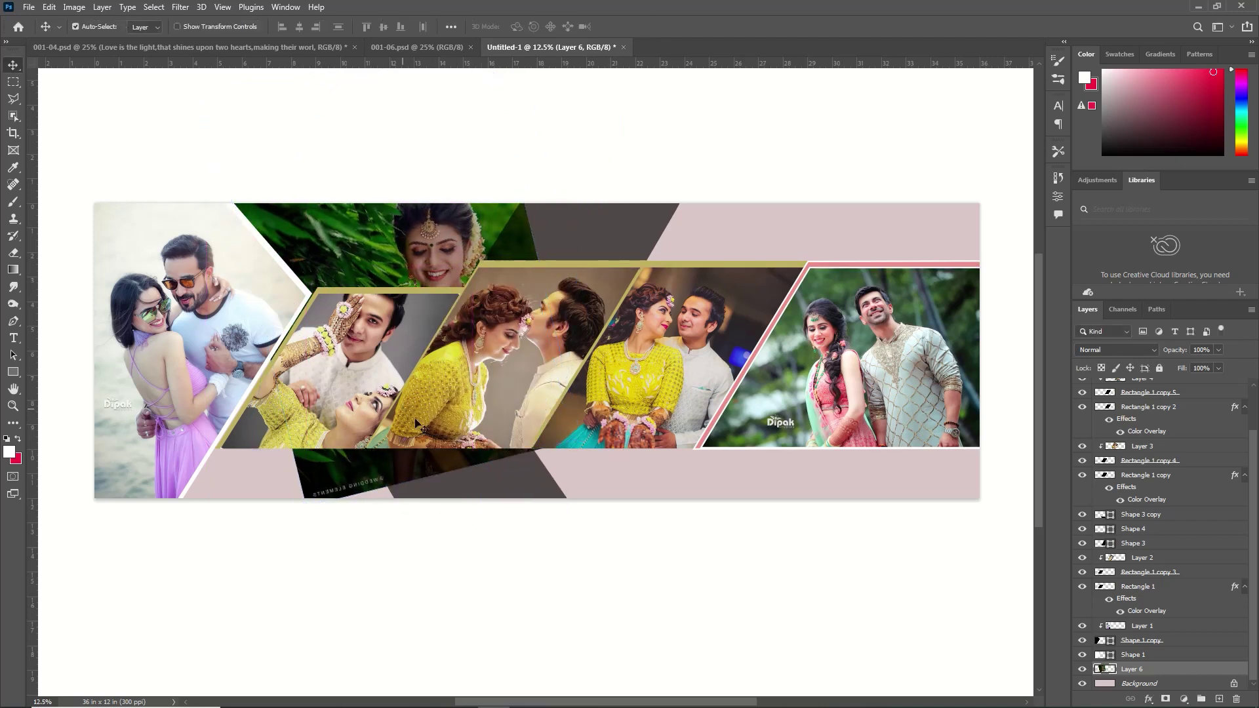
# - Add a Black & White adjustment layer above the bride photo on Layer 6
pyautogui.click(1183, 699)
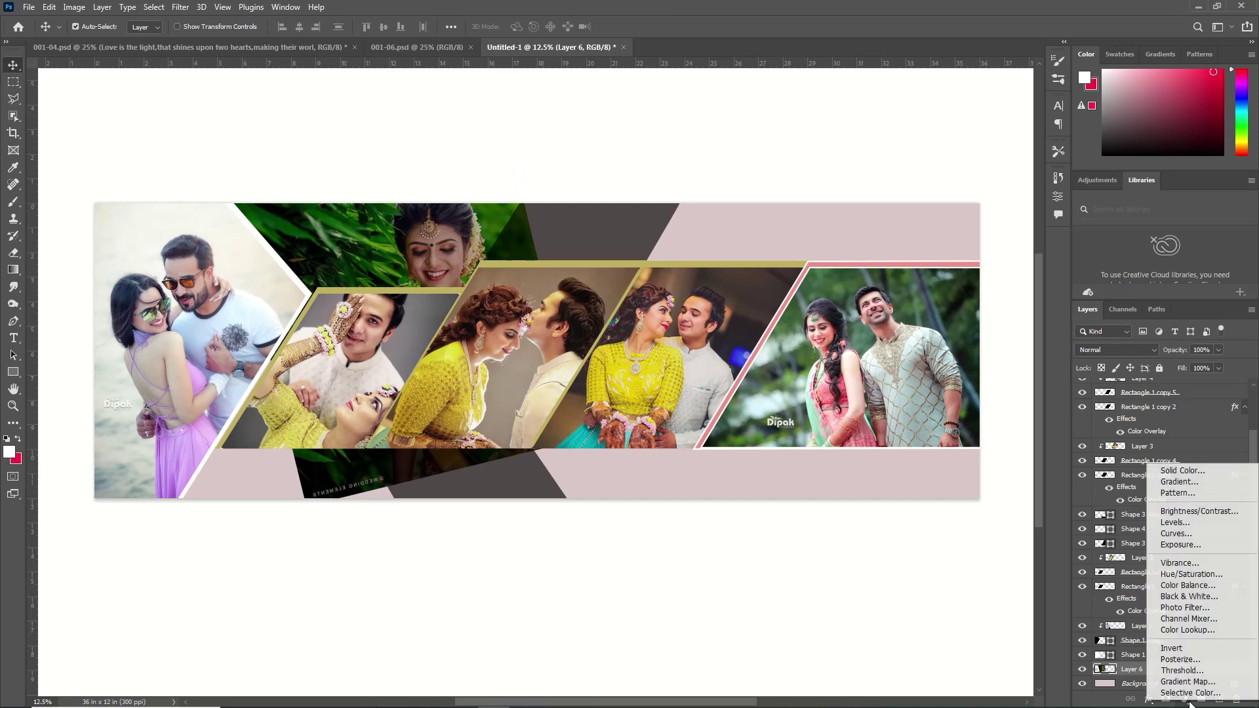
pyautogui.click(1179, 602)
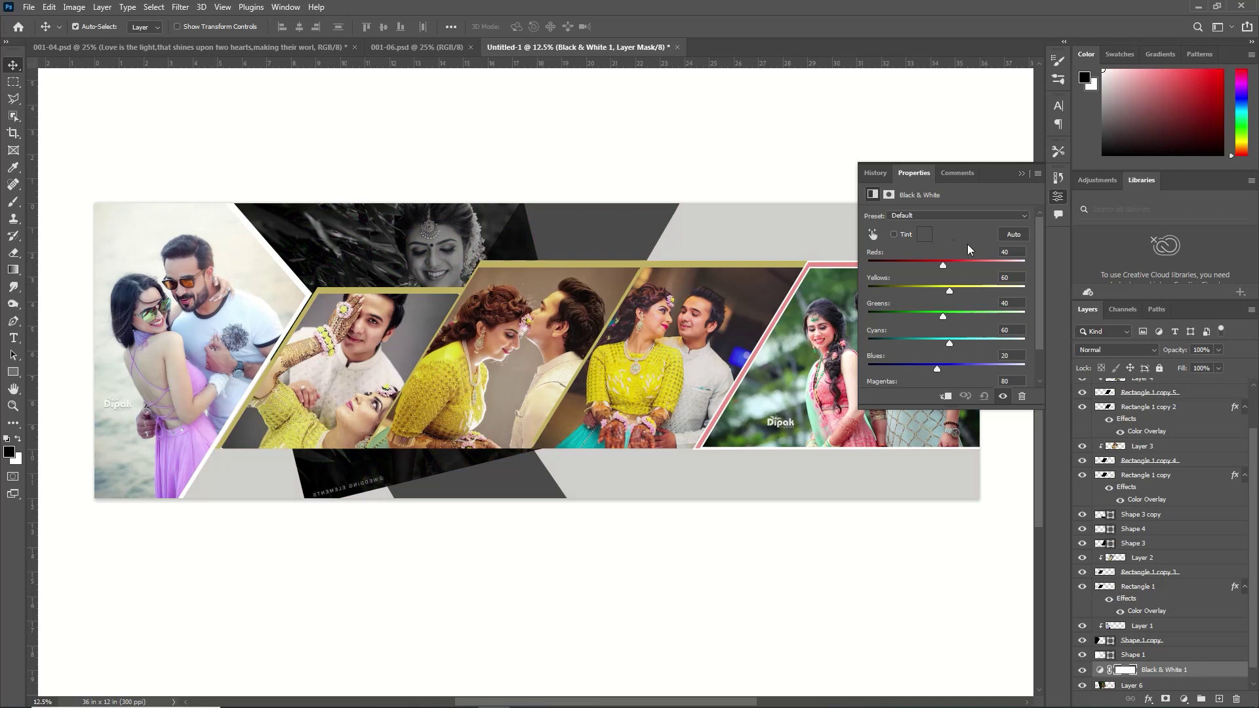
# - Clip the Black & White 1 adjustment to the bride photo on Layer 6 and add a Hide All mask to that photo
pyautogui.click(948, 397)
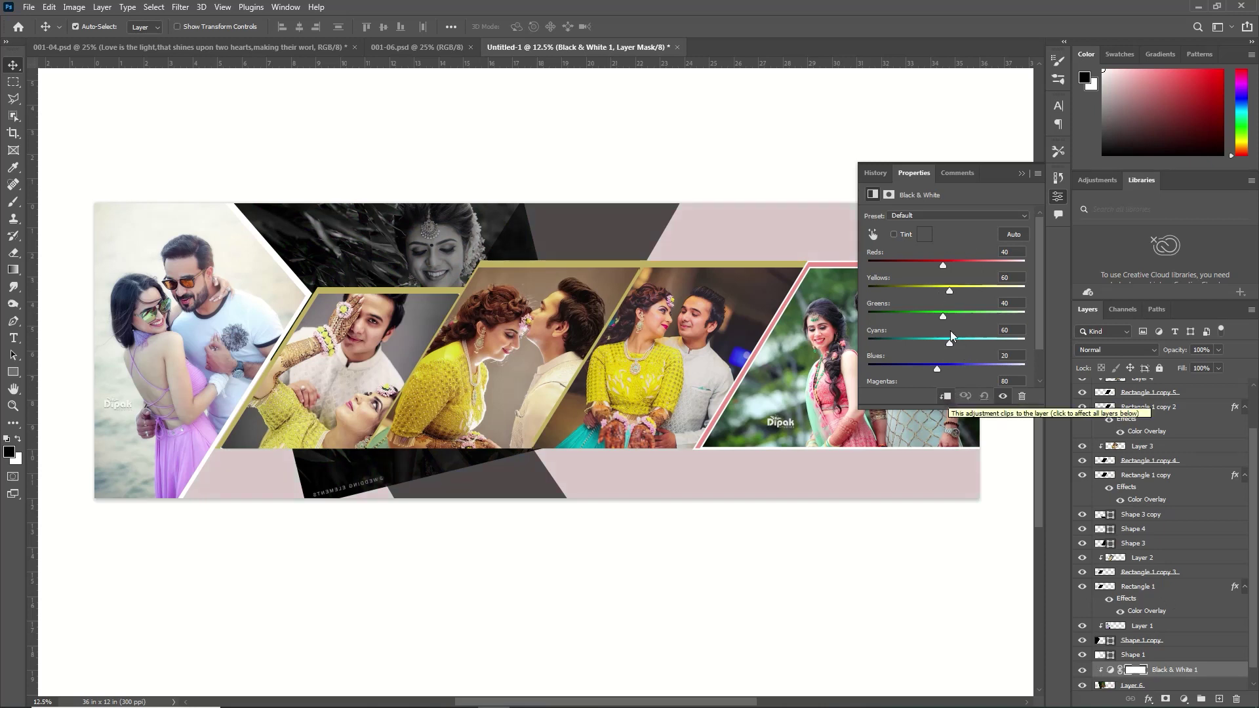
pyautogui.click(1021, 174)
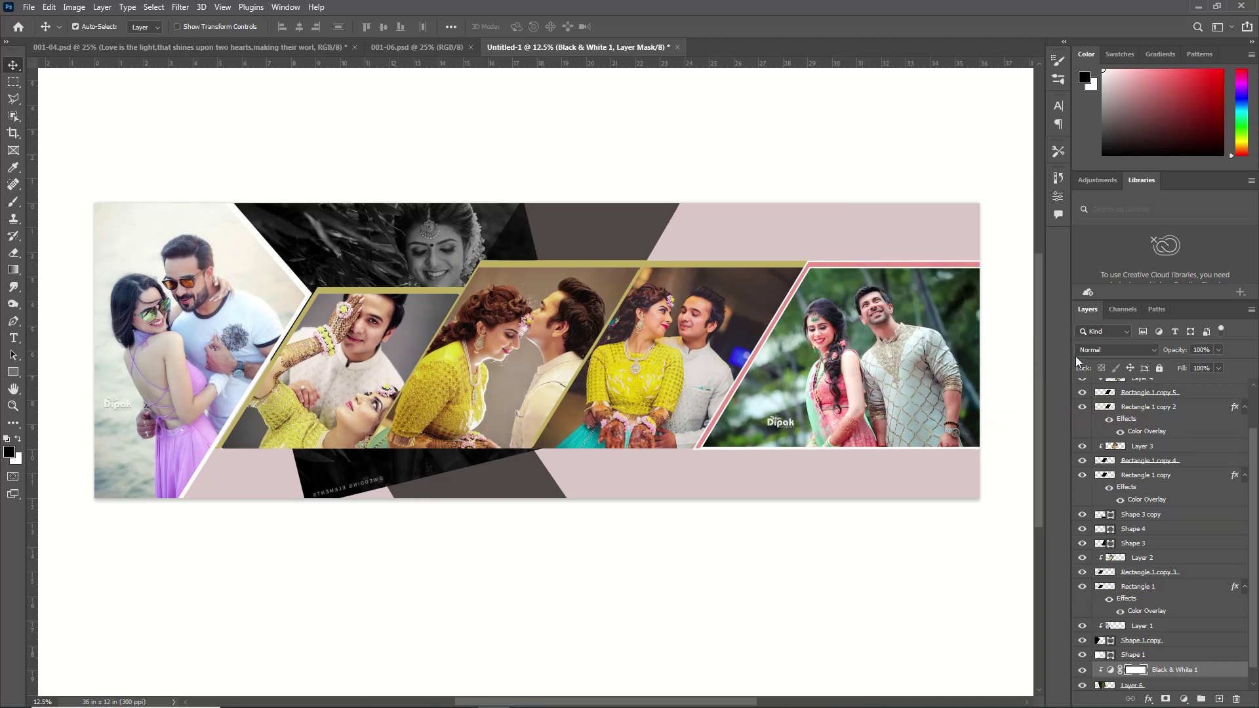
pyautogui.click(1132, 686)
pyautogui.scroll(-1, 590, 347)
pyautogui.click(102, 7)
pyautogui.moveTo(163, 212)
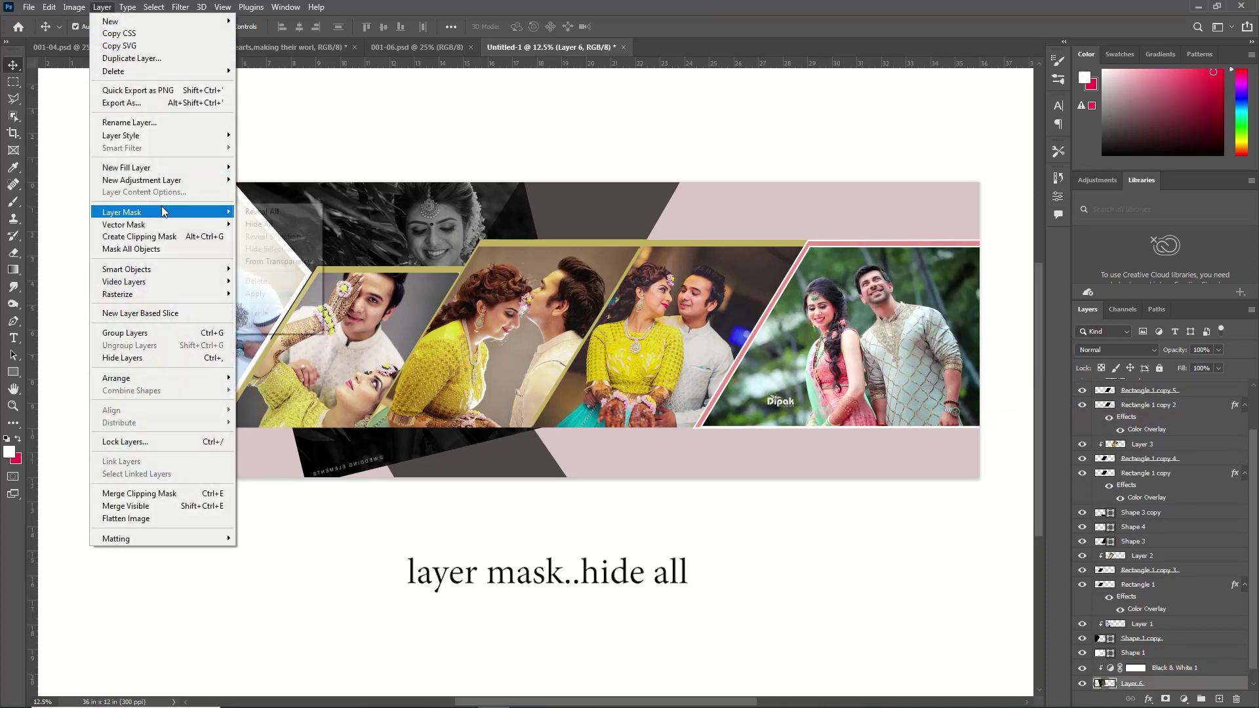
pyautogui.click(262, 225)
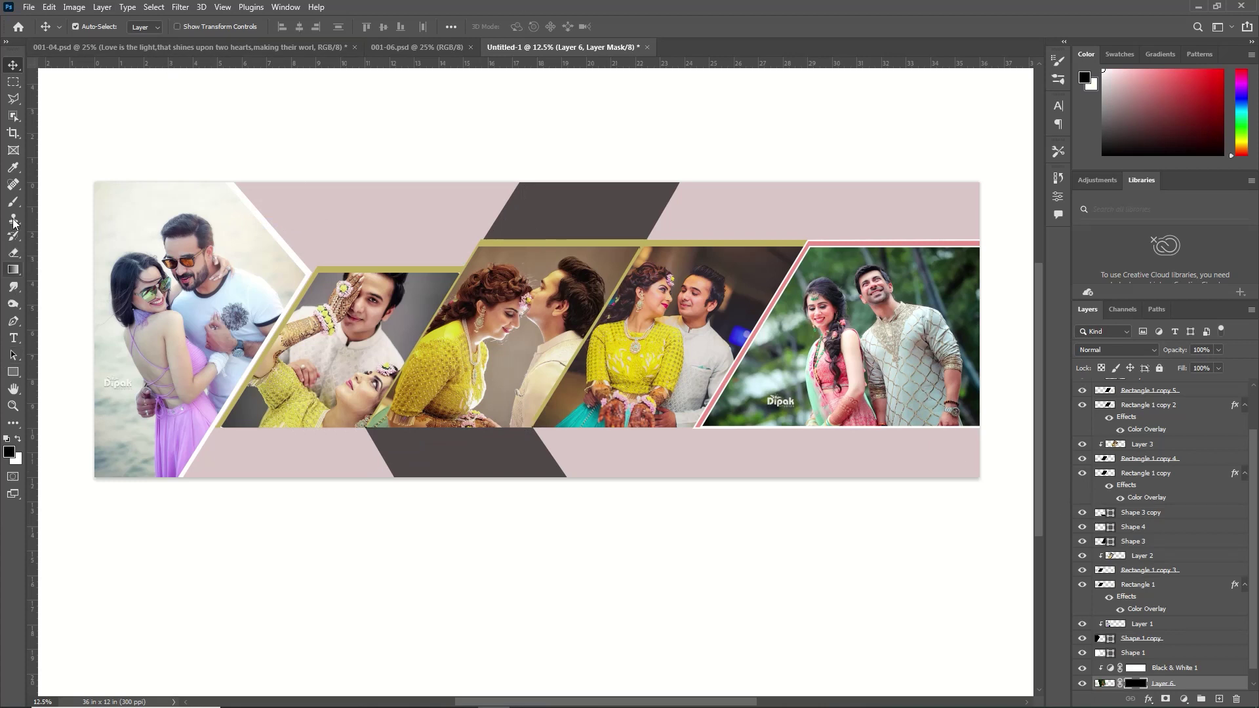
# - Set up a soft brush at 1100 px with 14% opacity for painting on the Layer 6 mask
pyautogui.click(13, 202)
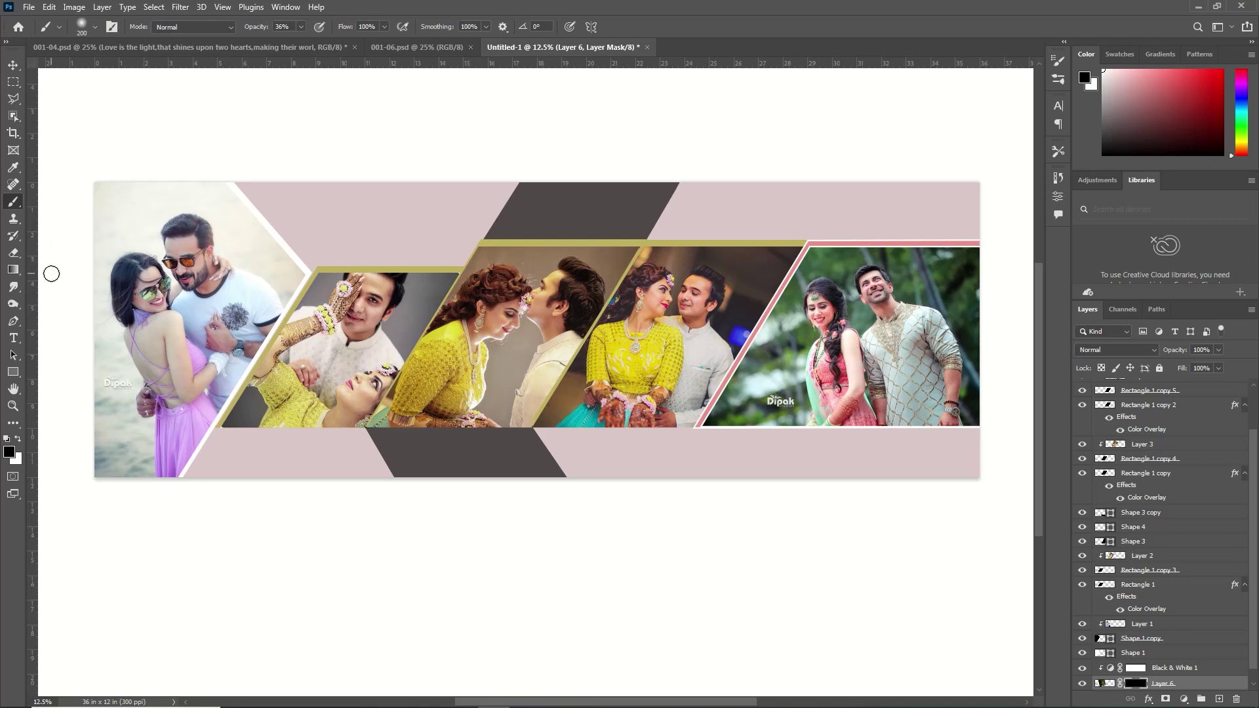
pyautogui.press(']')
pyautogui.press(']')
pyautogui.press(']')
pyautogui.press(']')
pyautogui.press(']')
pyautogui.click(96, 27)
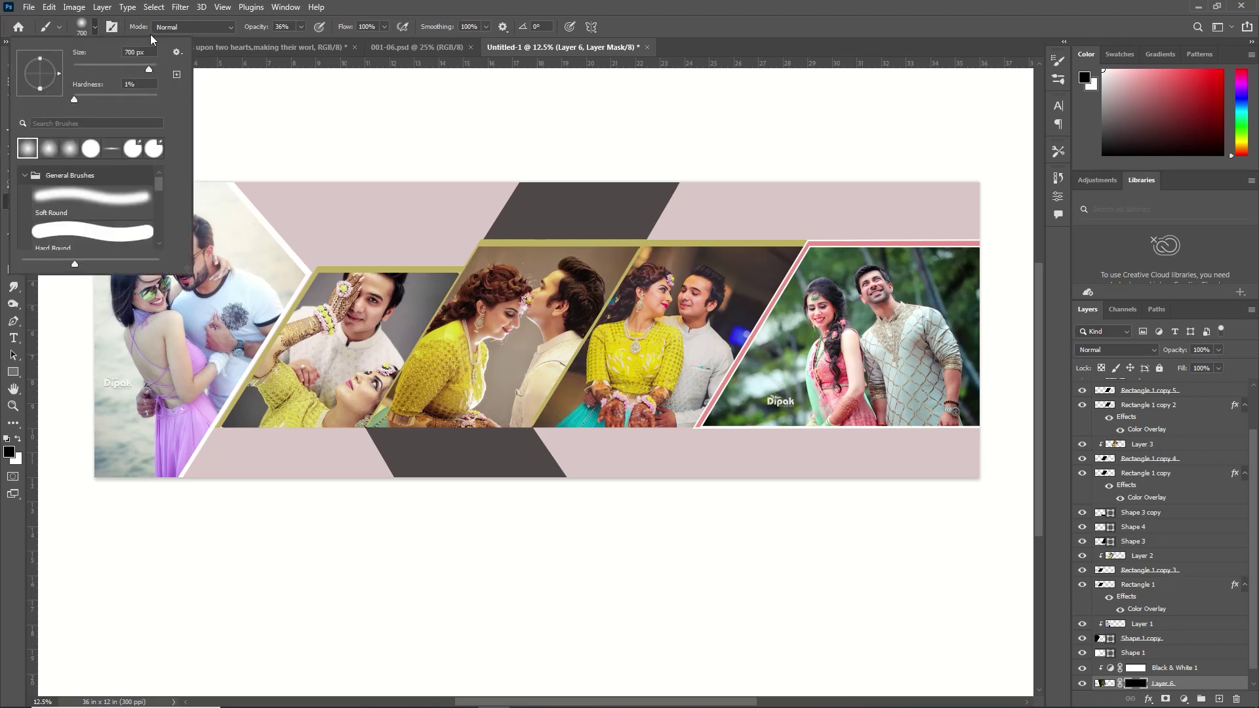
pyautogui.click(264, 29)
pyautogui.moveTo(264, 29); pyautogui.dragTo(256, 28)
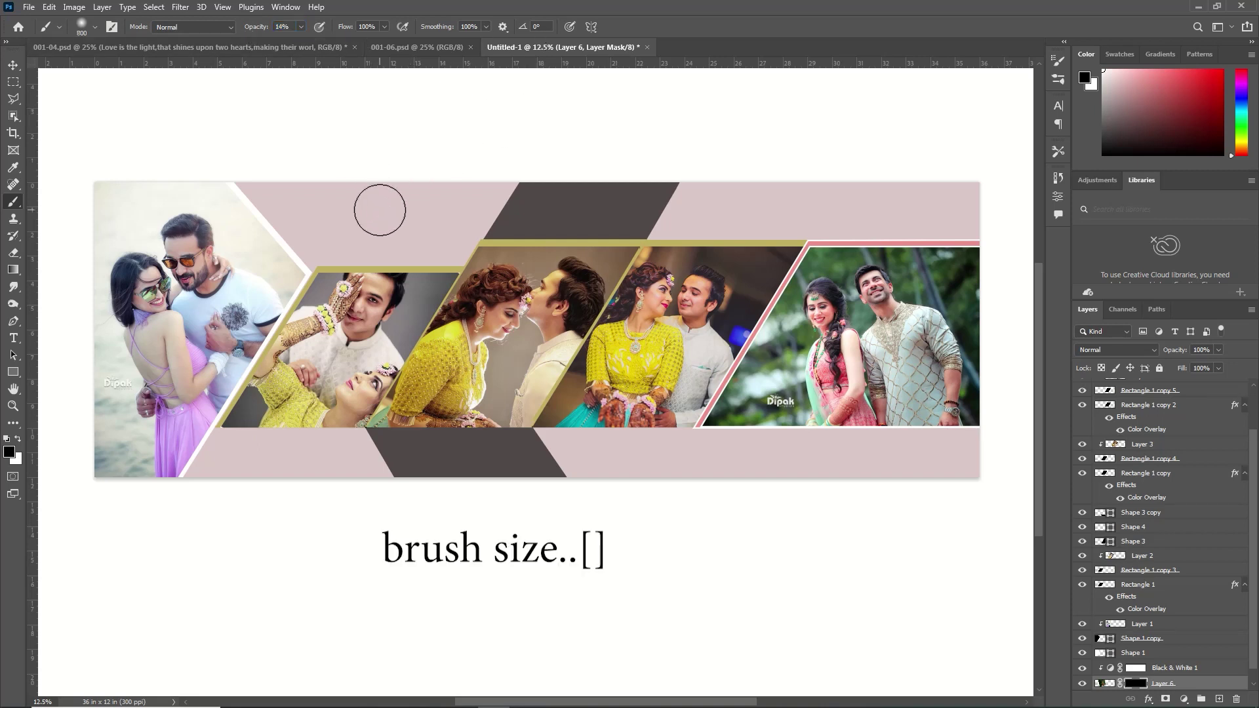
pyautogui.press(']')
pyautogui.press(']')
pyautogui.press(']')
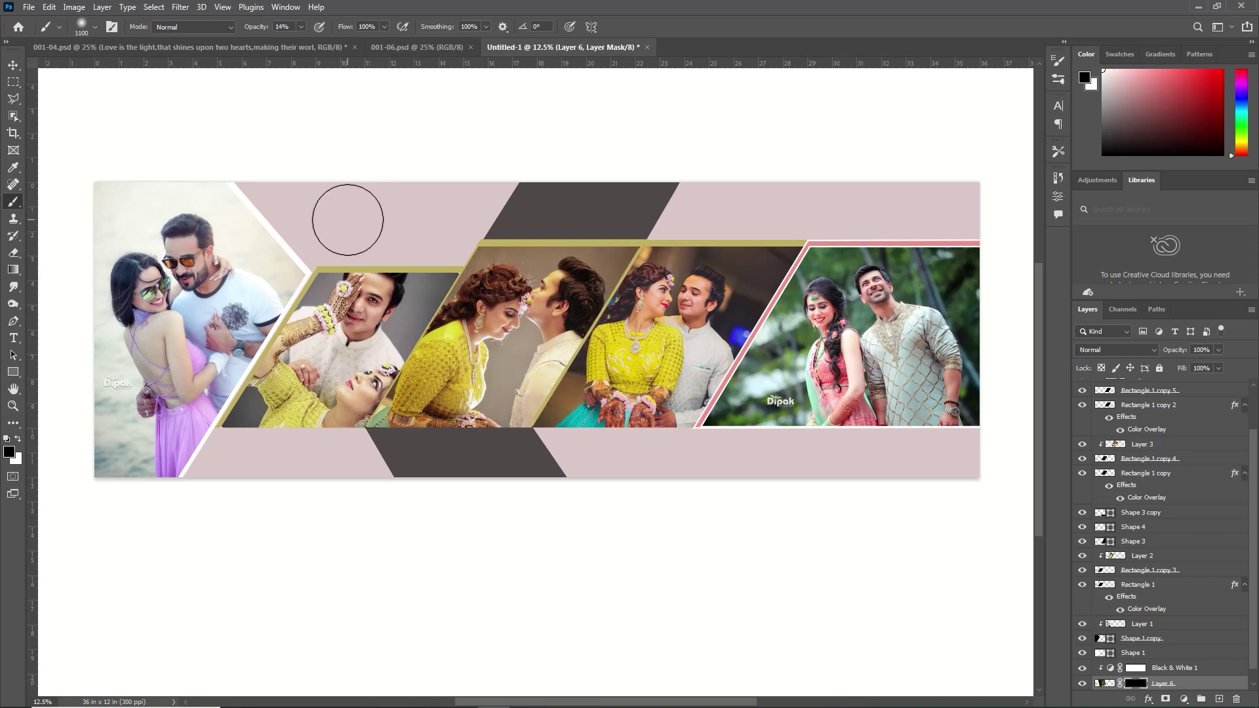
pyautogui.press(']')
# - Paint white on the Layer 6 mask to softly reveal the bride and lower the layer's opacity to 57%
pyautogui.click(18, 439)
pyautogui.moveTo(393, 210)
pyautogui.mouseDown()
pyautogui.moveTo(390, 247)
pyautogui.moveTo(453, 210)
pyautogui.moveTo(319, 203)
pyautogui.moveTo(438, 232)
pyautogui.moveTo(383, 254)
pyautogui.moveTo(428, 218)
pyautogui.moveTo(404, 278)
pyautogui.moveTo(368, 298)
pyautogui.mouseUp()
pyautogui.moveTo(336, 209)
pyautogui.mouseDown()
pyautogui.moveTo(374, 269)
pyautogui.moveTo(422, 197)
pyautogui.moveTo(360, 219)
pyautogui.moveTo(331, 192)
pyautogui.mouseUp()
pyautogui.moveTo(1181, 351); pyautogui.dragTo(1149, 355)
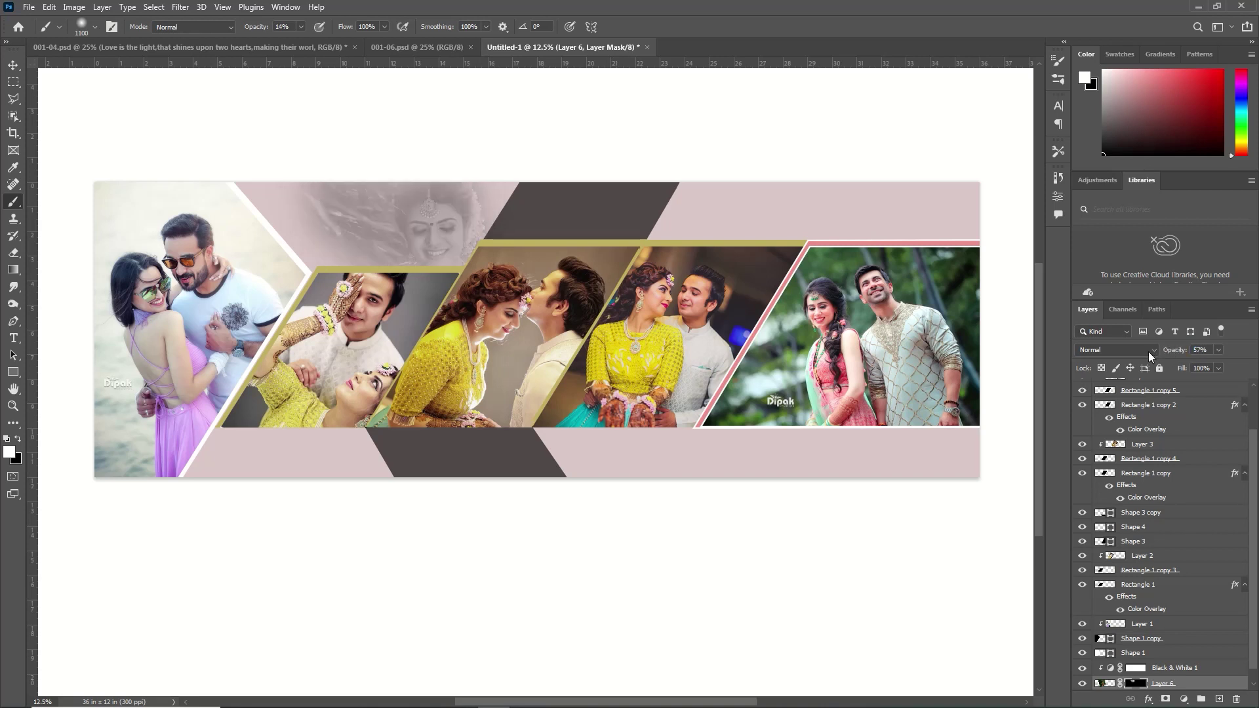
# - Copy the photo 1690863061154.jpg into the Untitled-1 album page above Shape 3 and close the source without saving
pyautogui.click(28, 6)
pyautogui.click(46, 36)
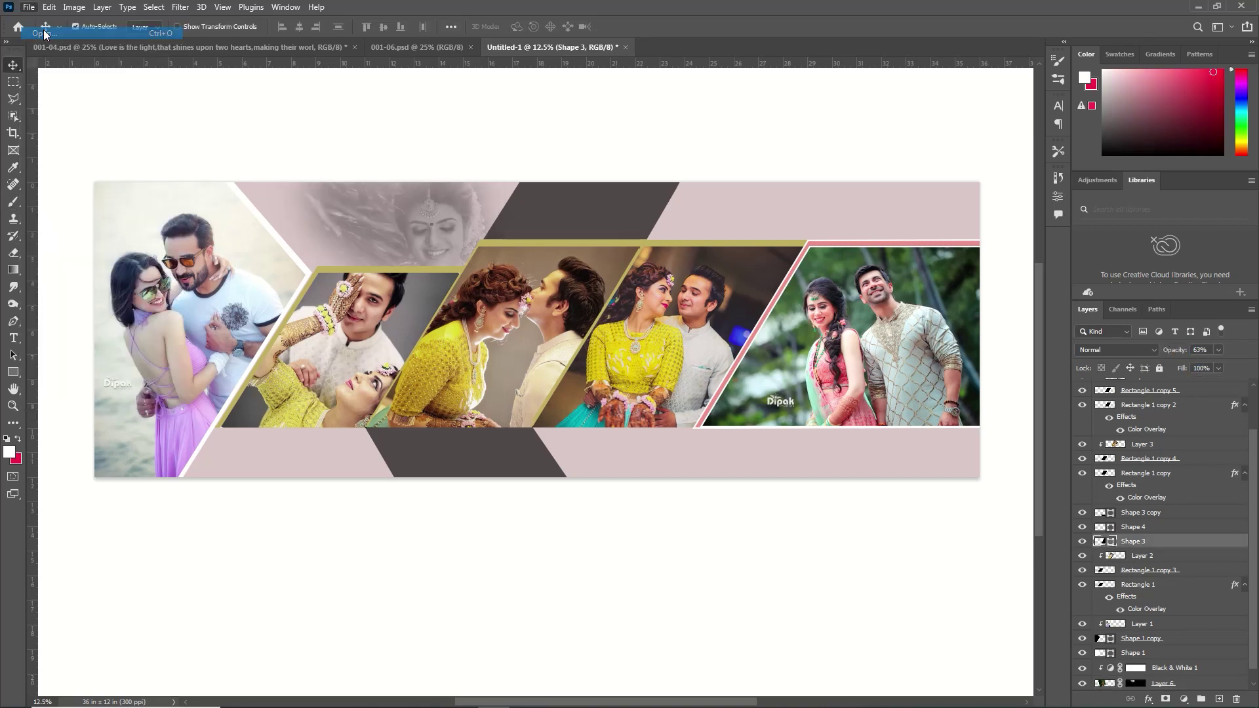
pyautogui.click(292, 190)
pyautogui.click(513, 330)
pyautogui.hotkey('ctrl', 'c')
pyautogui.hotkey('ctrl', 'w')
pyautogui.hotkey('ctrl', 'v')
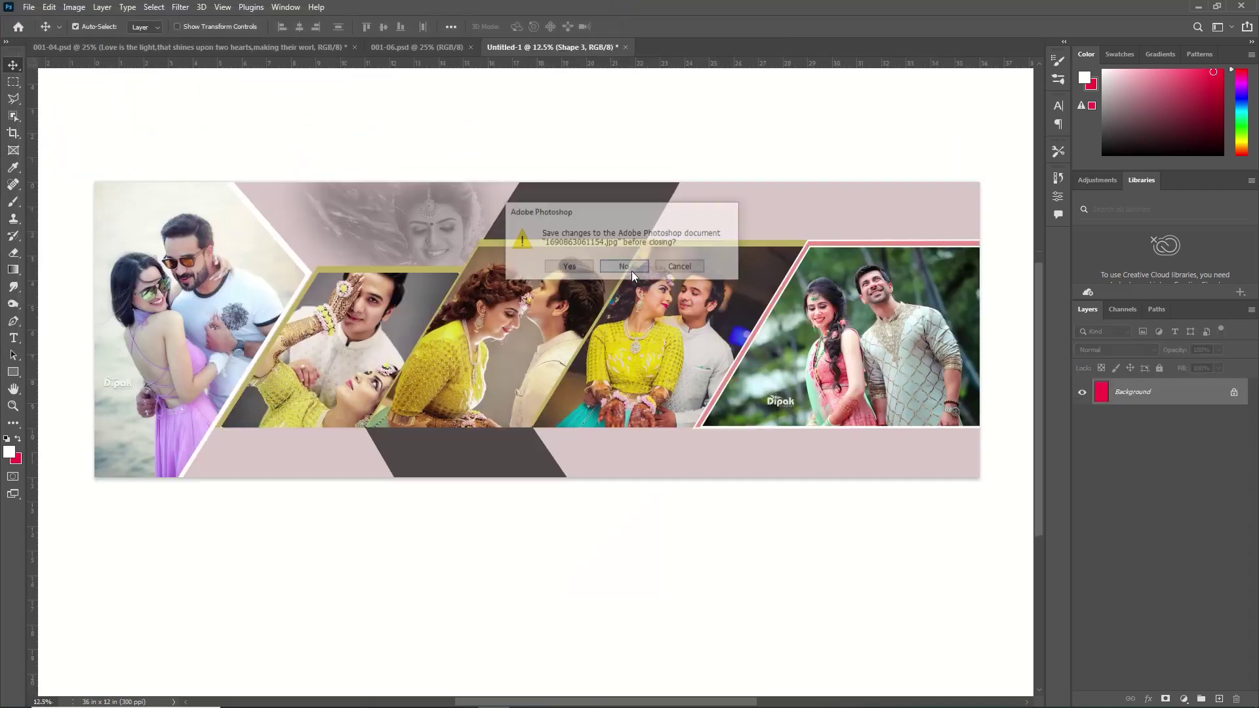
pyautogui.click(631, 270)
# - Scale the new bride photo to 81.55%, rotate it 19.79° and place it over the upper dark band
pyautogui.hotkey('ctrl', 't')
pyautogui.moveTo(682, 196); pyautogui.dragTo(717, 118)
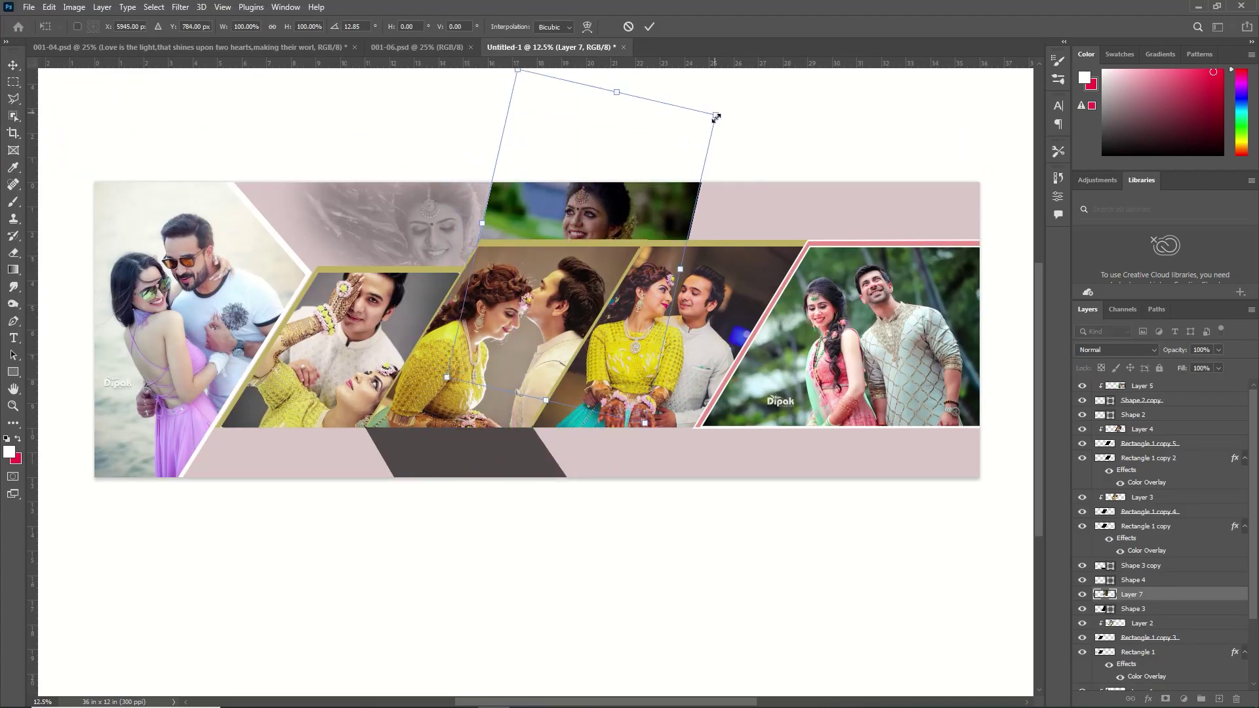
pyautogui.moveTo(629, 177); pyautogui.dragTo(615, 189)
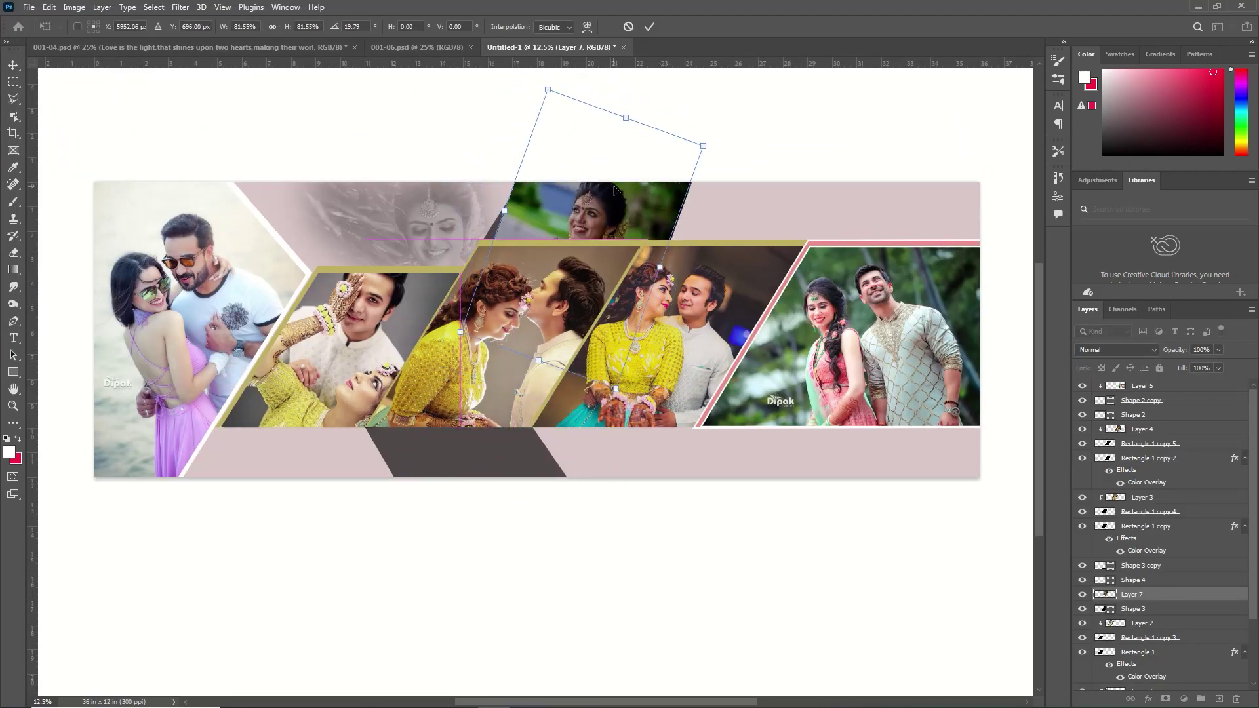
# - Add a Black & White adjustment layer clipped to the bride photo on Layer 7
pyautogui.click(1148, 597)
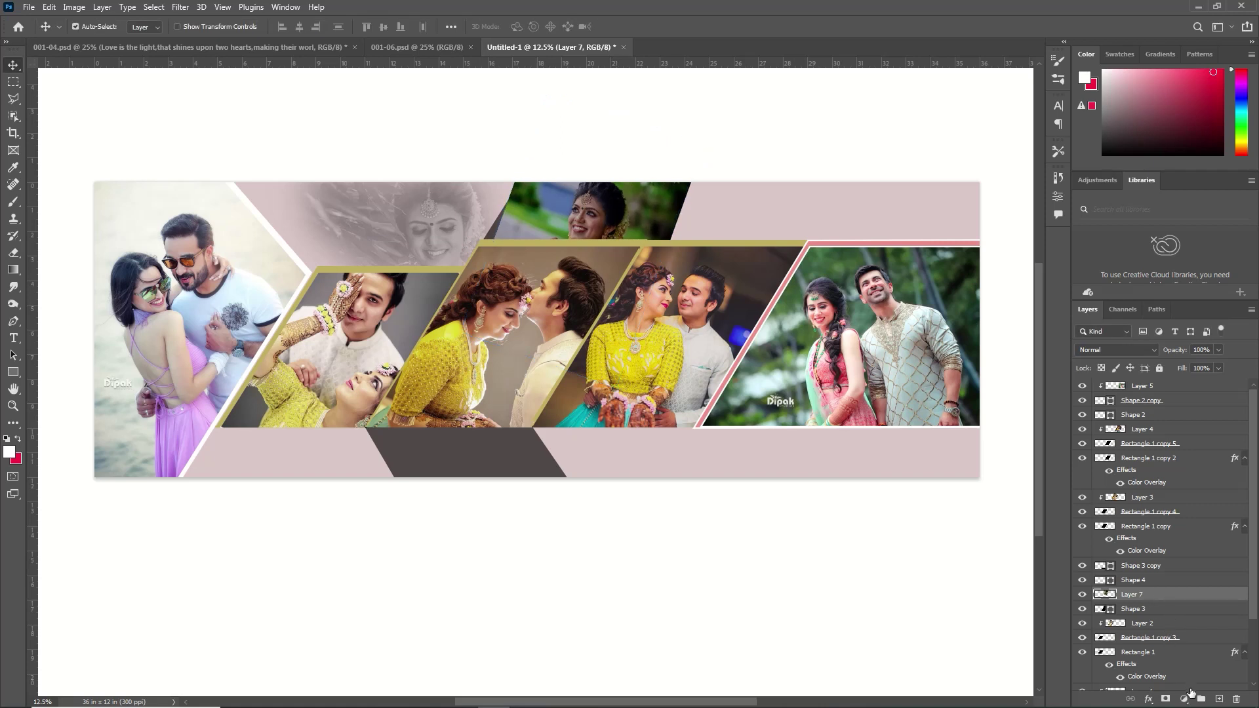
pyautogui.click(1187, 701)
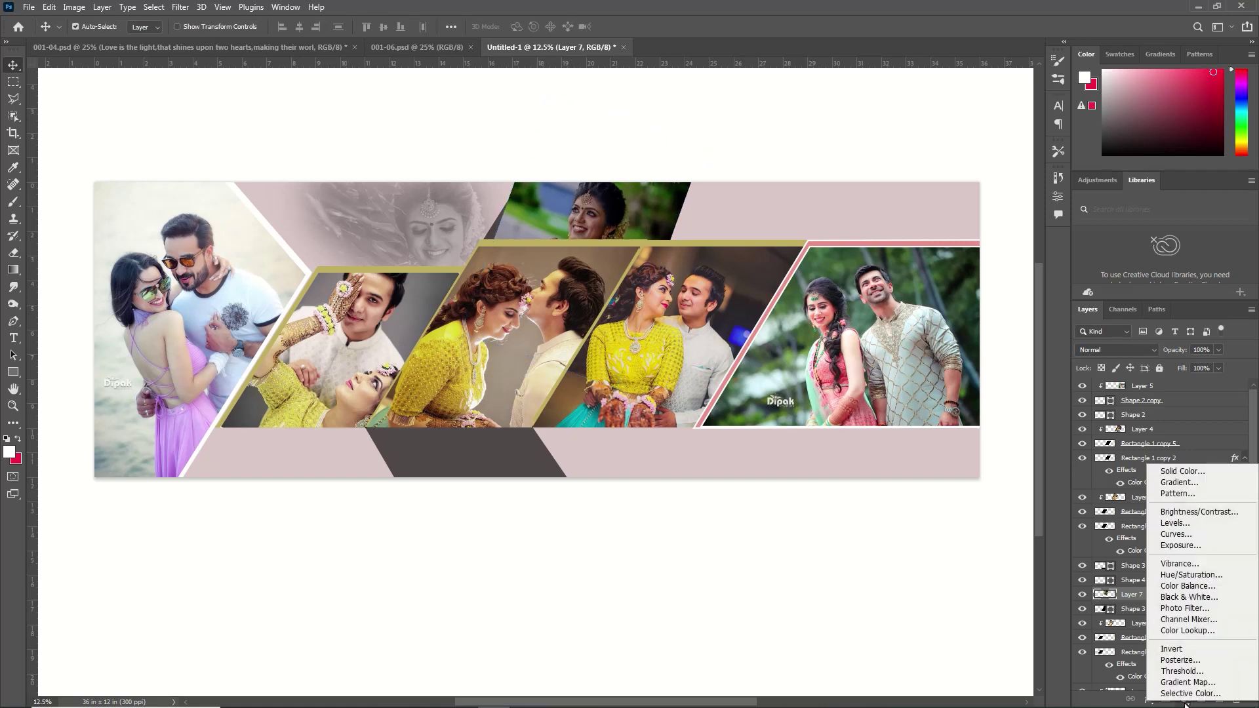
pyautogui.click(1189, 596)
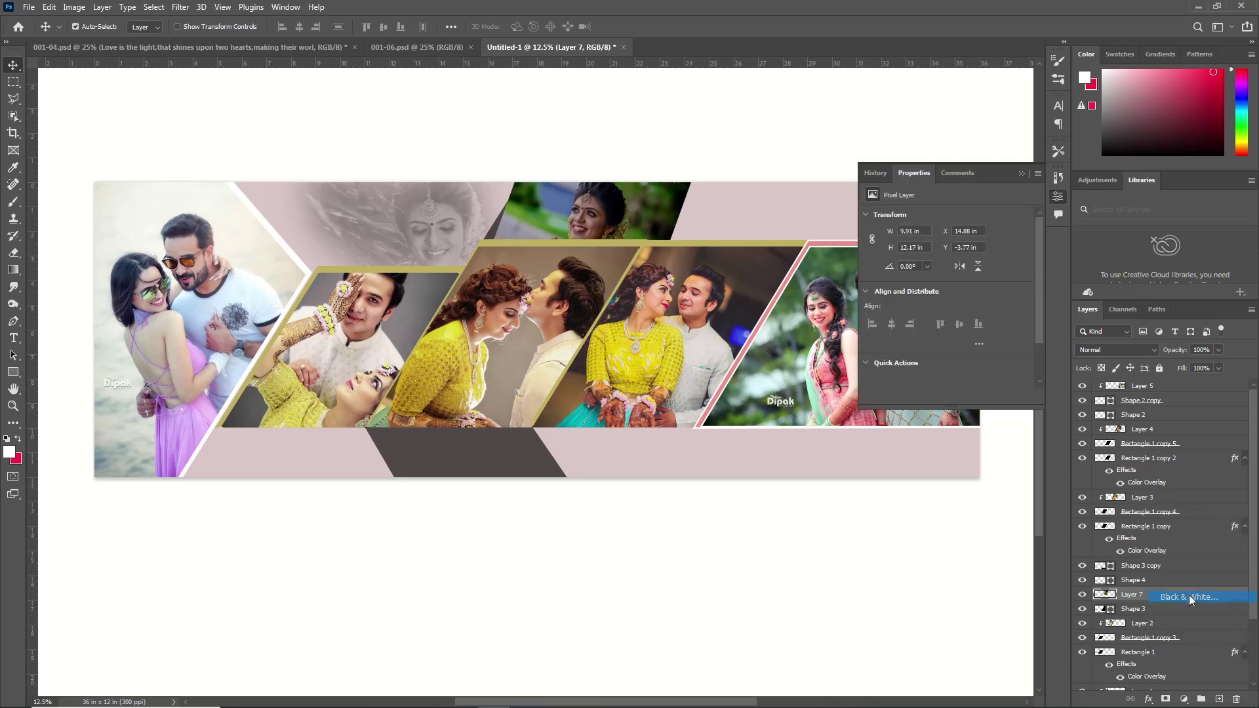
pyautogui.click(945, 395)
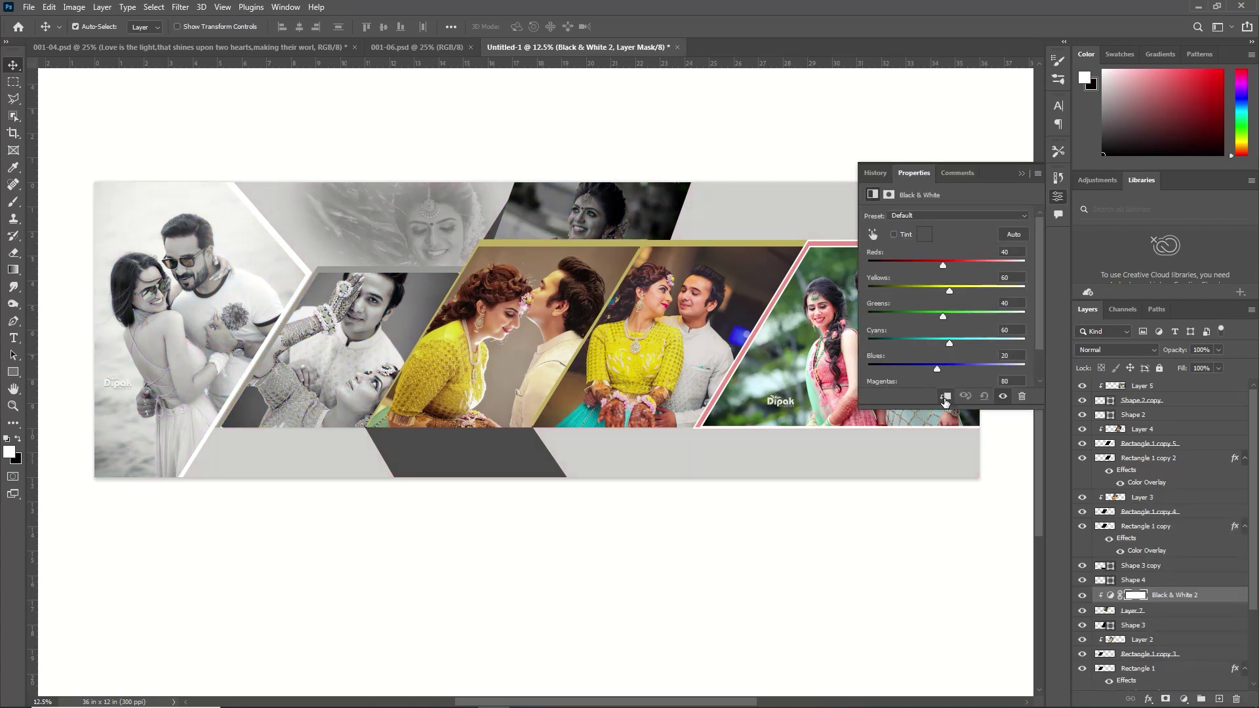
pyautogui.click(1021, 173)
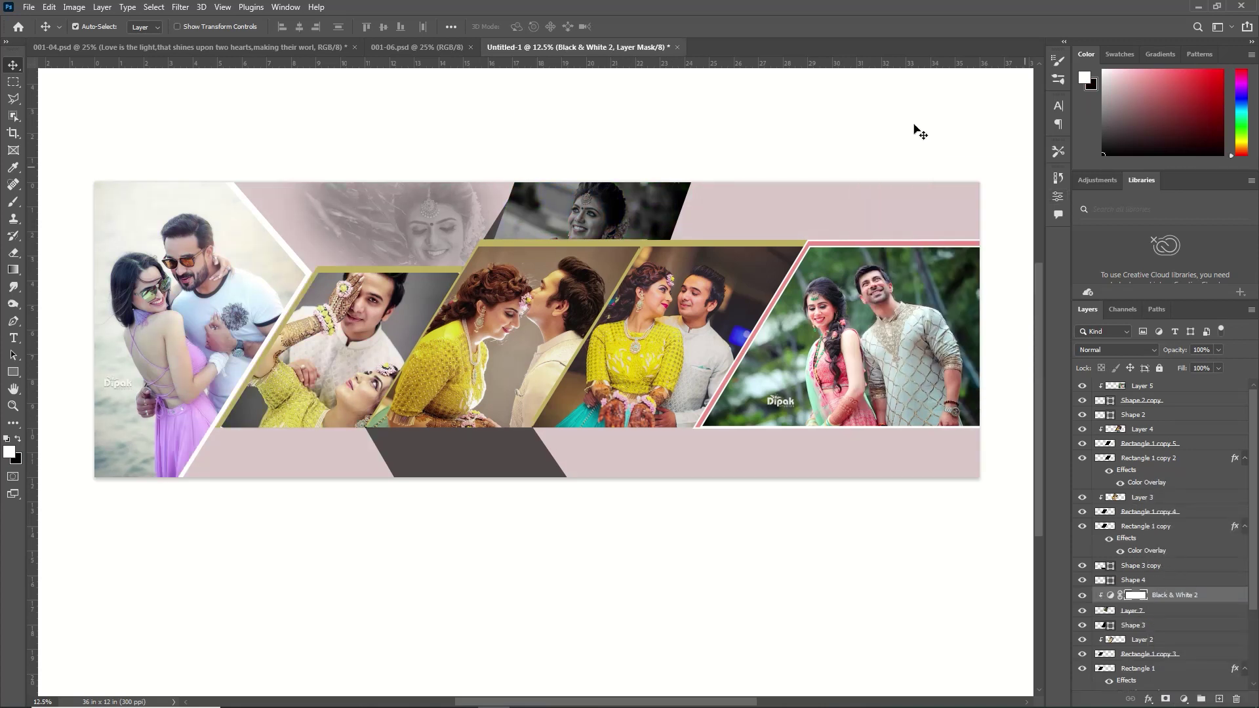
# - Add a Hide All mask to Layer 7 and brush the bride's face faintly into the upper dark band
pyautogui.click(1144, 612)
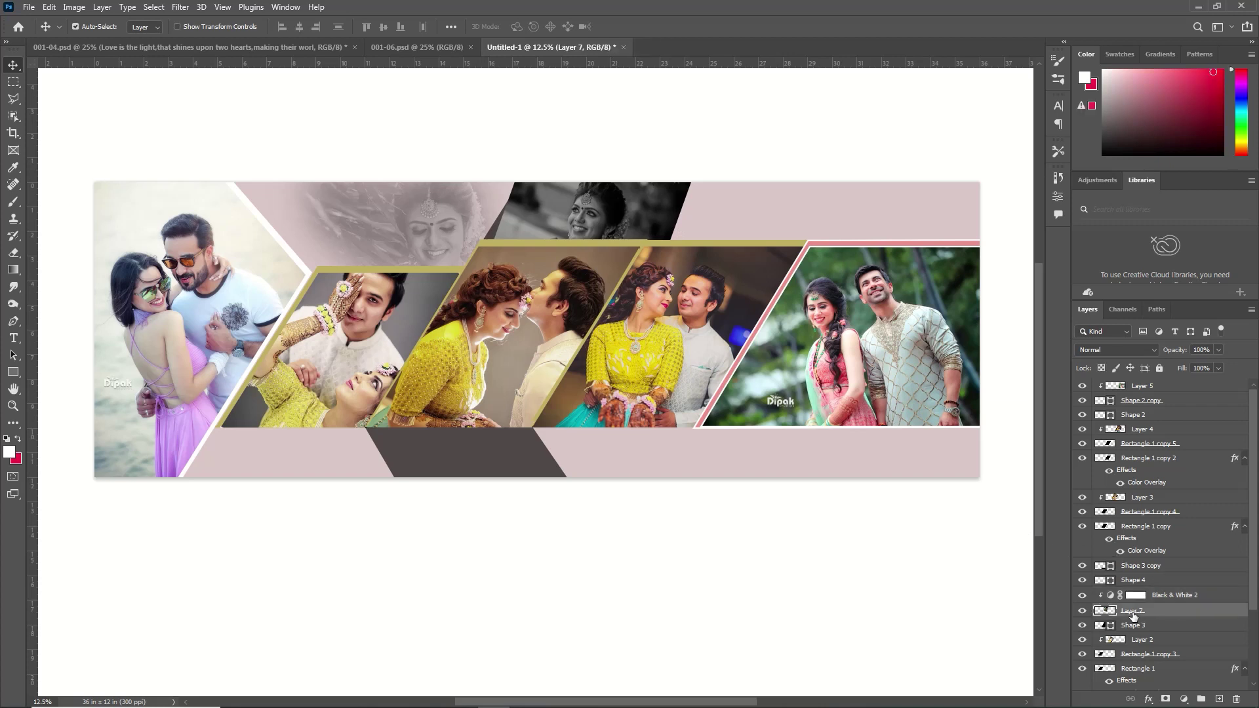
pyautogui.click(102, 7)
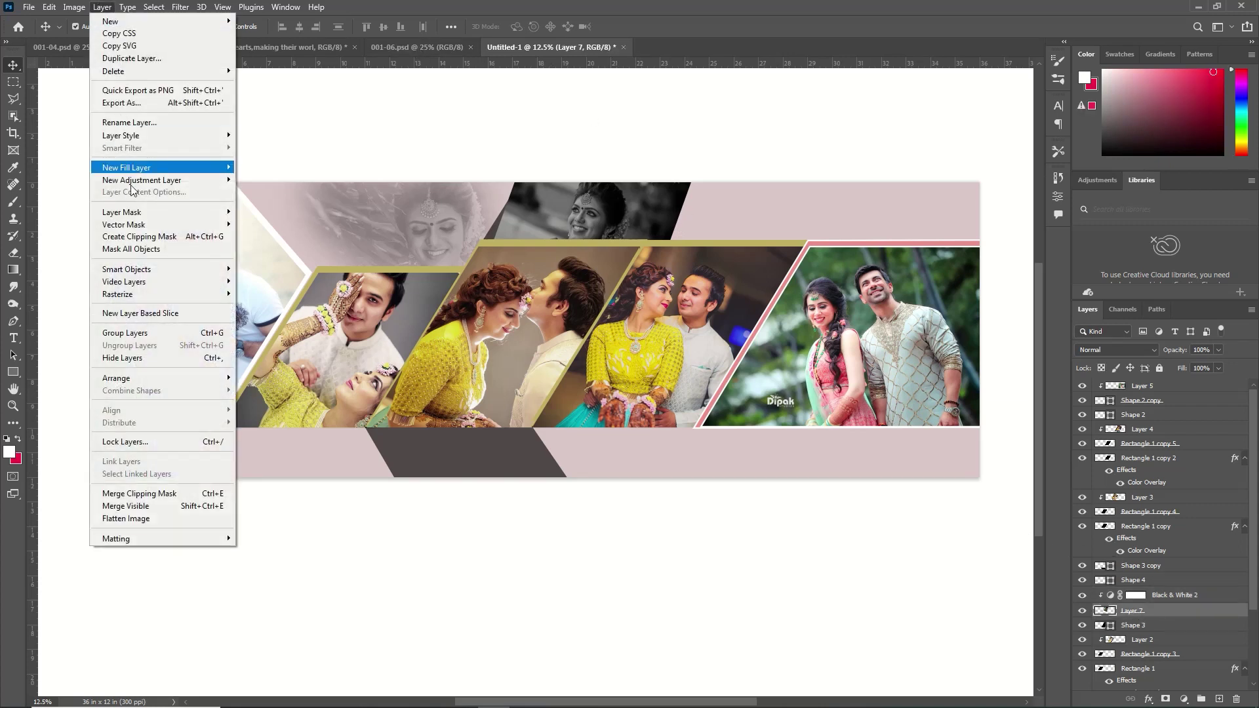
pyautogui.moveTo(218, 214)
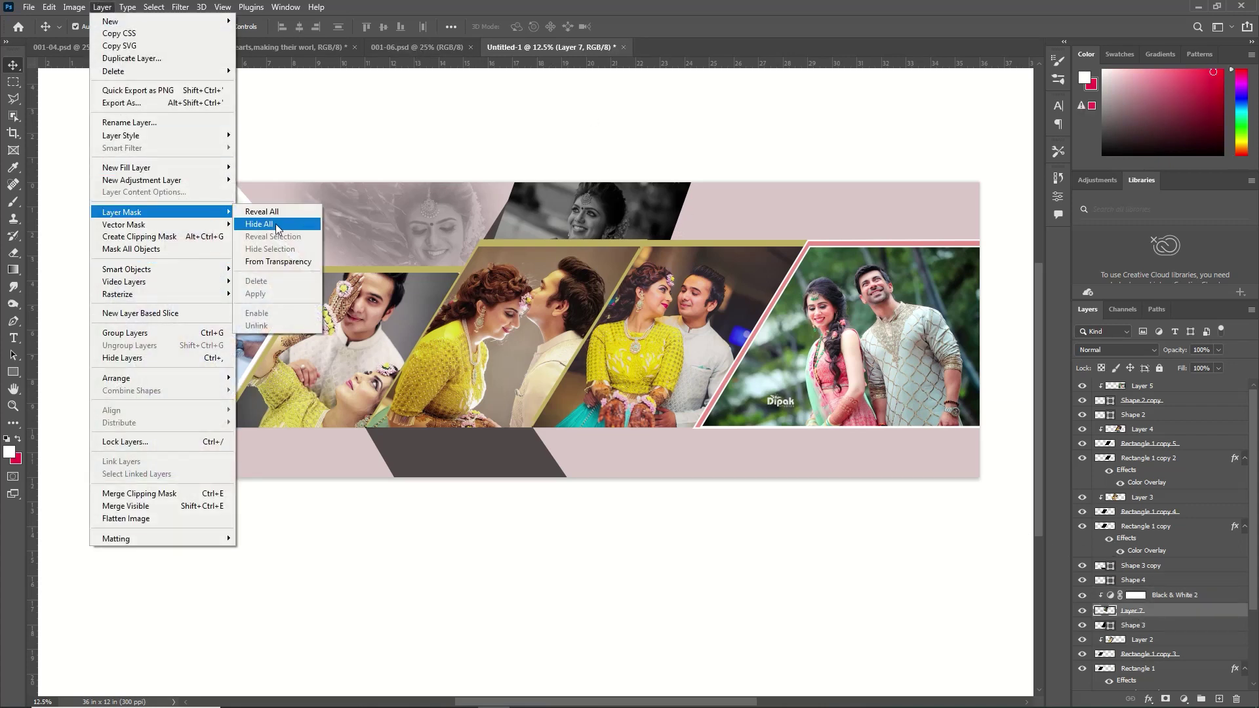
pyautogui.click(259, 224)
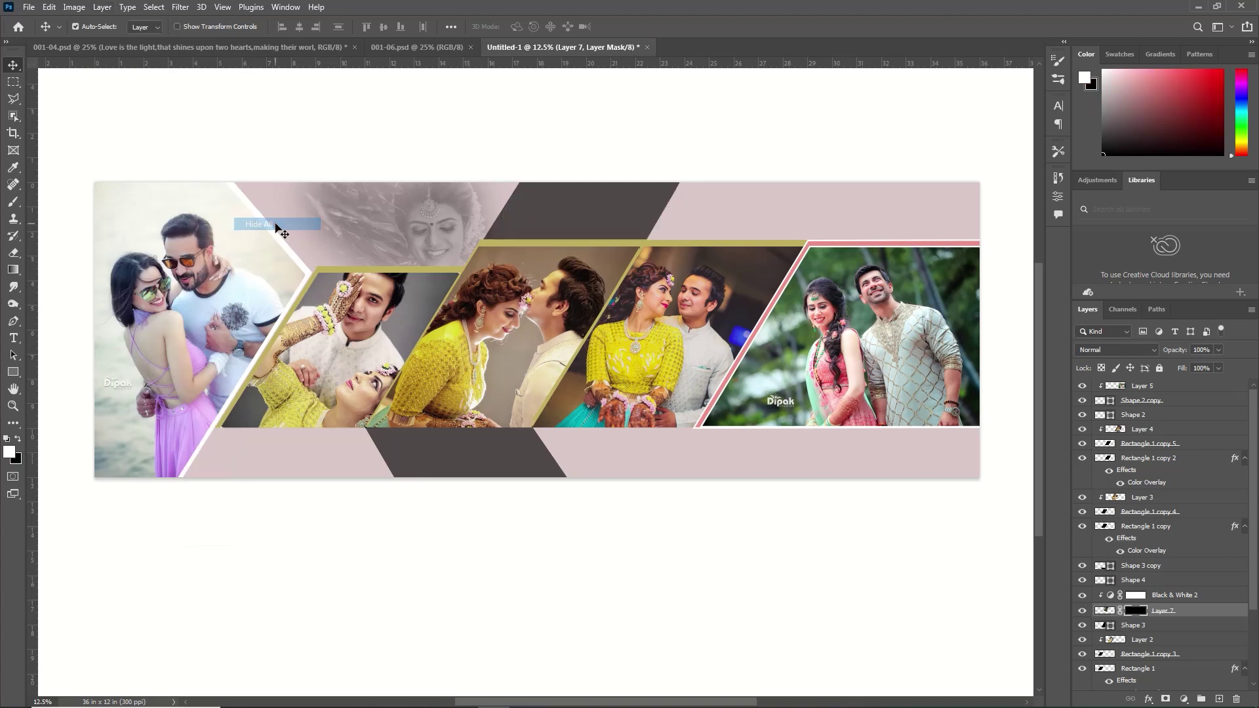
pyautogui.click(13, 201)
pyautogui.moveTo(576, 219)
pyautogui.mouseDown()
pyautogui.moveTo(625, 201)
pyautogui.moveTo(599, 219)
pyautogui.mouseUp()
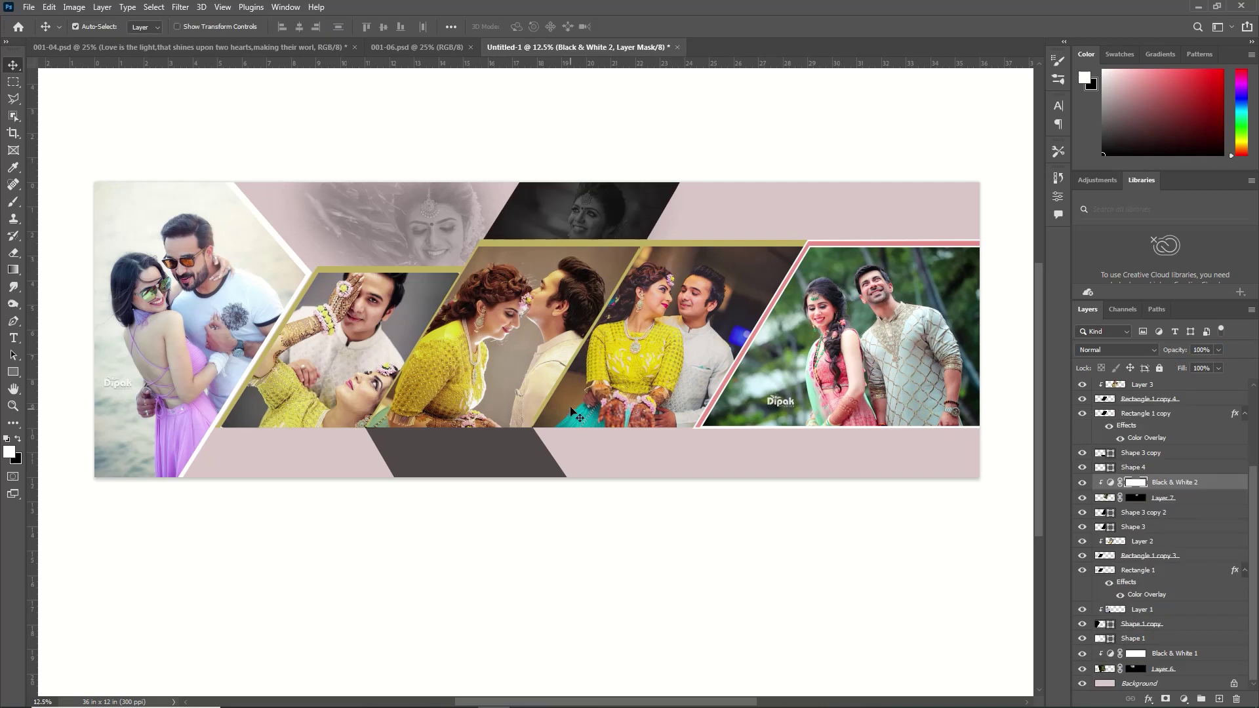
# - Open 1690862503296.jpg, bring it into the Untitled-1 album page and move its layer just above the Background
pyautogui.click(29, 6)
pyautogui.click(40, 32)
pyautogui.doubleClick(139, 190)
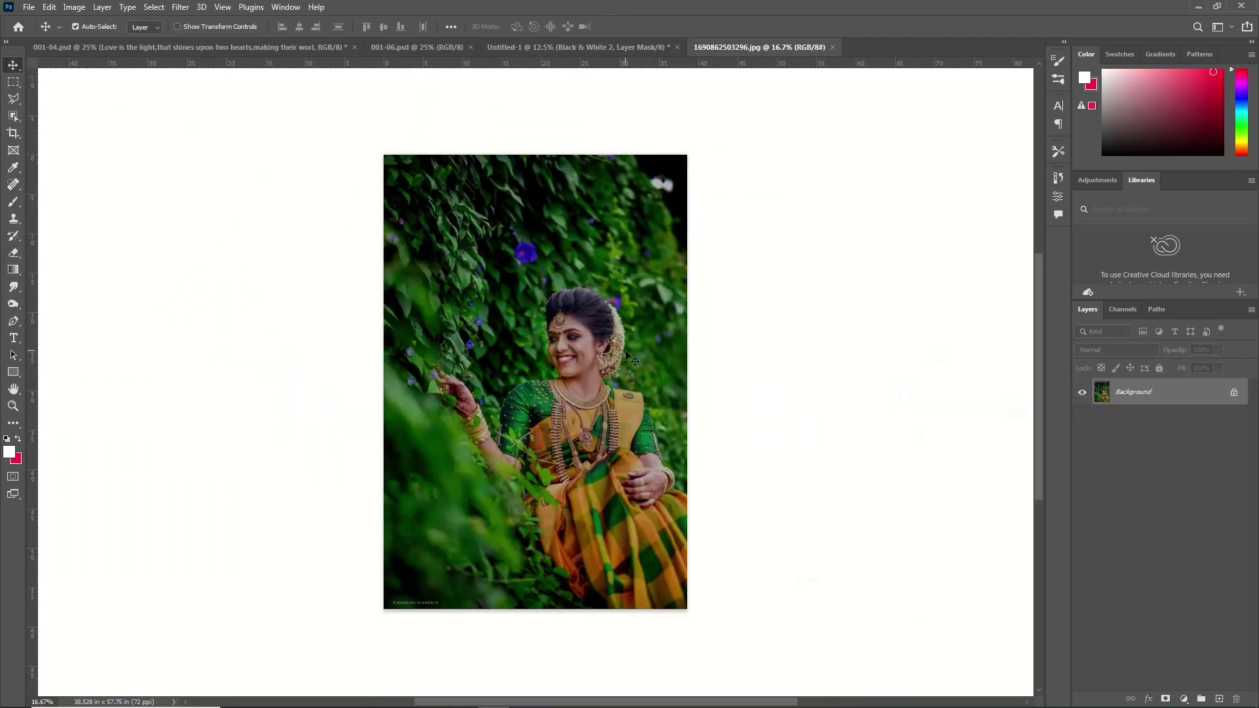
pyautogui.moveTo(610, 371); pyautogui.dragTo(860, 118)
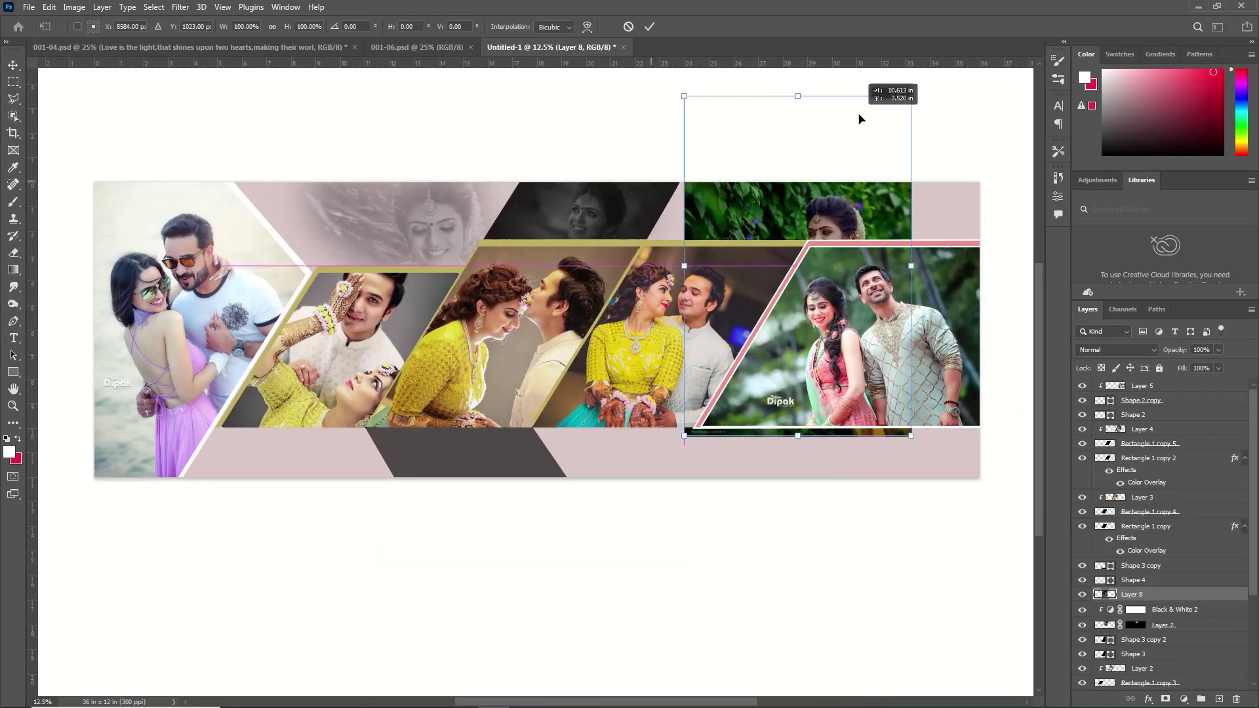
pyautogui.moveTo(1132, 508); pyautogui.dragTo(1133, 670)
# - Rotate the bride photo on Layer 8 clockwise and position it along the slanted edge beside the upper dark band
pyautogui.hotkey('ctrl', 't')
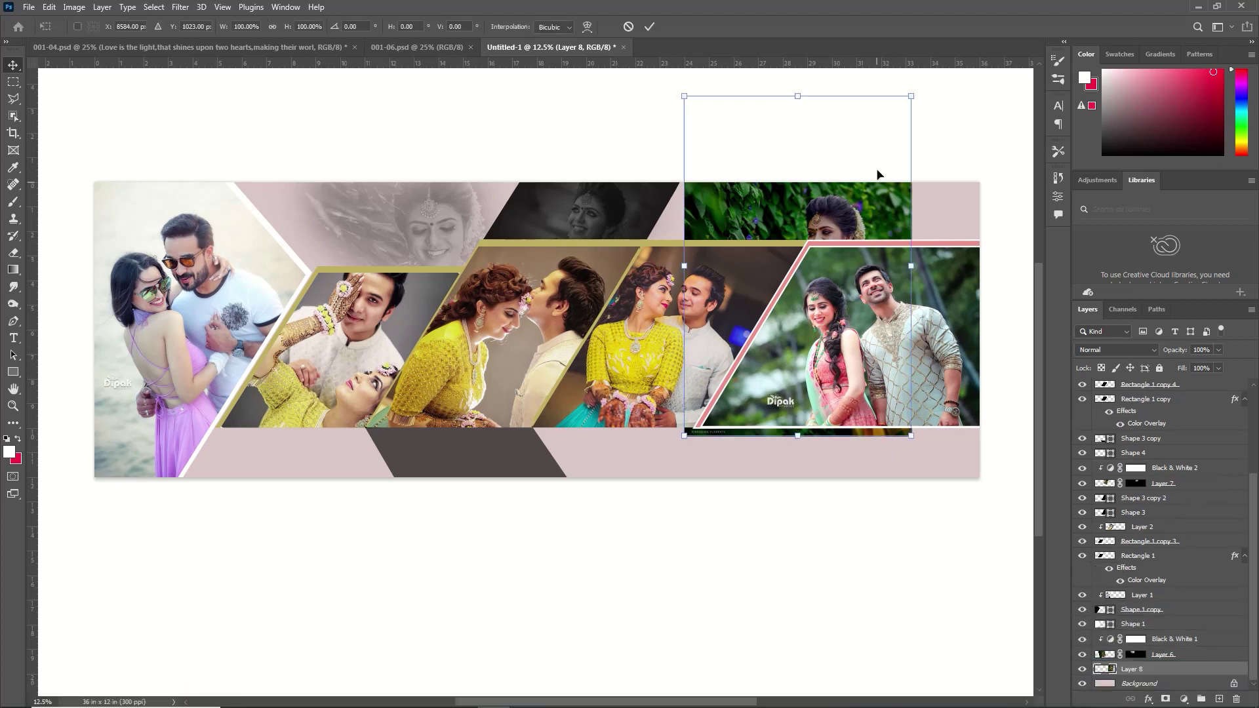
pyautogui.moveTo(876, 174); pyautogui.dragTo(882, 223)
pyautogui.moveTo(1020, 208); pyautogui.dragTo(998, 112)
pyautogui.moveTo(617, 322); pyautogui.dragTo(757, 245)
pyautogui.press('Return')
pyautogui.moveTo(854, 205); pyautogui.dragTo(850, 219)
# - Add a pink Solid Color fill layer above the bride photo on Layer 8
pyautogui.click(1184, 699)
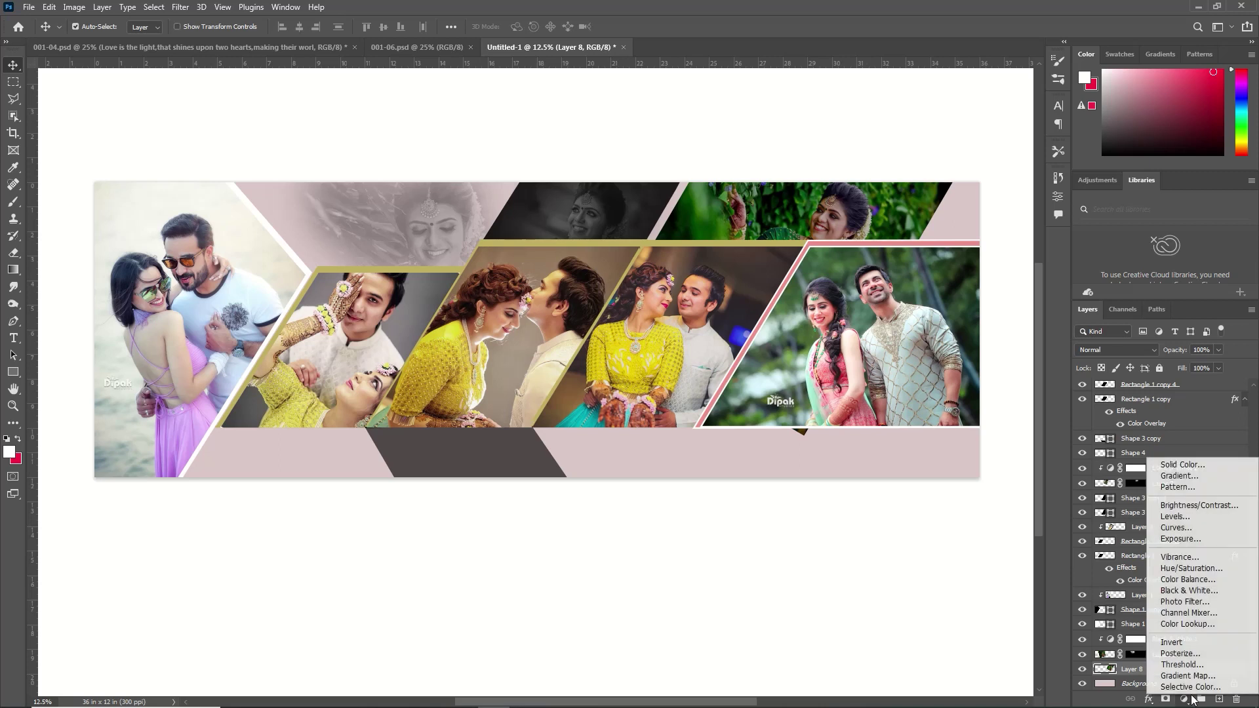
pyautogui.click(1172, 466)
pyautogui.click(1204, 474)
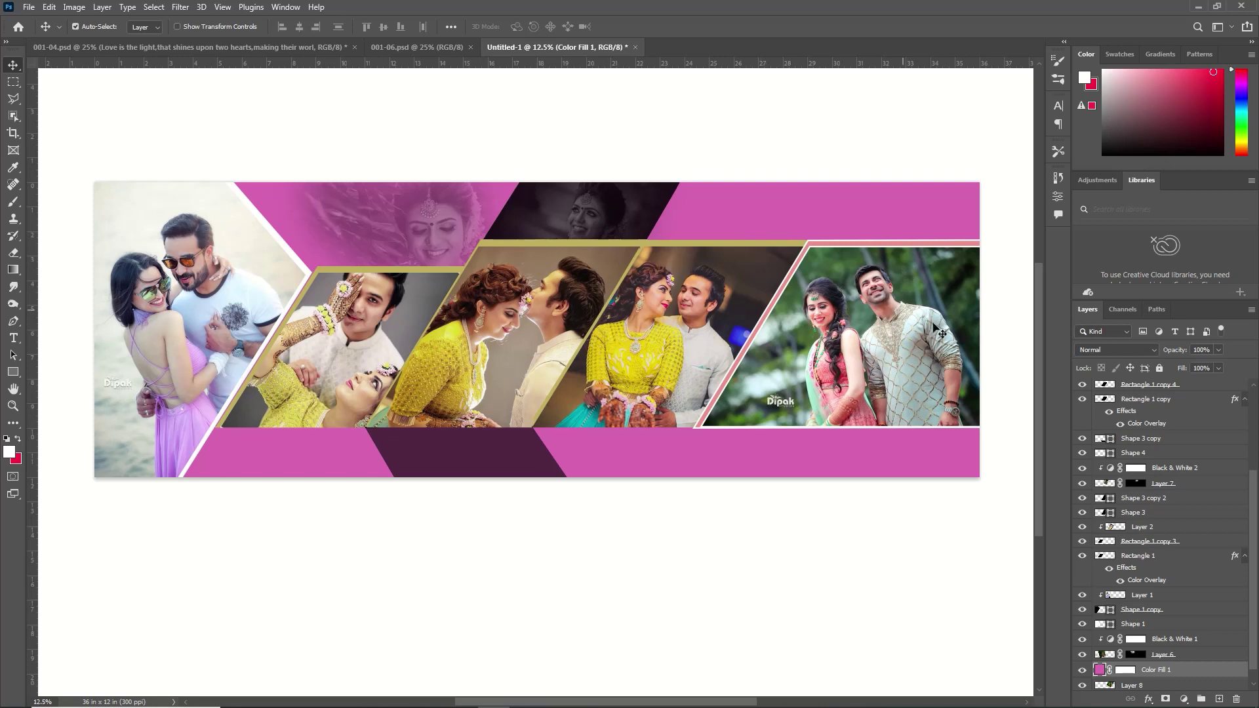
# - Clip the pink fill to Layer 8 and change its blend mode to tint the bride photo
pyautogui.rightClick(1167, 676)
pyautogui.click(1120, 367)
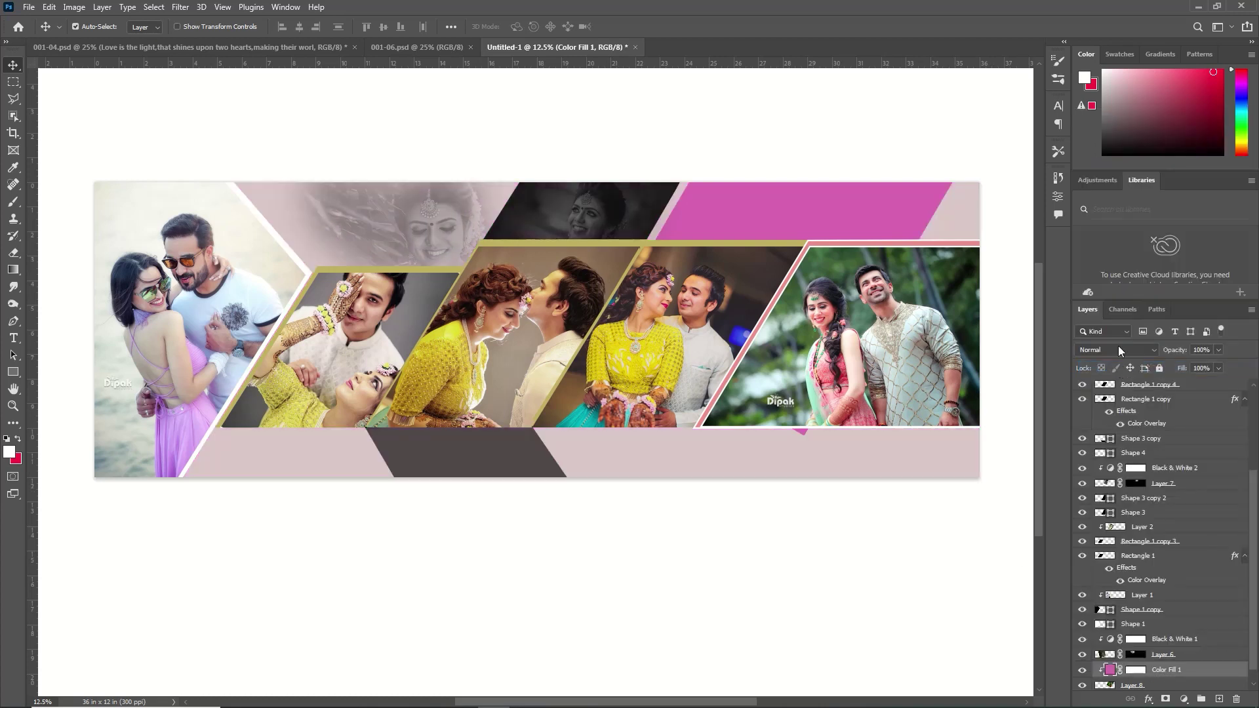
pyautogui.click(1133, 349)
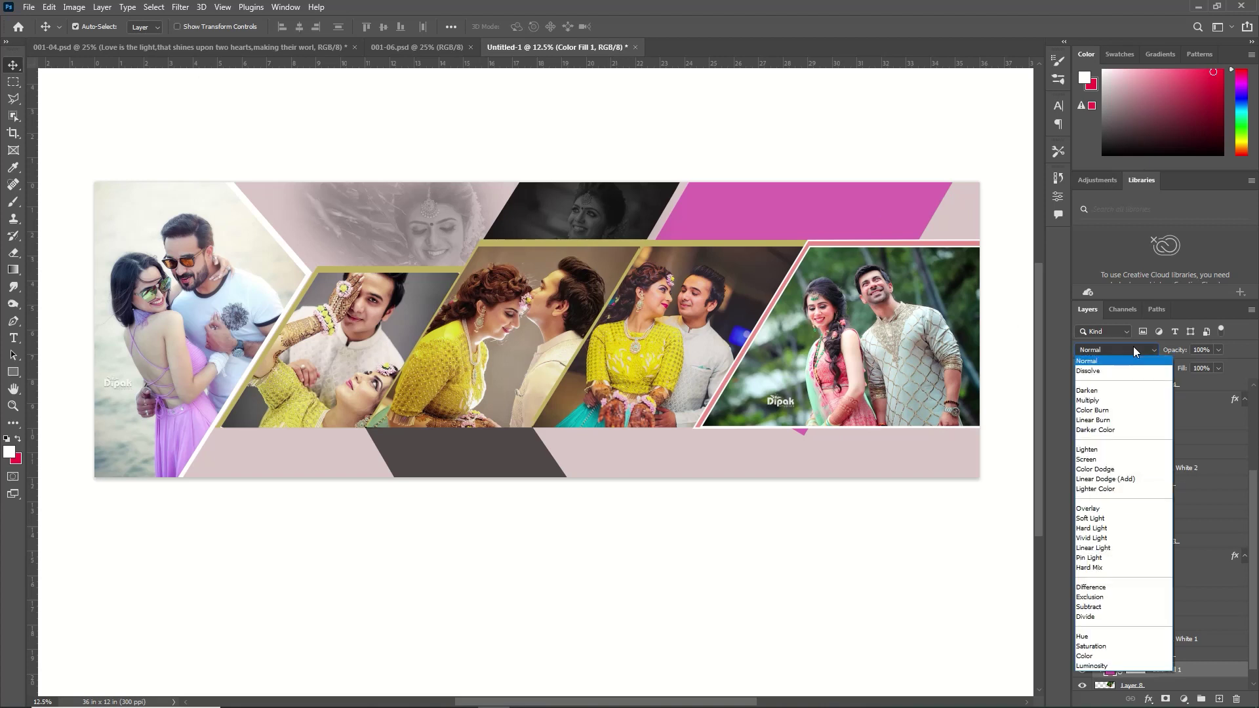
pyautogui.click(1115, 621)
# - Paste the flower artwork from Flower's (40).png into the album page and move its layer directly above the Background
pyautogui.click(29, 6)
pyautogui.click(32, 33)
pyautogui.doubleClick(523, 207)
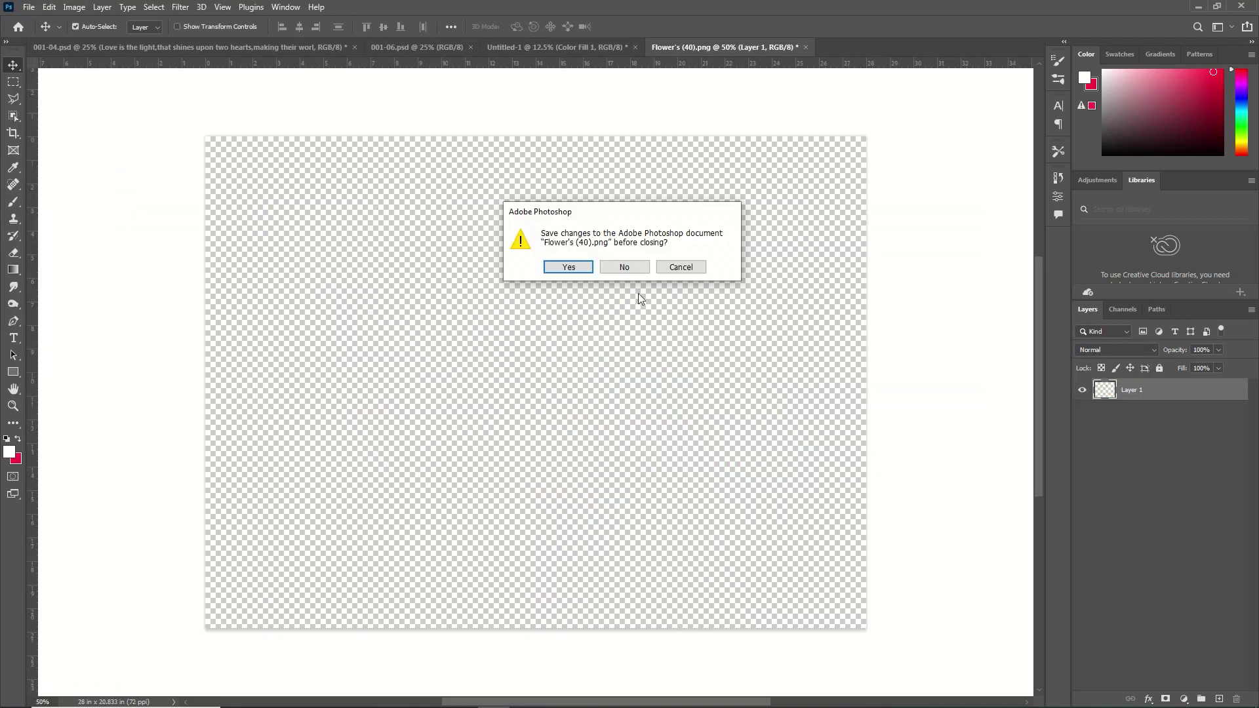
pyautogui.click(625, 267)
pyautogui.click(1127, 672)
pyautogui.hotkey('ctrl', 'v')
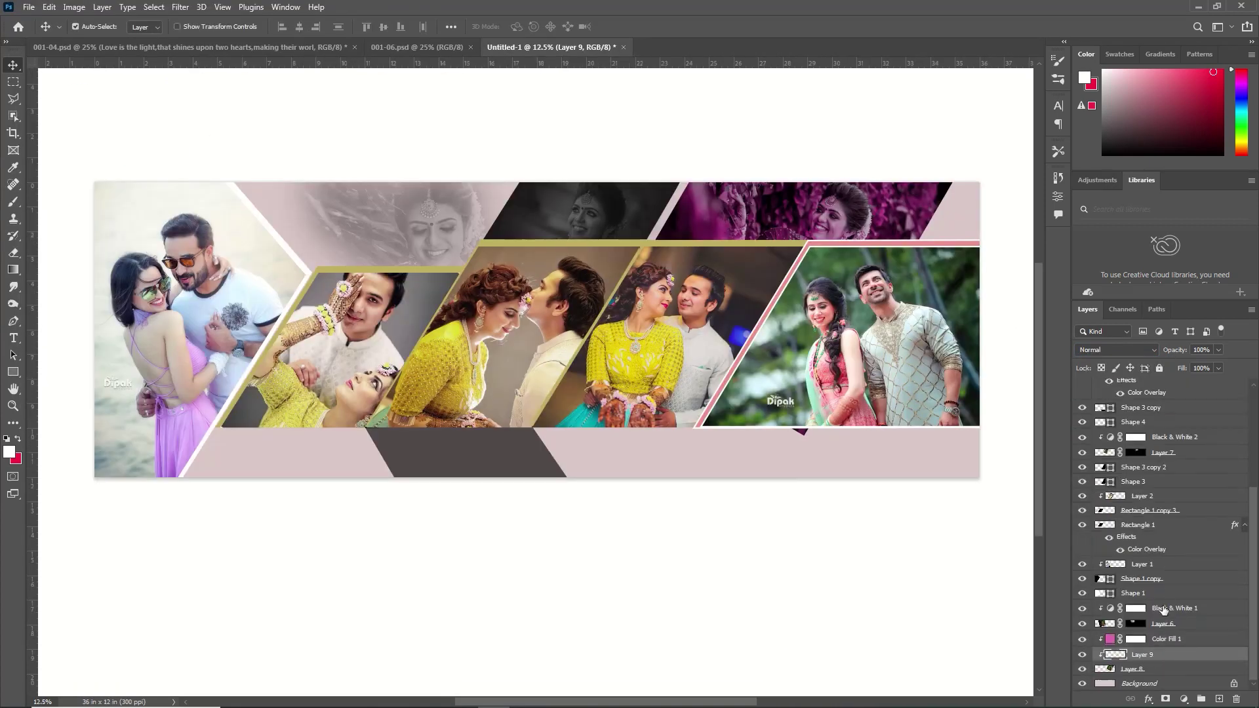
pyautogui.moveTo(1134, 656); pyautogui.dragTo(1140, 676)
# - Resize the flower artwork and position it along the page's lower edge between the first photo and the dark band
pyautogui.hotkey('ctrl', 't')
pyautogui.moveTo(529, 340); pyautogui.dragTo(288, 454)
pyautogui.moveTo(373, 392); pyautogui.dragTo(274, 585)
pyautogui.moveTo(249, 428); pyautogui.dragTo(243, 443)
pyautogui.press('Return')
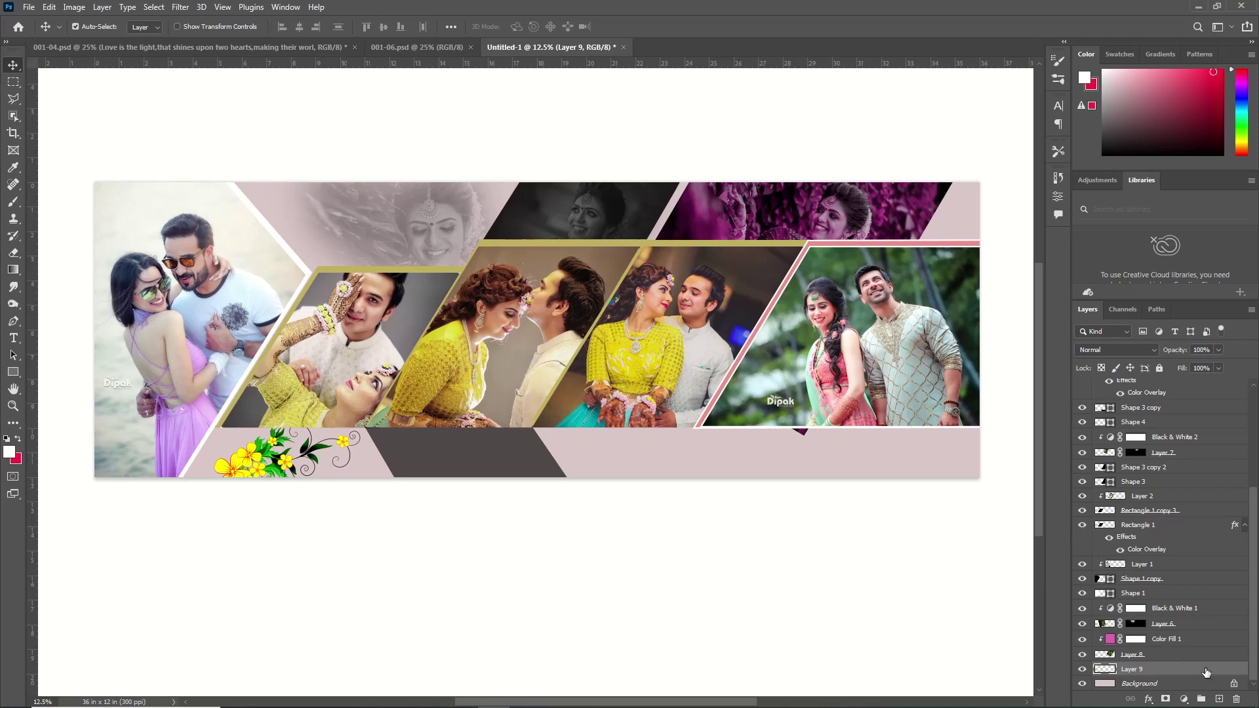
# - Add a Drop Shadow effect to the yellow flower artwork on Layer 9 with a distance of 33 px
pyautogui.doubleClick(1205, 669)
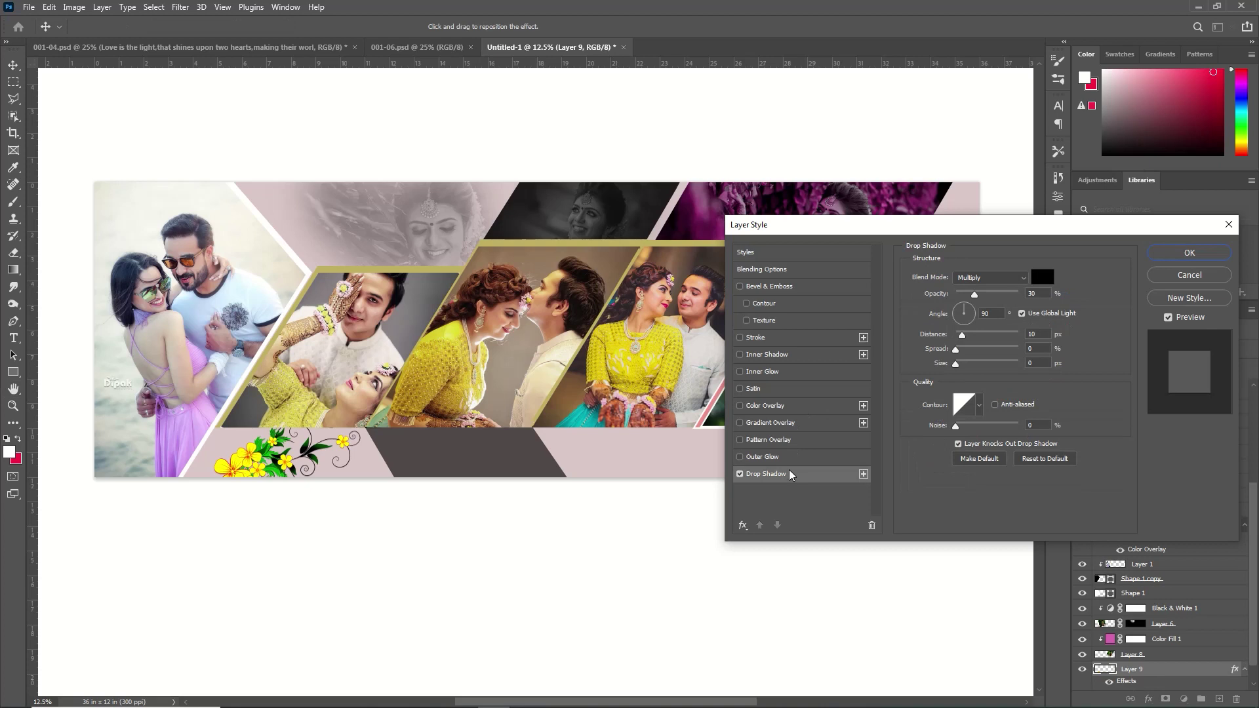
pyautogui.moveTo(961, 337); pyautogui.dragTo(977, 357)
pyautogui.moveTo(960, 316); pyautogui.dragTo(941, 315)
pyautogui.click(962, 304)
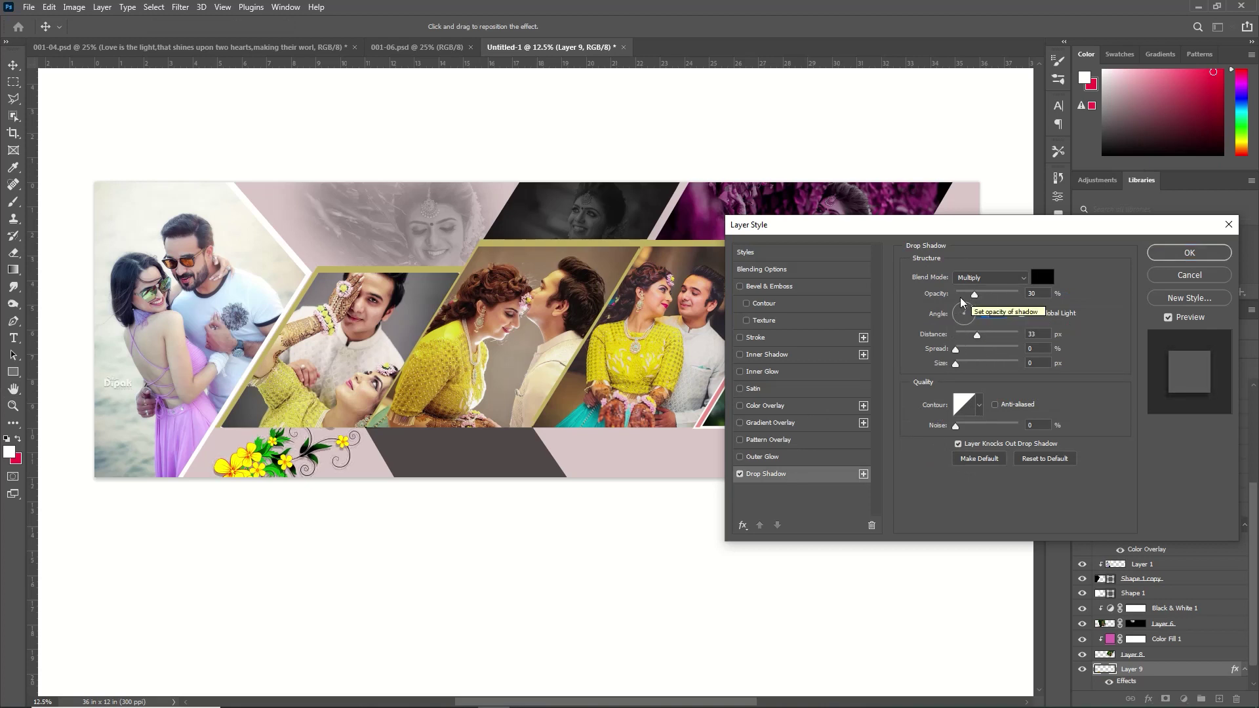
pyautogui.press('Return')
# - Outline the stray fragment of the tinted bride photo on Layer 8 below the last couple photo with the Polygonal Lasso and remove it
pyautogui.hotkey('alt', ']')
pyautogui.press('l')
pyautogui.click(728, 443)
pyautogui.click(767, 379)
pyautogui.click(856, 400)
pyautogui.click(844, 455)
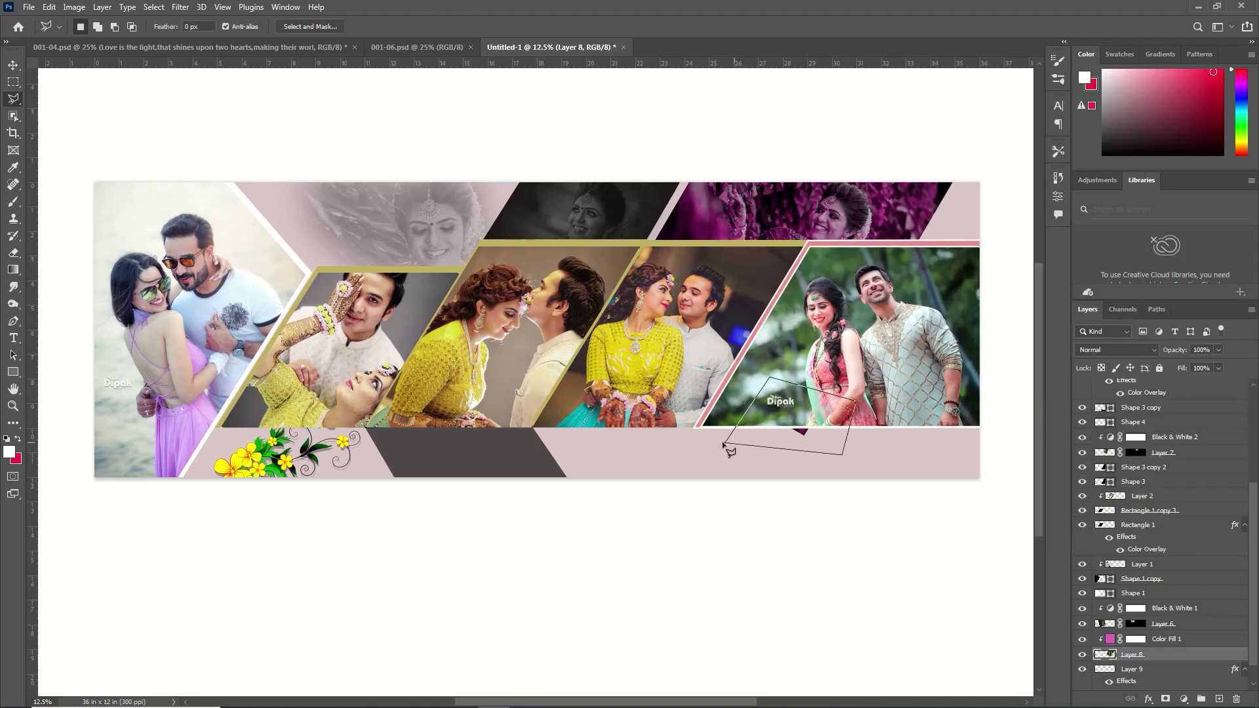
pyautogui.click(728, 443)
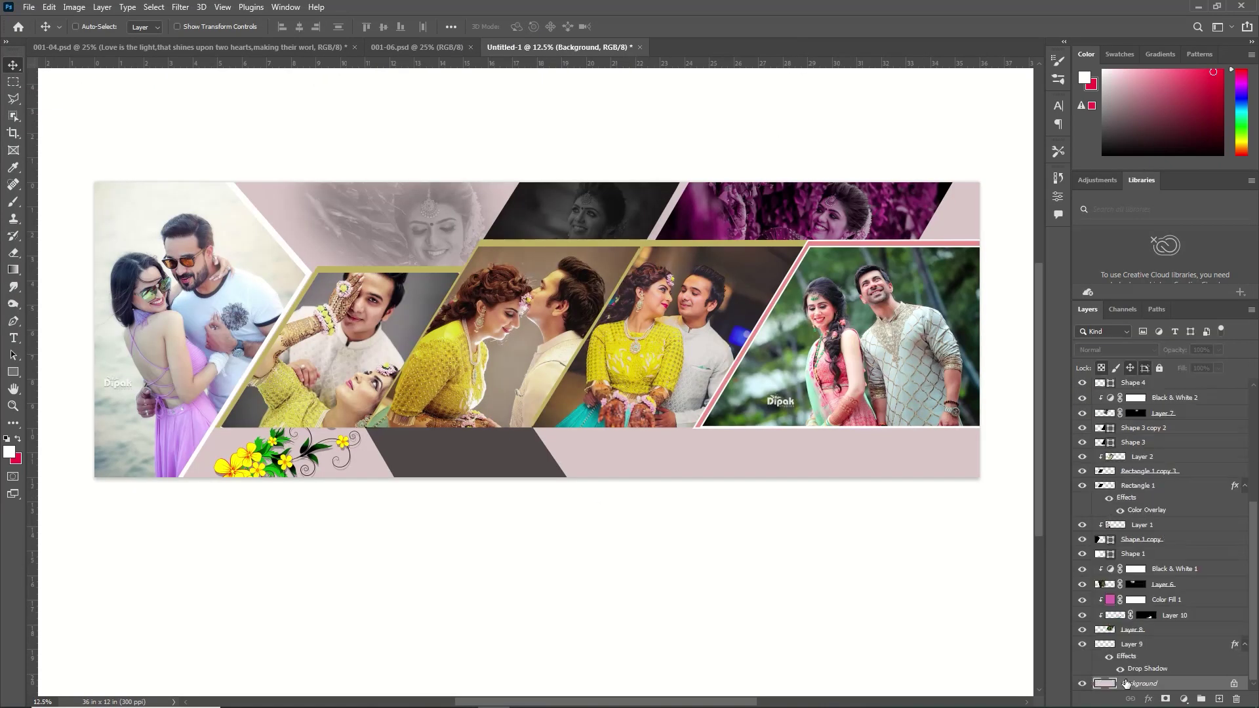
# - Paste the blue flower artwork directly above the Background, scale it and place it beside the dark band's end along the page's lower edge
pyautogui.hotkey('ctrl', 'v')
pyautogui.hotkey('ctrl', 't')
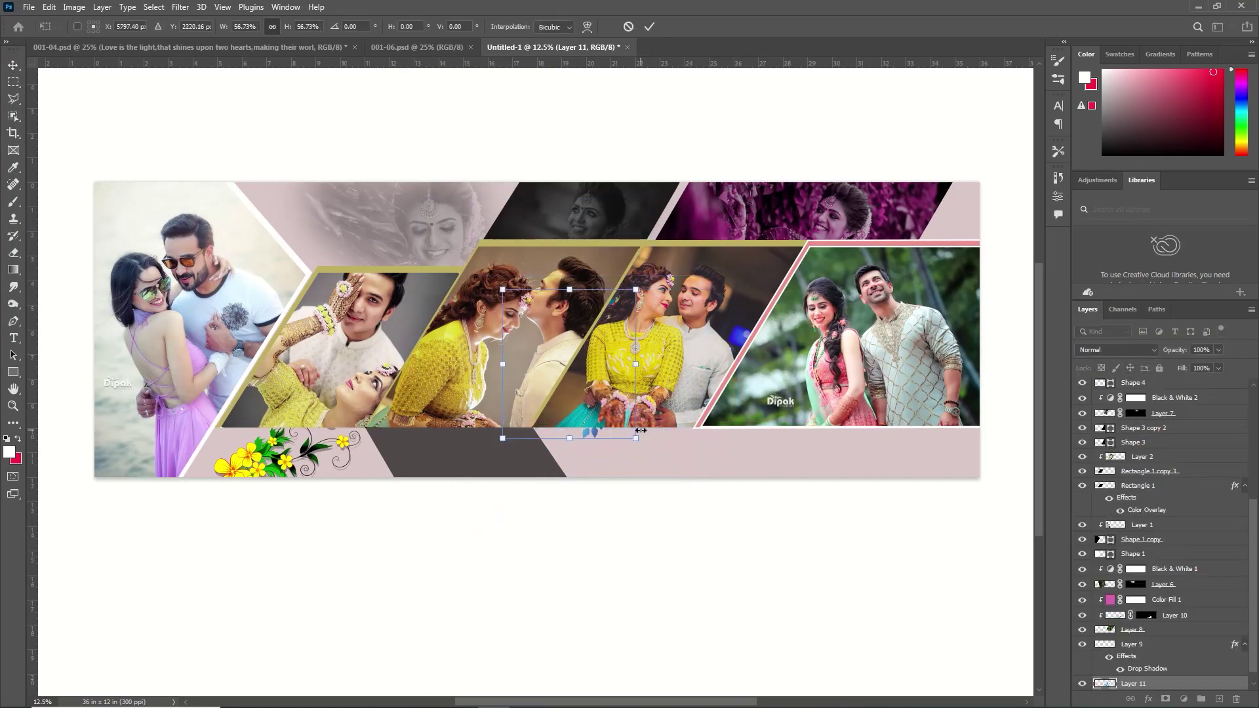
pyautogui.moveTo(682, 426); pyautogui.dragTo(717, 440)
pyautogui.moveTo(629, 459); pyautogui.dragTo(645, 434)
pyautogui.click(649, 26)
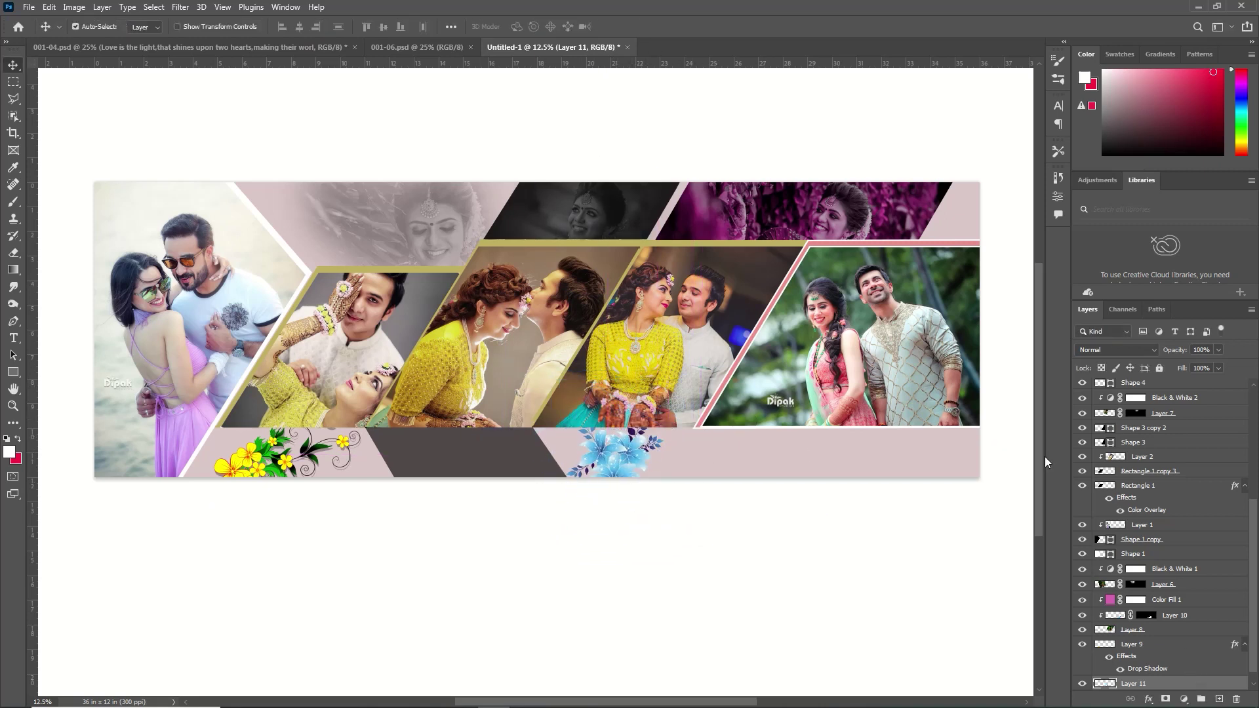
# - Apply a Drop Shadow effect to the blue flower artwork on Layer 11
pyautogui.doubleClick(1174, 683)
pyautogui.click(787, 476)
pyautogui.click(1191, 251)
# - Draw a slanted four-sided Pen shape in the page's upper corner beside the purple-tinted bride photo and fill it with dark brown #322525
pyautogui.press('p')
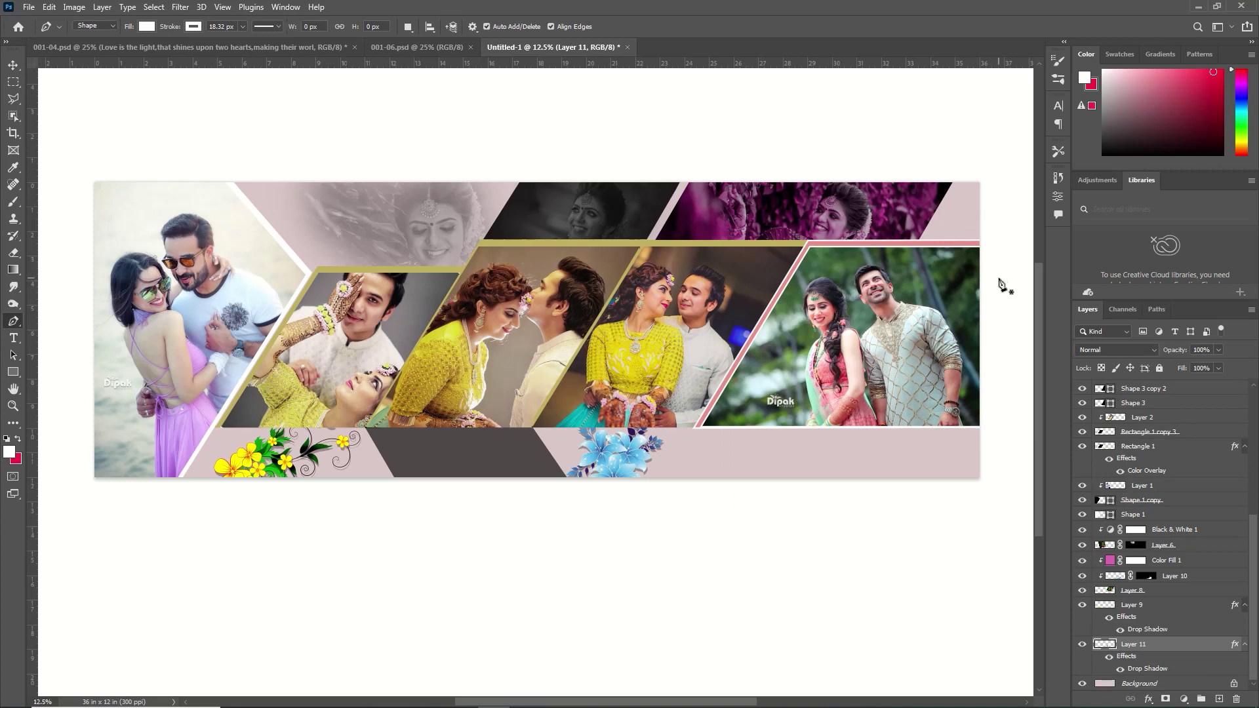
pyautogui.click(959, 180)
pyautogui.click(927, 236)
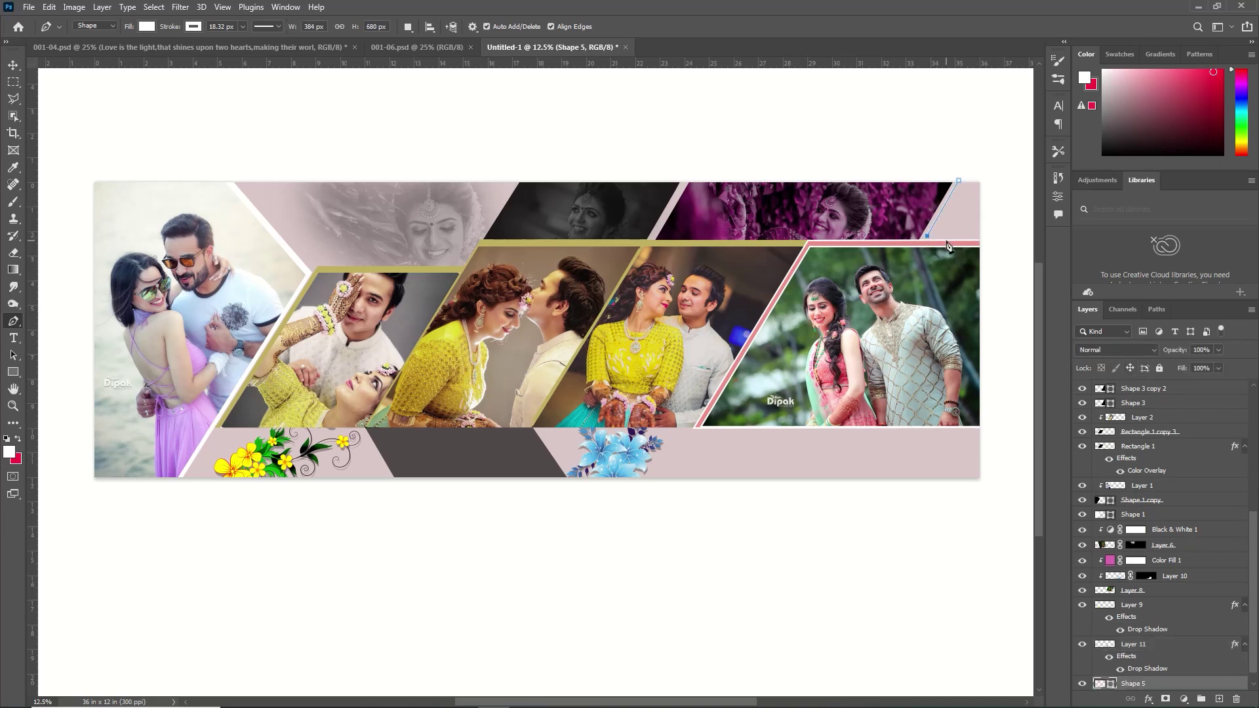
pyautogui.click(988, 235)
pyautogui.click(986, 179)
pyautogui.click(958, 180)
pyautogui.doubleClick(1108, 683)
pyautogui.click(942, 614)
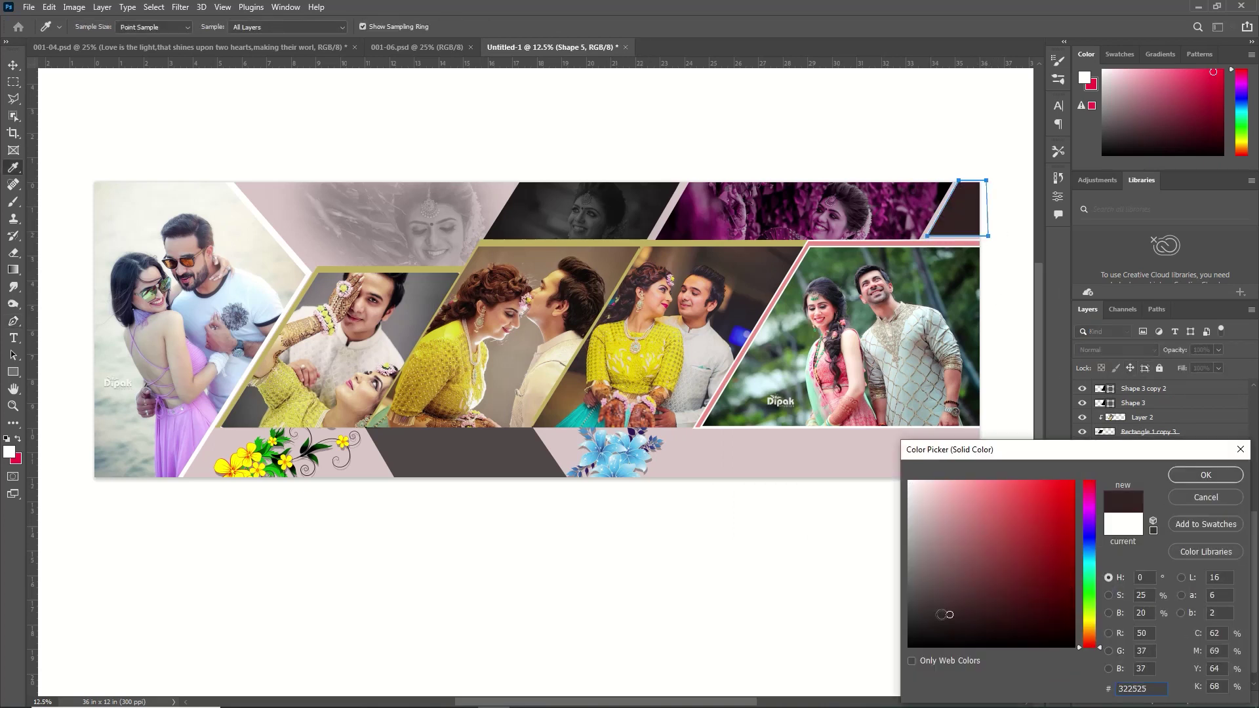
pyautogui.click(1196, 477)
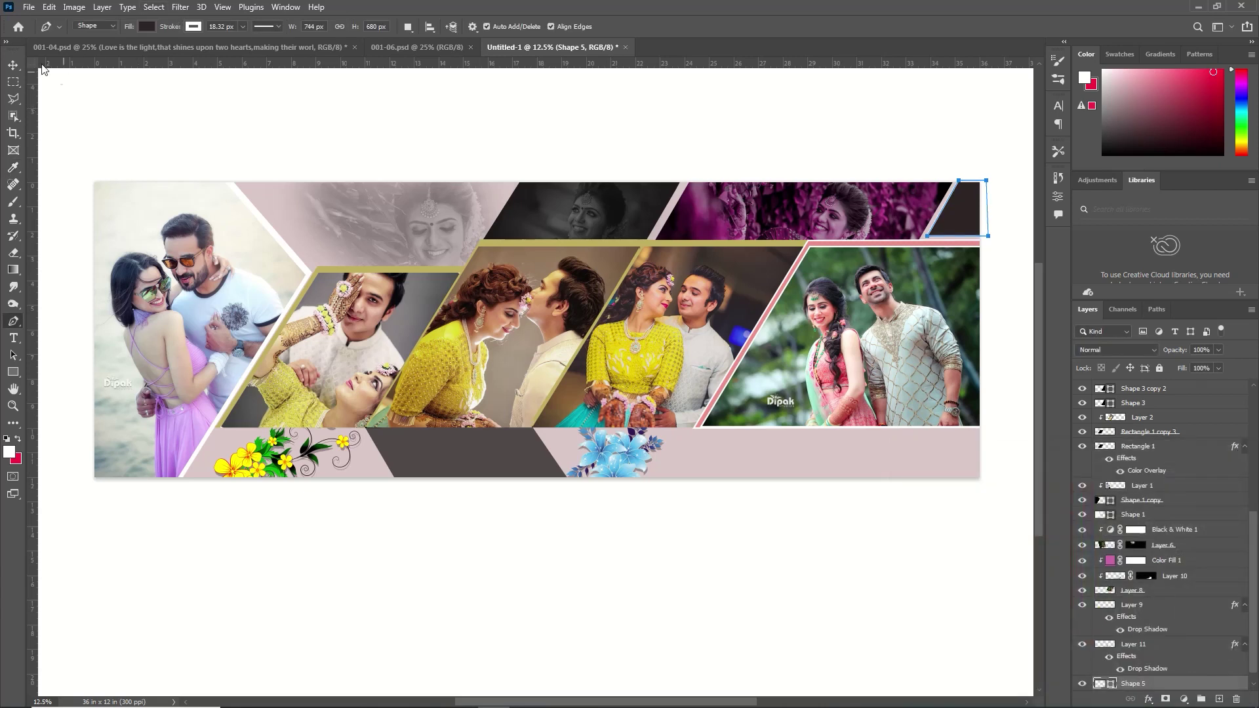
pyautogui.click(13, 65)
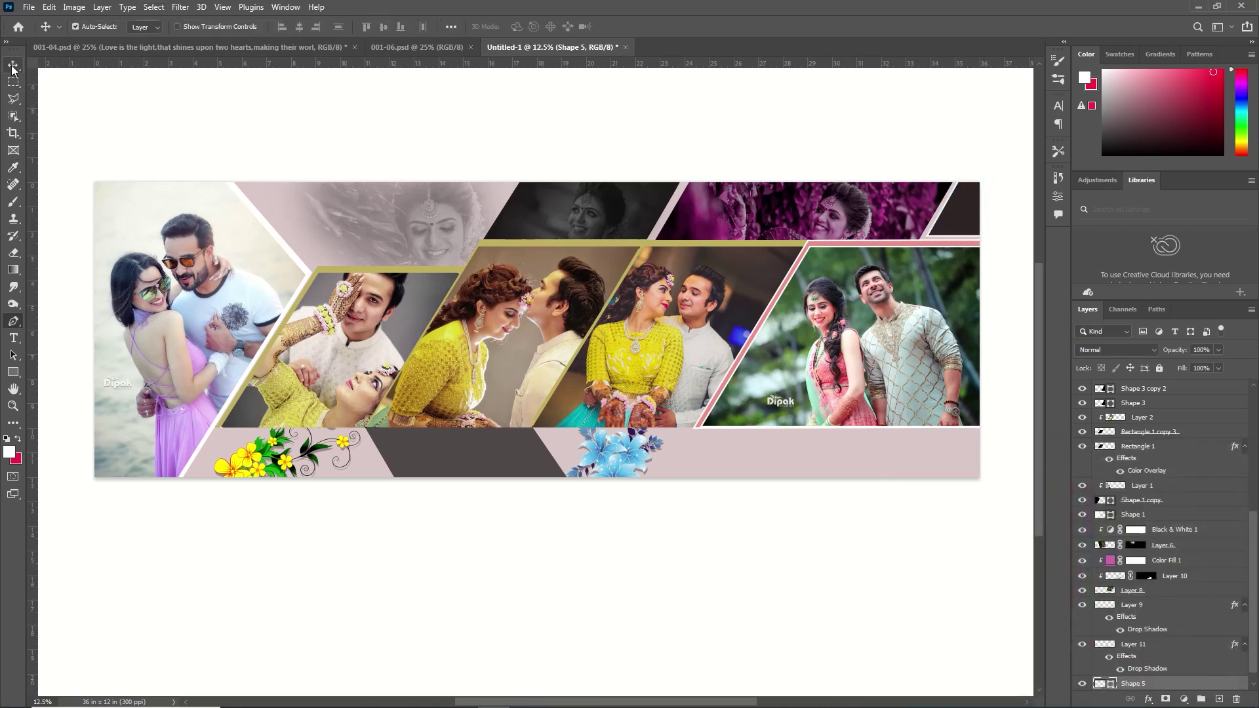
# - Give Shape 1 behind the first couple photo a Color Overlay in lilac #d3c2e2
pyautogui.click(297, 263)
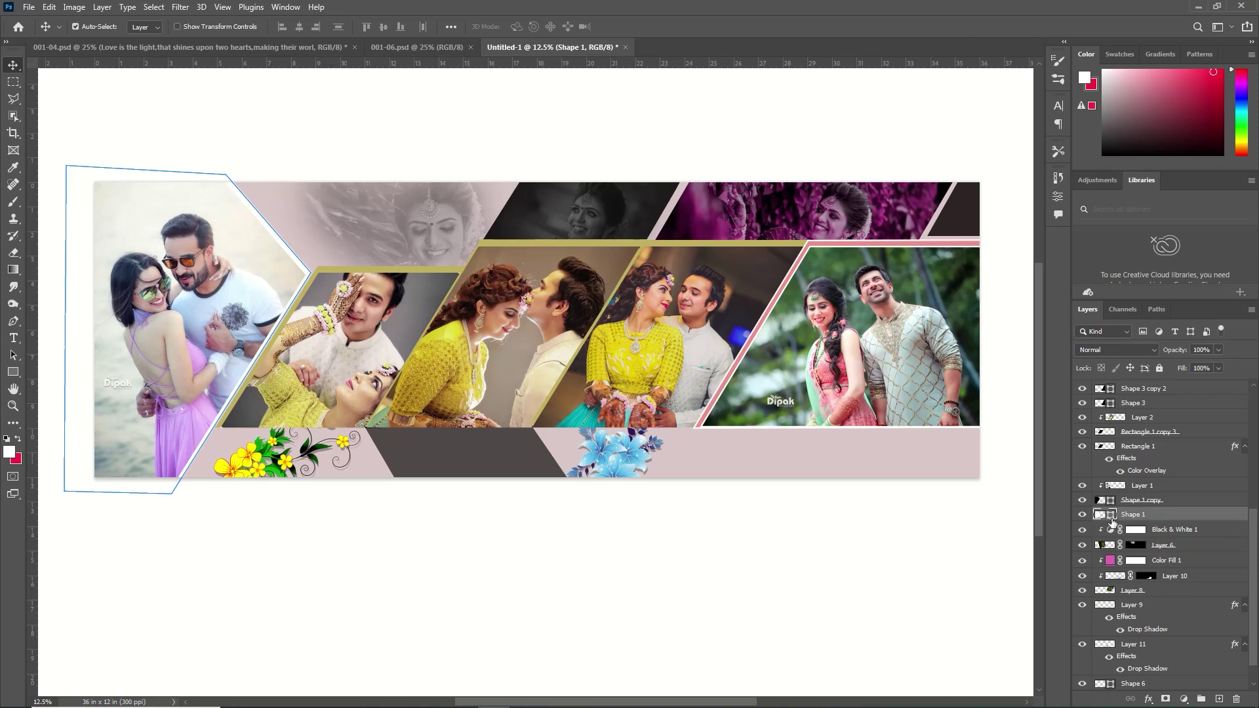
pyautogui.doubleClick(1112, 515)
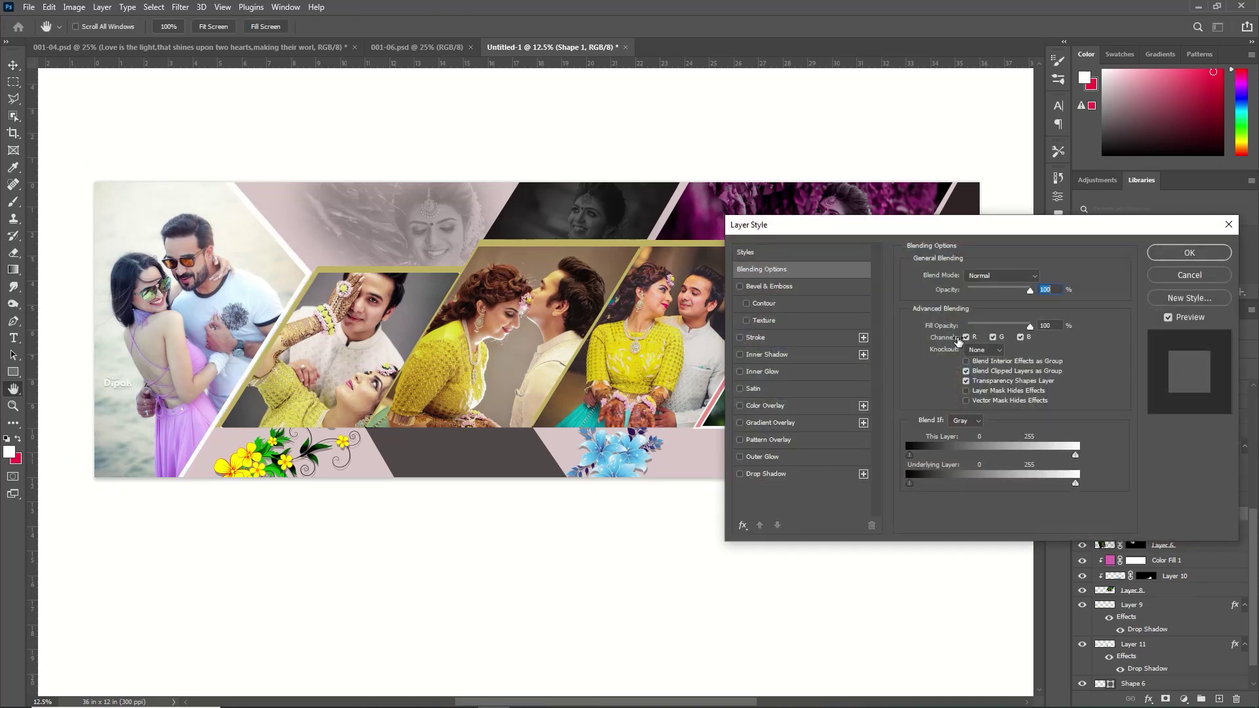
pyautogui.click(769, 406)
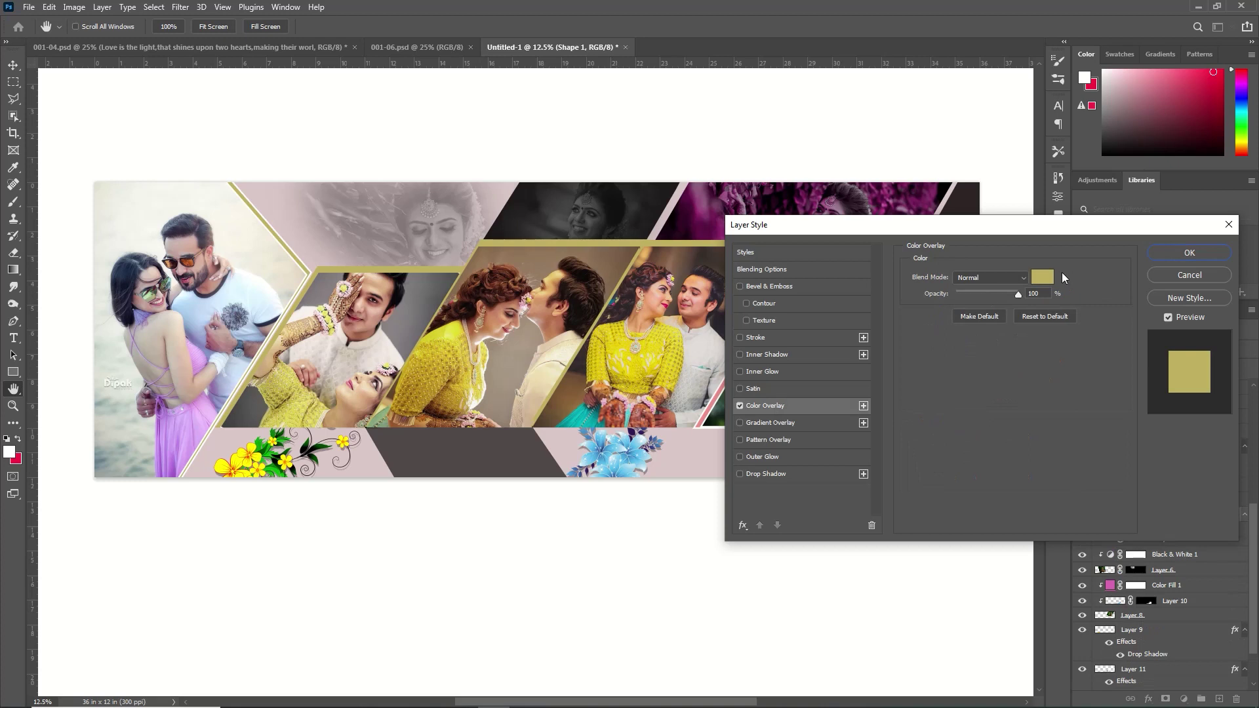
pyautogui.click(1042, 277)
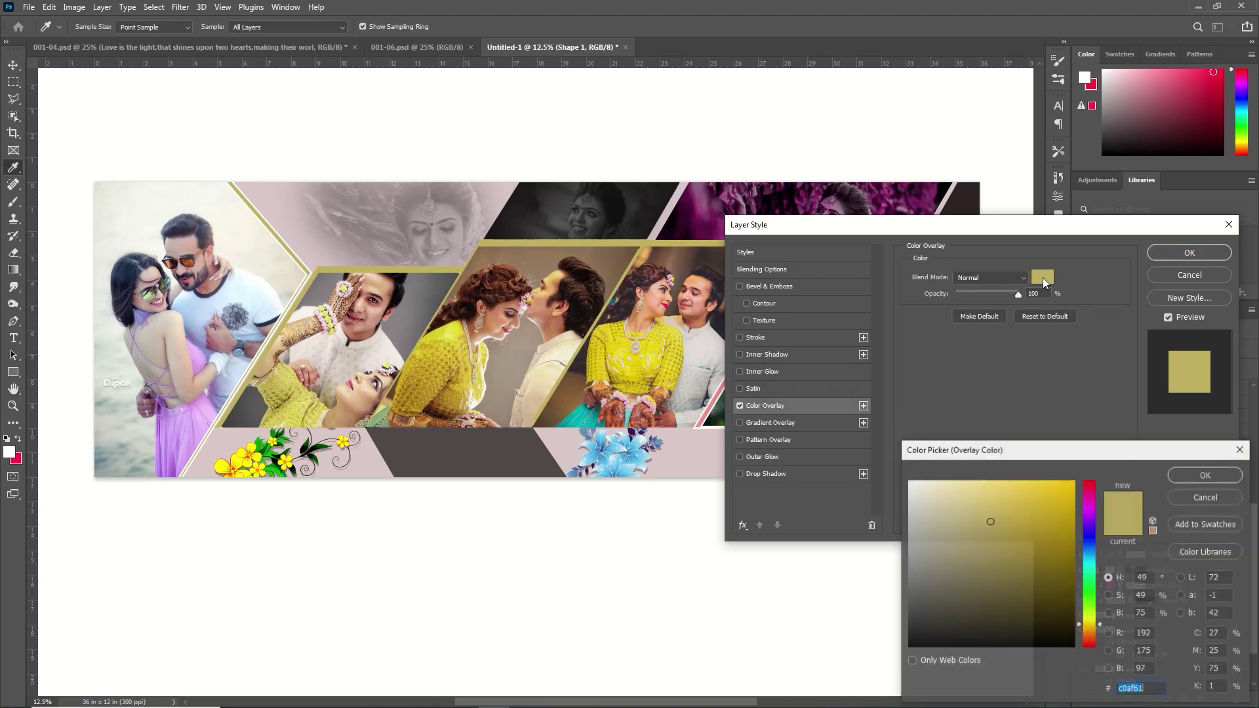
pyautogui.click(199, 358)
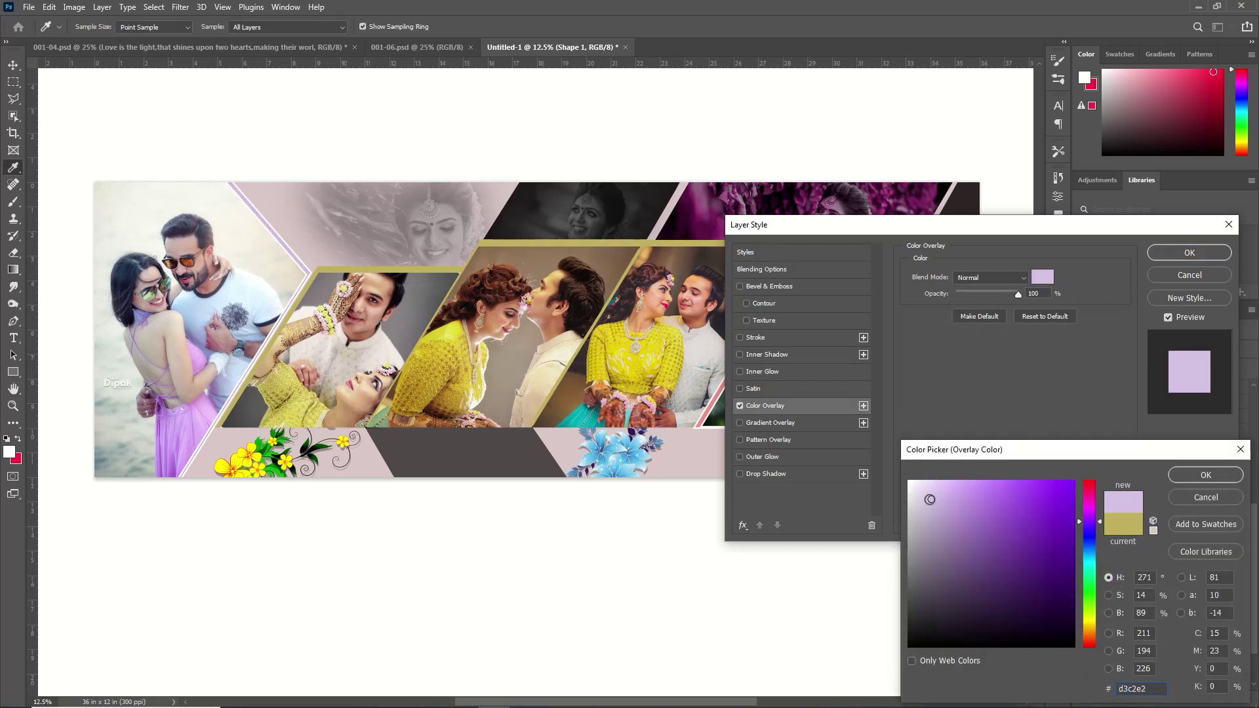
pyautogui.click(1171, 473)
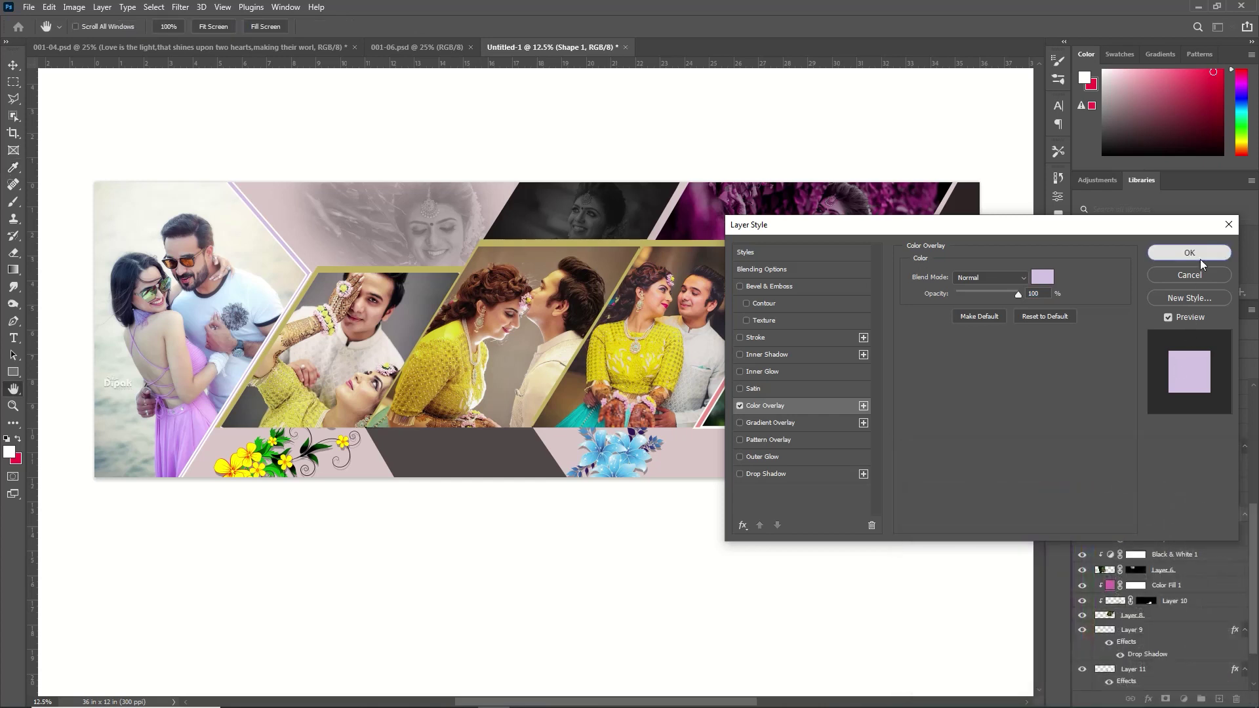
pyautogui.click(1199, 257)
# - Remove the white stroke from Shape 1 around the first couple photo
pyautogui.click(13, 372)
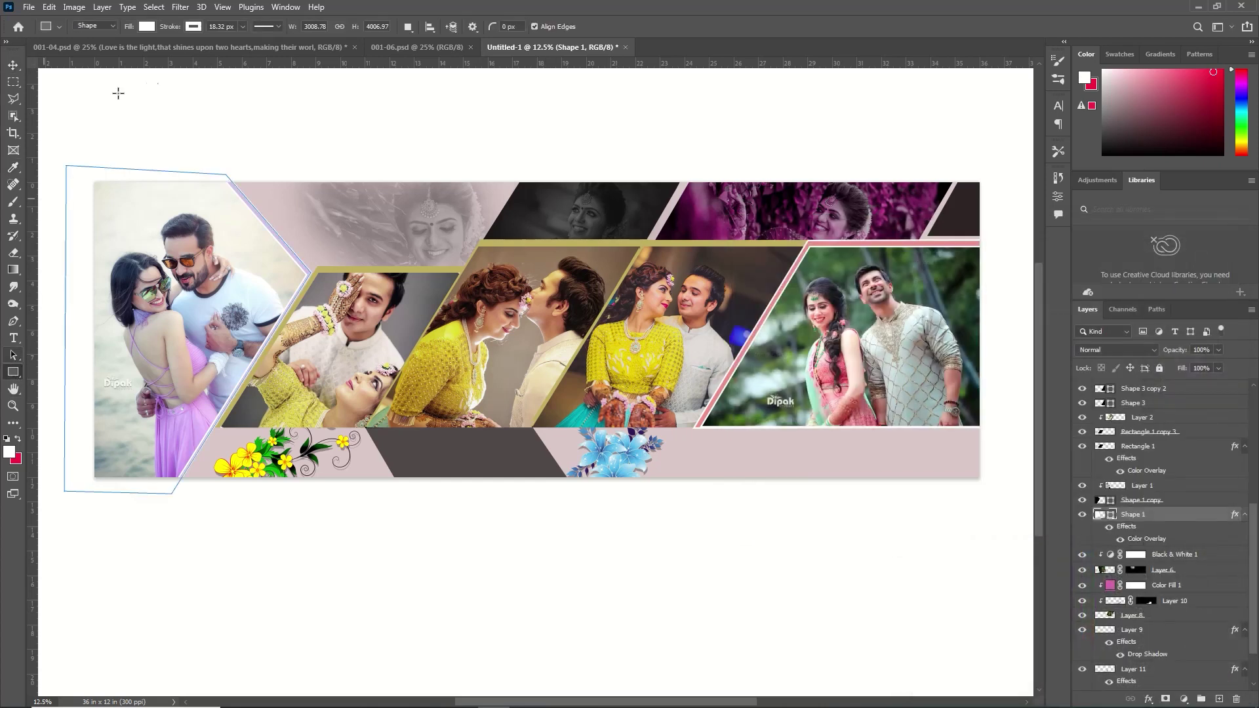
pyautogui.click(195, 28)
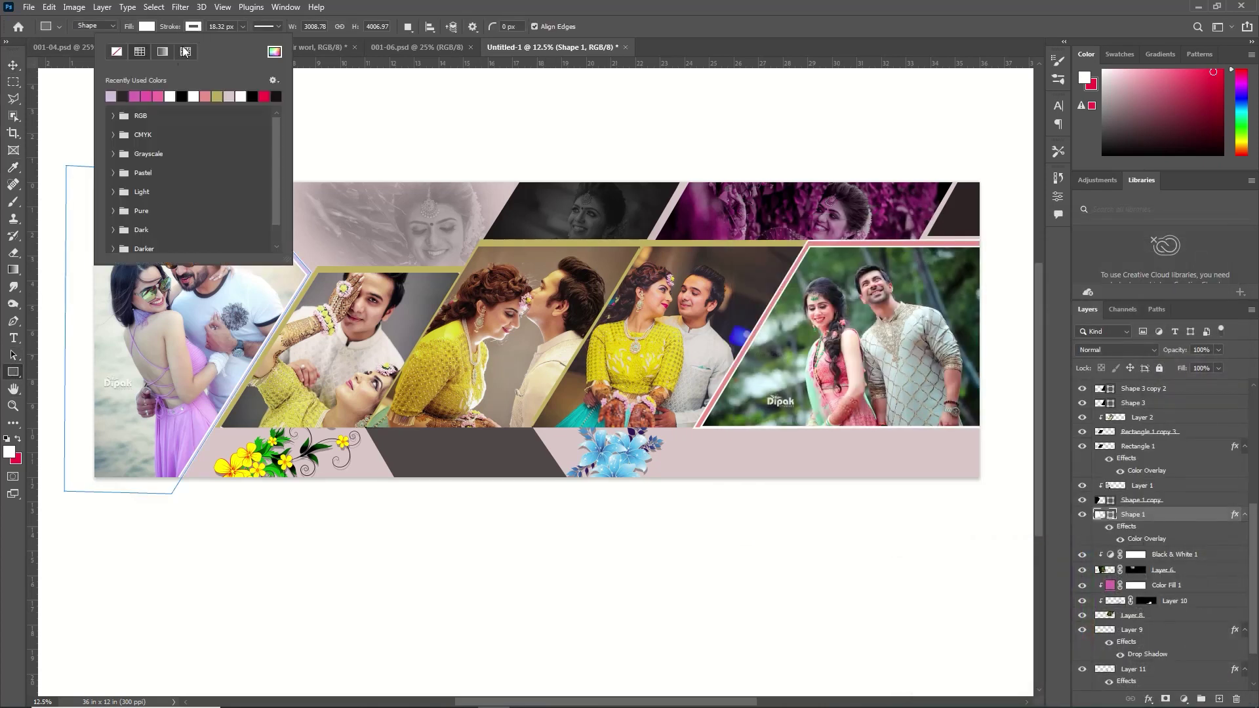
pyautogui.click(116, 51)
pyautogui.click(337, 77)
pyautogui.click(339, 78)
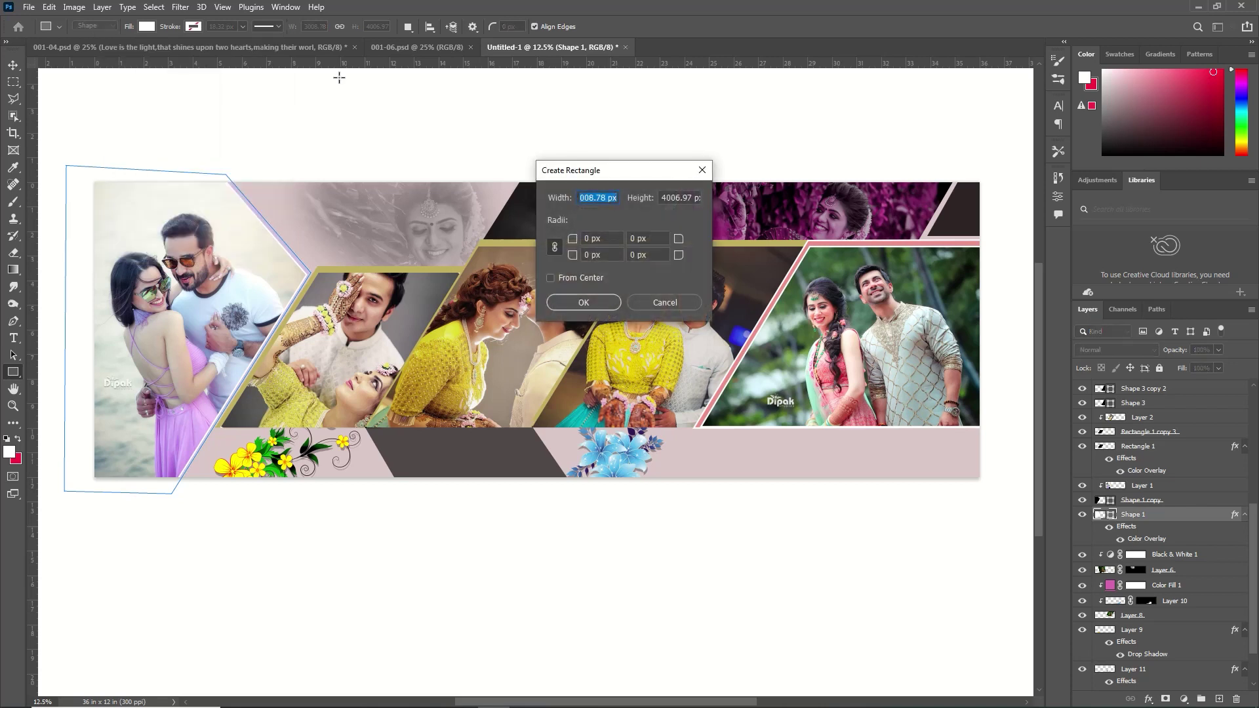
pyautogui.click(702, 170)
pyautogui.press('v')
# - Select Color Fill 1, Layer 10 and Layer 8 together and nudge the tinted bride photo slightly to the left
pyautogui.click(1168, 585)
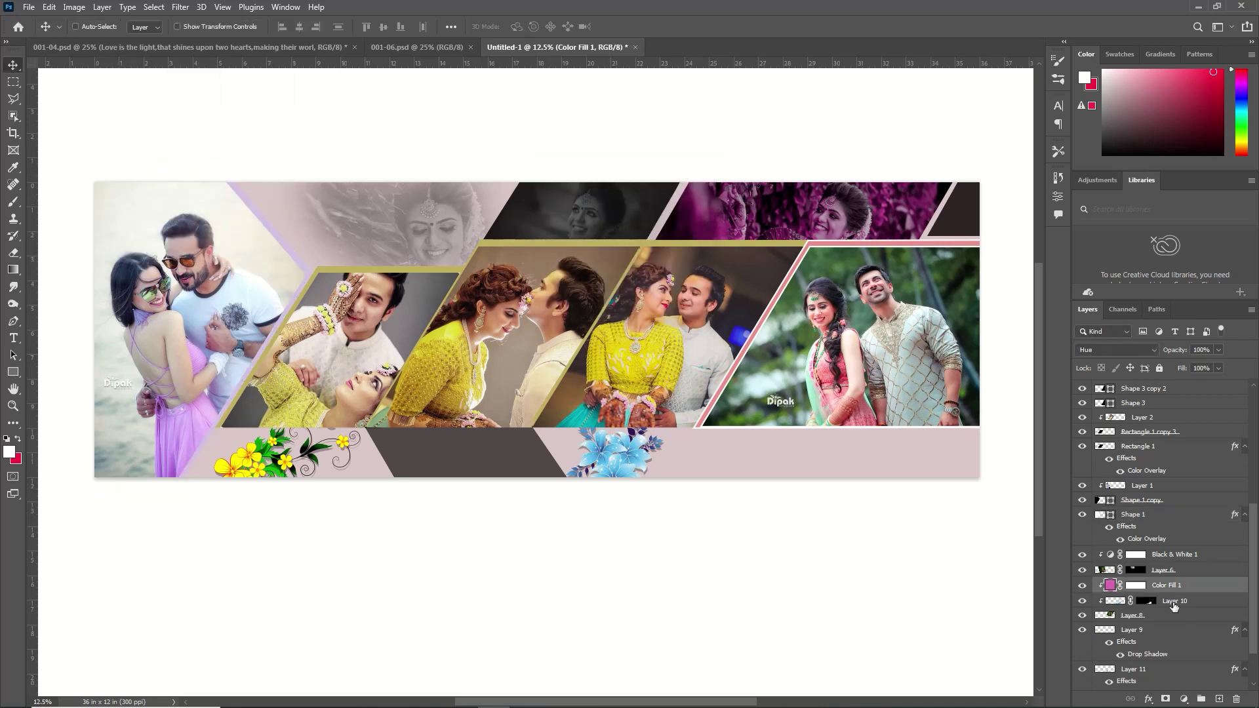
pyautogui.keyDown('shift'); pyautogui.click(1174, 601); pyautogui.keyUp('shift')
pyautogui.keyDown('ctrl'); pyautogui.click(1143, 617); pyautogui.keyUp('ctrl')
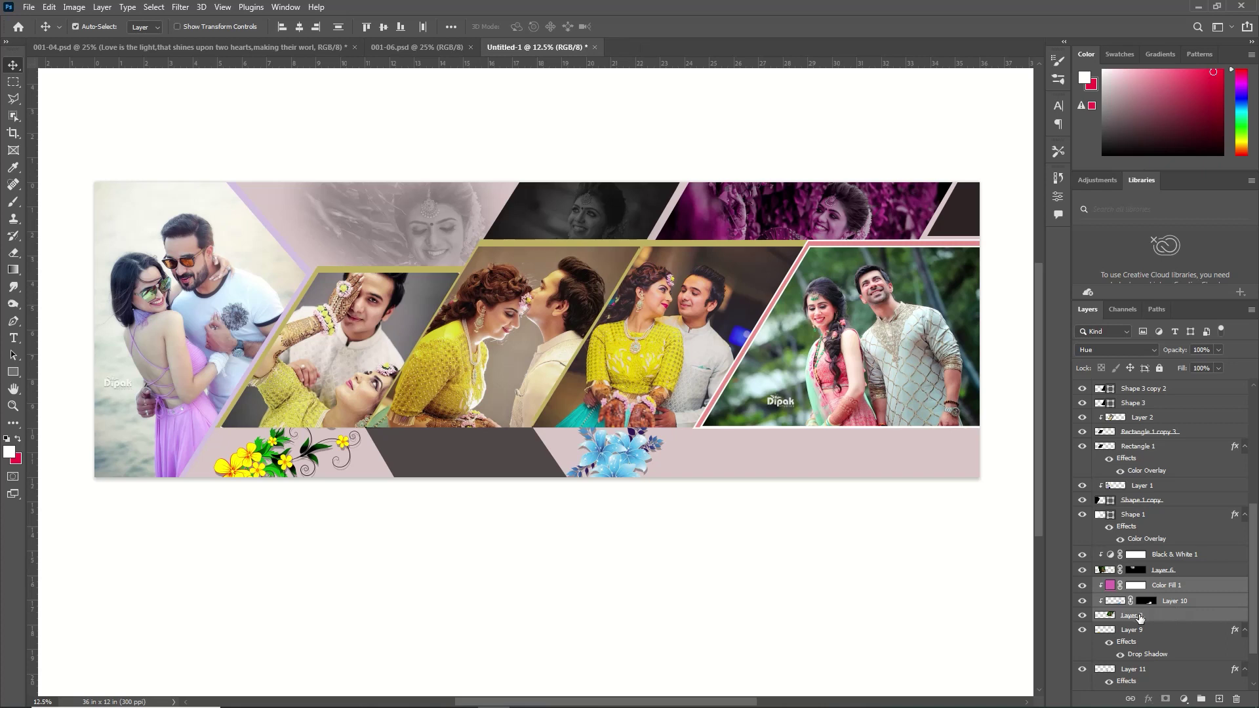
pyautogui.press('Left')
pyautogui.press('Left')
pyautogui.press('Left')
pyautogui.press('Left')
pyautogui.press('Left')
pyautogui.press('Left')
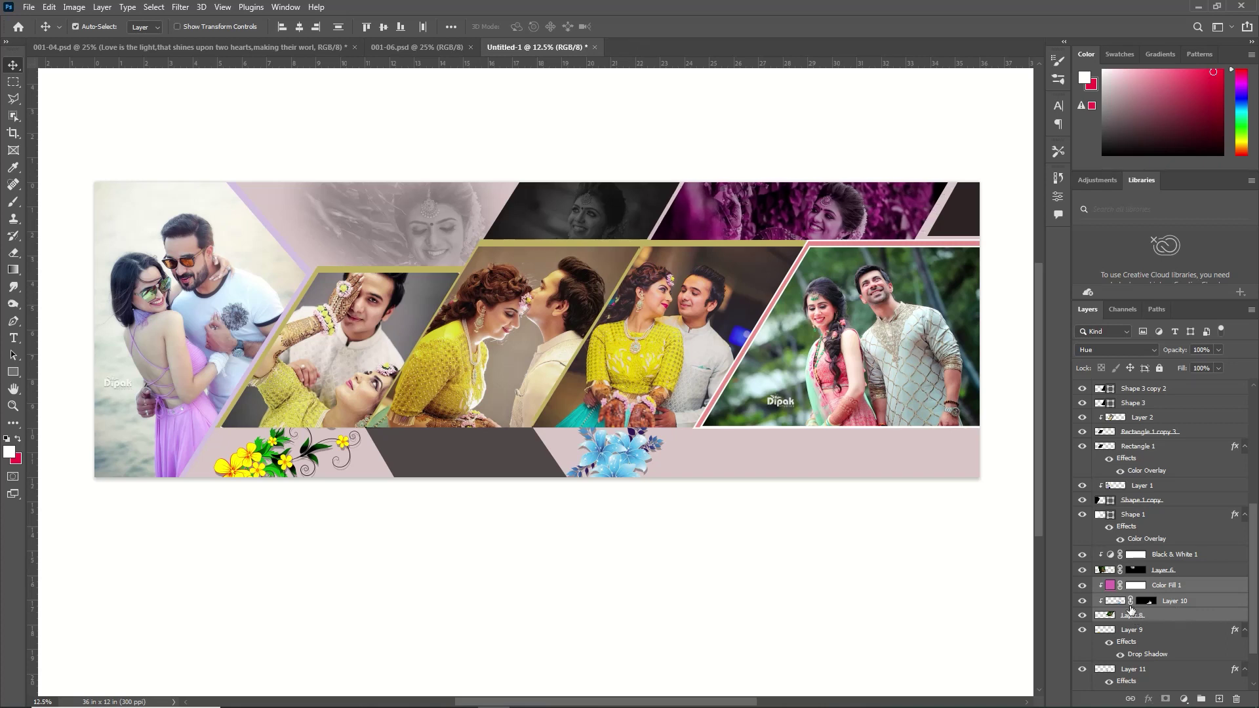
pyautogui.press('Left')
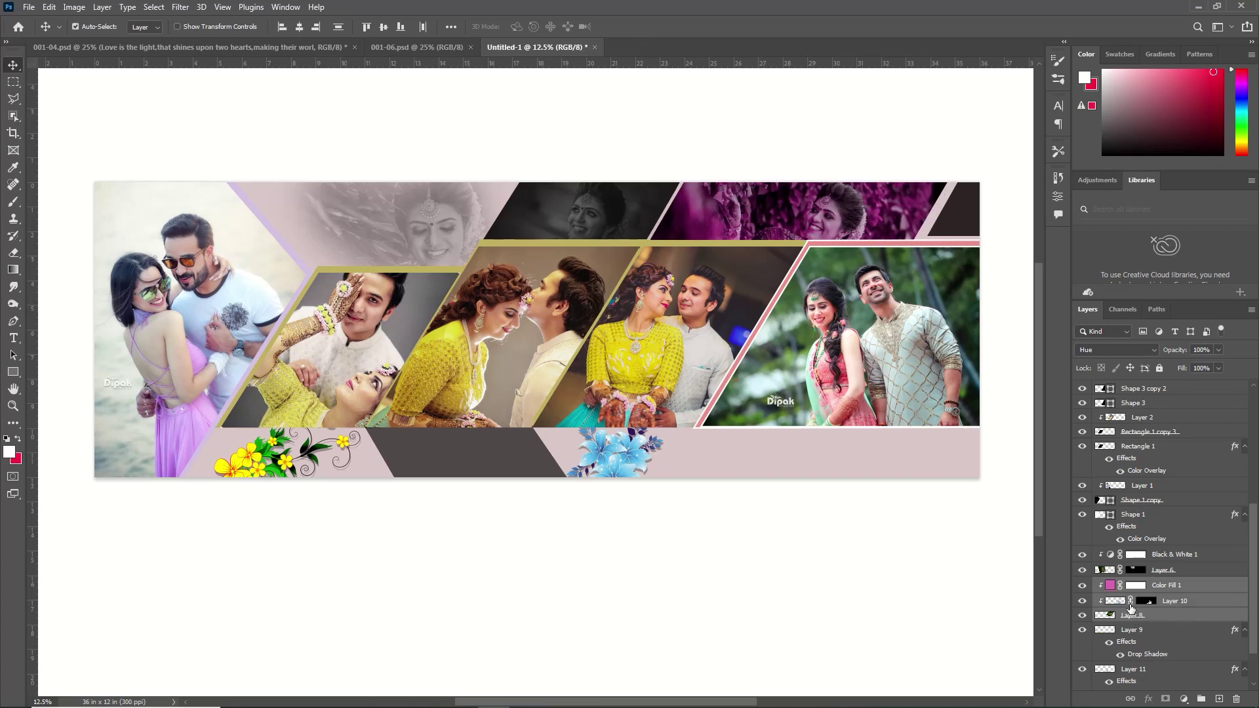
# - Widen the dark corner shape (Shape 5) to about 112.9% and rotate it about −2.16° towards the tinted bride photo
pyautogui.click(948, 214)
pyautogui.hotkey('ctrl', 't')
pyautogui.moveTo(928, 208); pyautogui.dragTo(920, 209)
pyautogui.moveTo(897, 163); pyautogui.dragTo(715, 5)
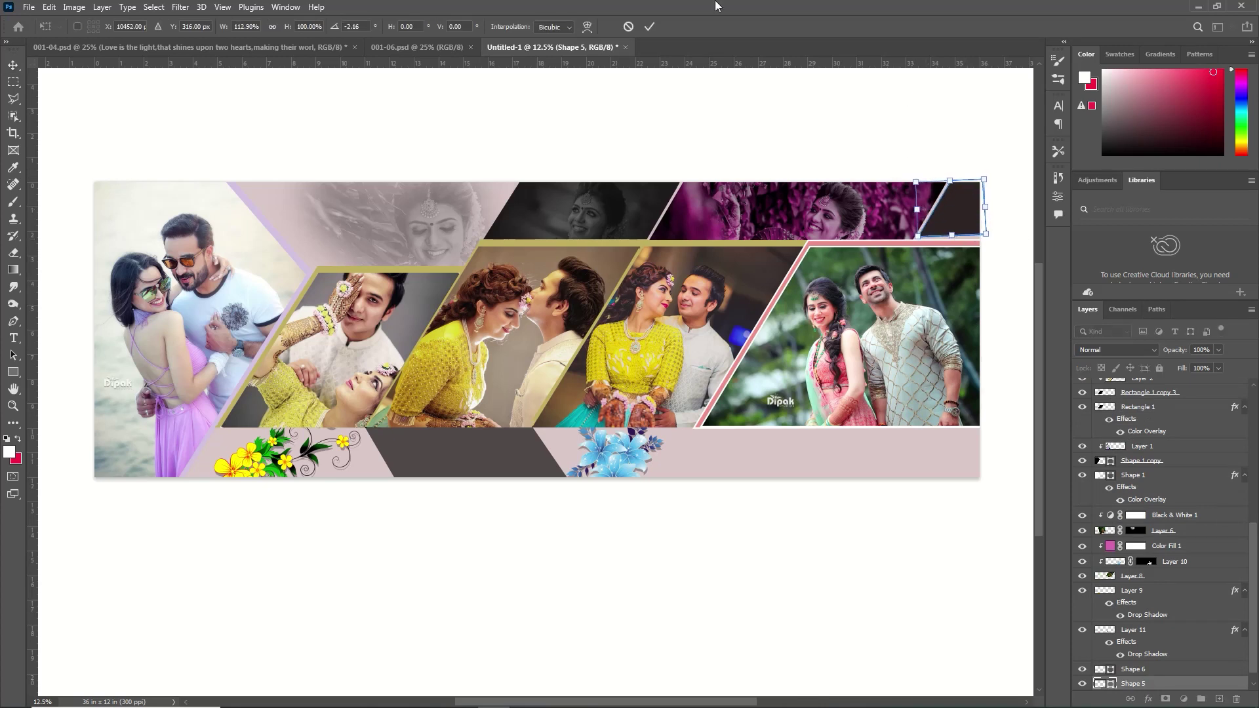
# - Copy the "Love is the light" quote line from 001-04.psd into the album page and move its layer directly above the Background
pyautogui.click(400, 45)
pyautogui.click(199, 46)
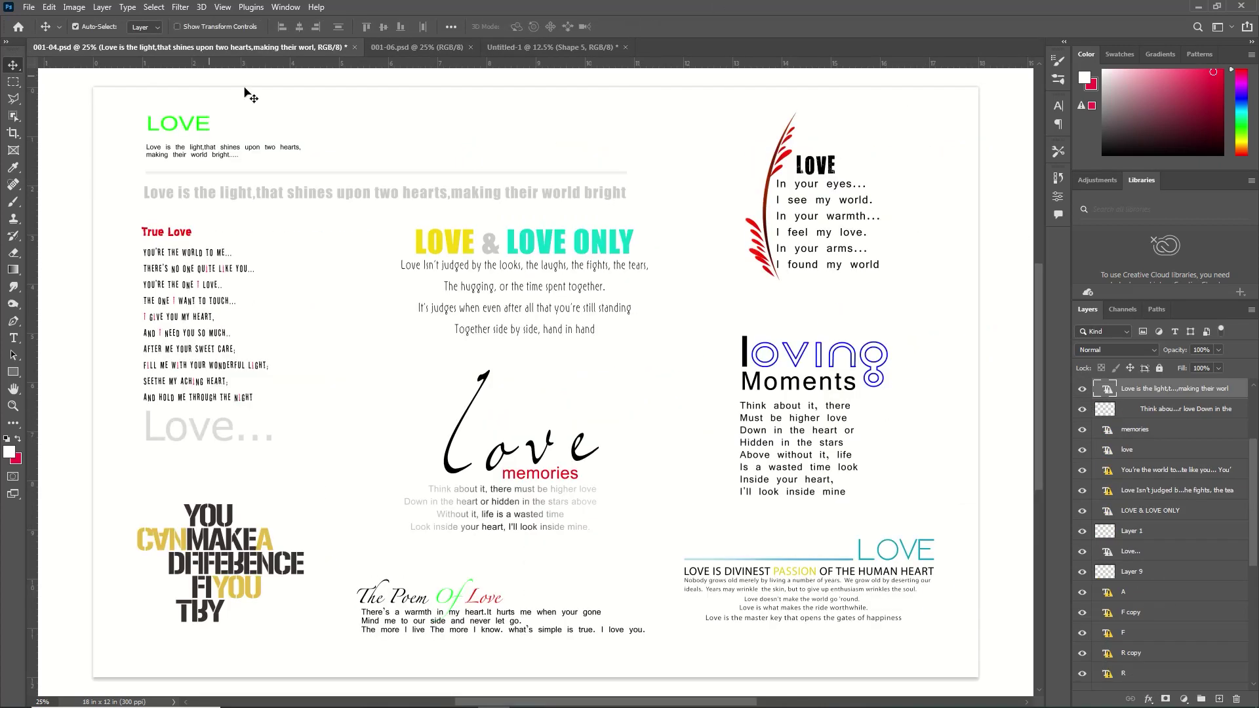
pyautogui.moveTo(320, 196); pyautogui.dragTo(716, 479)
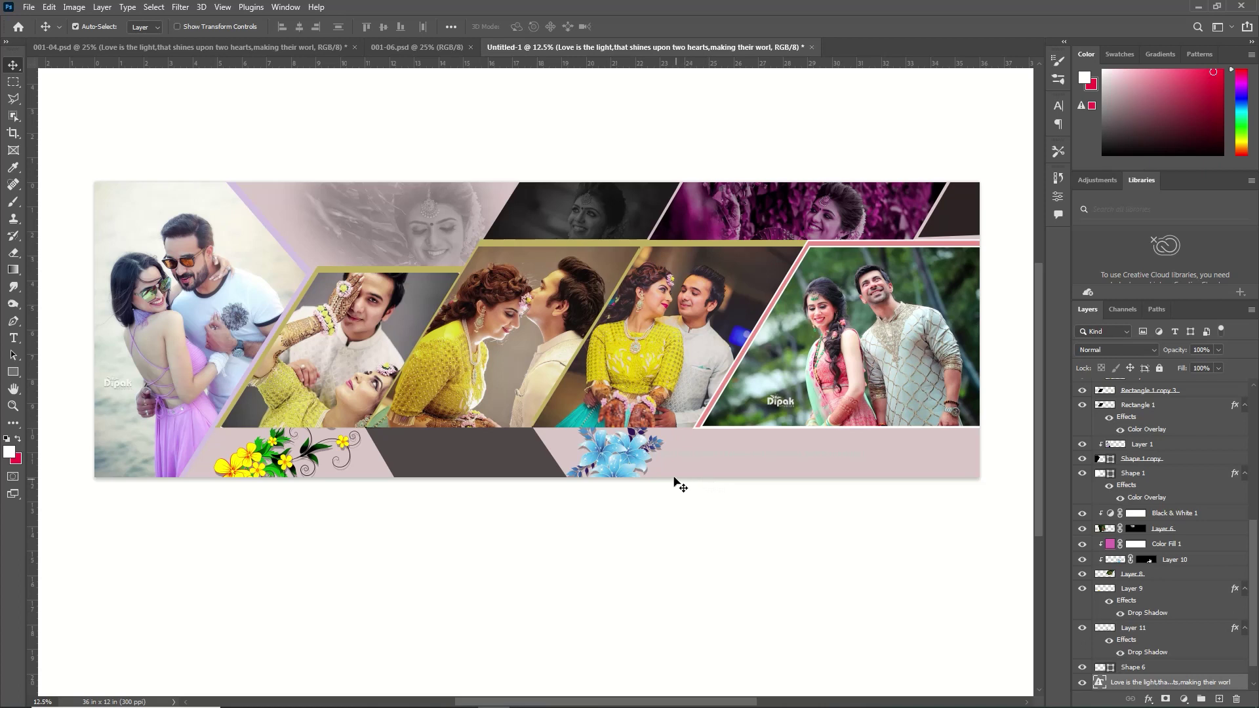
pyautogui.scroll(-2, 1174, 625)
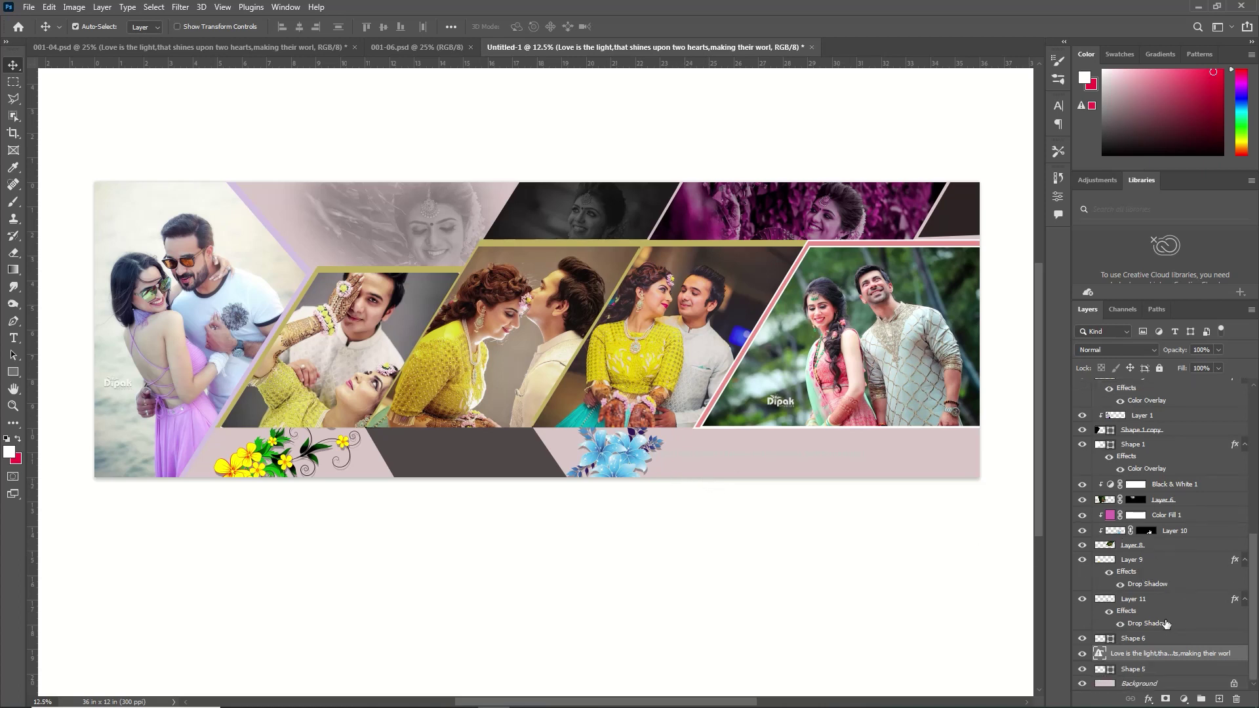
pyautogui.moveTo(1152, 658); pyautogui.dragTo(1163, 674)
# - Give the "Love is the light" text layer a Color Overlay in a stronger purple
pyautogui.doubleClick(1167, 668)
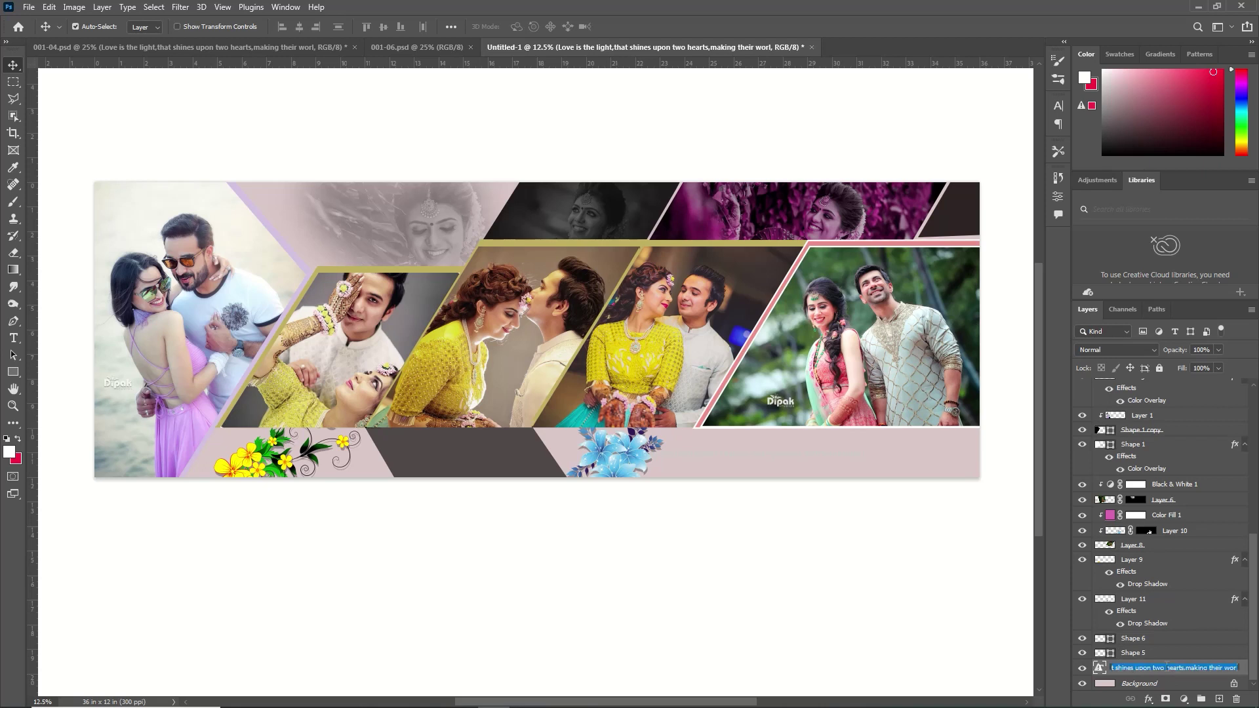
pyautogui.click(1250, 677)
pyautogui.doubleClick(1242, 672)
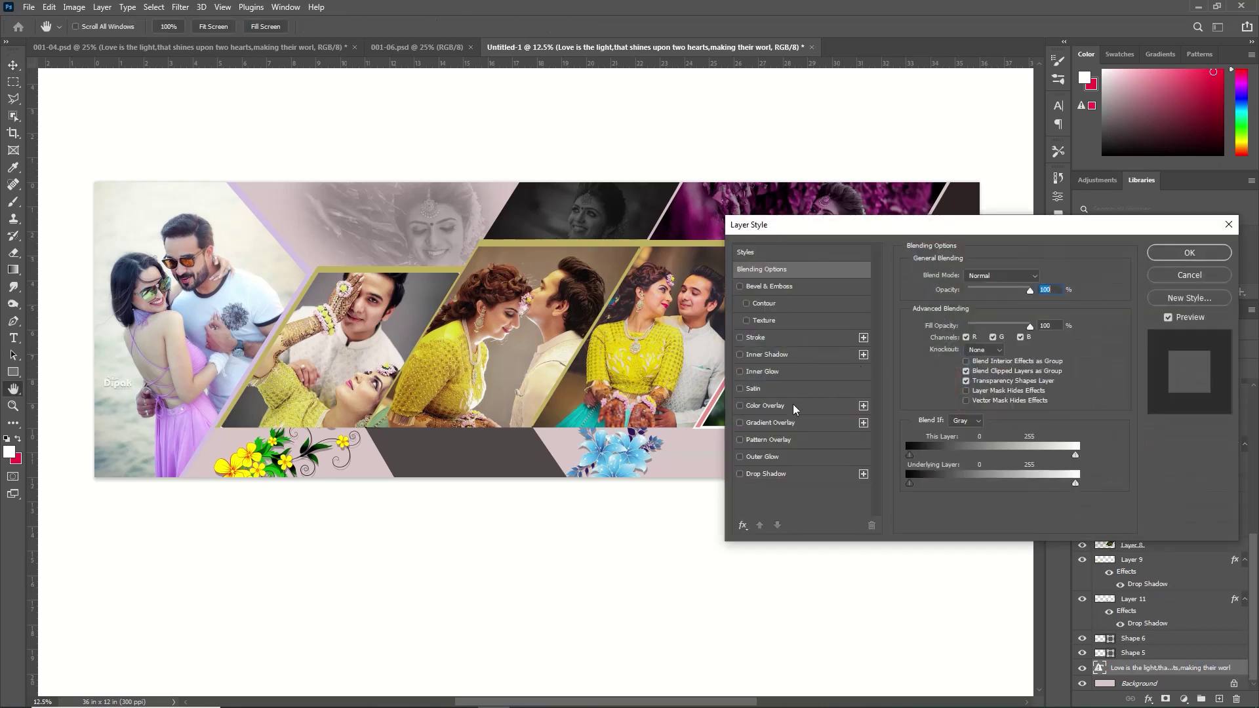
pyautogui.click(780, 406)
pyautogui.moveTo(924, 233); pyautogui.dragTo(990, 185)
pyautogui.click(1108, 231)
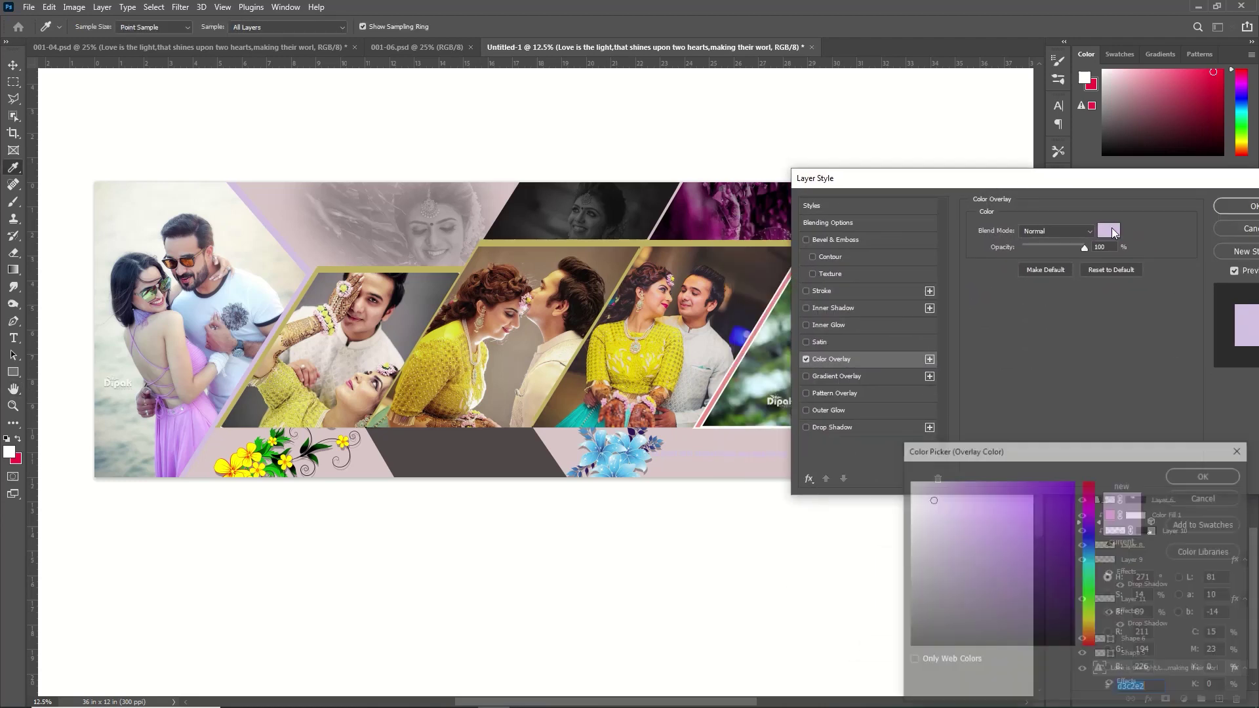
pyautogui.moveTo(971, 523); pyautogui.dragTo(985, 500)
pyautogui.click(1192, 478)
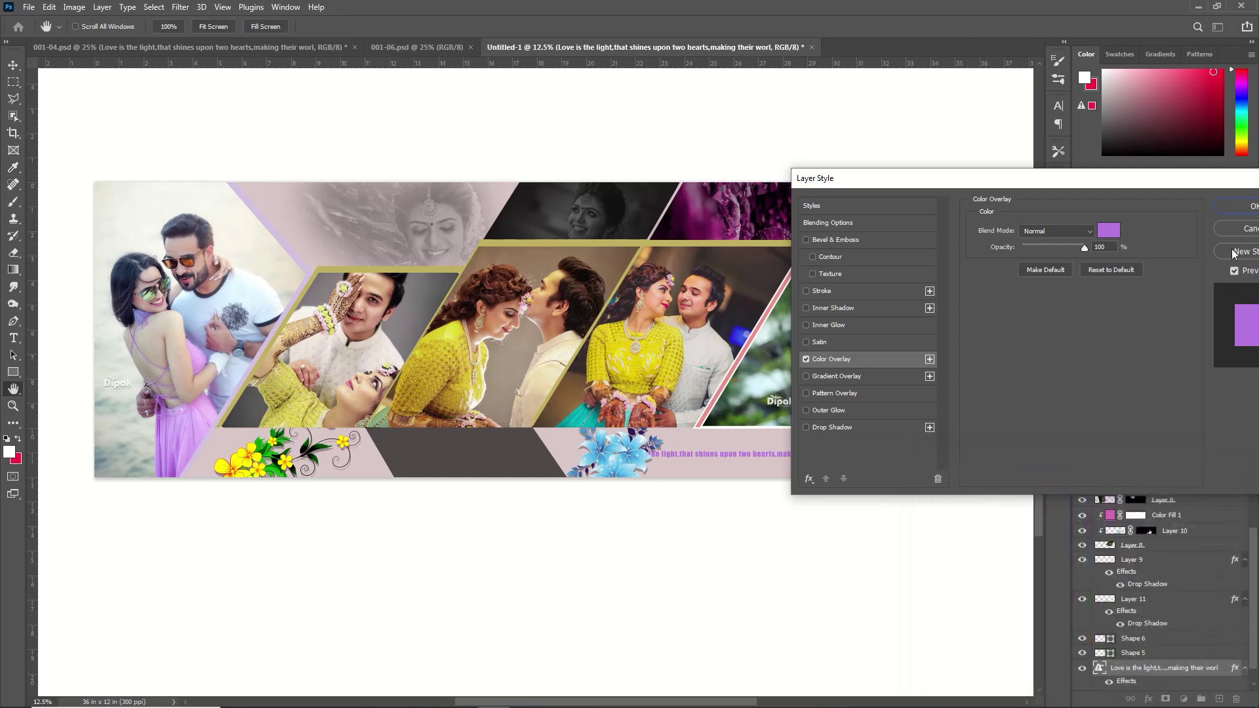
pyautogui.click(1250, 206)
# - Position the "Love is the light" quote line just beneath the last couple photo using Free Transform
pyautogui.hotkey('ctrl', 't')
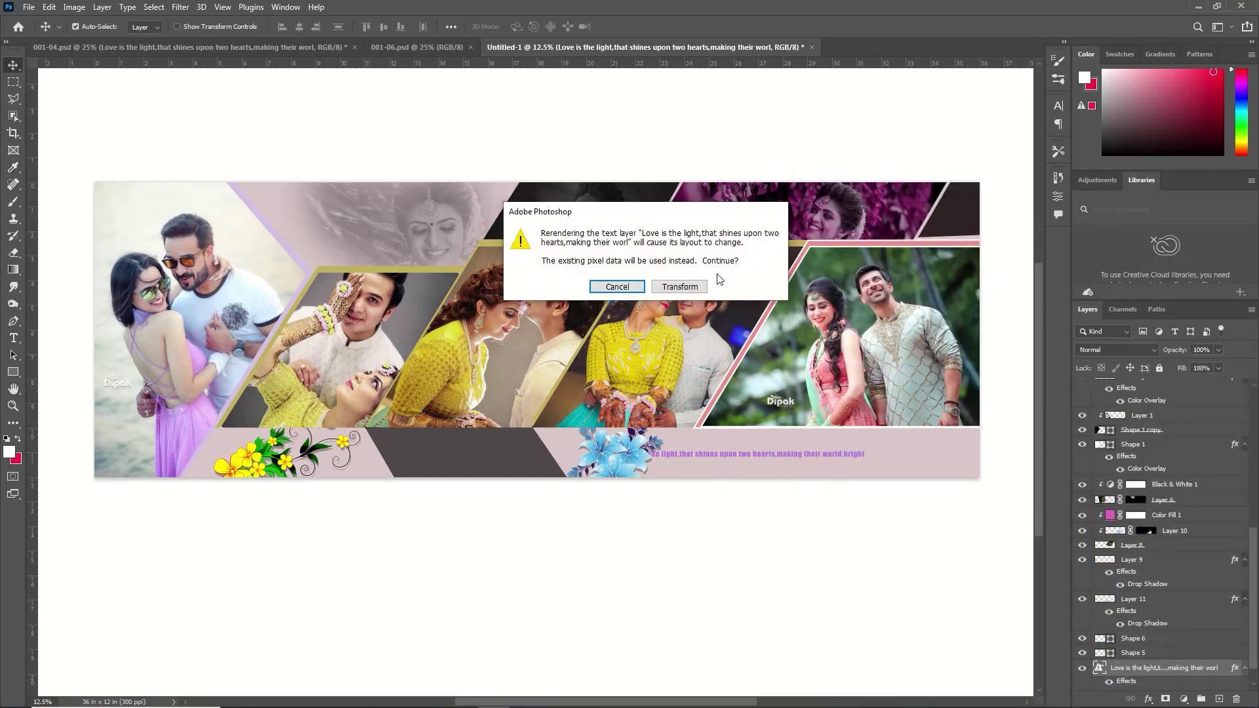
pyautogui.press('Return')
pyautogui.moveTo(786, 465); pyautogui.dragTo(790, 437)
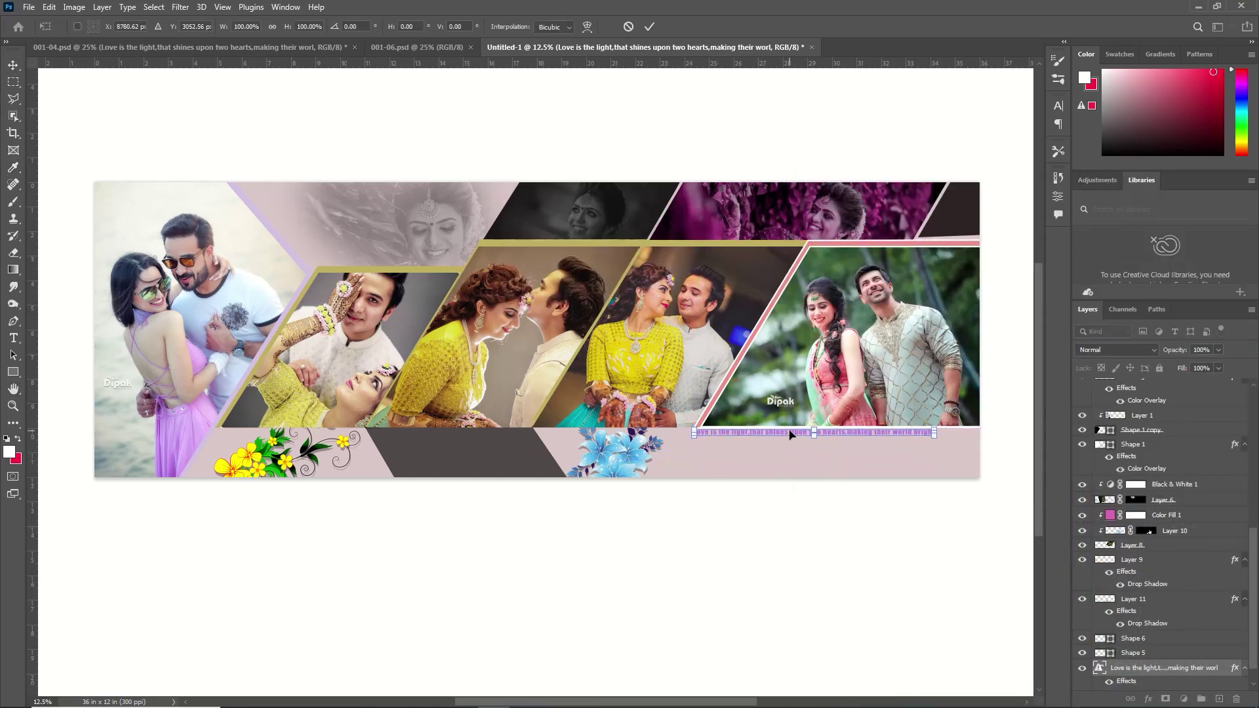
pyautogui.click(649, 26)
# - Copy the green "sweet moments WEDDING DAY" title from 001-06.psd onto the lower dark band between the two flower motifs using Free Transform
pyautogui.click(434, 455)
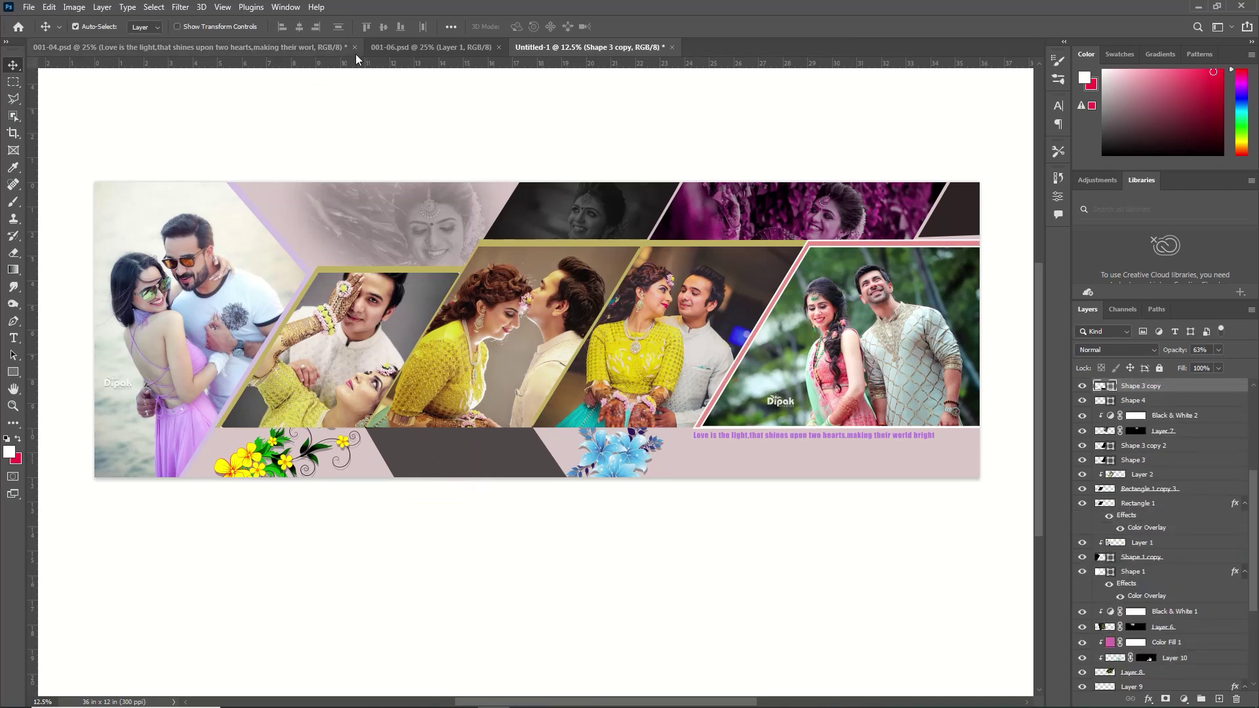
pyautogui.click(431, 47)
pyautogui.moveTo(614, 100); pyautogui.dragTo(462, 473)
pyautogui.hotkey('ctrl', 't')
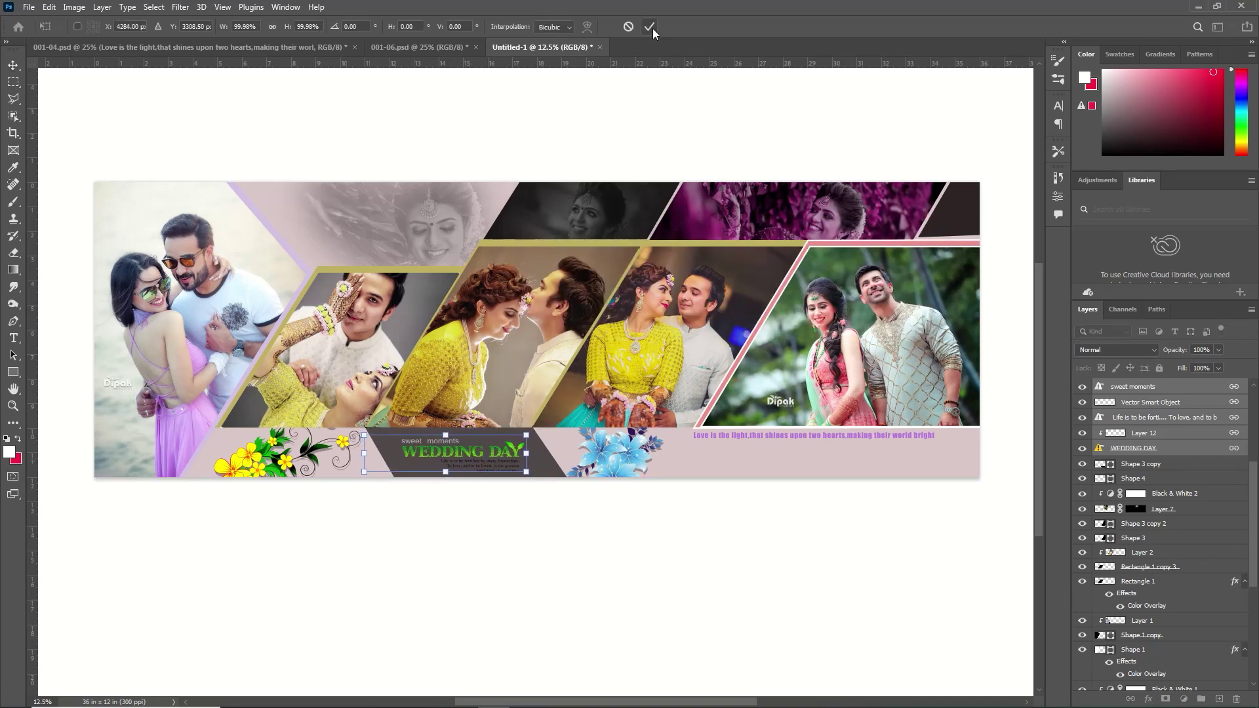
pyautogui.click(649, 26)
# - Give the "WEDDING DAY" text layer on the lower dark band a yellow Color Overlay, e1e04a
pyautogui.click(1199, 451)
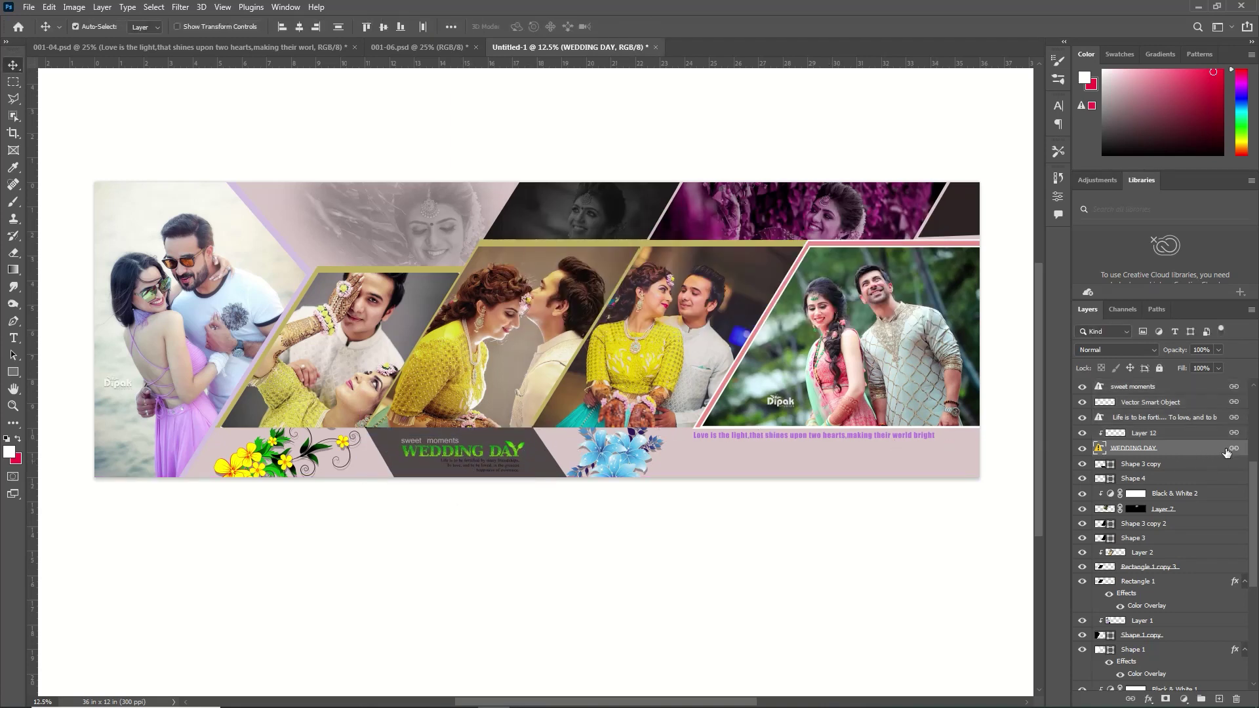
pyautogui.doubleClick(1216, 454)
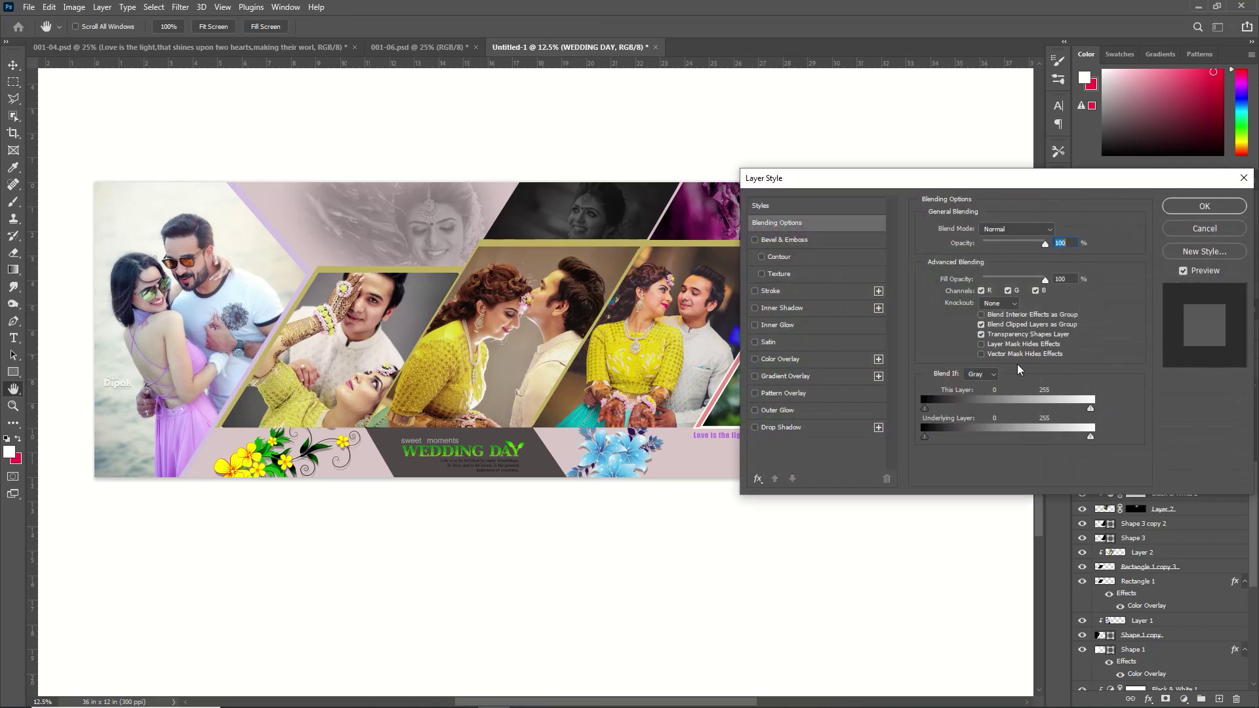
pyautogui.click(759, 362)
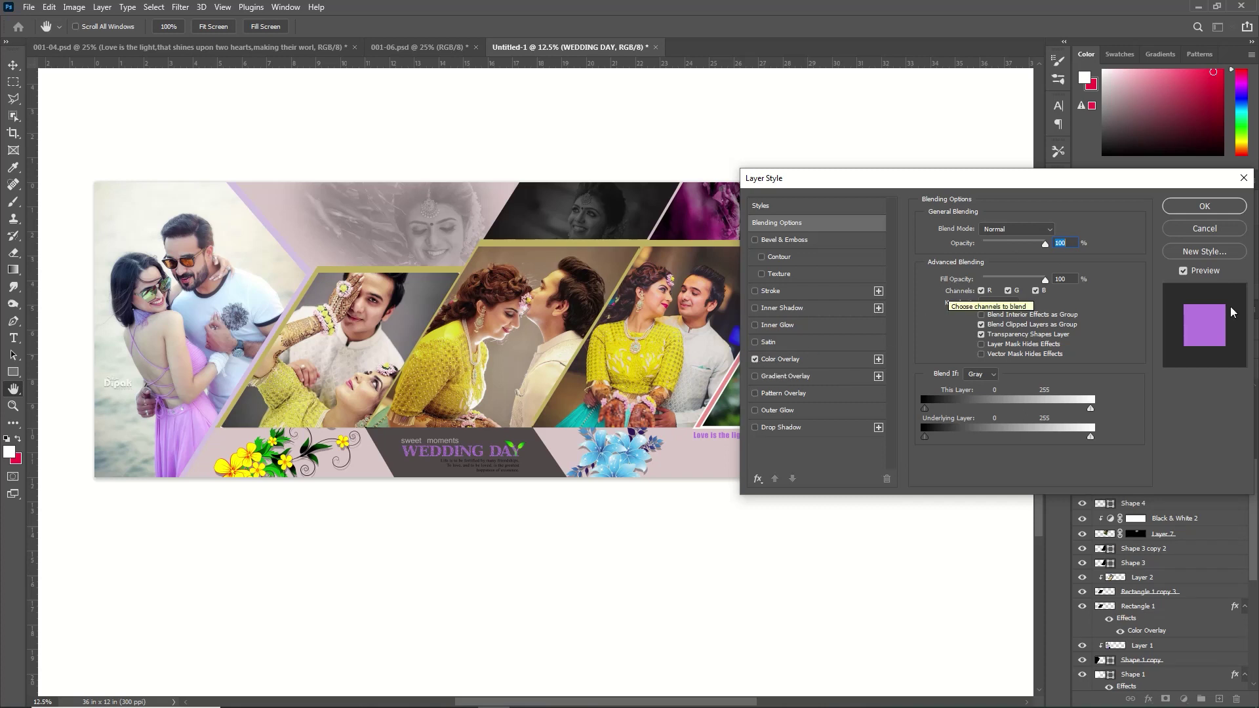
pyautogui.click(794, 361)
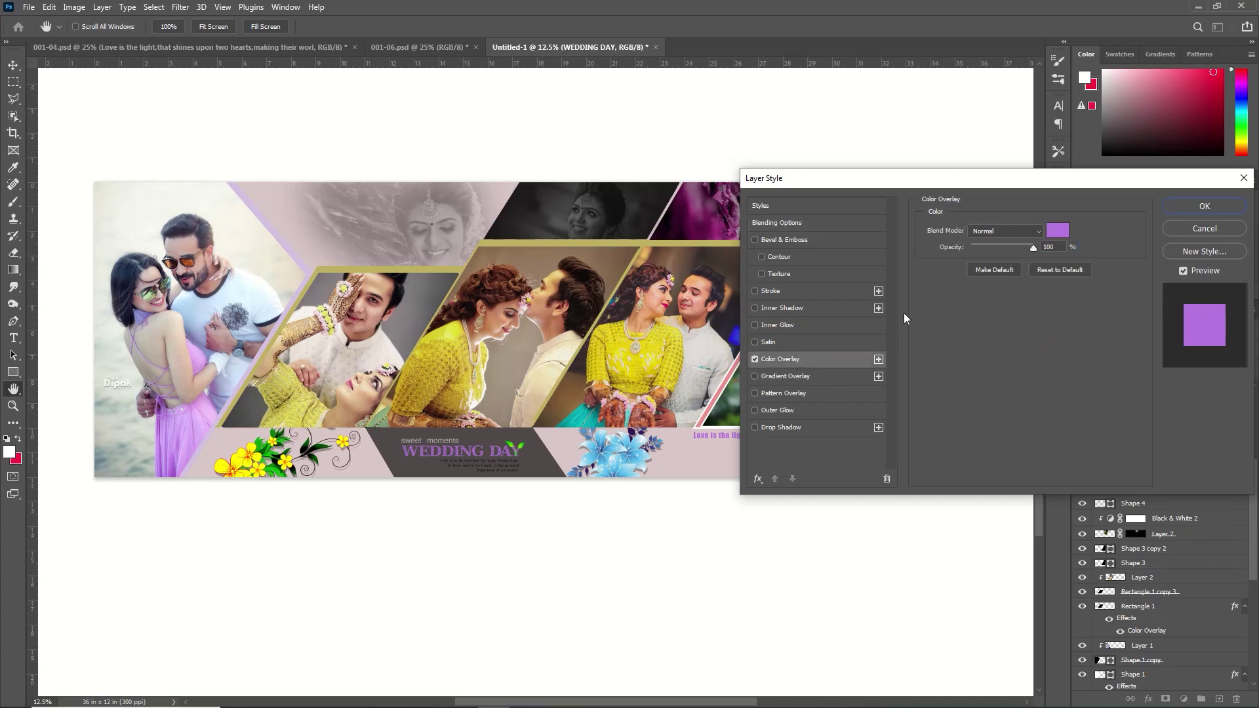
pyautogui.click(1057, 231)
pyautogui.click(646, 315)
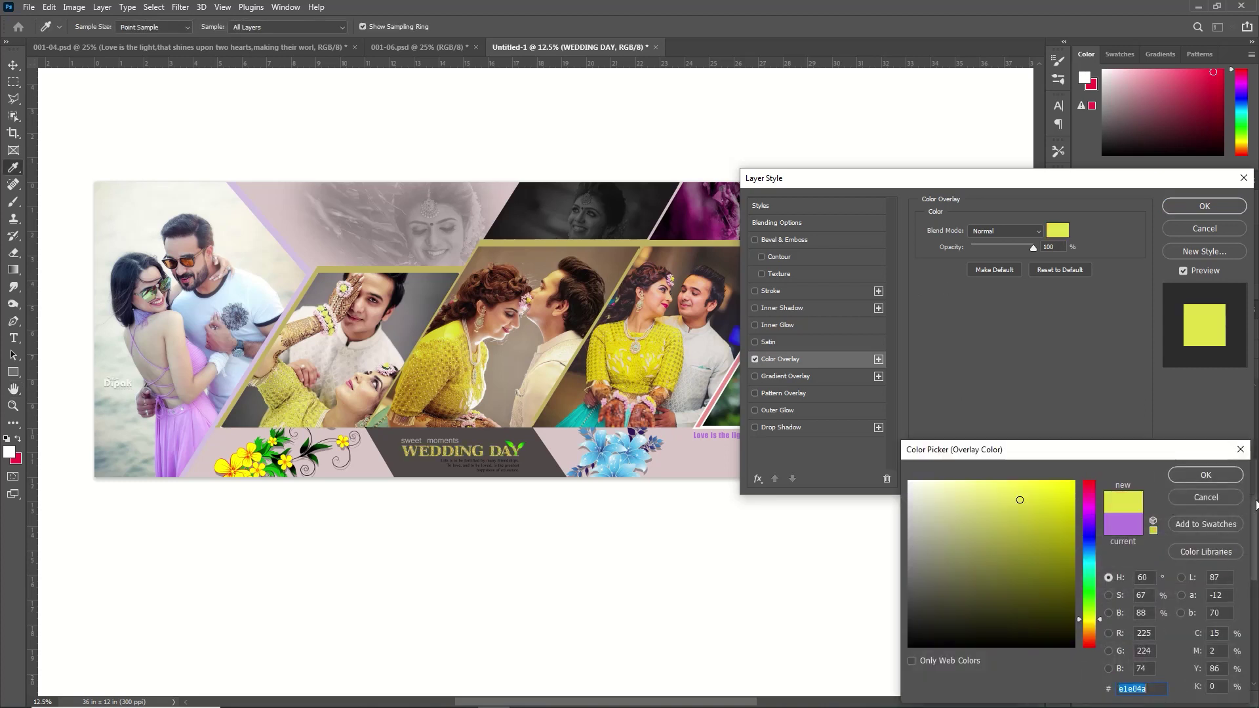
pyautogui.click(1203, 474)
pyautogui.click(1204, 206)
# - Give the dark band behind the "WEDDING DAY" title (Shape 3 copy) the same yellow Color Overlay
pyautogui.press('v')
pyautogui.click(518, 452)
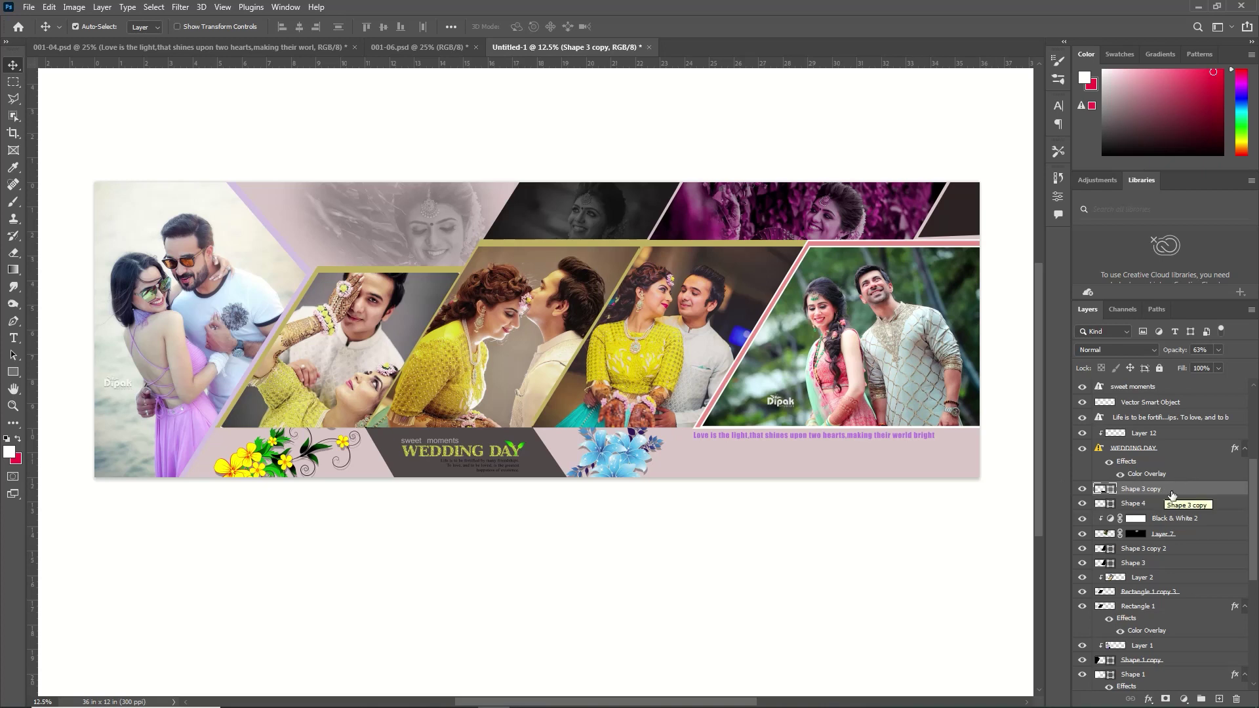
pyautogui.doubleClick(1209, 498)
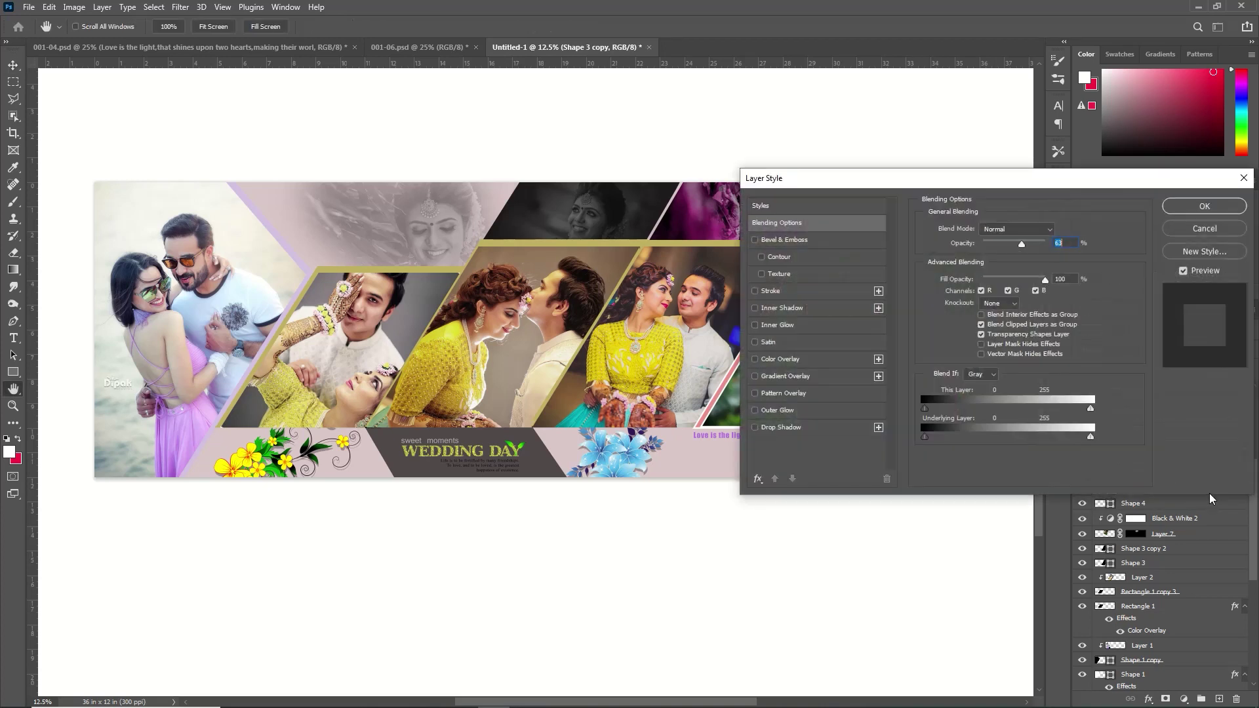
pyautogui.click(820, 360)
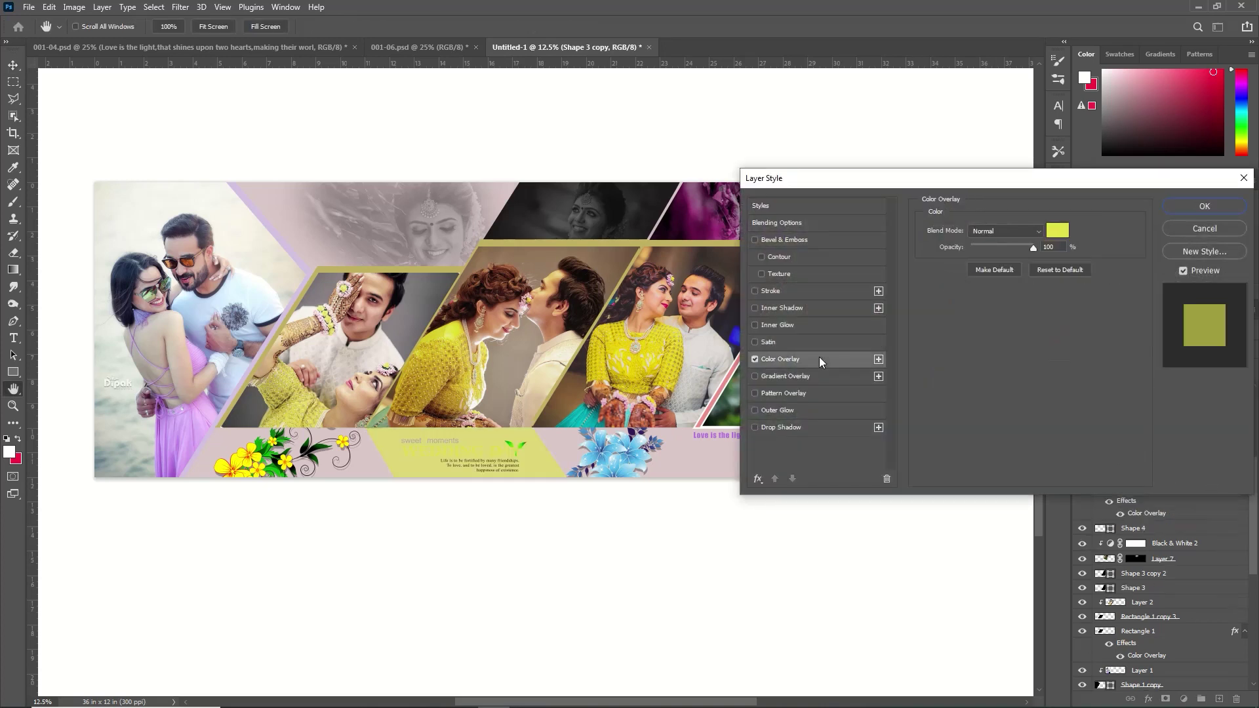
pyautogui.click(1198, 210)
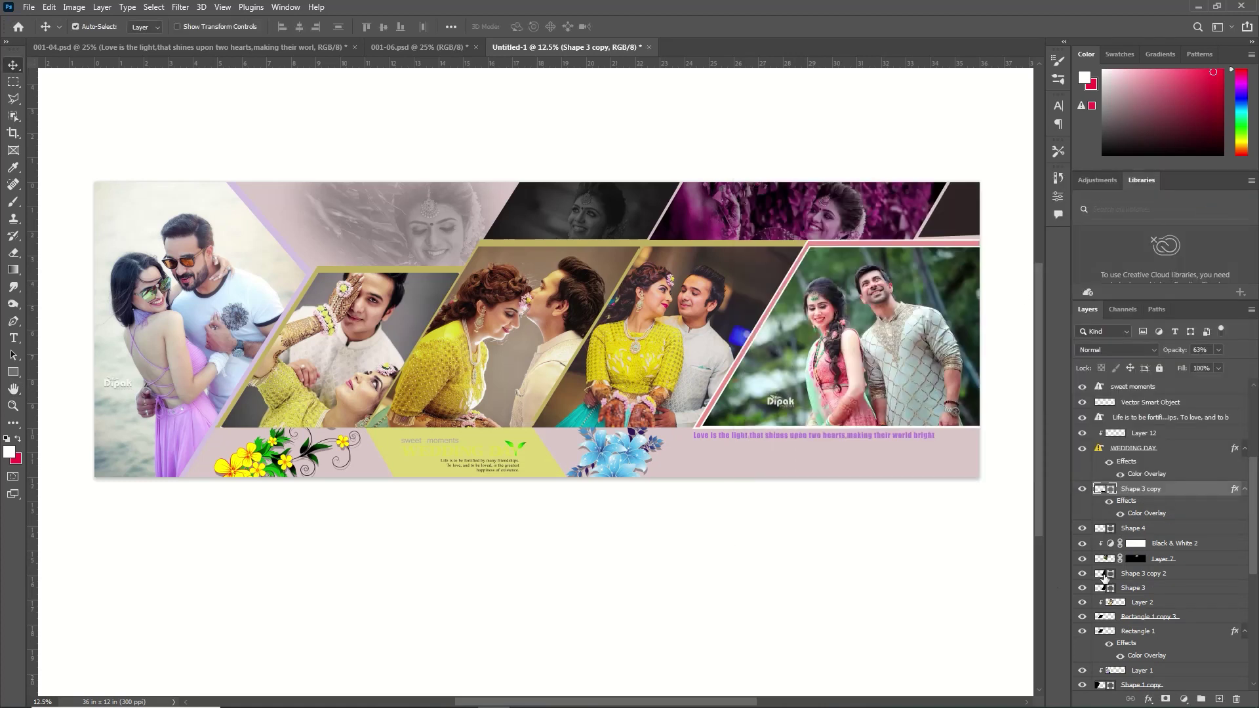
# - Change the Color Overlay of the "WEDDING DAY" text on the yellow band to purple
pyautogui.click(1174, 475)
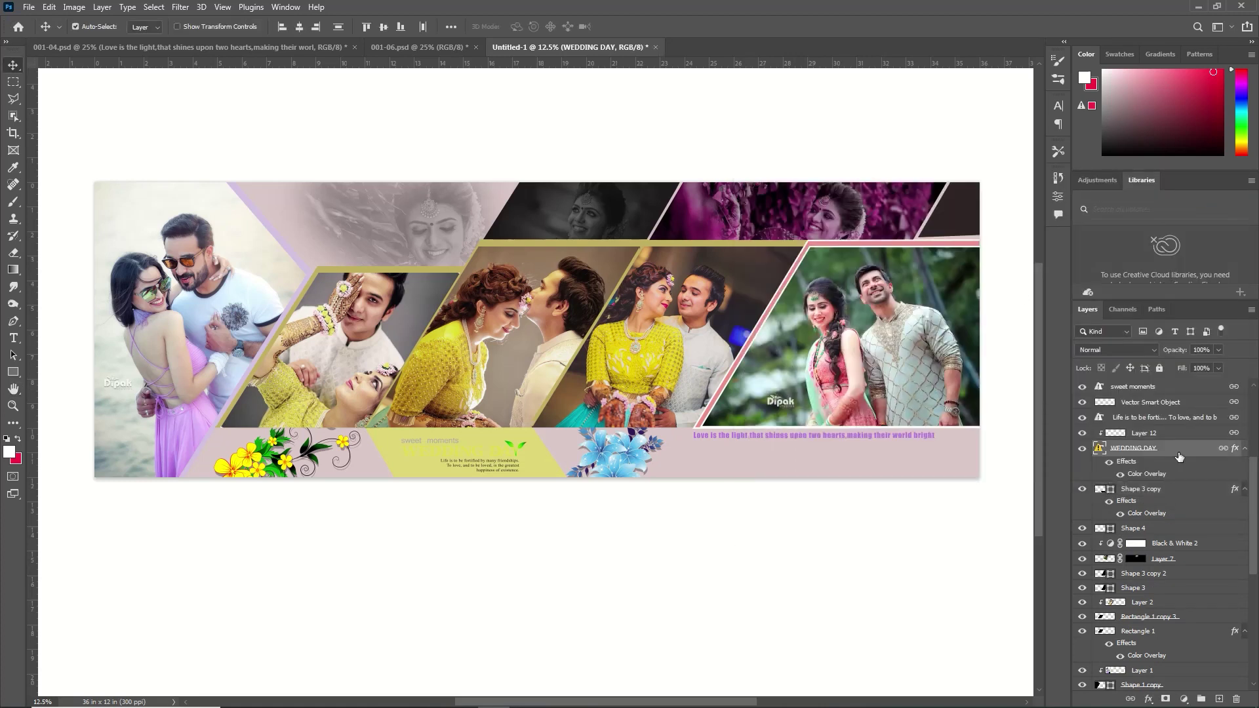
pyautogui.doubleClick(1184, 446)
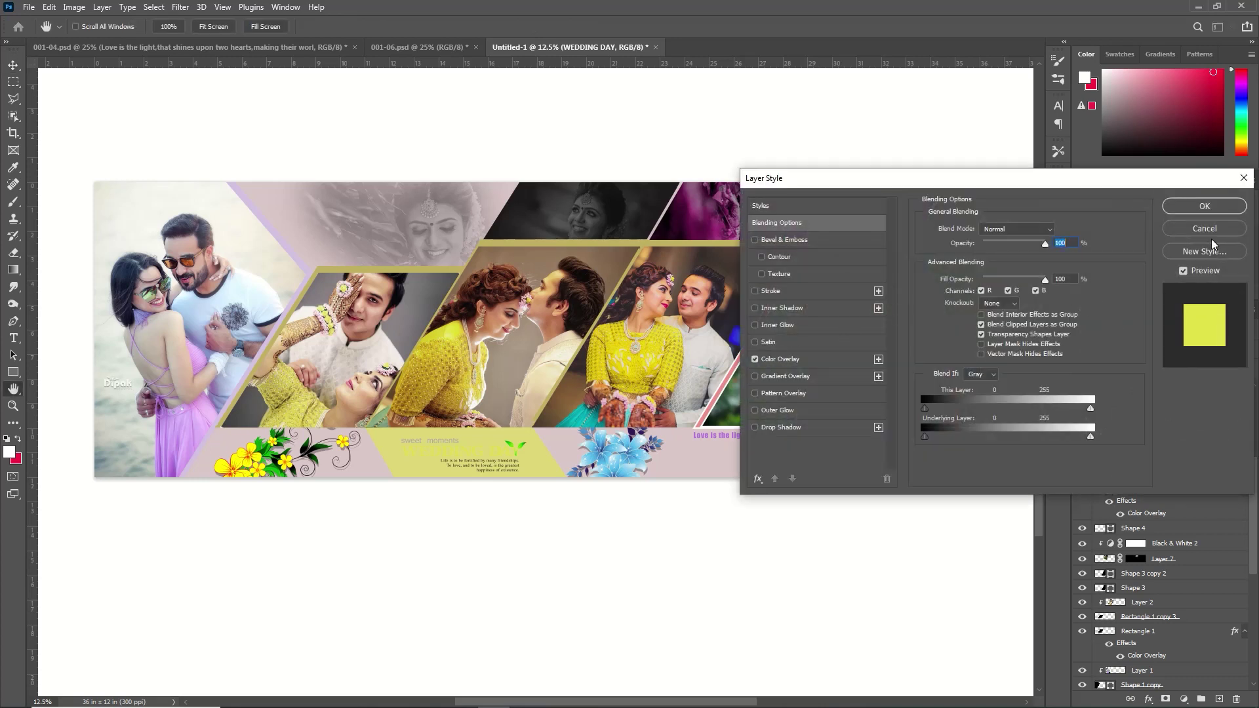
pyautogui.click(815, 362)
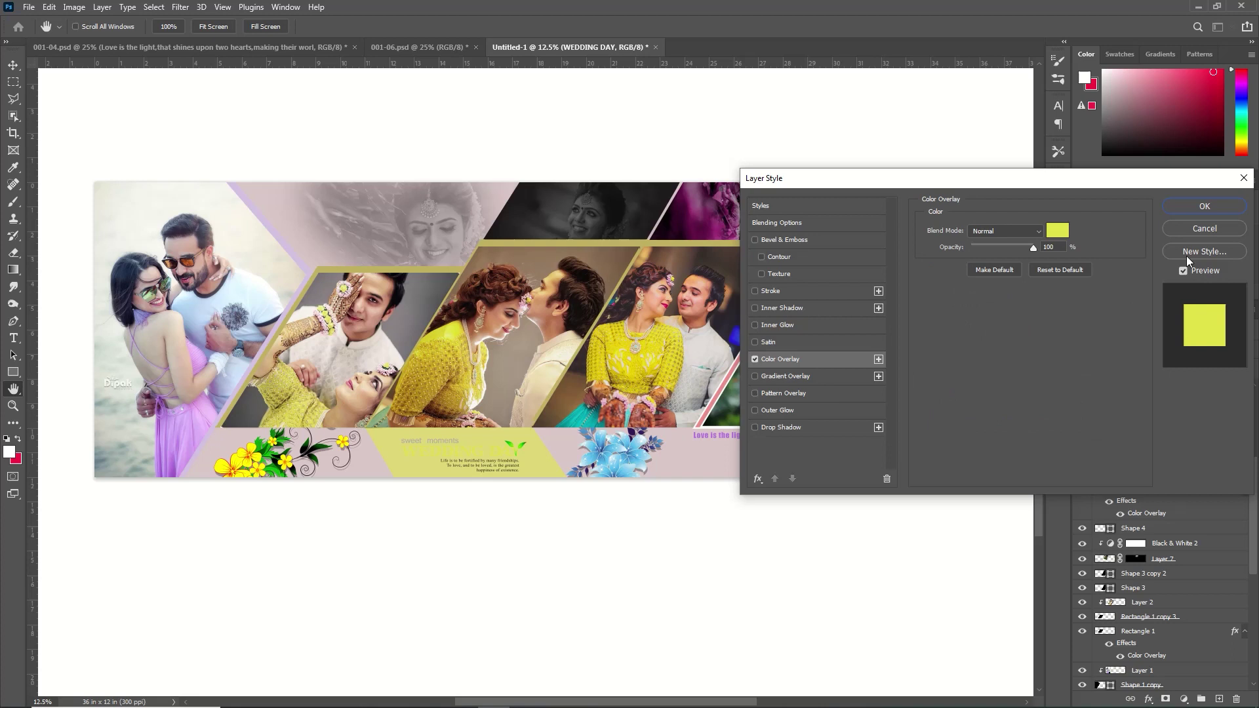
pyautogui.click(1057, 230)
pyautogui.click(970, 518)
pyautogui.click(1203, 473)
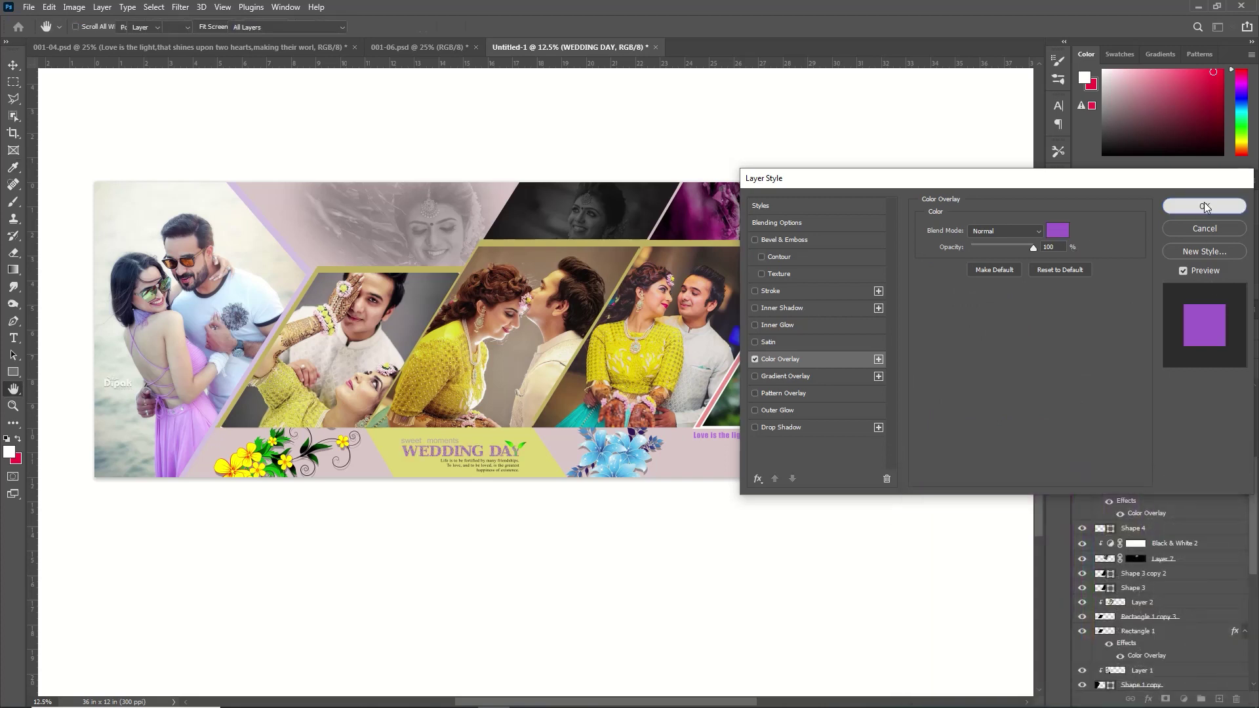
pyautogui.click(1205, 207)
# - Copy the black, pink and cyan "WEDDING DAY" title from 001-06.psd and fit it into the album page's lower corner beneath the last couple photo
pyautogui.click(309, 44)
pyautogui.click(404, 49)
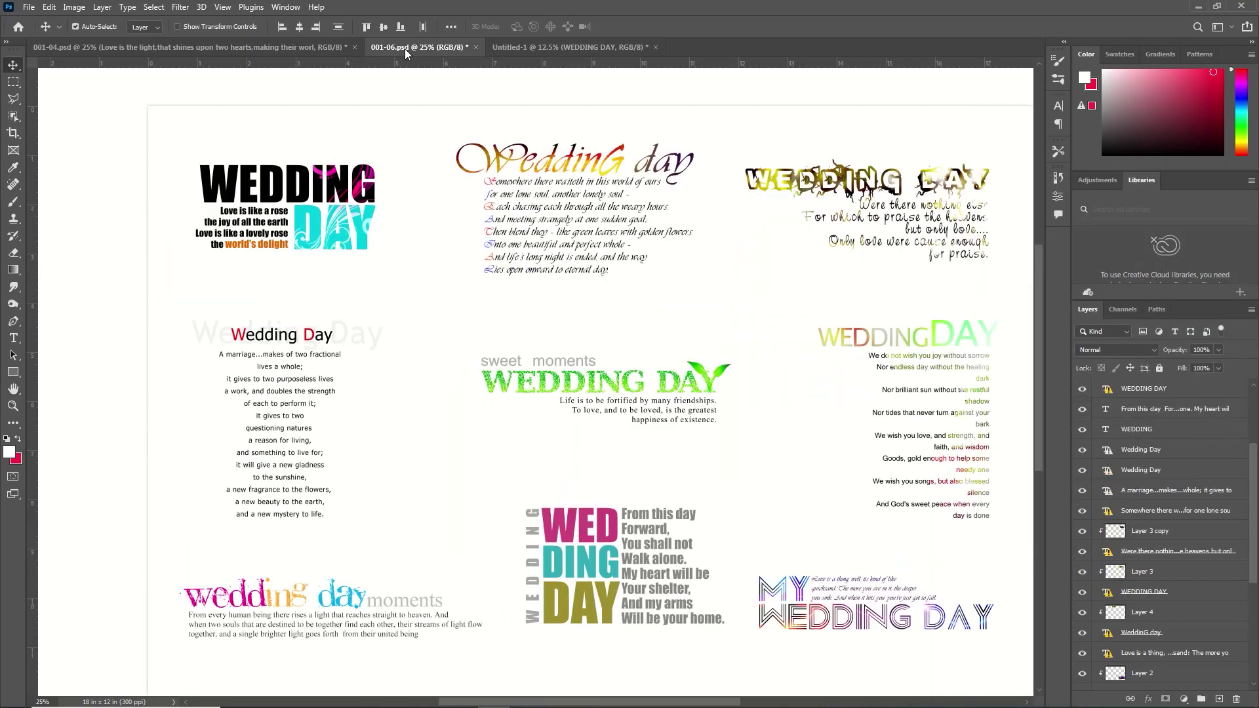
pyautogui.moveTo(328, 226); pyautogui.dragTo(945, 433)
pyautogui.hotkey('ctrl', 't')
pyautogui.press('Return')
pyautogui.click(649, 26)
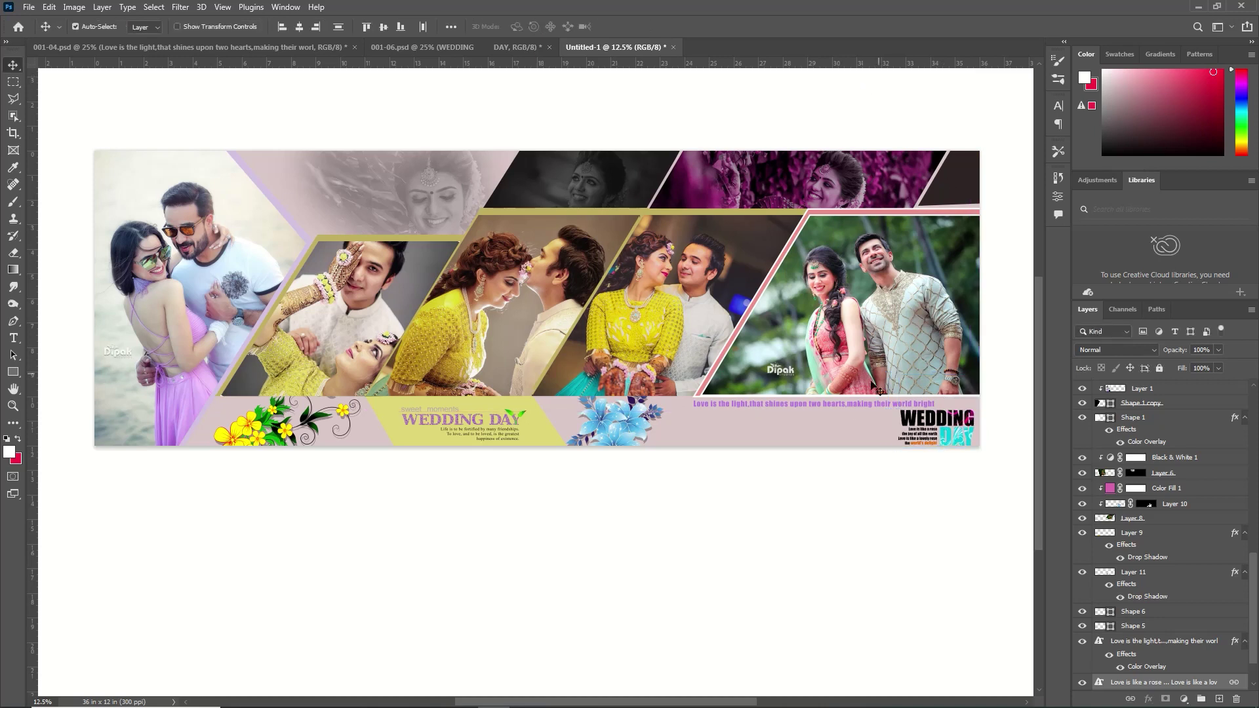
# - Copy the two-line black "Love is the light" quote from 001-04.psd and place it between the blue flowers and the corner "WEDDING DAY" title
pyautogui.click(520, 49)
pyautogui.click(190, 48)
pyautogui.moveTo(266, 166); pyautogui.dragTo(980, 469)
pyautogui.hotkey('ctrl', 't')
pyautogui.press('Return')
pyautogui.moveTo(781, 433); pyautogui.dragTo(739, 433)
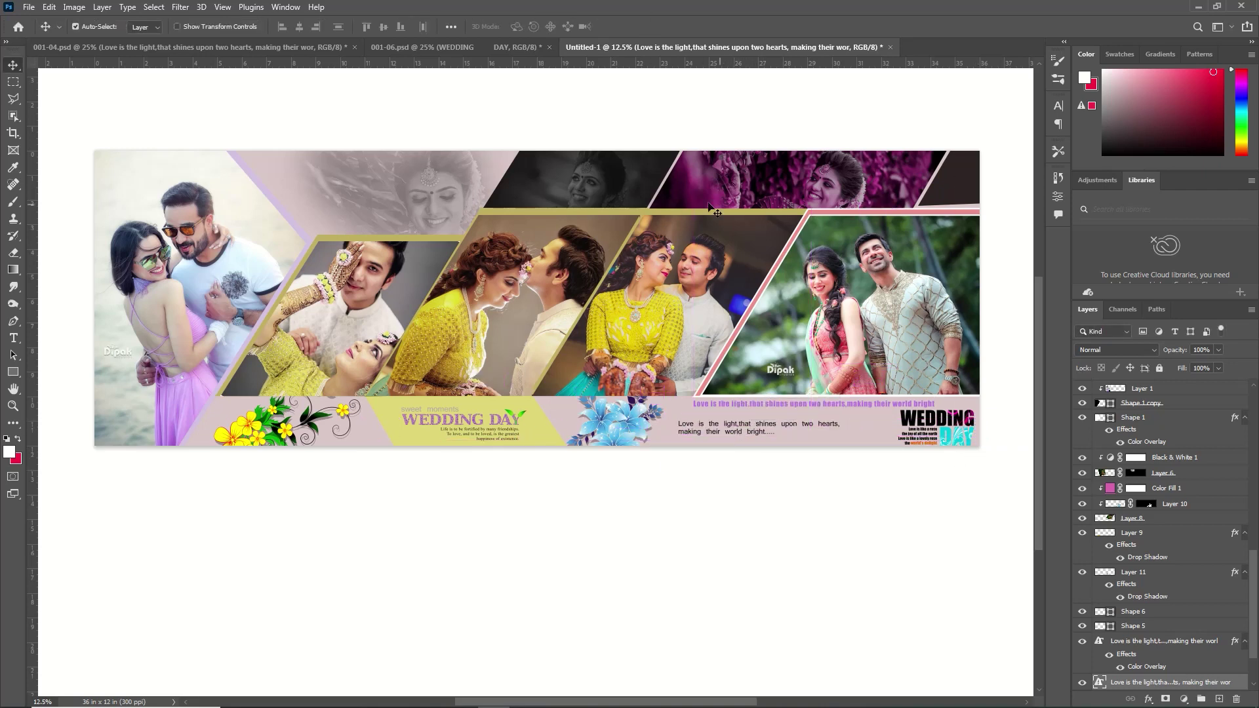
# - Draw a rectangle about 9 × 1 in over the two-line quote and fill it with purple
pyautogui.click(13, 371)
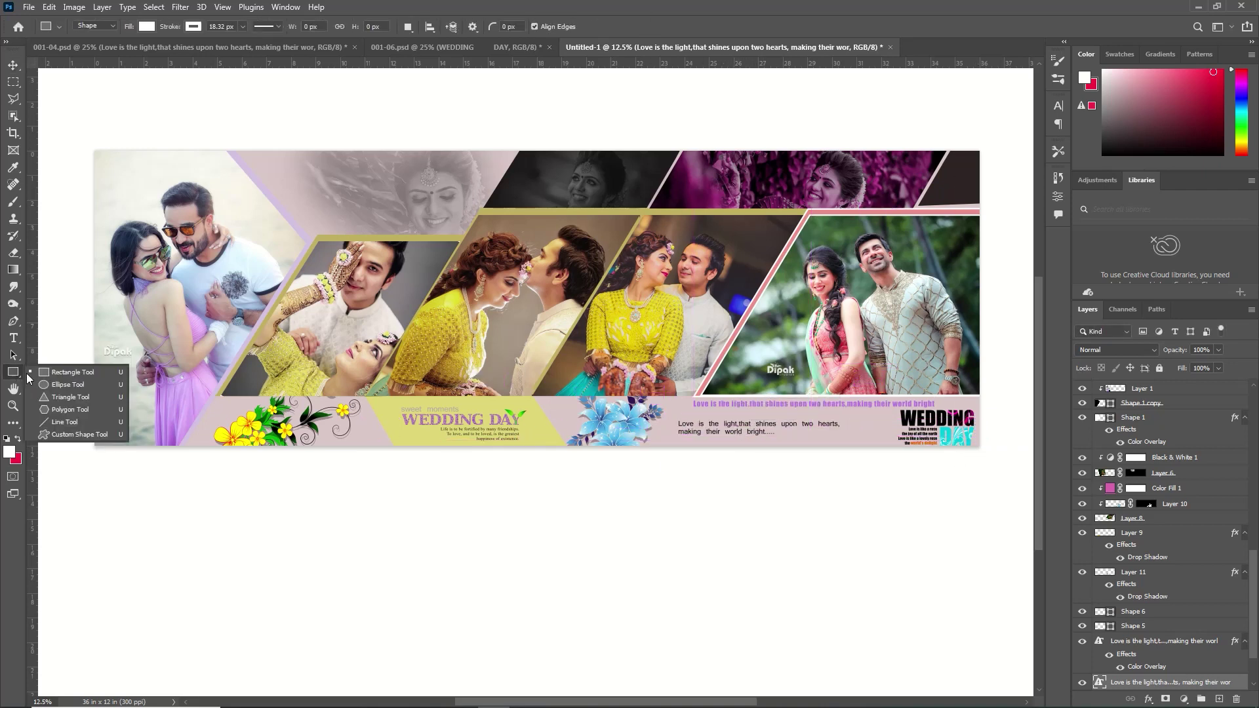
pyautogui.click(69, 374)
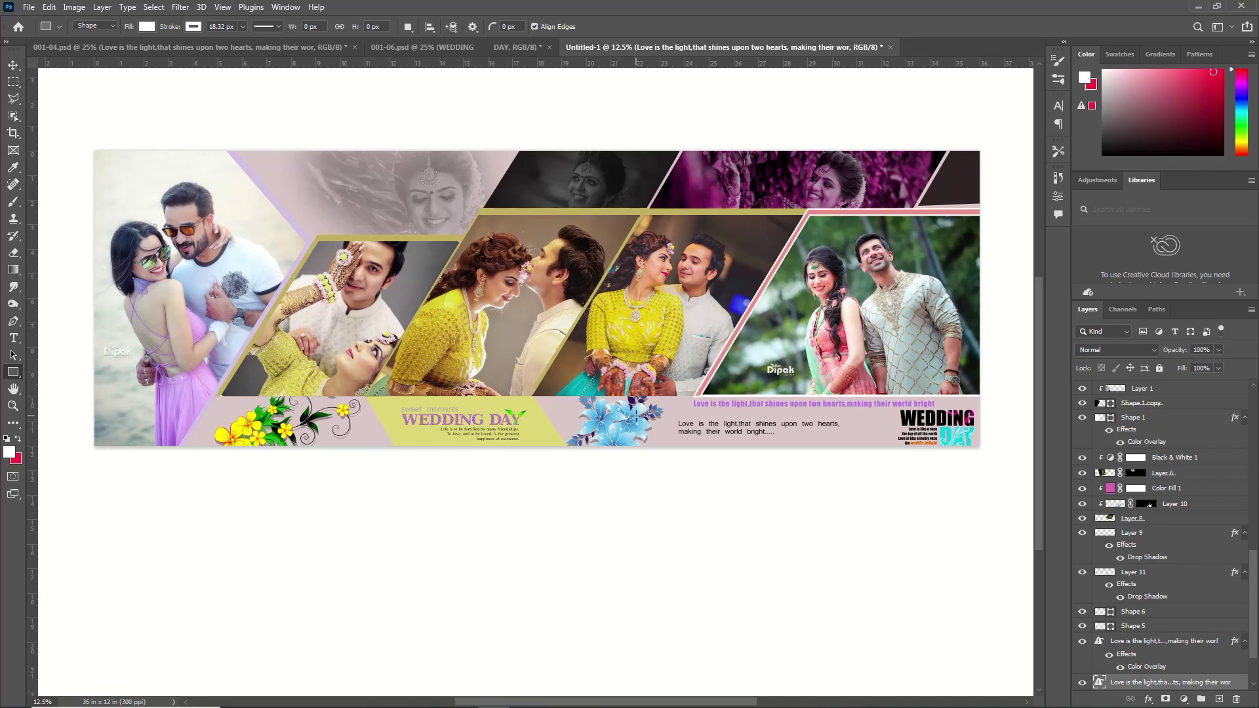
pyautogui.moveTo(645, 415); pyautogui.dragTo(857, 441)
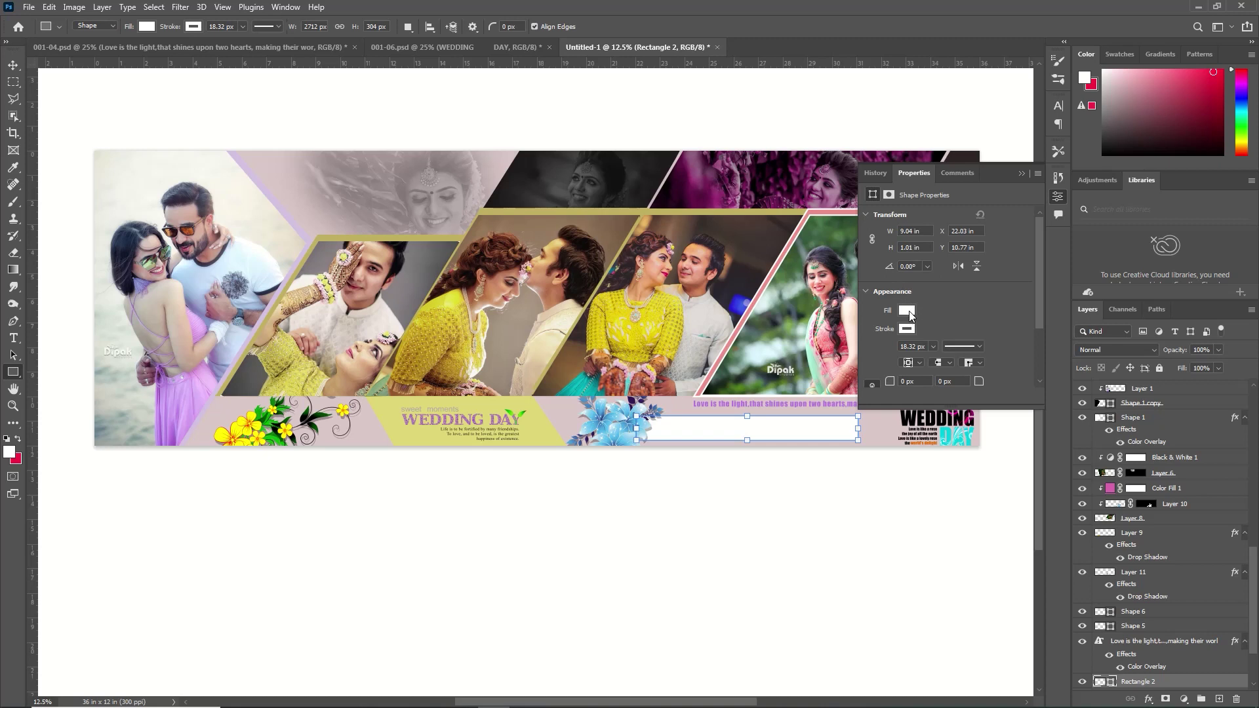
pyautogui.click(909, 311)
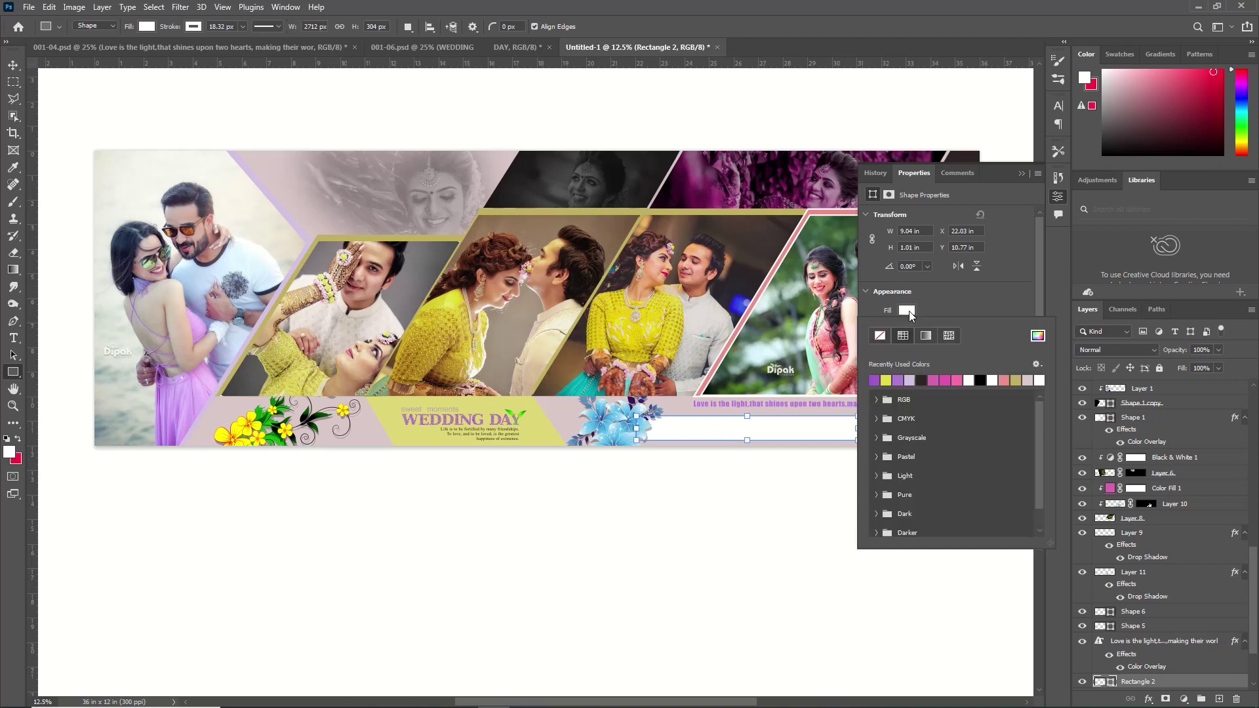
pyautogui.click(898, 379)
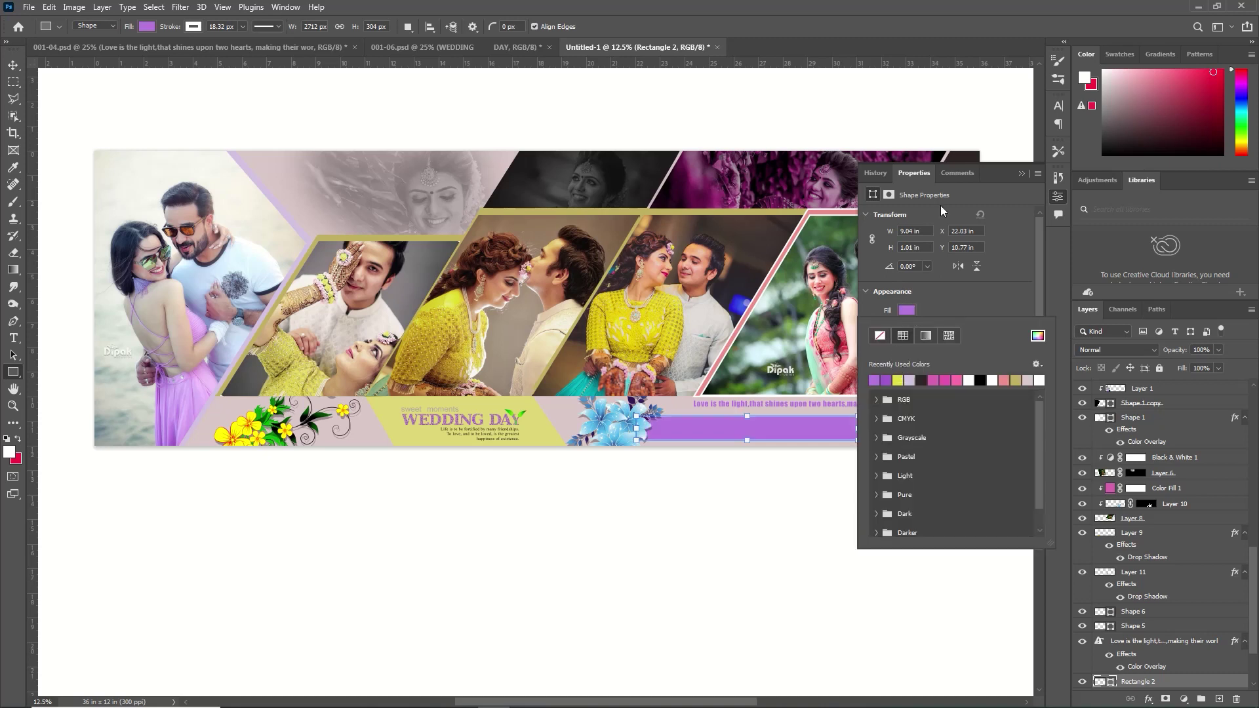
pyautogui.click(1023, 172)
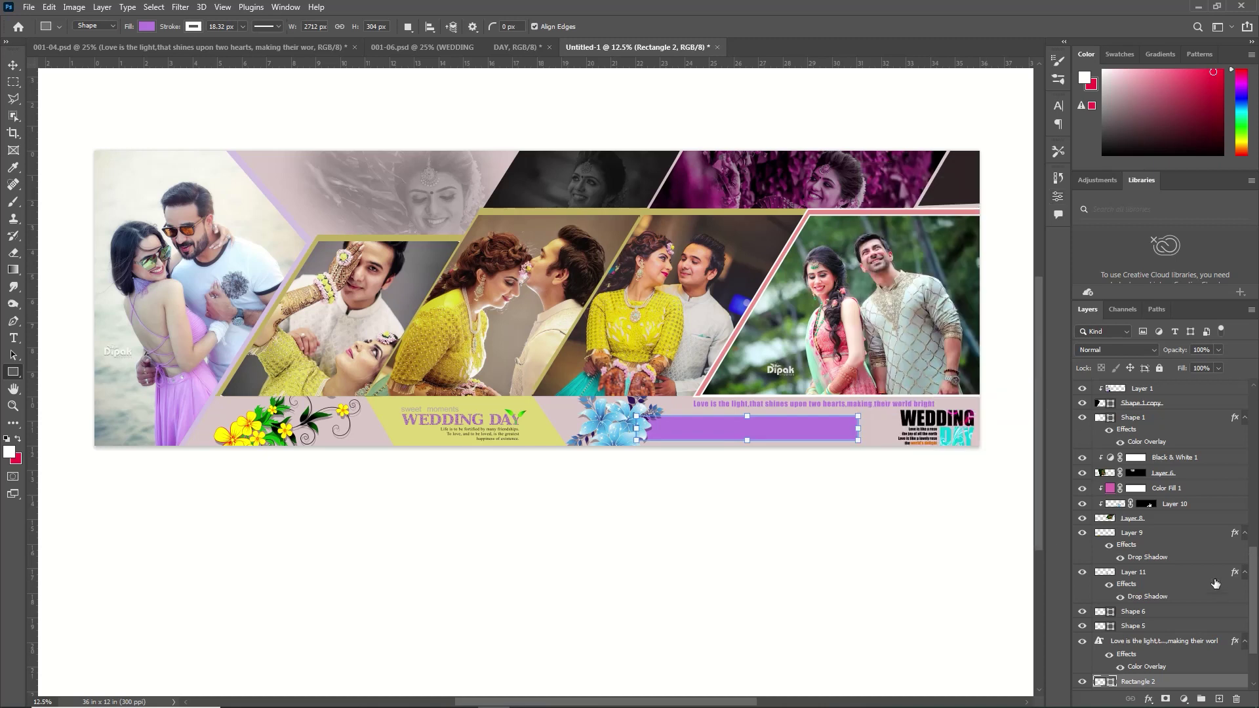
# - Move the purple rectangle (Rectangle 2) beneath the quote text layers and lower its opacity to 35%
pyautogui.scroll(-3, 1215, 583)
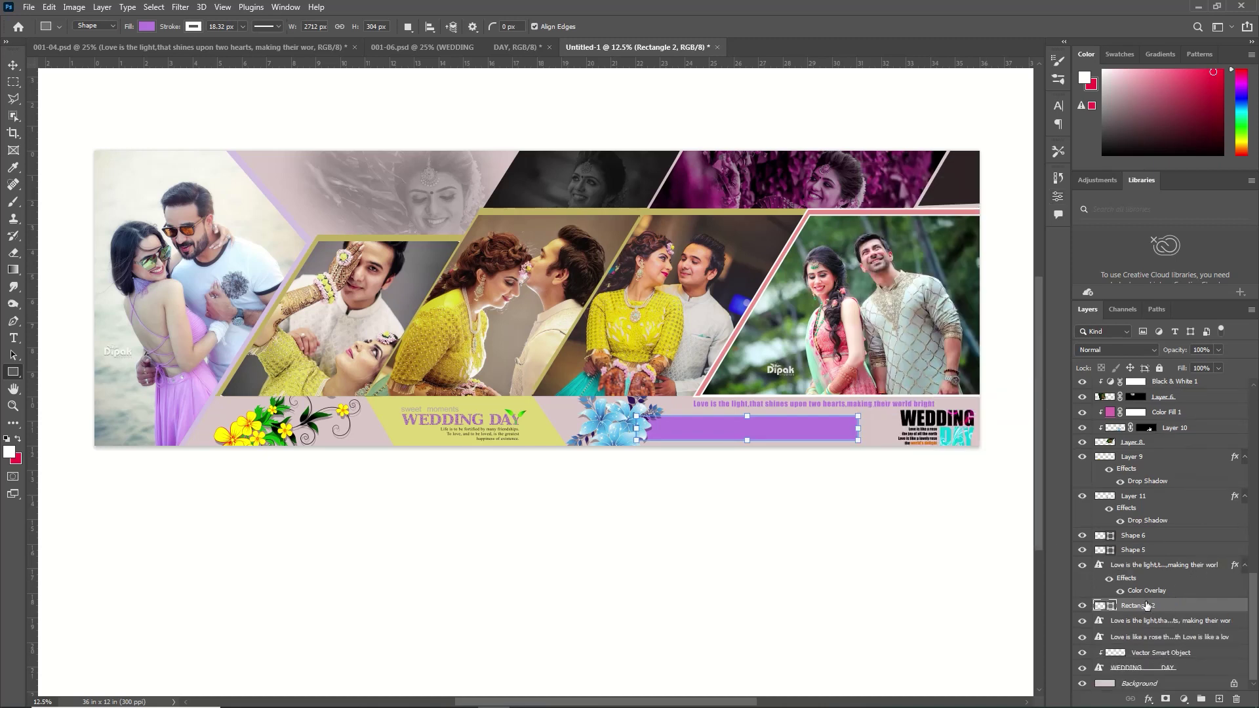
pyautogui.moveTo(1146, 610); pyautogui.dragTo(1157, 648)
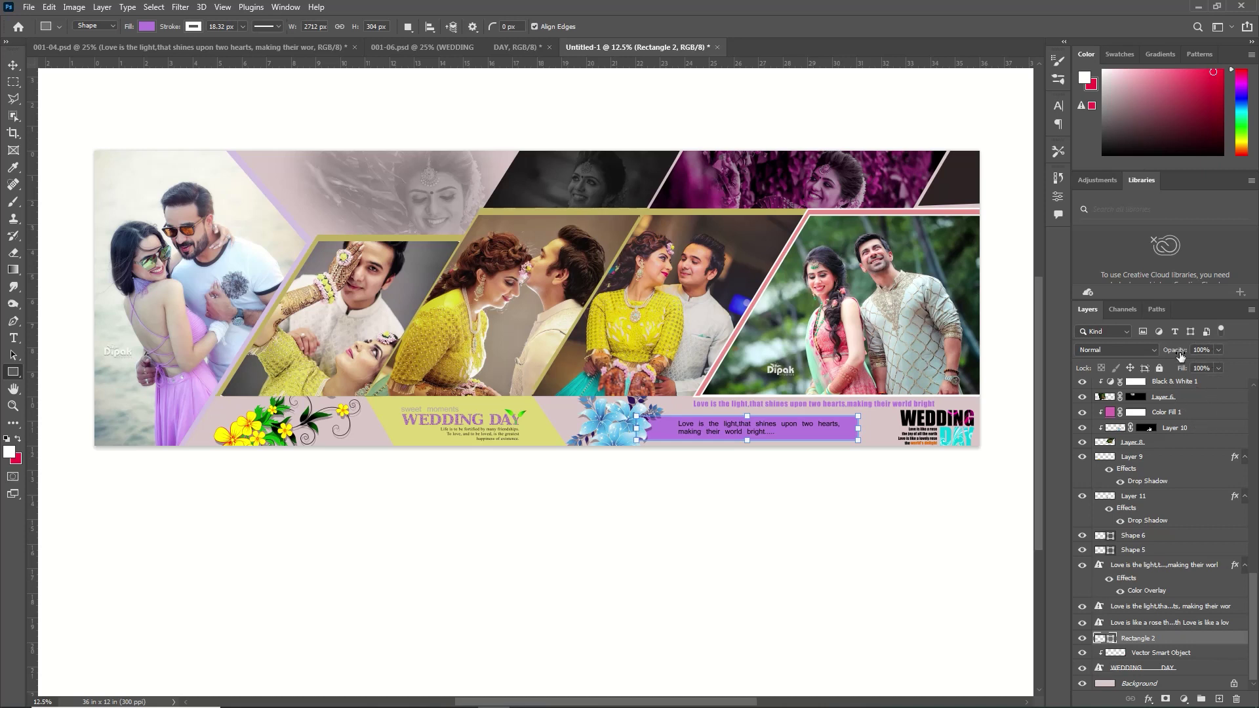
pyautogui.moveTo(1181, 354); pyautogui.dragTo(1160, 356)
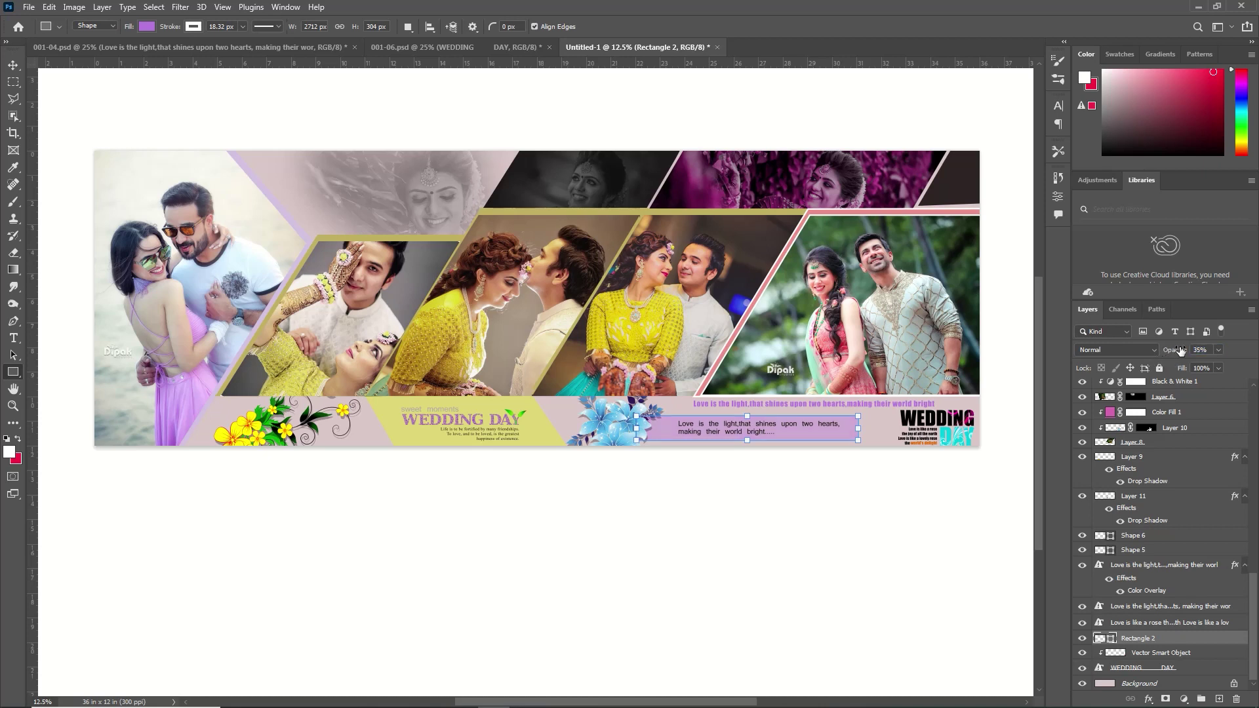
# - Set the stroke of the purple rectangle behind the quote to none
pyautogui.click(13, 65)
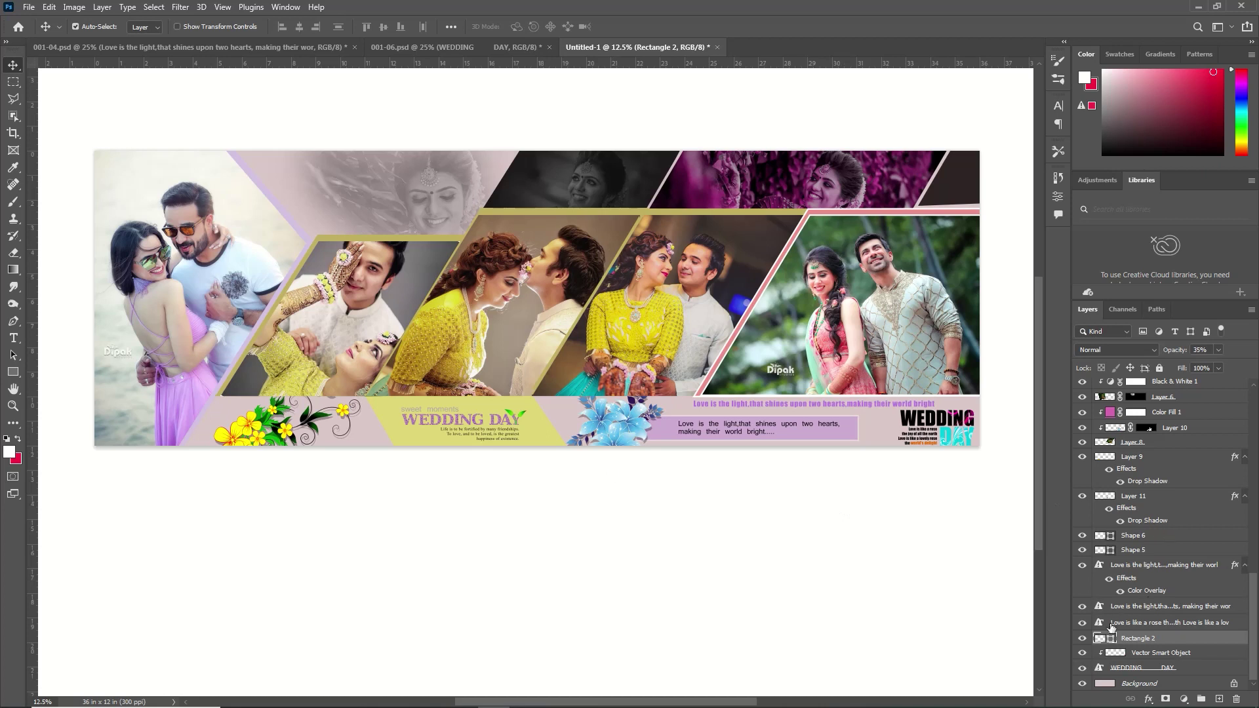
pyautogui.click(13, 372)
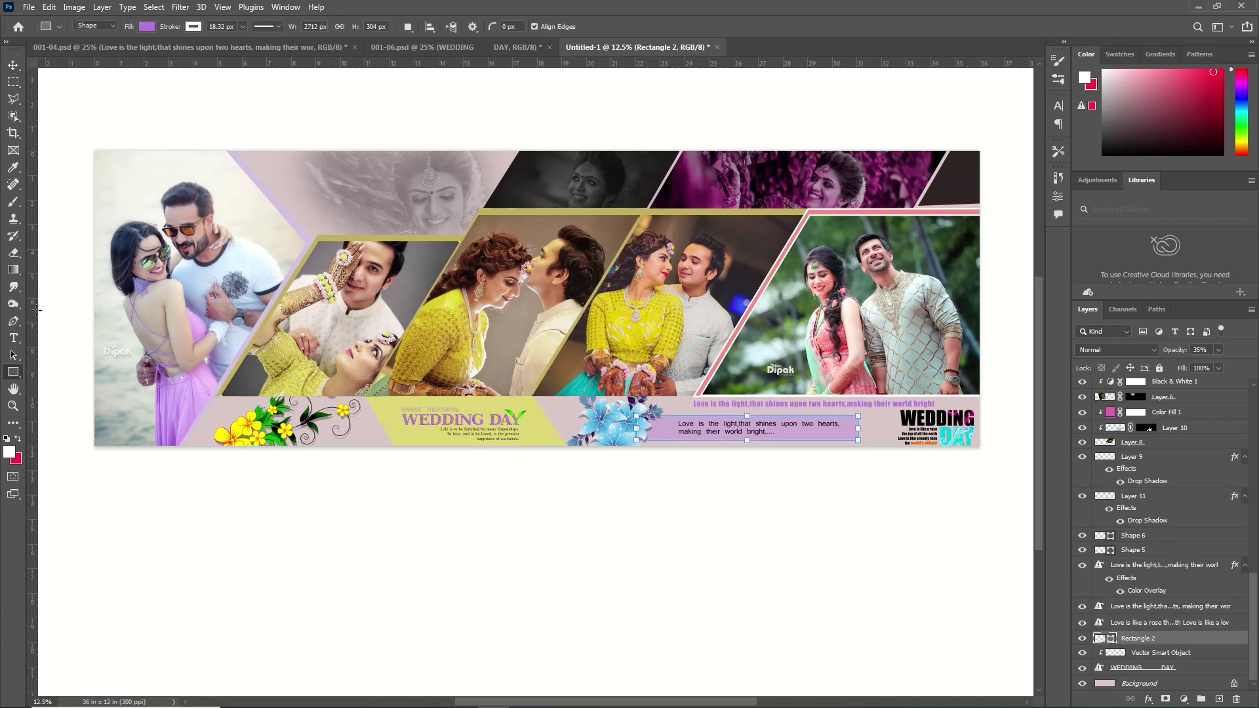
pyautogui.click(192, 31)
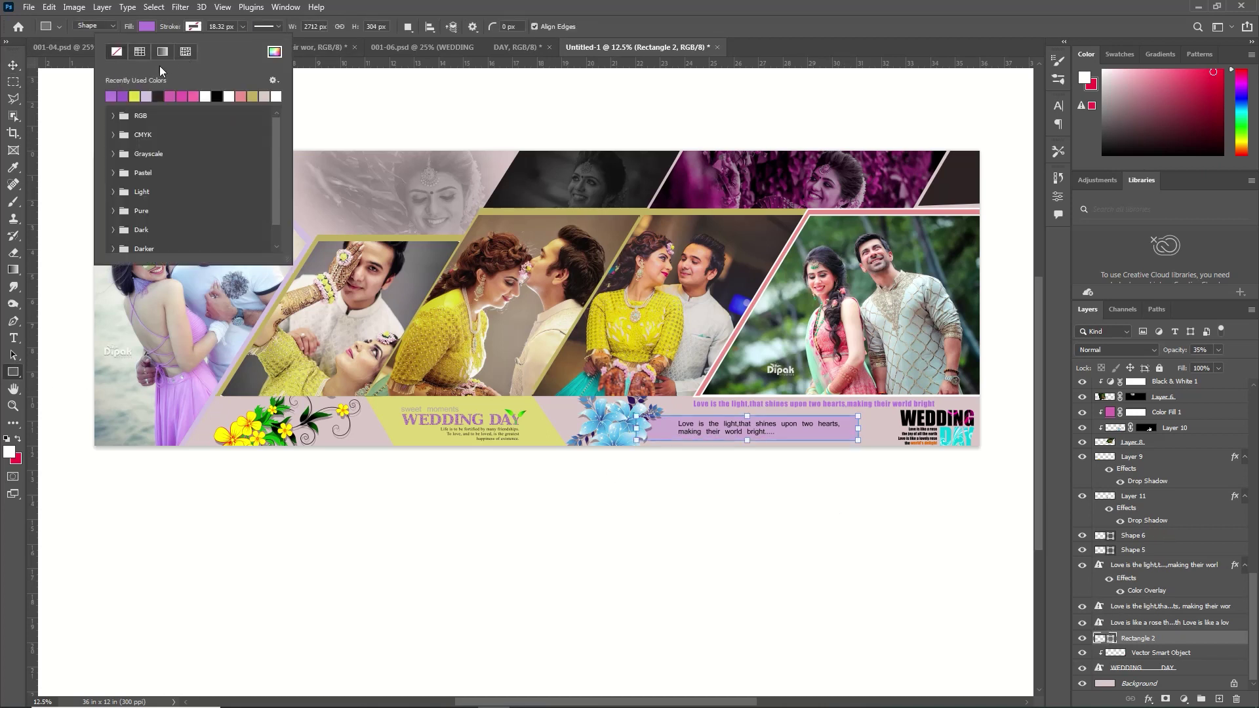
pyautogui.click(774, 48)
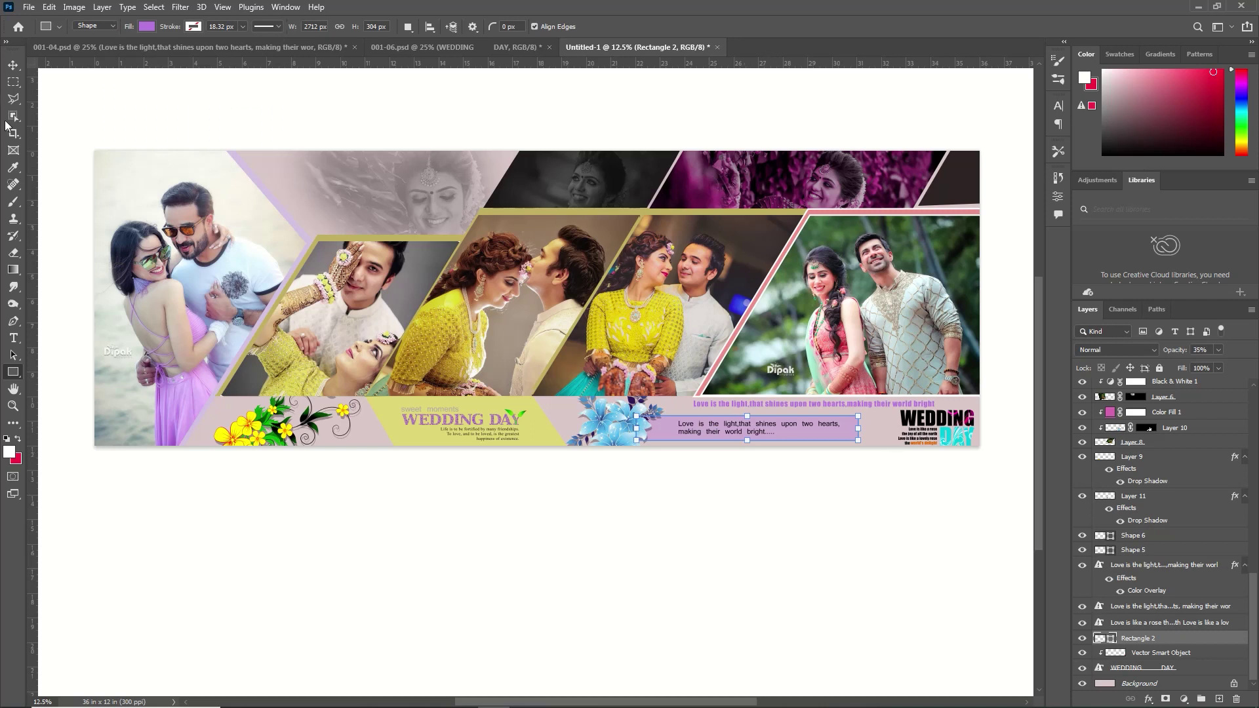
# - Shrink the purple "Love is the light" line slightly and shift it towards the blue flowers, above the two-line quote
pyautogui.click(1164, 564)
pyautogui.hotkey('ctrl', 't')
pyautogui.click(691, 291)
pyautogui.moveTo(909, 406); pyautogui.dragTo(894, 410)
pyautogui.press('Return')
# - Recolour the dark shape in the album's upper corner (Shape 5) to dark green and fit the whole page in view
pyautogui.scroll(1, 805, 369)
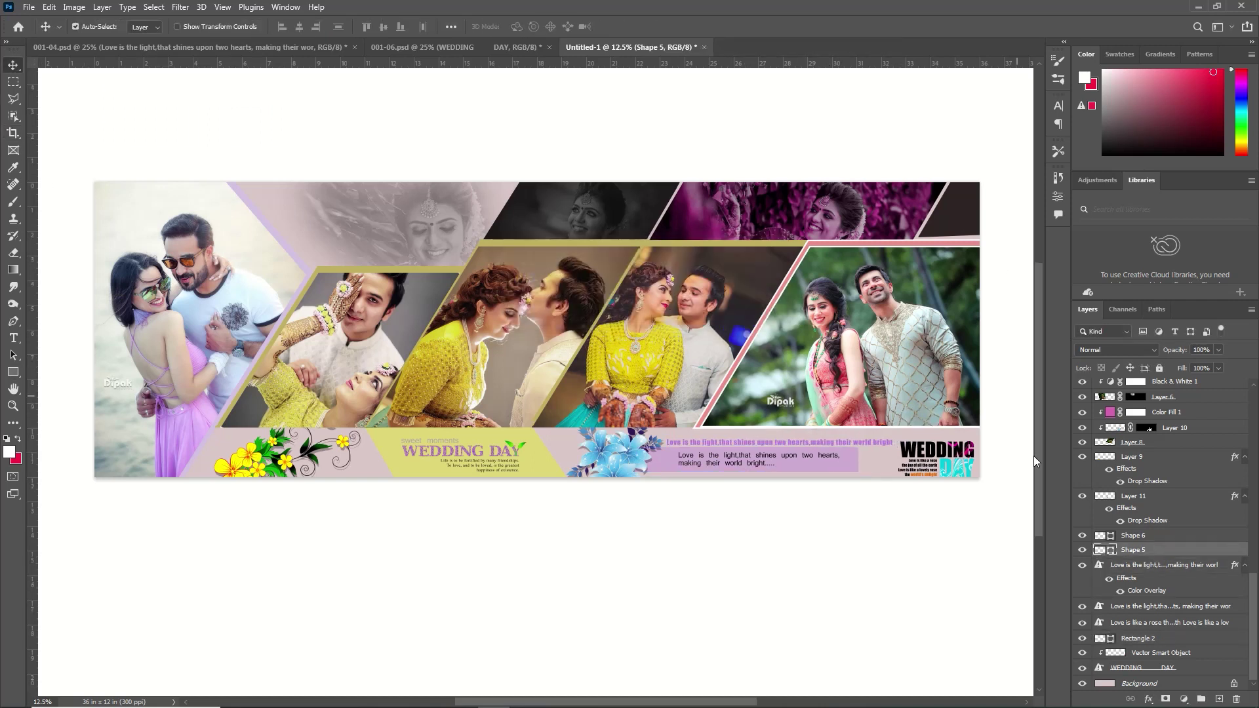
pyautogui.doubleClick(1113, 550)
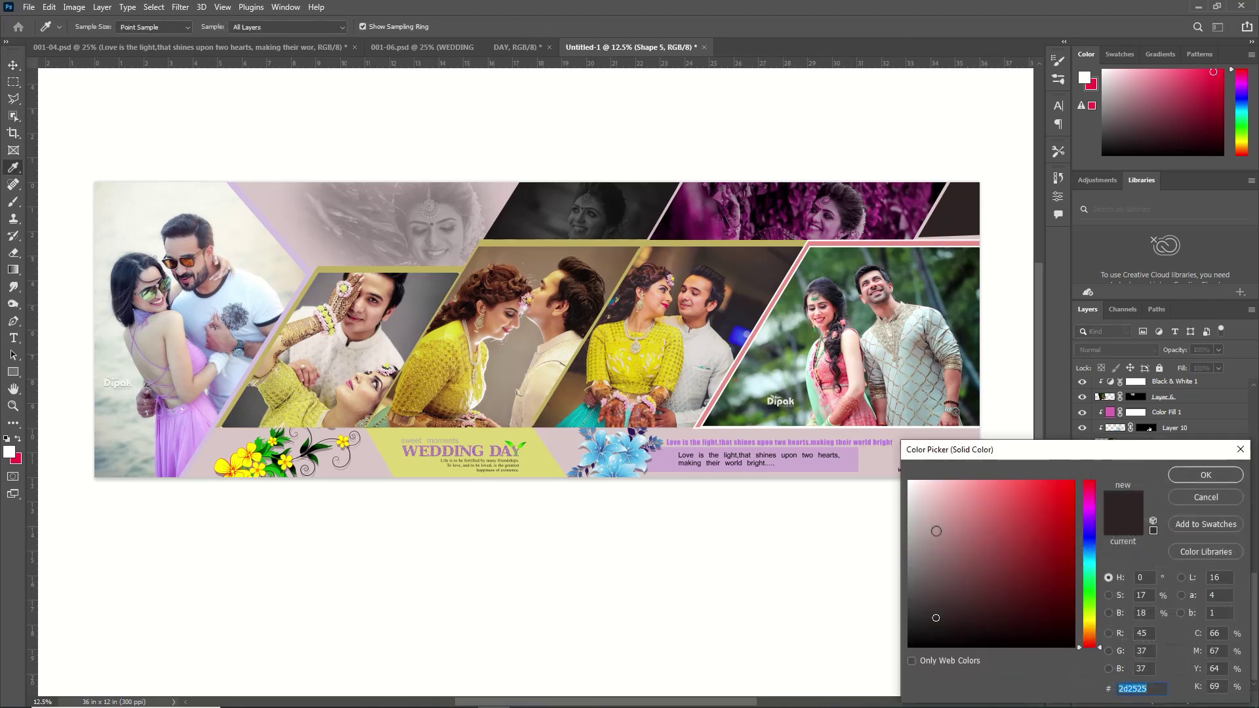
pyautogui.click(851, 461)
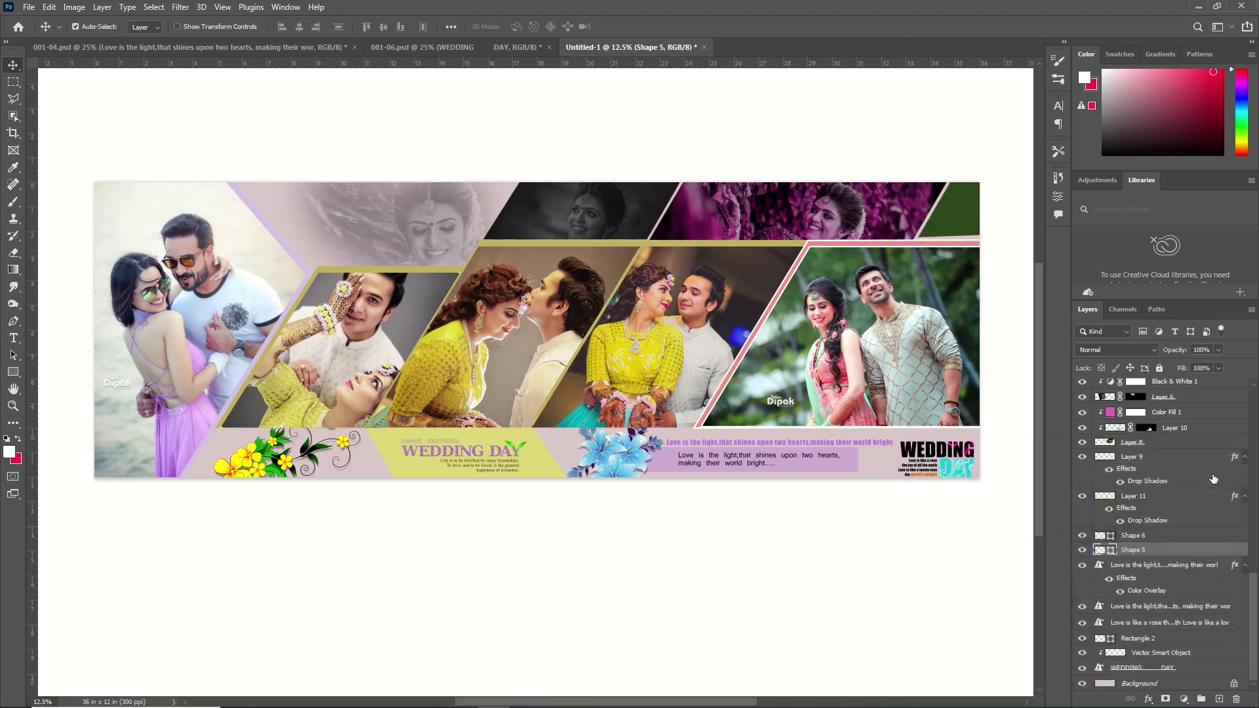
pyautogui.hotkey('ctrl', '0')
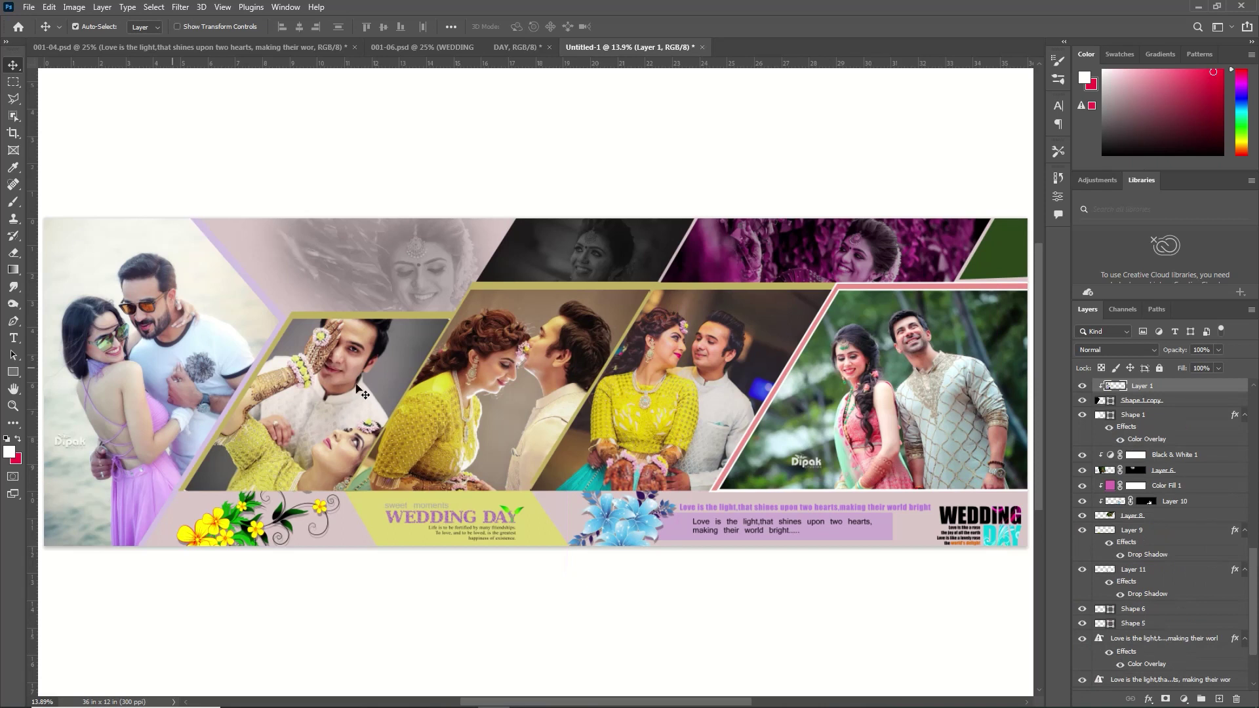
# - Add a yellow (#eff136) solid colour fill layer above Layer 1, the photo of the couple in sunglasses
pyautogui.click(1184, 698)
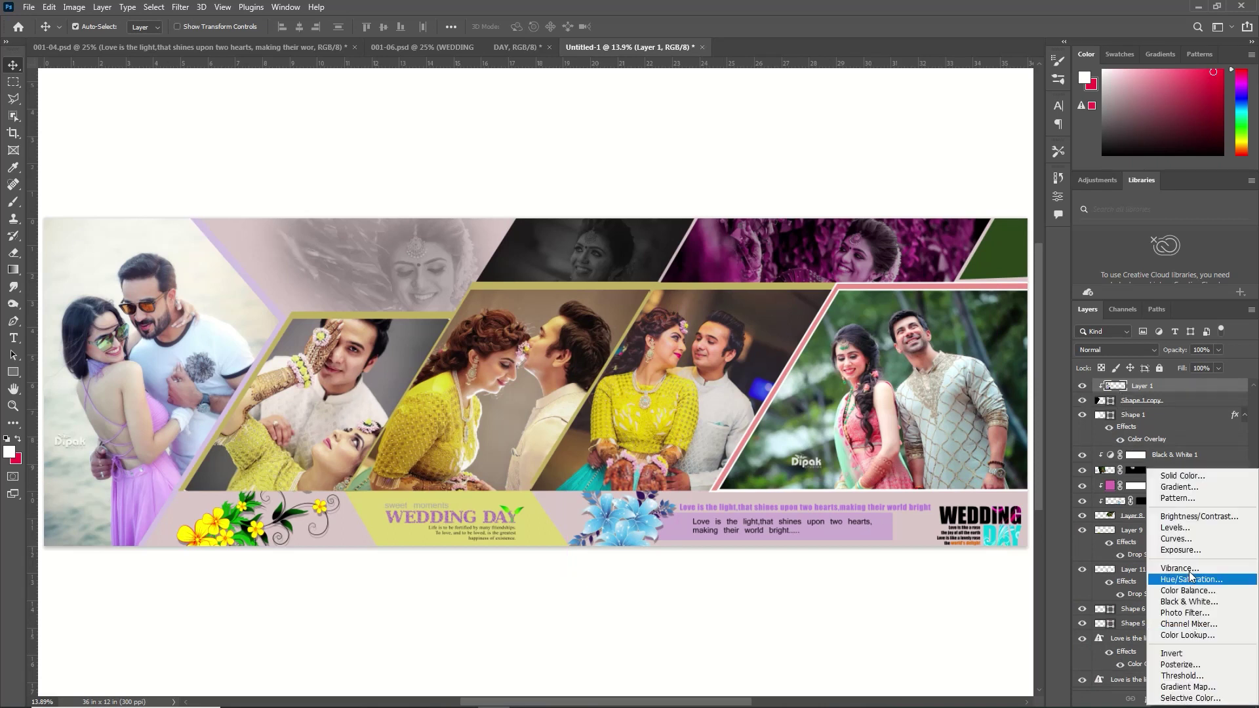
pyautogui.click(1183, 475)
pyautogui.moveTo(1086, 518); pyautogui.dragTo(1089, 619)
pyautogui.click(1038, 489)
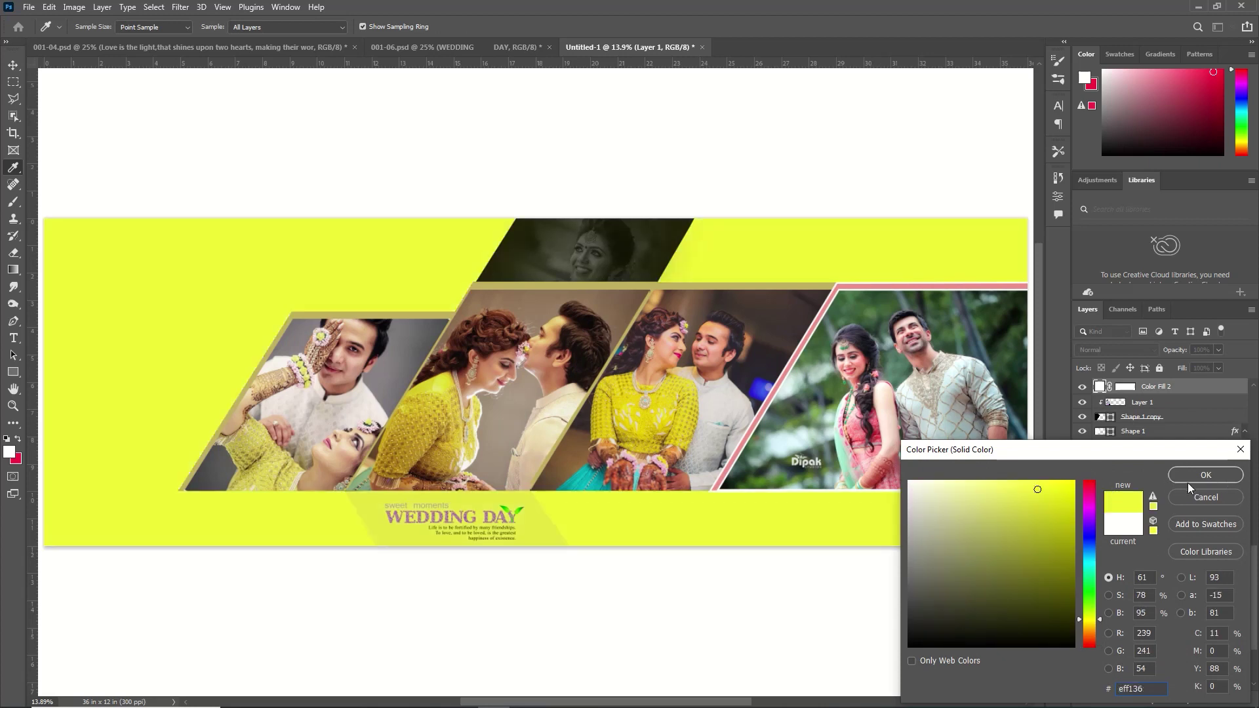
pyautogui.click(1205, 478)
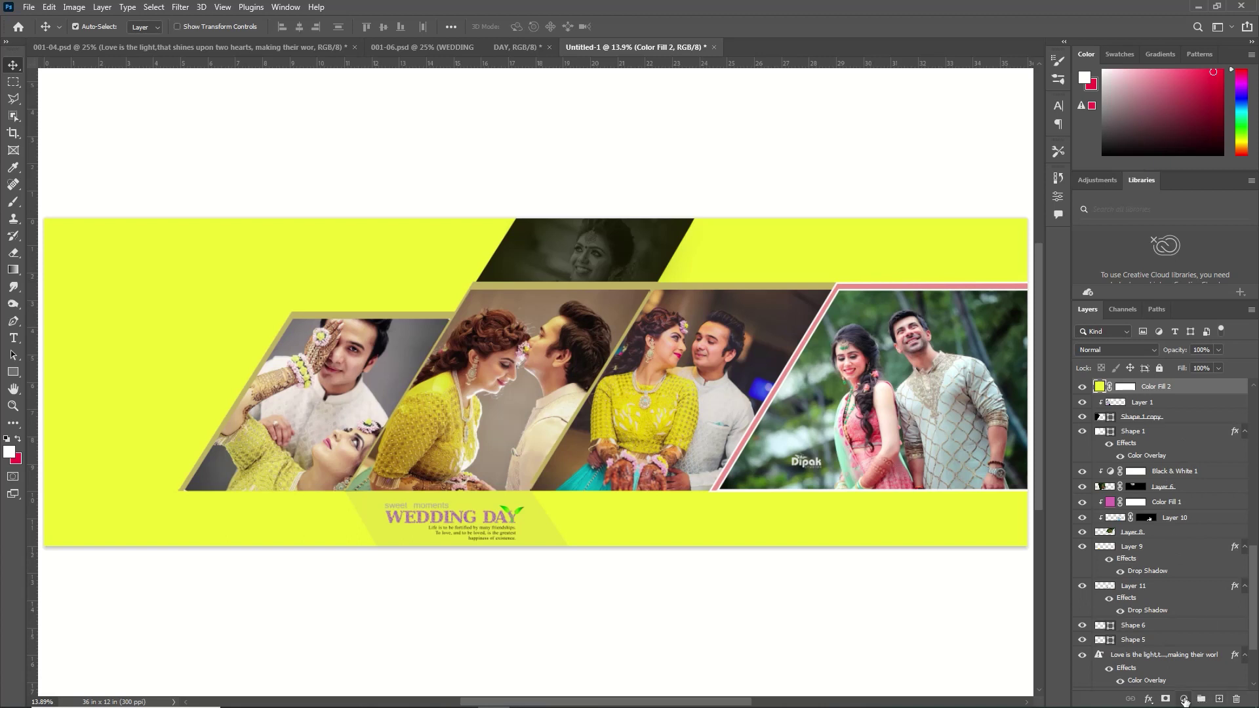
# - Clip the yellow fill to the sunglasses couple photo and set its blend mode to Color Burn
pyautogui.rightClick(1191, 391)
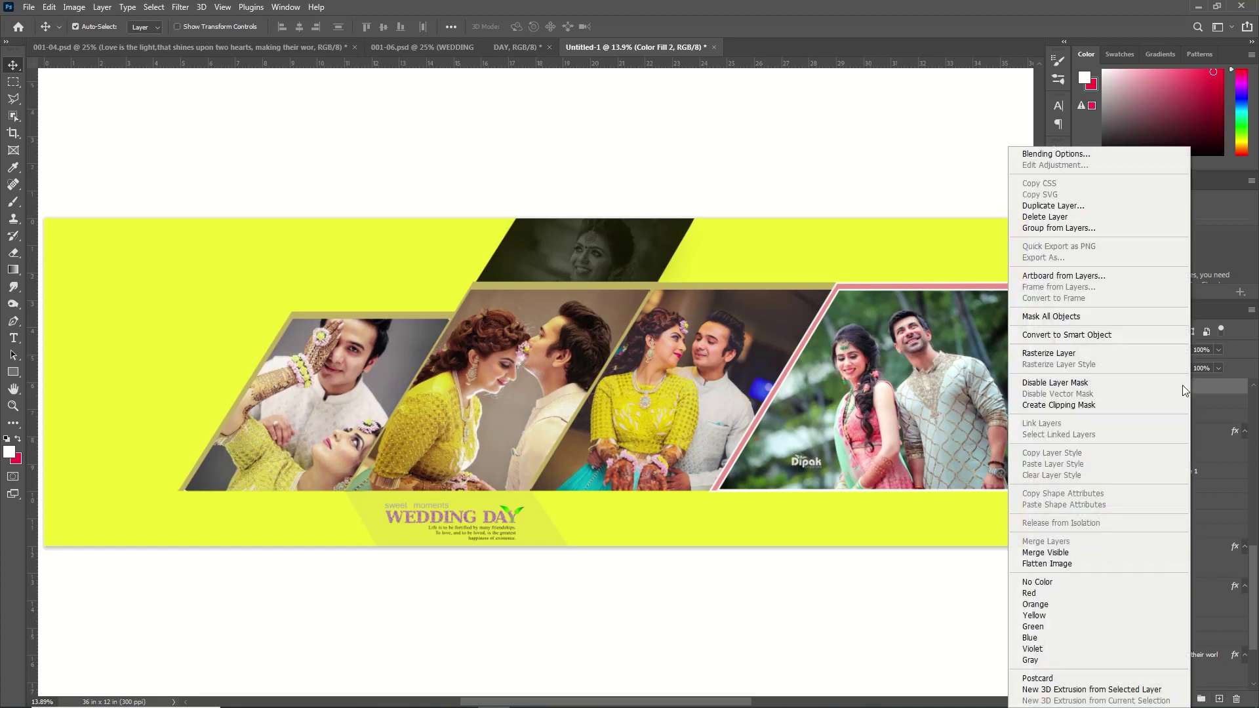
pyautogui.click(1092, 405)
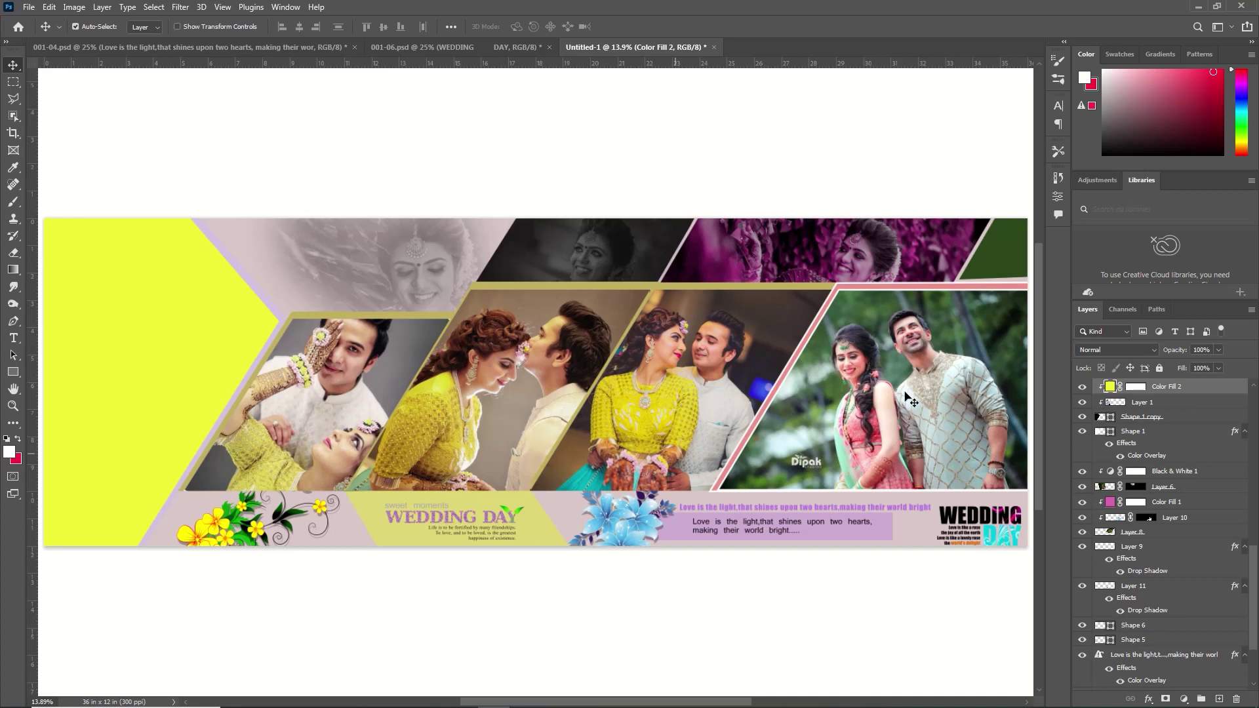
pyautogui.click(1115, 349)
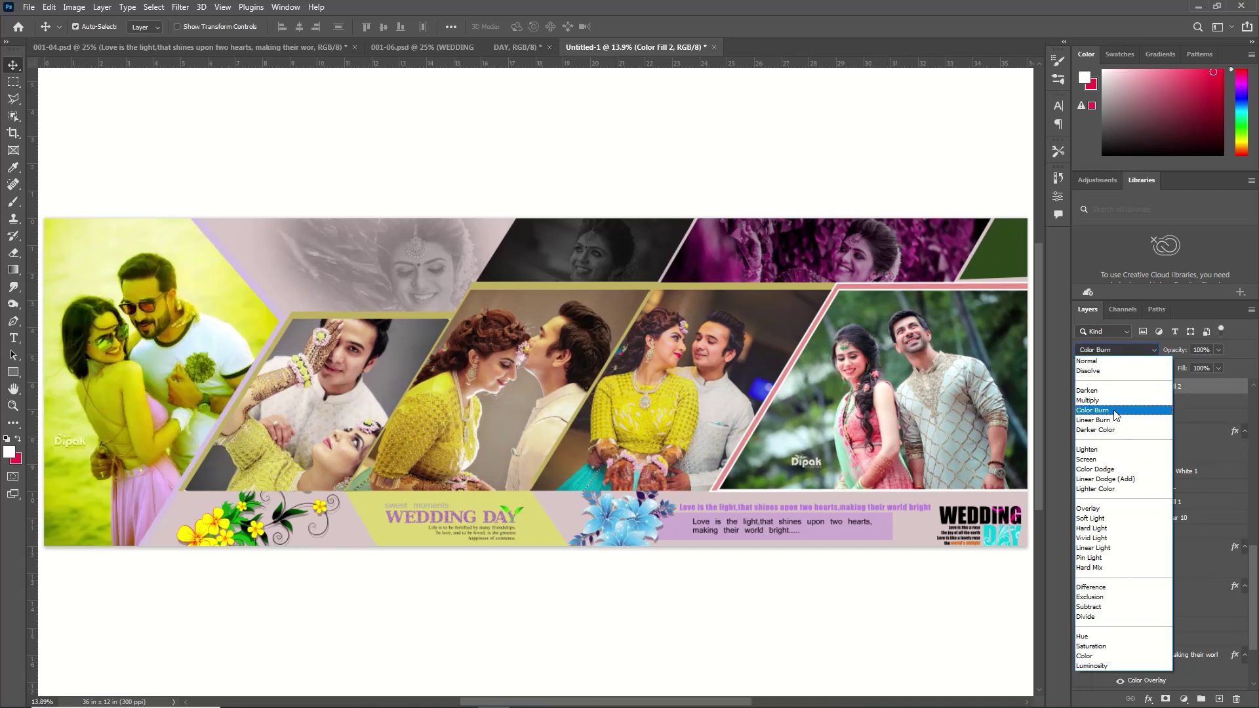
pyautogui.click(1115, 411)
# - Add a layer mask to Layer 4, the third slanted couple photo, and create a cyan solid colour fill above it
pyautogui.hotkey('ctrl', 'e')
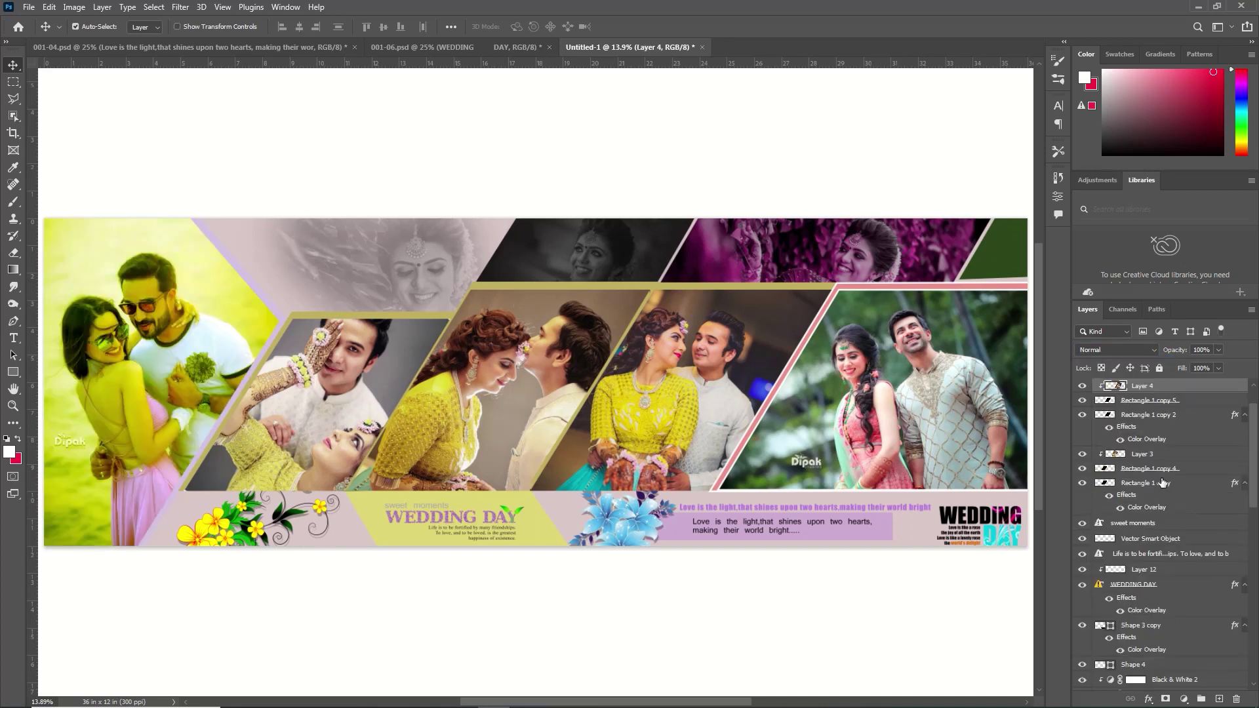
pyautogui.click(1165, 700)
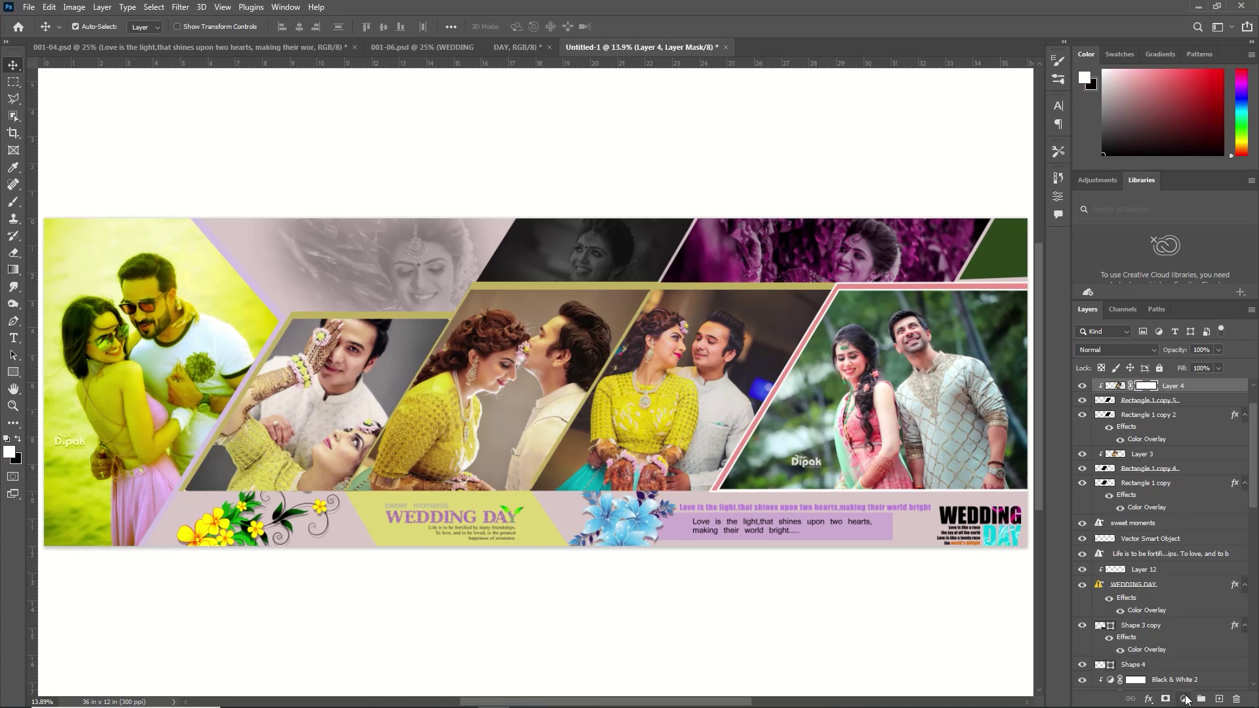
pyautogui.click(1183, 699)
pyautogui.click(1168, 464)
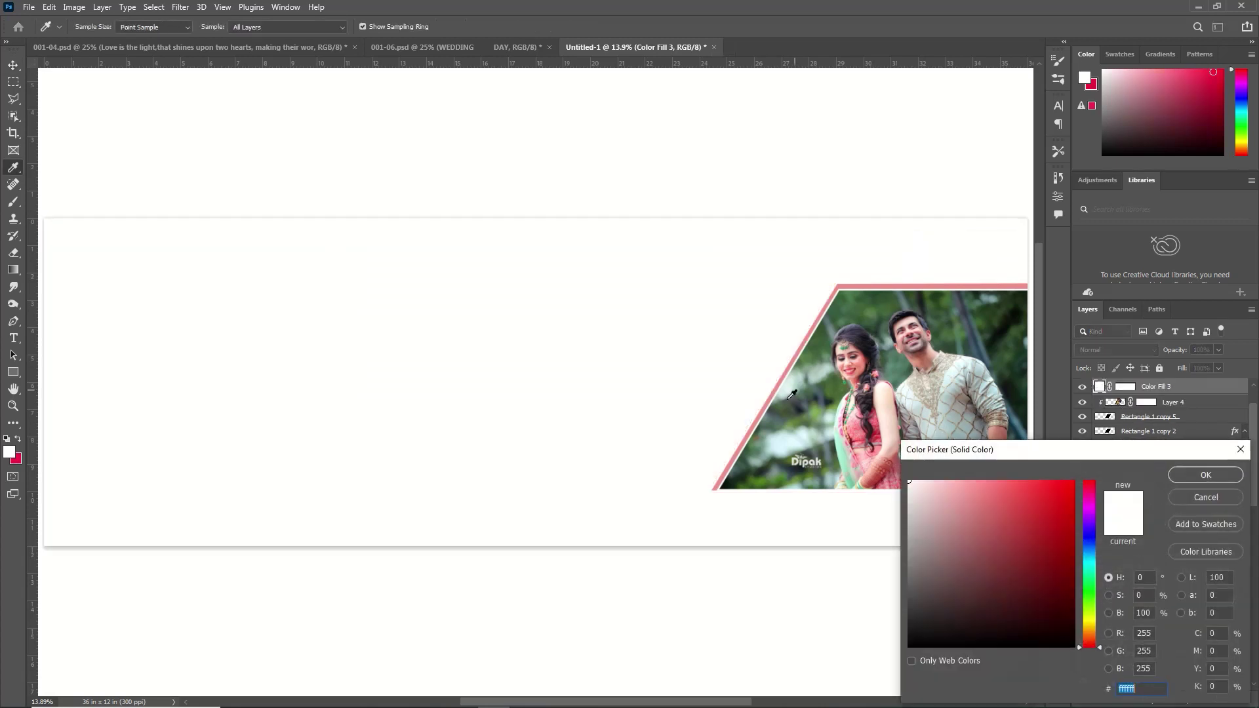
pyautogui.hotkey('ctrl', 'v')
pyautogui.click(1205, 475)
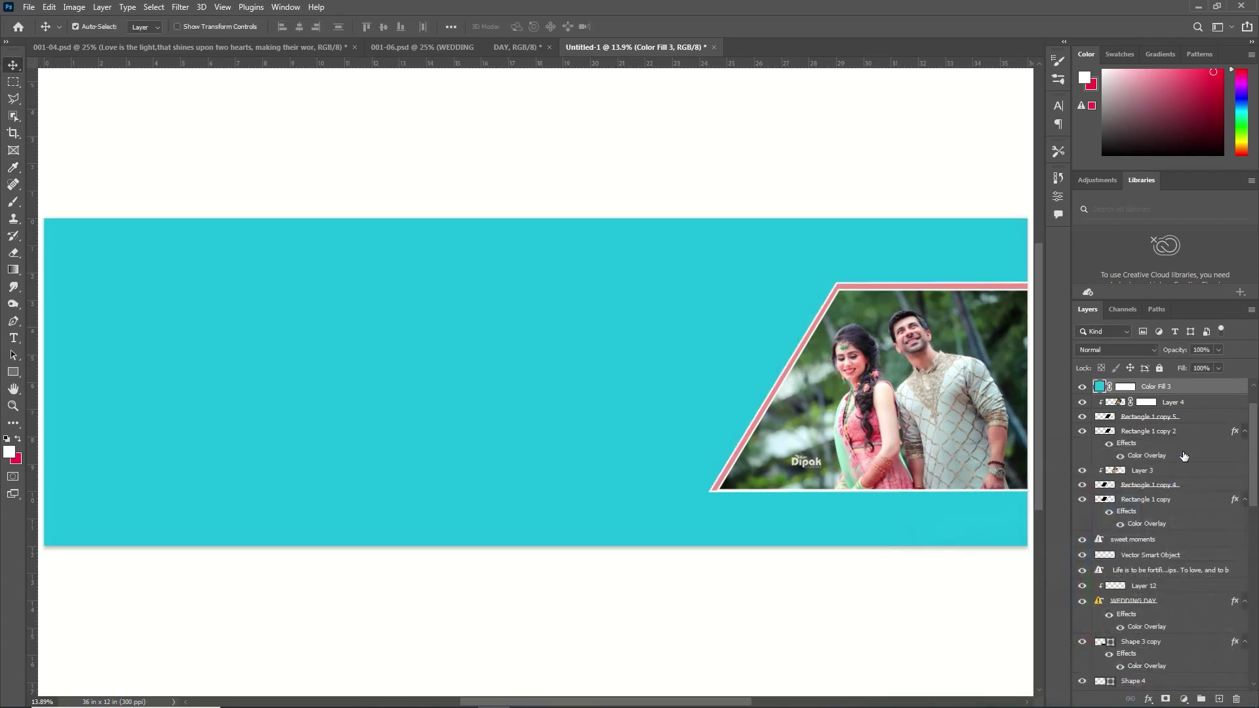
# - Clip the cyan fill to the photo beneath it, set its blend mode to Color and its opacity to 73%
pyautogui.rightClick(1190, 392)
pyautogui.click(1087, 404)
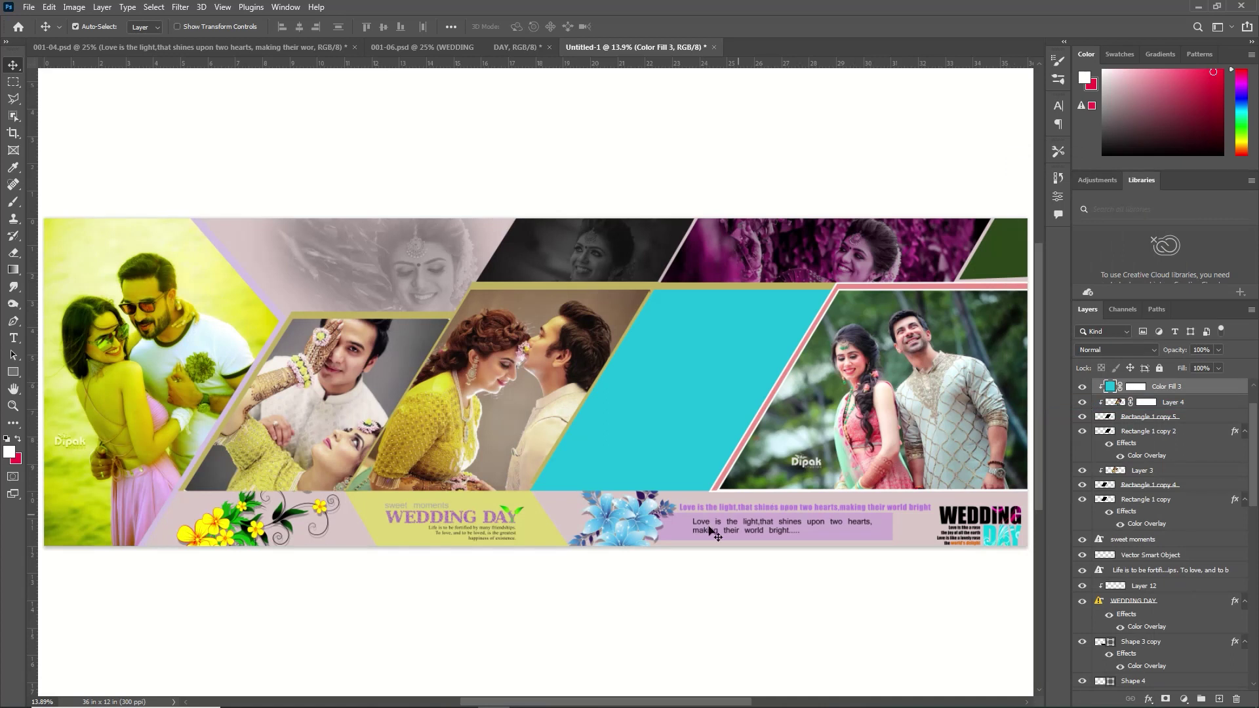
pyautogui.click(1140, 348)
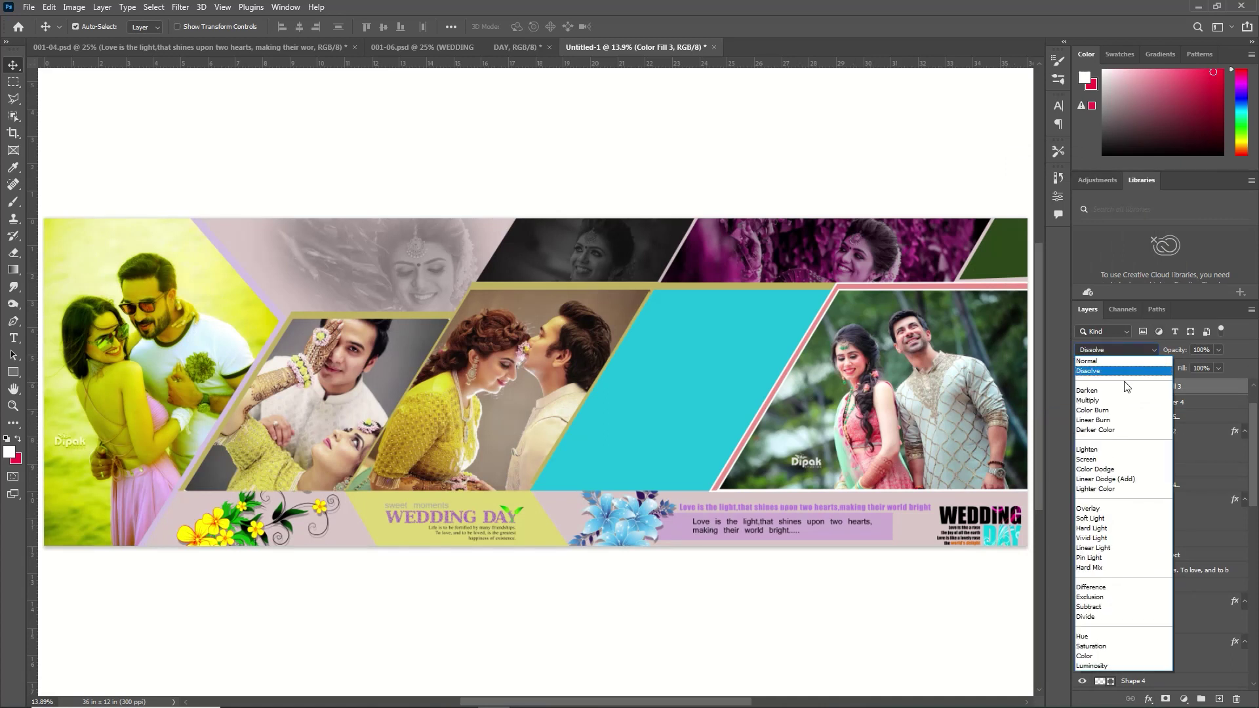
pyautogui.click(1089, 656)
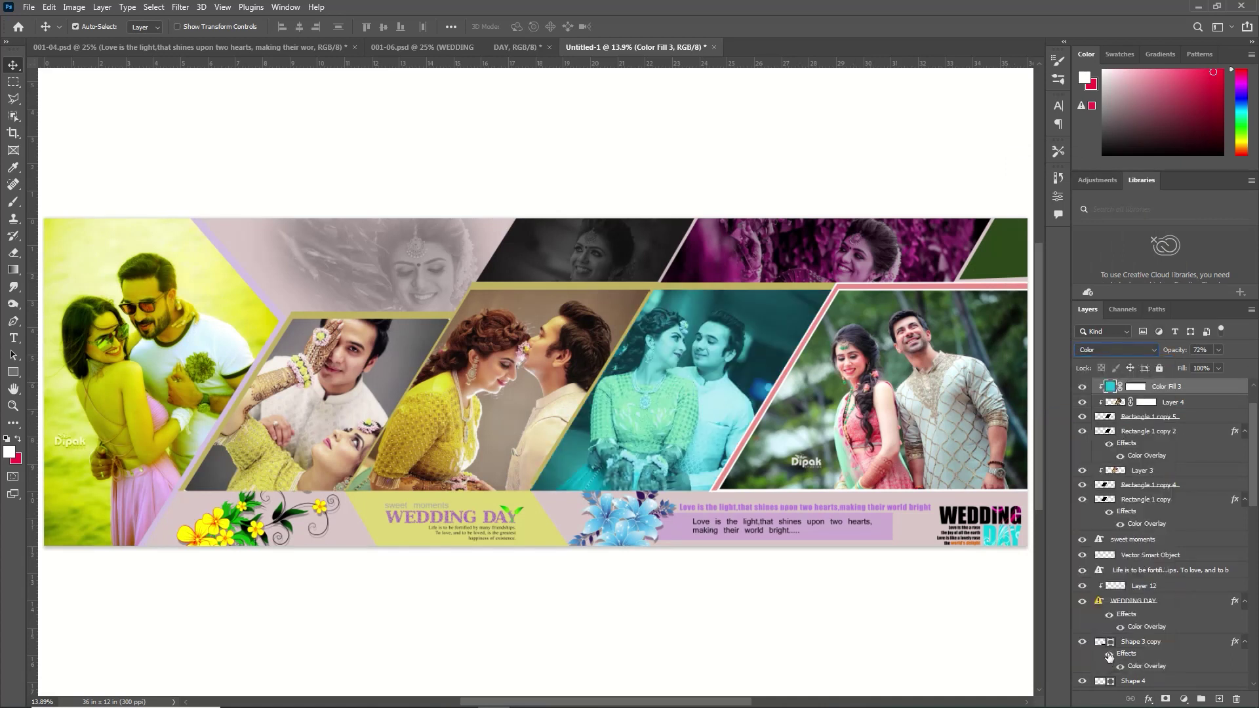
pyautogui.moveTo(1184, 353); pyautogui.dragTo(1170, 353)
pyautogui.click(1170, 353)
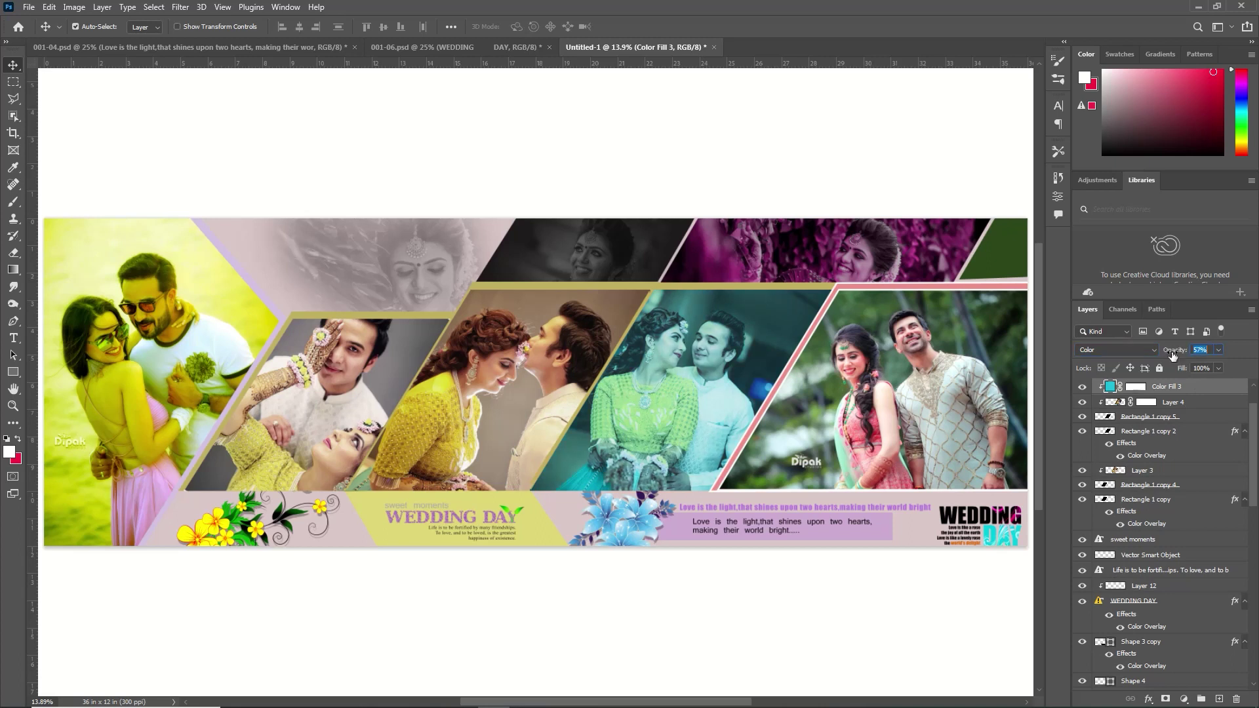
pyautogui.moveTo(1173, 354); pyautogui.dragTo(1182, 356)
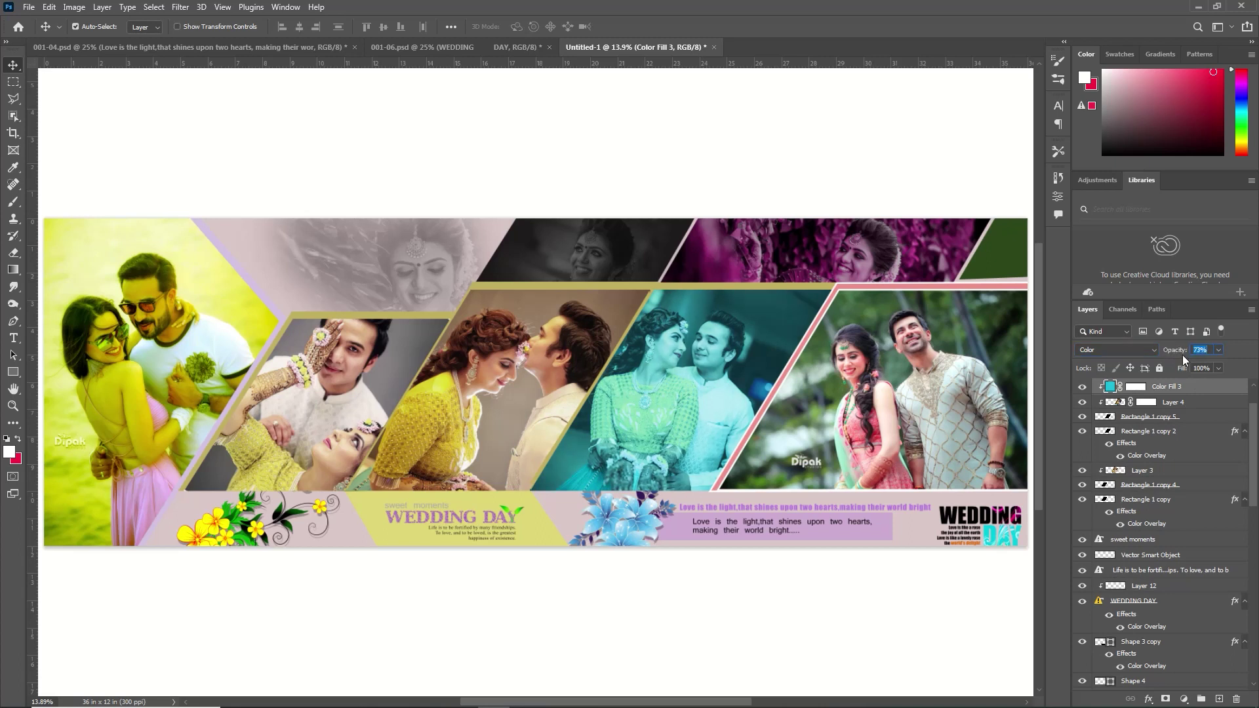
# - Add a green (#55f25d) solid colour fill layer above Layer 5, the couple photo in the pink frame
pyautogui.hotkey('ctrl', 'v')
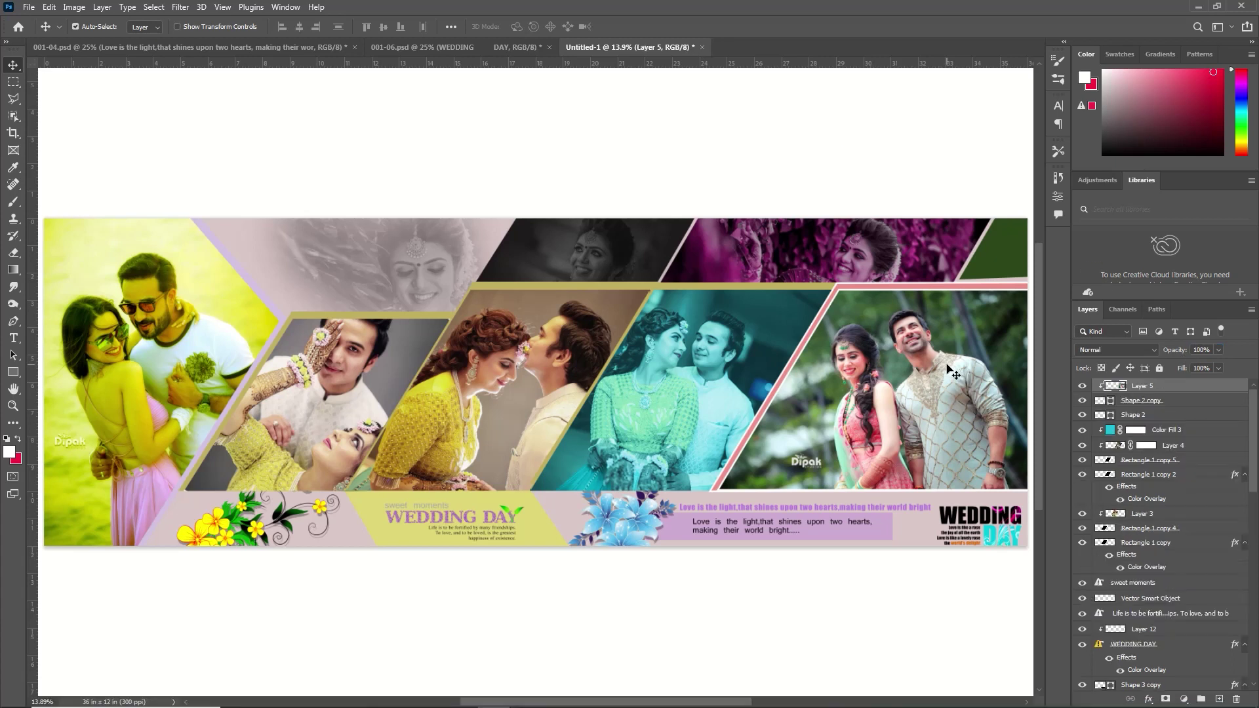
pyautogui.click(1184, 699)
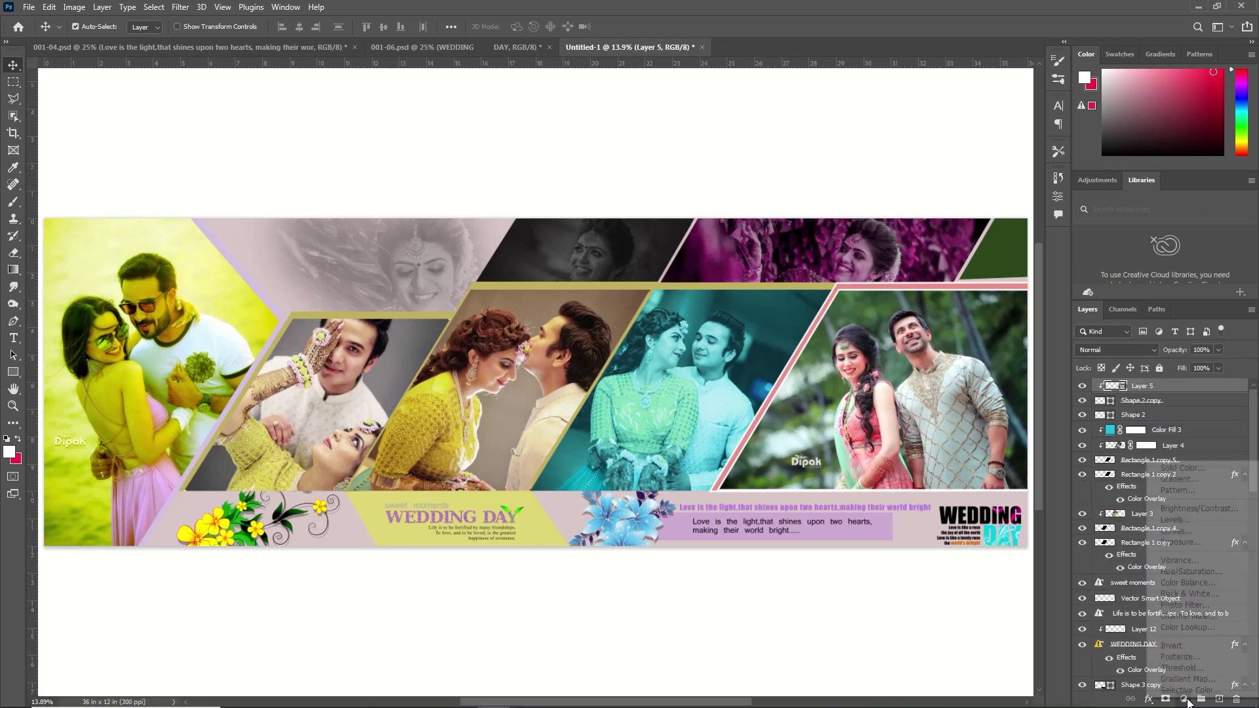
pyautogui.click(1195, 467)
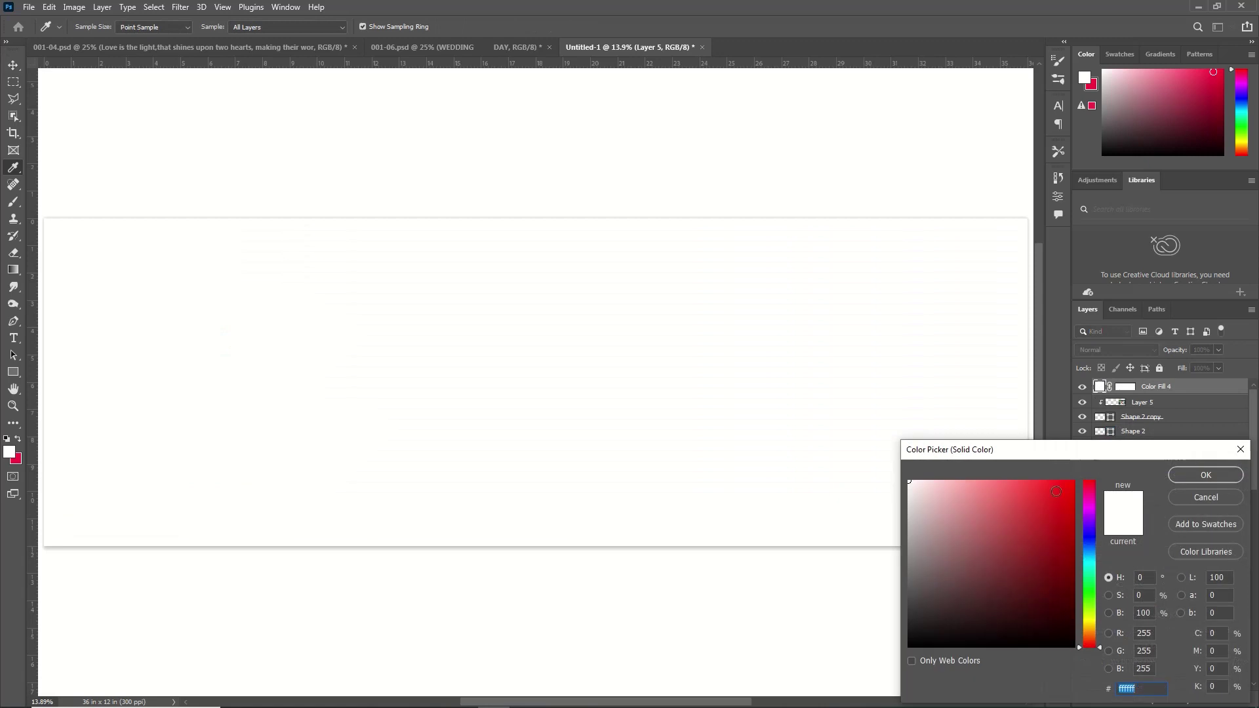
pyautogui.write('55f25d')
pyautogui.click(1198, 474)
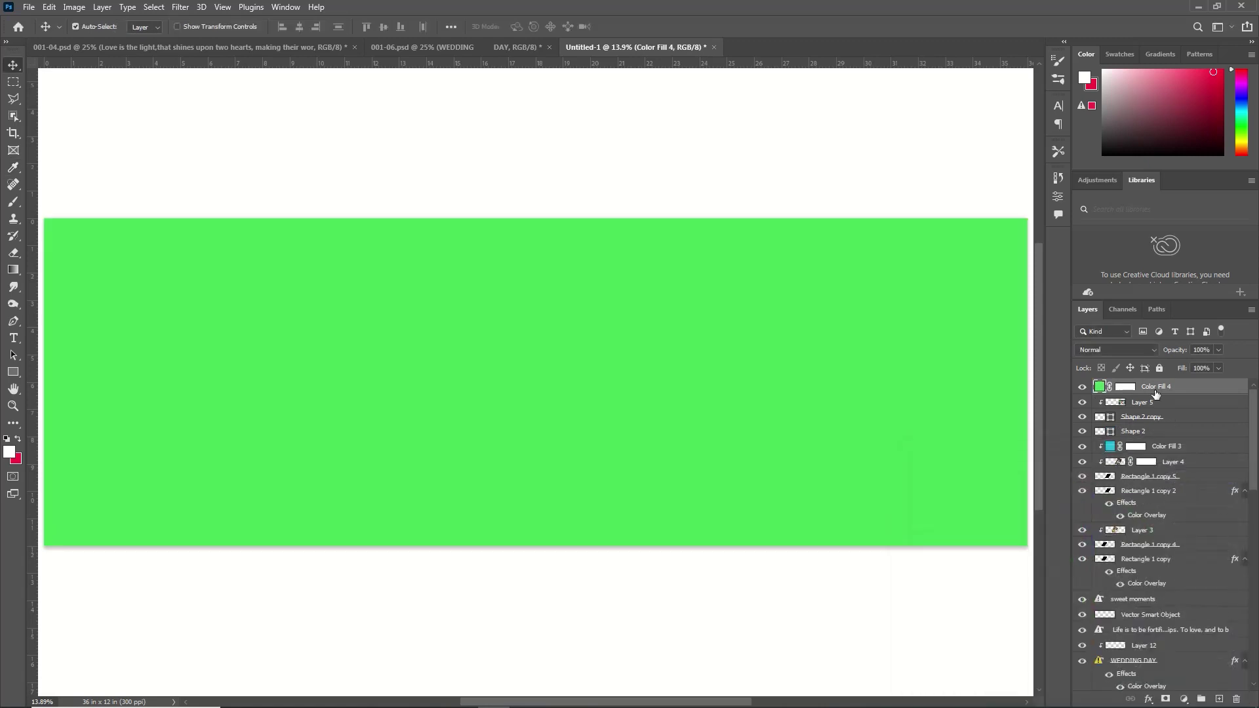
# - Clip the green fill to the pink-framed photo, set its blend mode to Multiply and its opacity to 81%
pyautogui.rightClick(1196, 391)
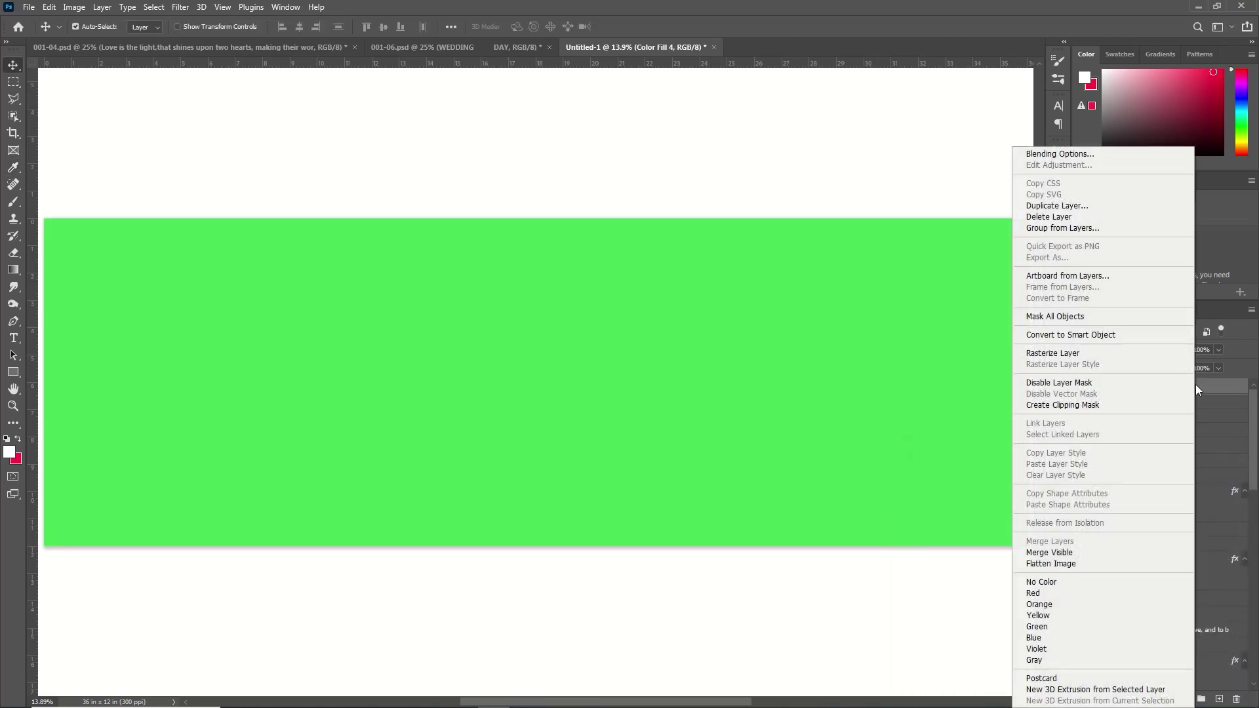
pyautogui.click(1094, 406)
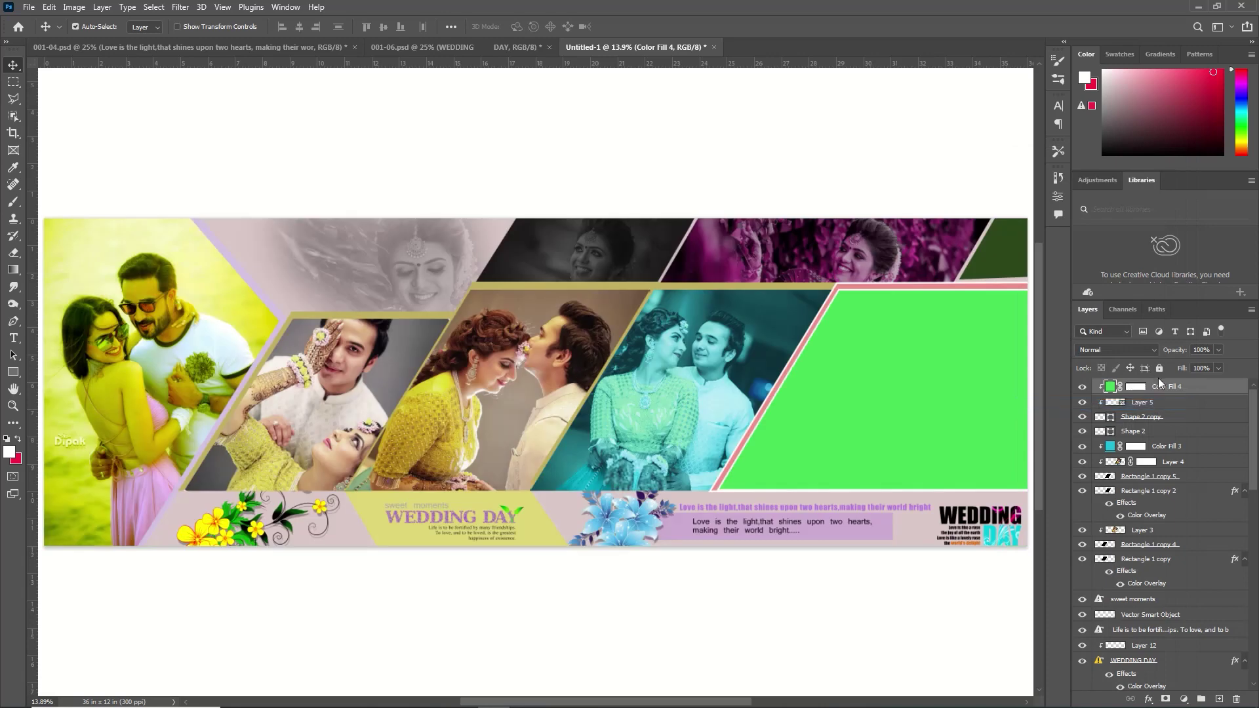
pyautogui.click(1143, 349)
pyautogui.click(1147, 404)
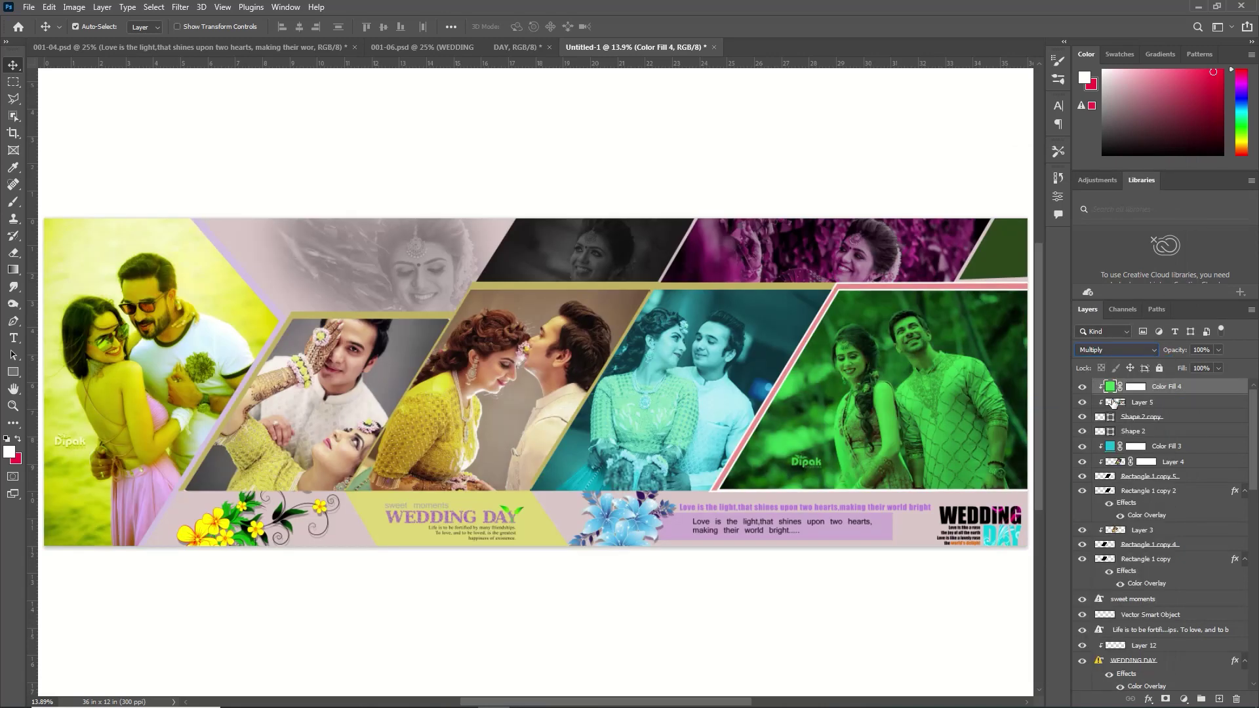
pyautogui.moveTo(1183, 356); pyautogui.dragTo(1172, 353)
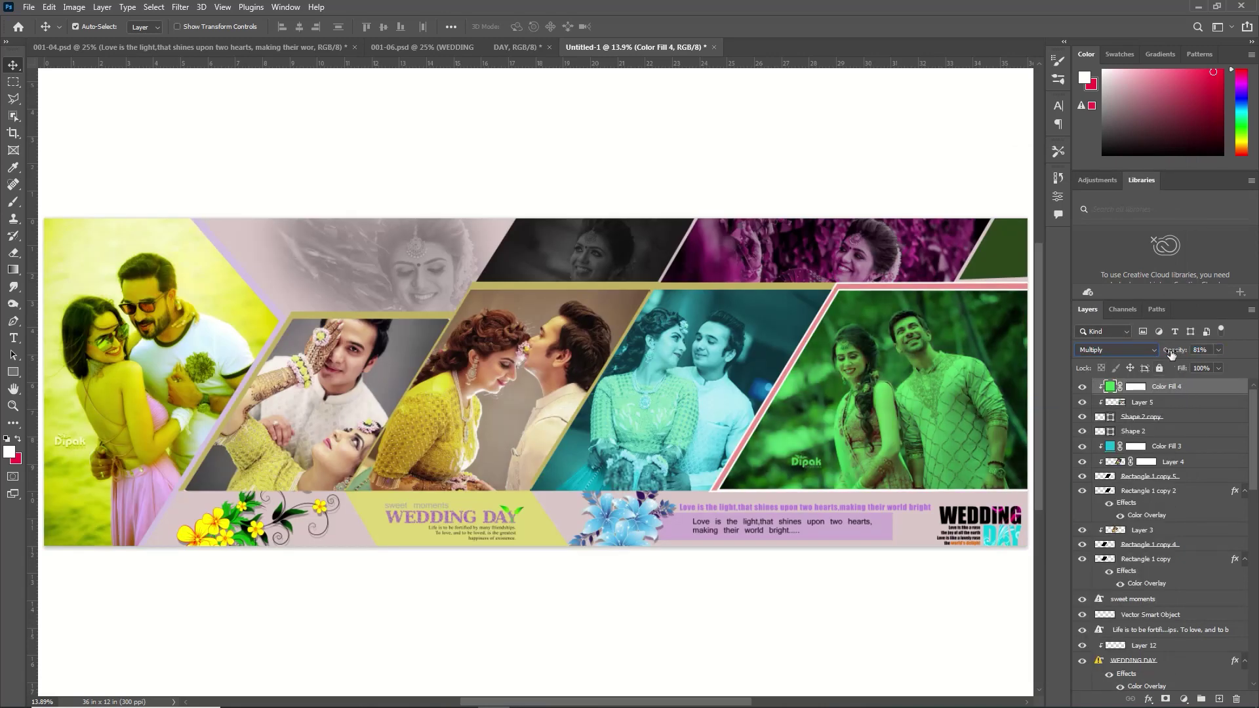
# - Set the stroke of Shape 2 copy, the base shape under the green-tinted photo, to none
pyautogui.click(1141, 417)
pyautogui.click(13, 321)
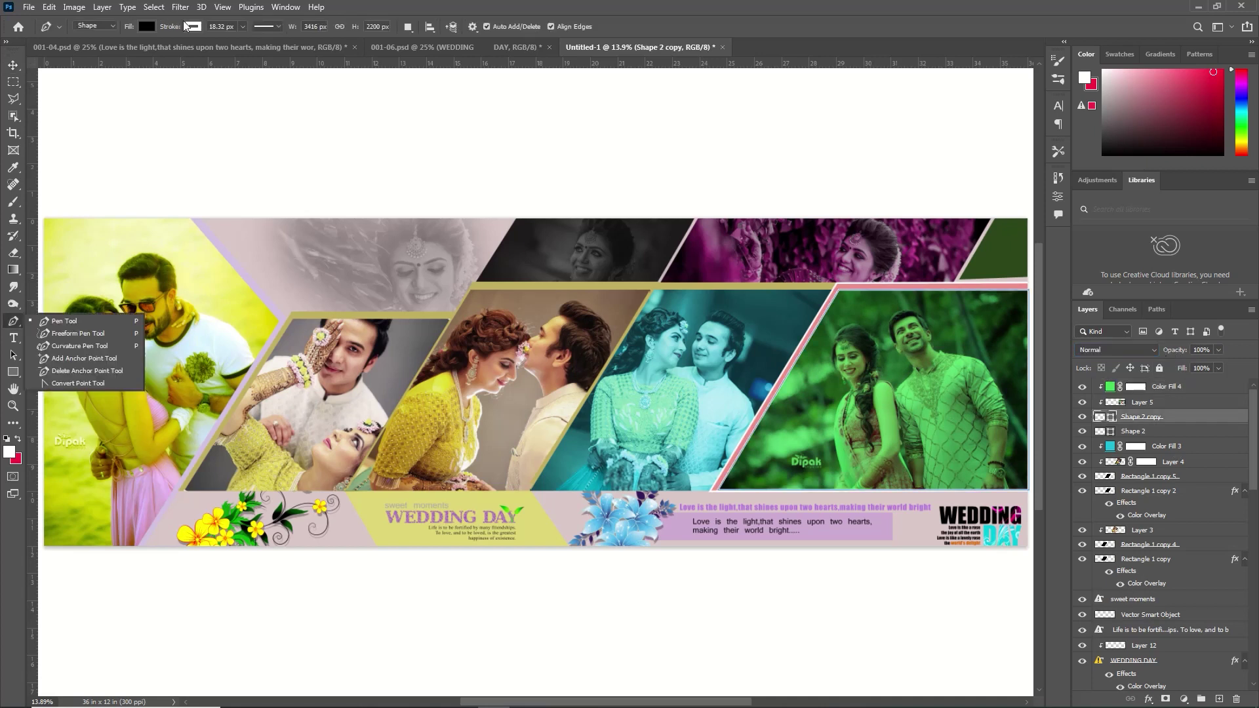
pyautogui.click(71, 318)
pyautogui.click(190, 28)
pyautogui.click(117, 52)
pyautogui.click(321, 73)
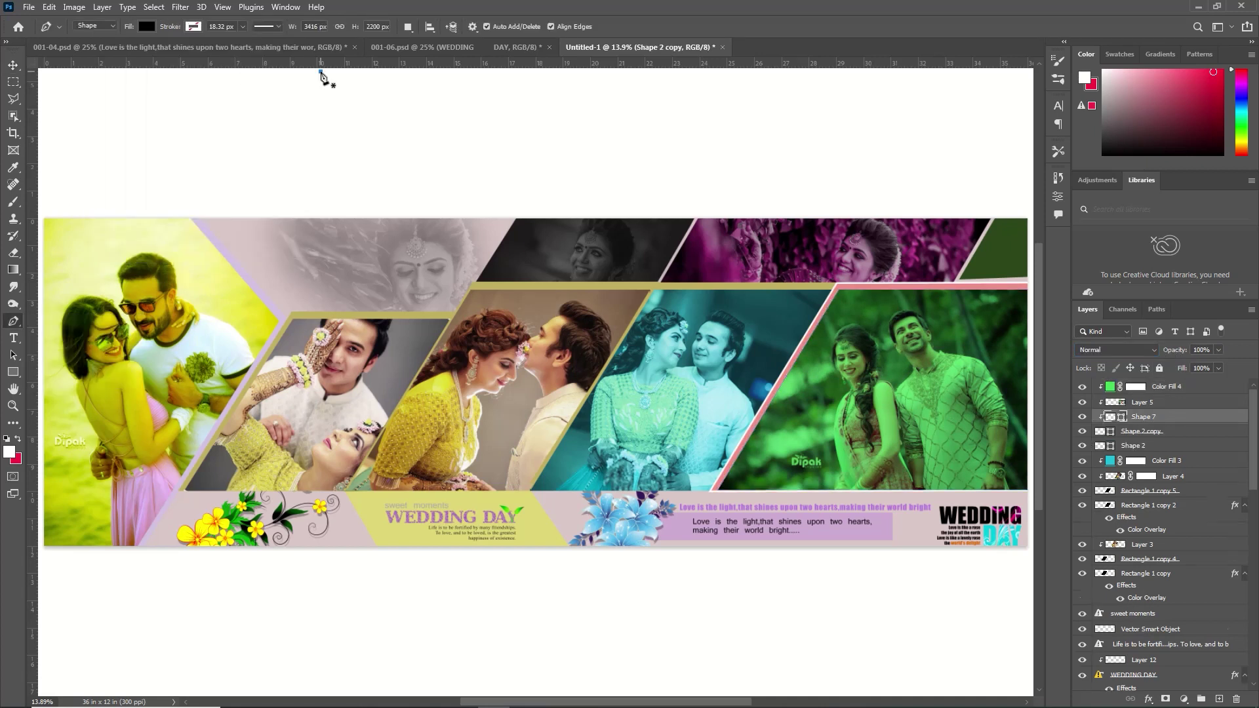
pyautogui.click(320, 71)
# - Set the stroke of Shape 2, the pink border around the green-tinted photo, to none
pyautogui.click(1126, 436)
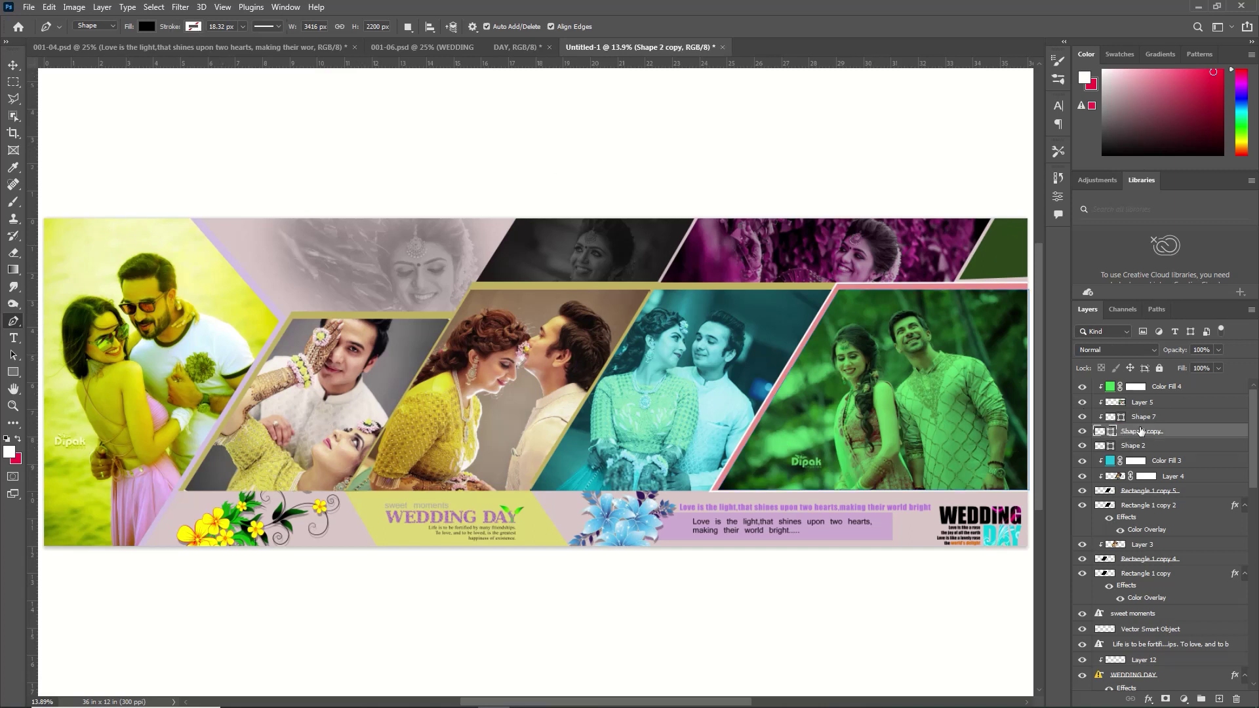
pyautogui.click(1128, 445)
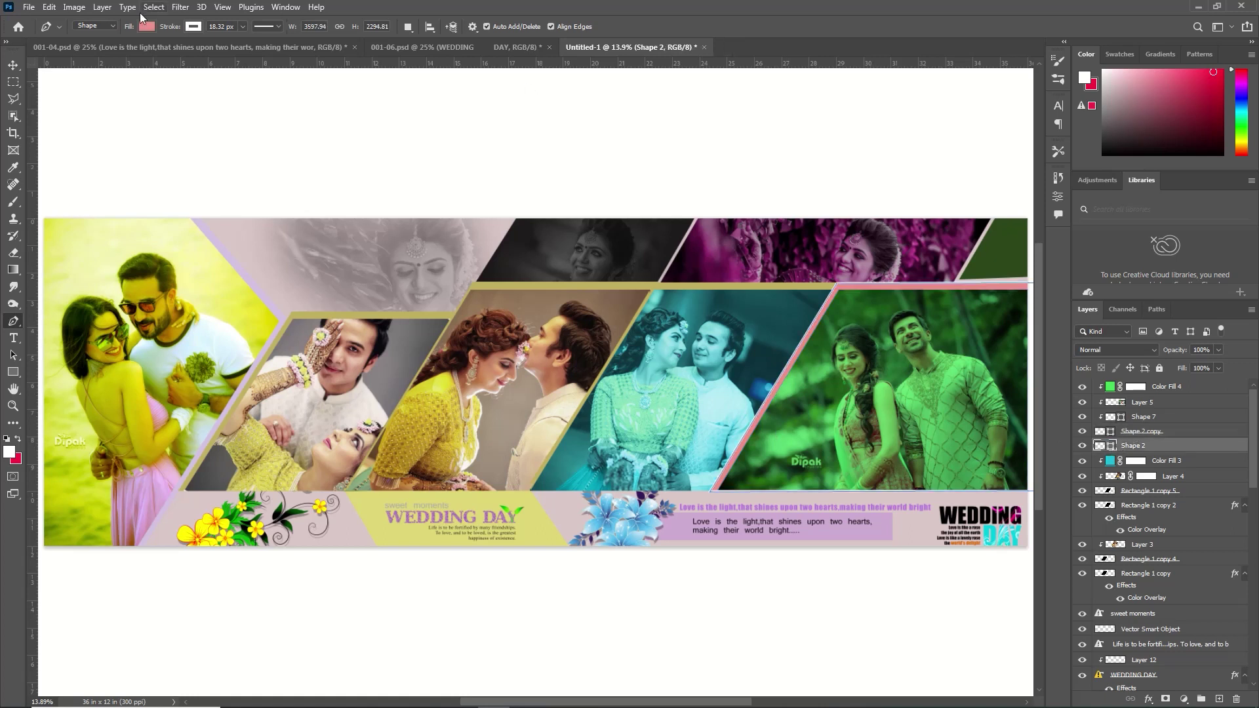
pyautogui.click(194, 27)
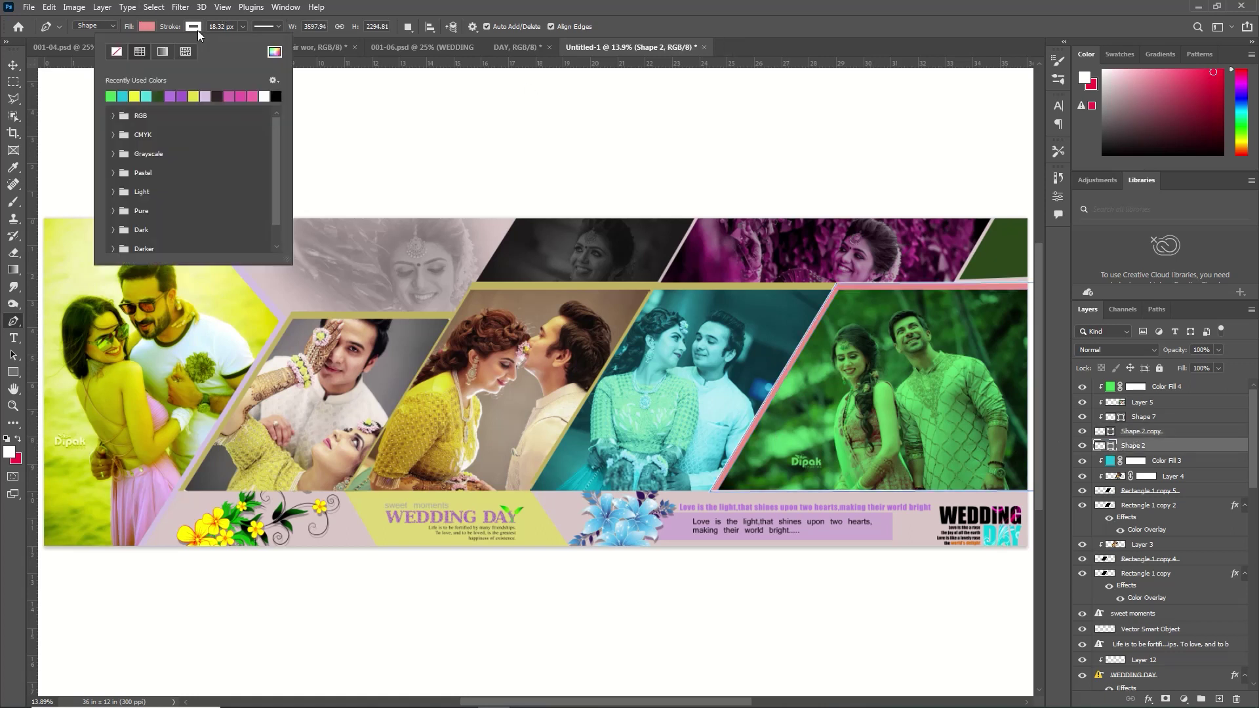
pyautogui.click(119, 51)
pyautogui.click(365, 88)
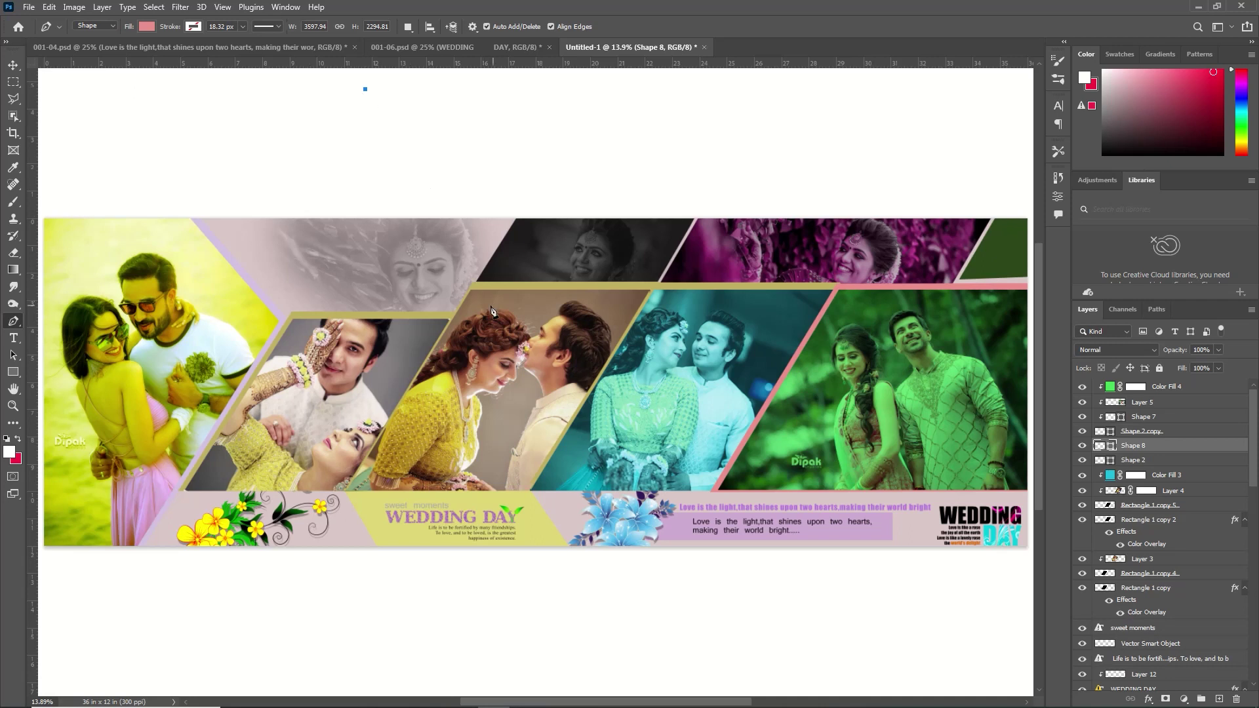
# - Adjust the size of the dark green shape (Shape 5) in the page's upper corner with Free Transform
pyautogui.keyDown('ctrl'); pyautogui.click(1003, 253); pyautogui.keyUp('ctrl')
pyautogui.hotkey('ctrl', 't')
pyautogui.moveTo(1027, 283); pyautogui.dragTo(1032, 283)
pyautogui.moveTo(958, 214); pyautogui.dragTo(949, 254)
pyautogui.click(649, 26)
# - Reposition Layer 2, the photo of the couple with the raised hennaed hand, vertically in its frame and enlarge it to about 101%
pyautogui.moveTo(635, 702); pyautogui.dragTo(355, 705)
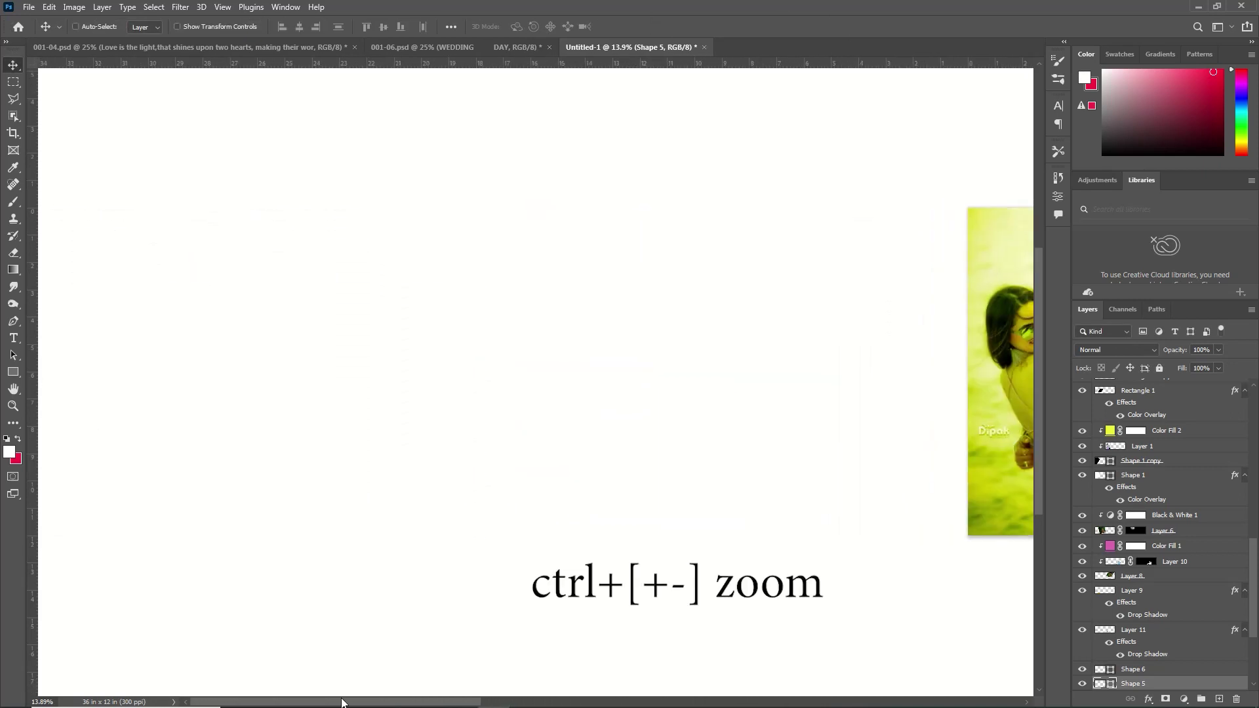
pyautogui.hotkey('ctrl', '+')
pyautogui.hotkey('ctrl', '+')
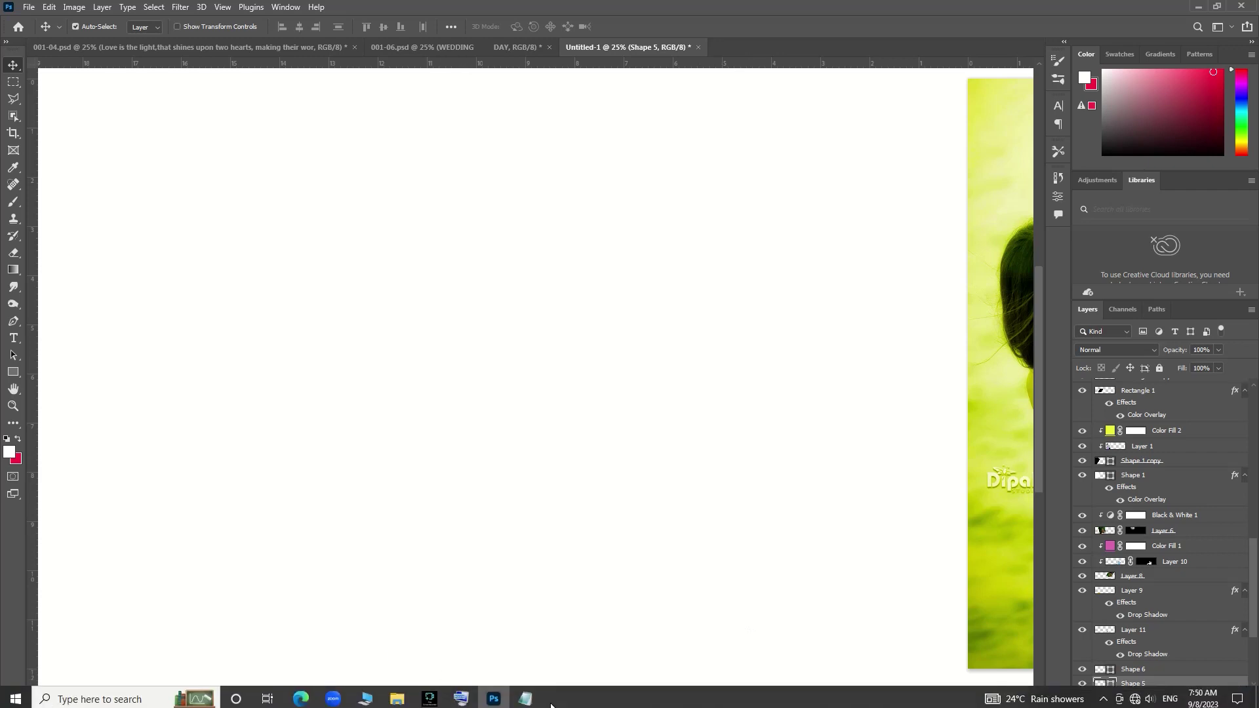
pyautogui.moveTo(344, 704); pyautogui.dragTo(605, 704)
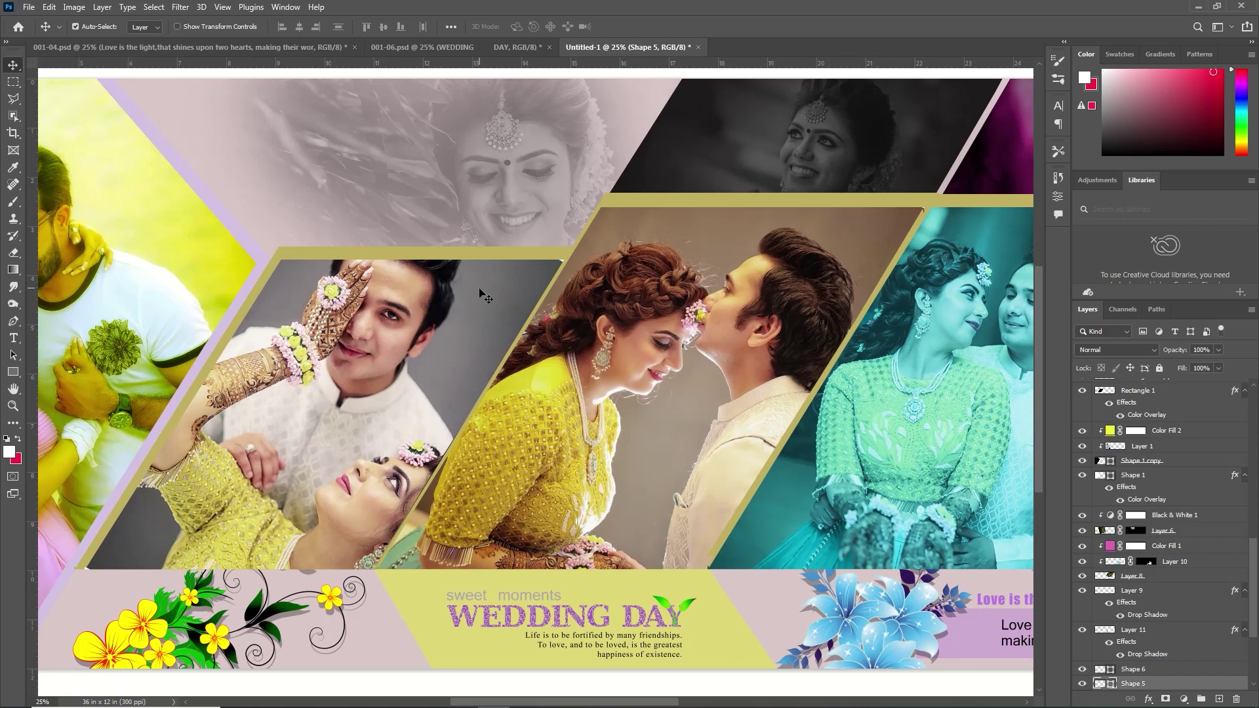
pyautogui.hotkey('ctrl', 'v')
pyautogui.hotkey('ctrl', 't')
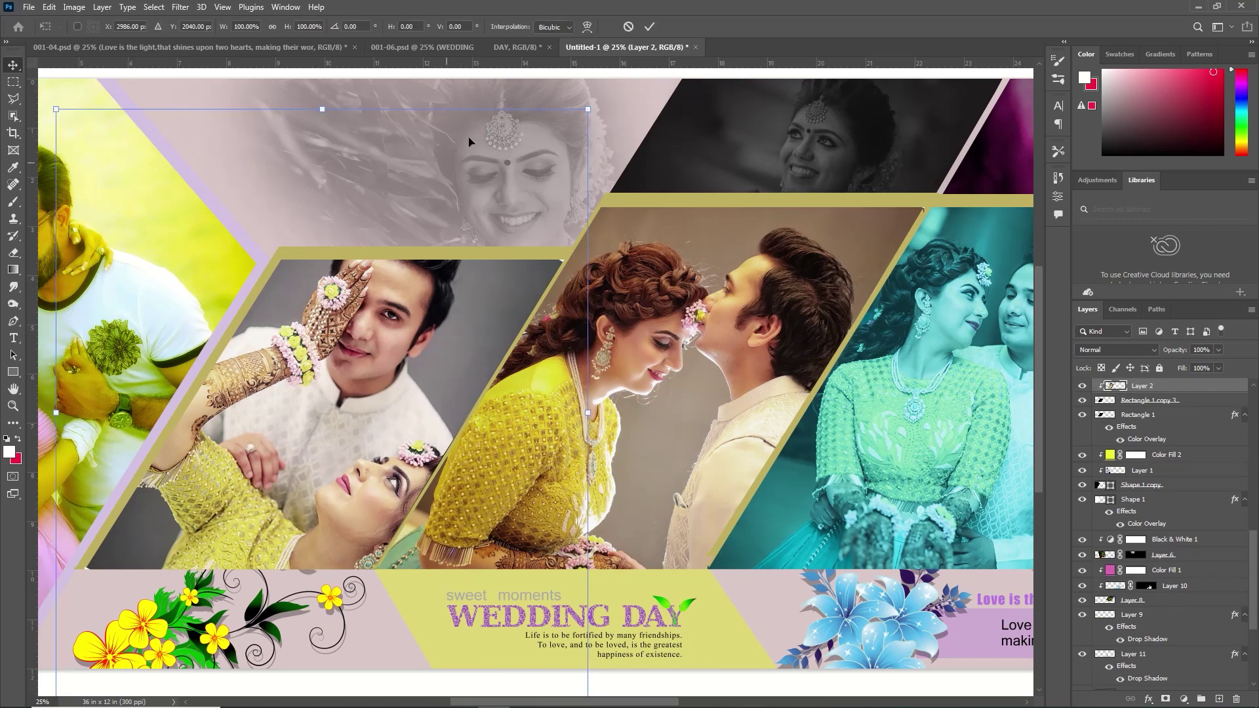
pyautogui.hotkey('shift', 'Up')
pyautogui.hotkey('shift', 'Up')
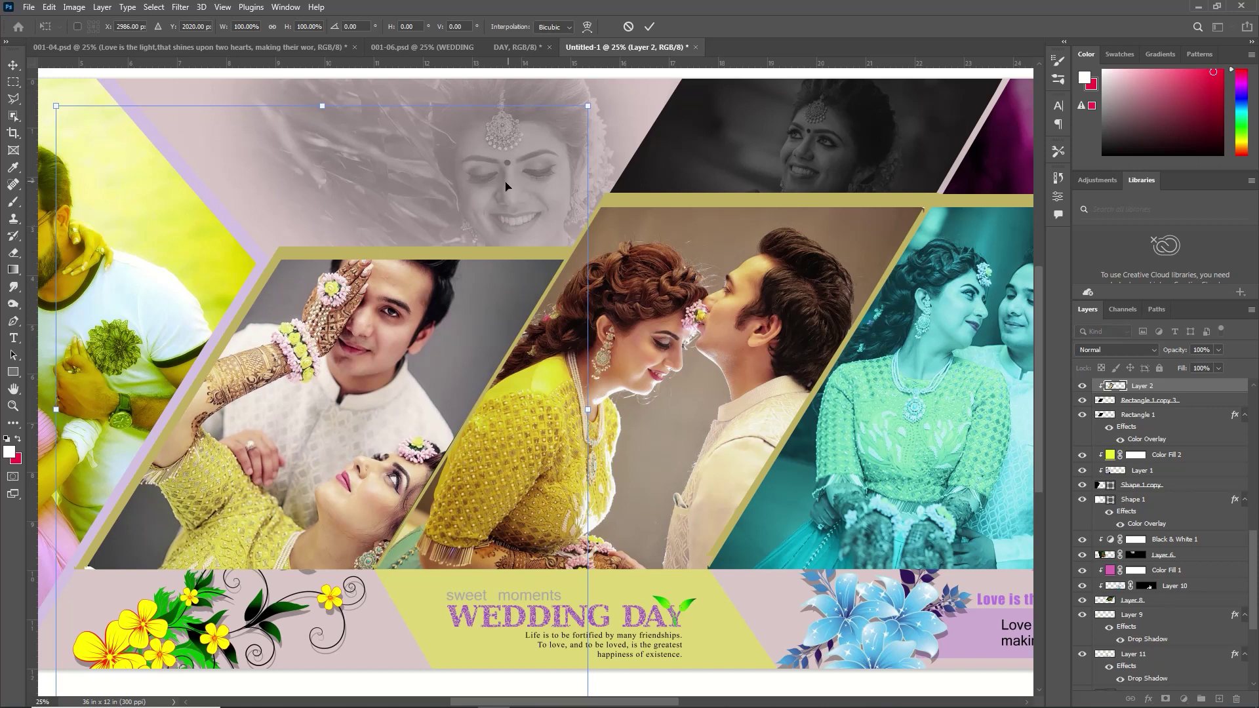
pyautogui.hotkey('shift', 'Down')
pyautogui.hotkey('shift', 'Down')
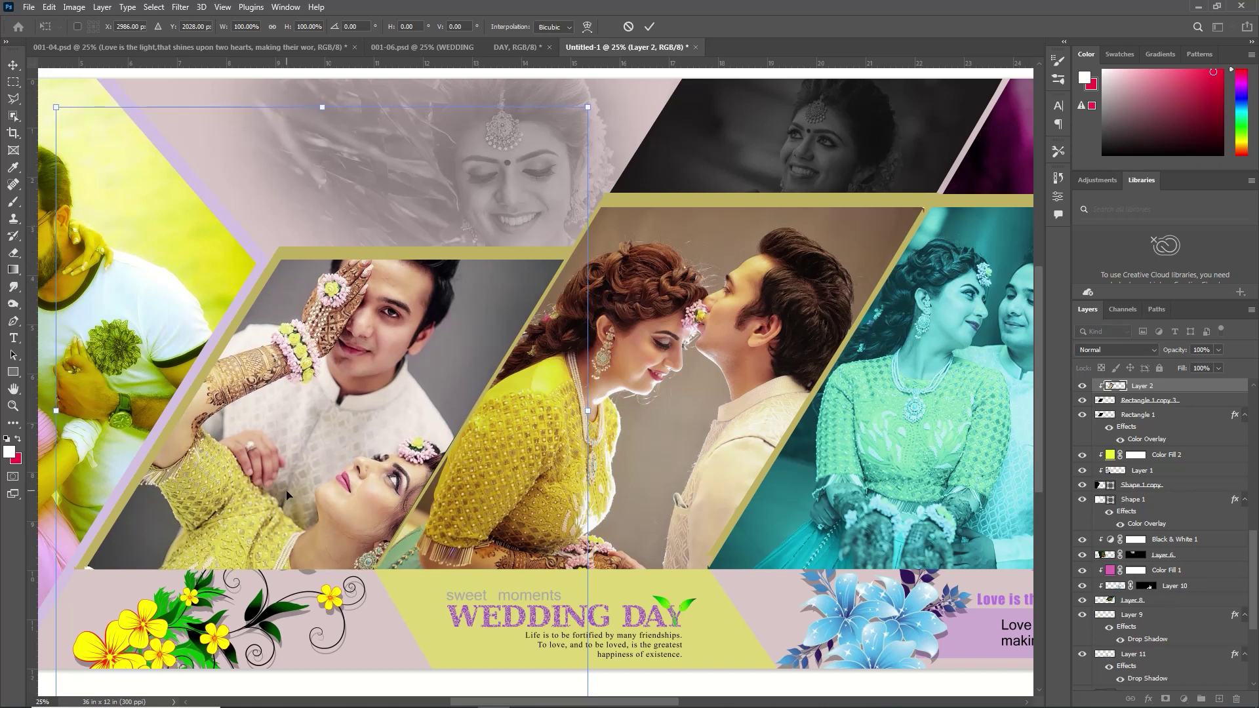
pyautogui.hotkey('shift', 'Down')
pyautogui.hotkey('shift', 'Down')
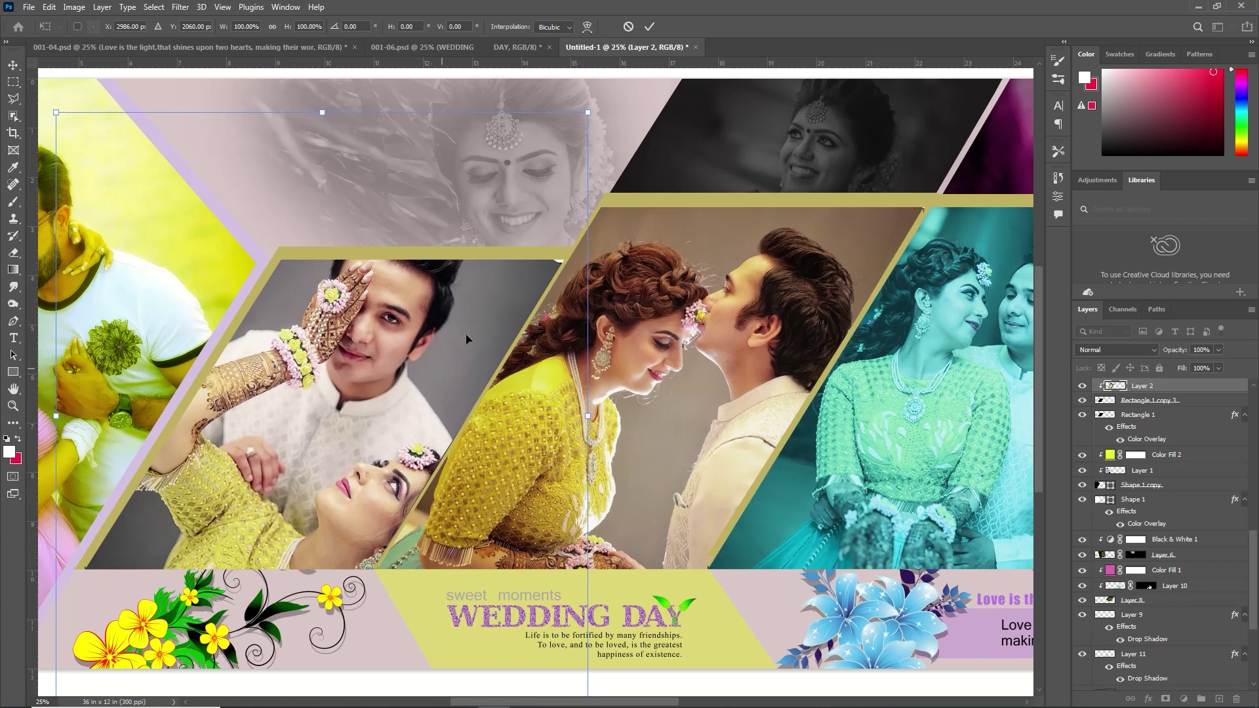
pyautogui.moveTo(592, 109); pyautogui.dragTo(597, 104)
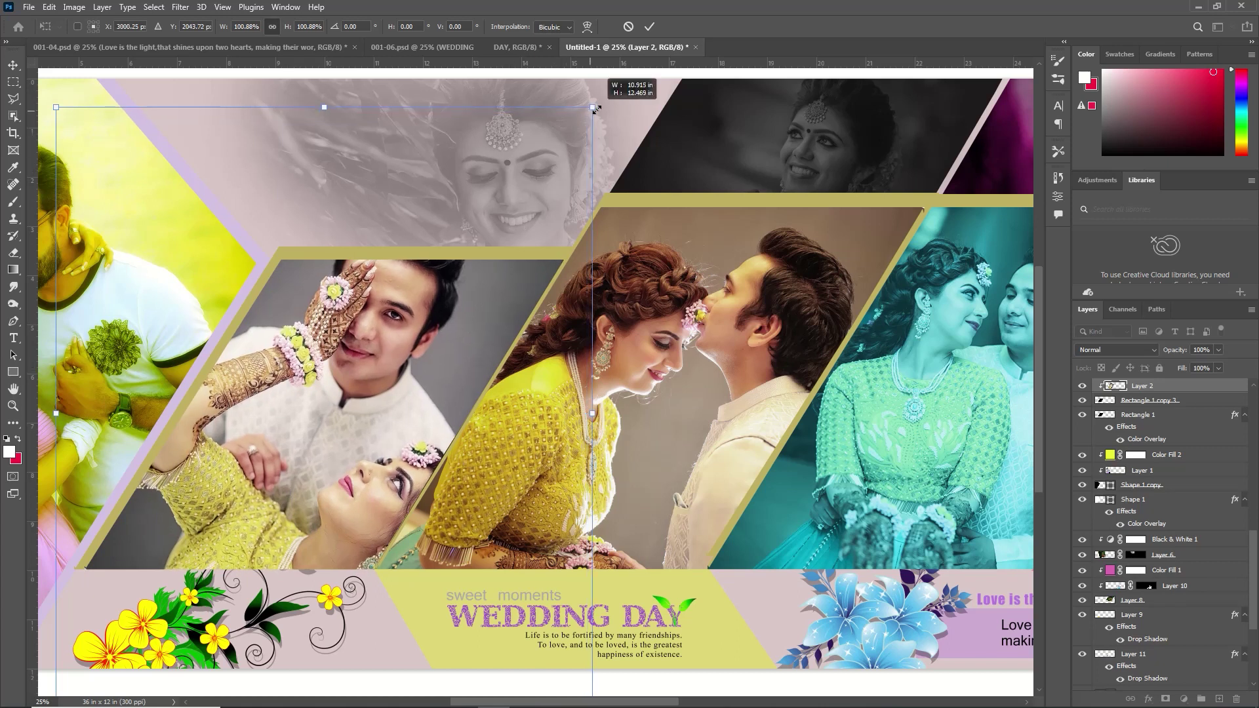
pyautogui.click(649, 27)
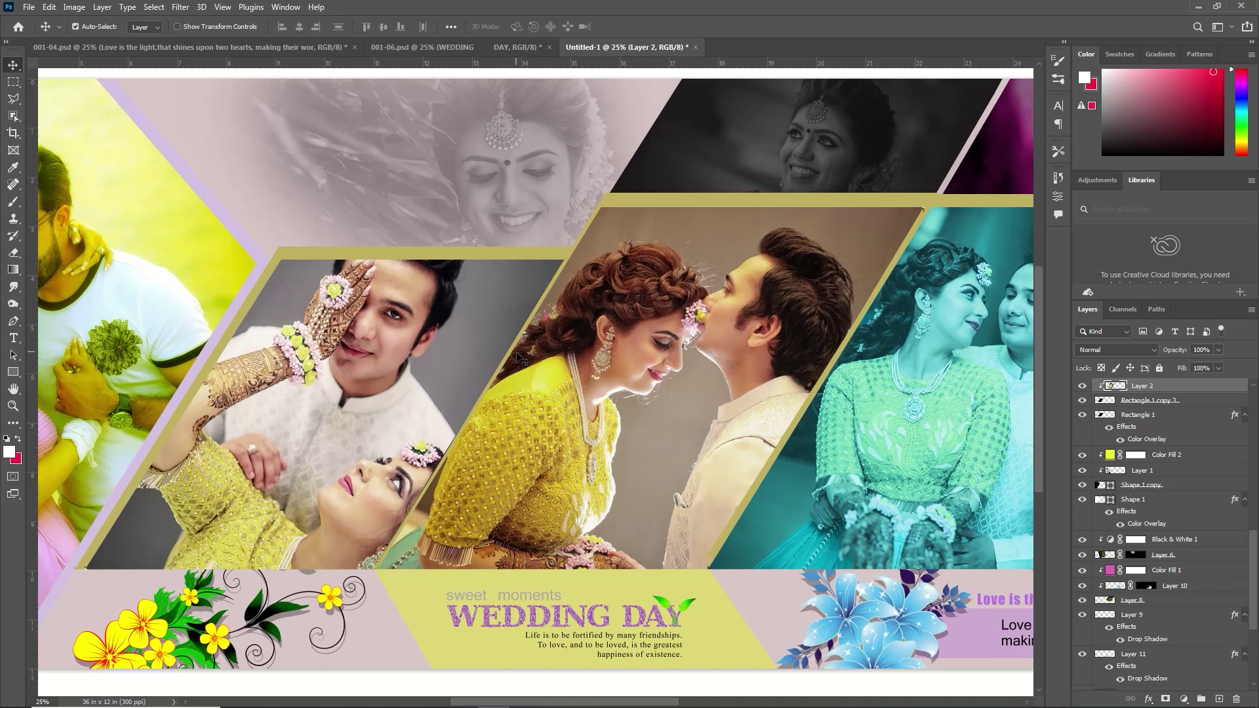
# - Nudge the Layer 2 couple photo slightly to the left within its slanted frame
pyautogui.press('Left')
pyautogui.press('Left')
pyautogui.press('Left')
pyautogui.press('Left')
pyautogui.press('Left')
pyautogui.press('Left')
pyautogui.press('Left')
pyautogui.press('Left')
pyautogui.press('Left')
pyautogui.press('Left')
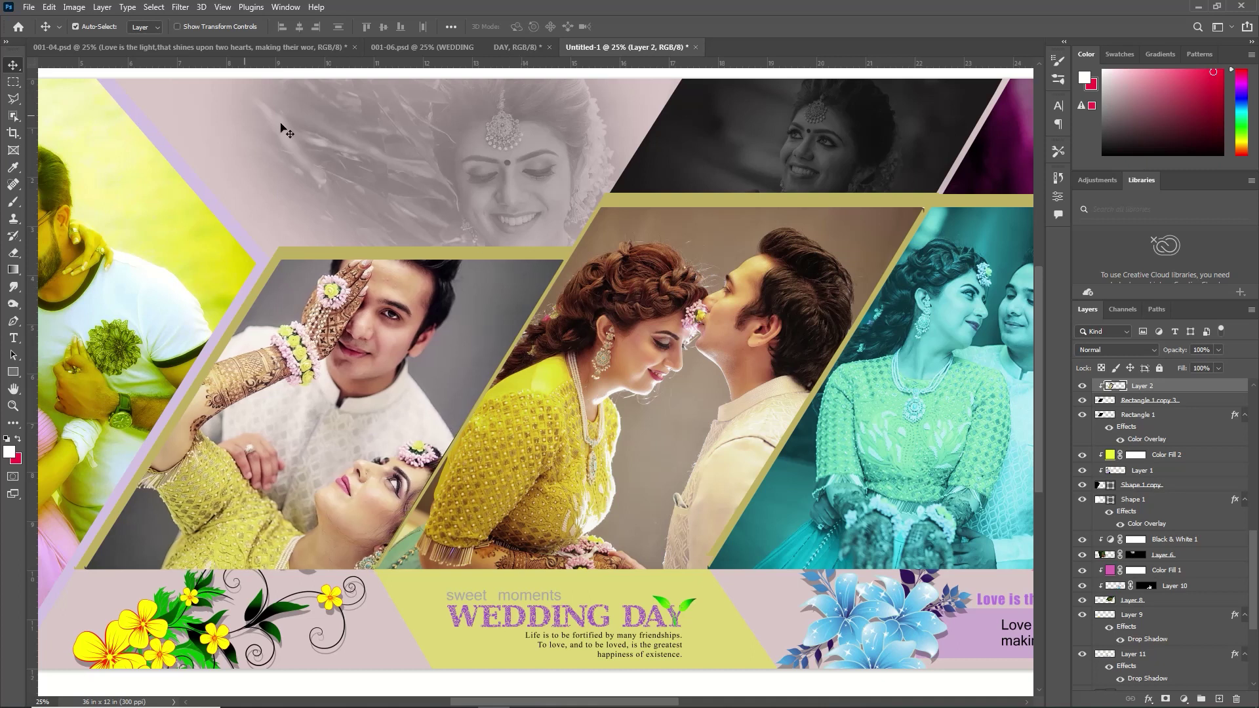
# - Inspect the album layout up close across its full width, then fit the whole page in view
pyautogui.moveTo(477, 704); pyautogui.dragTo(541, 704)
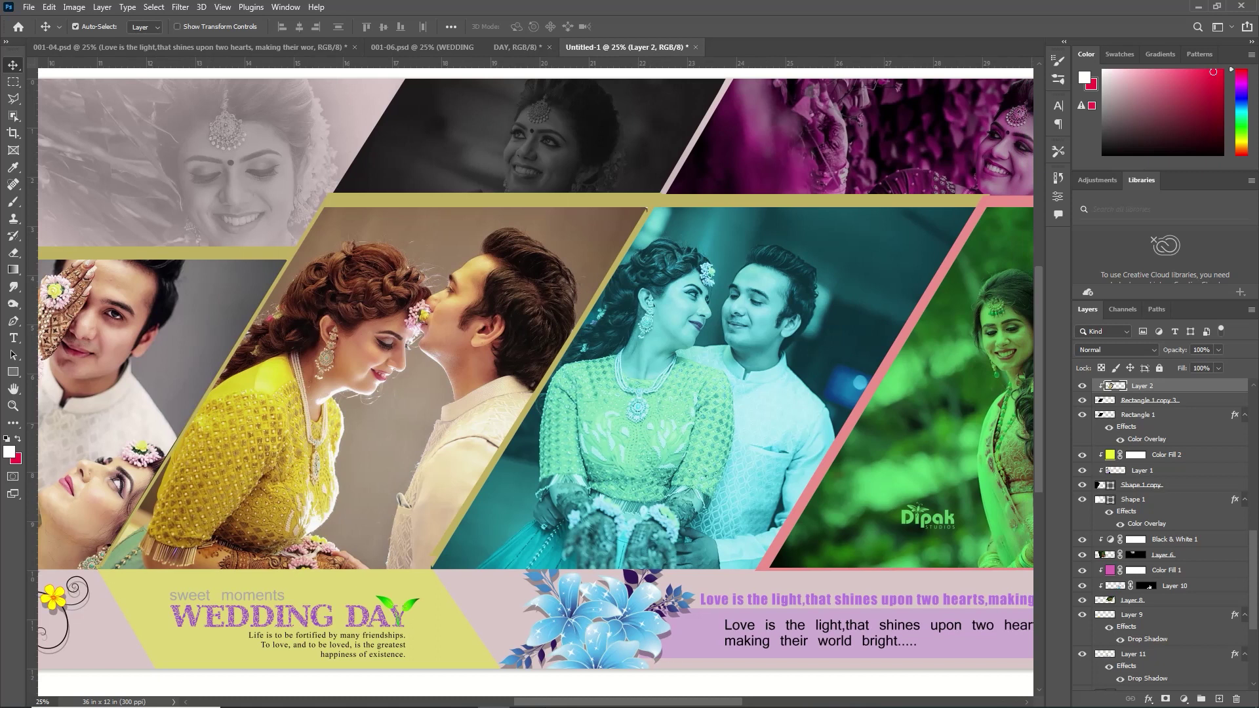
pyautogui.moveTo(541, 704); pyautogui.dragTo(646, 704)
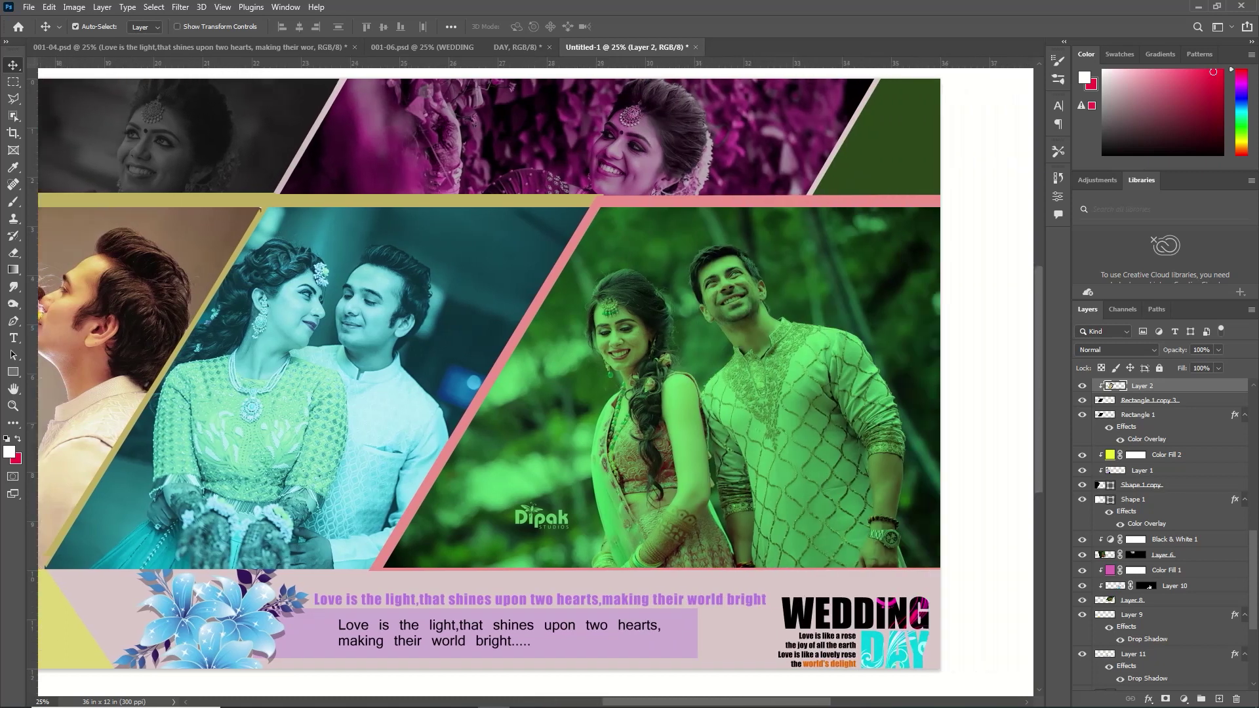
pyautogui.moveTo(646, 704); pyautogui.dragTo(638, 704)
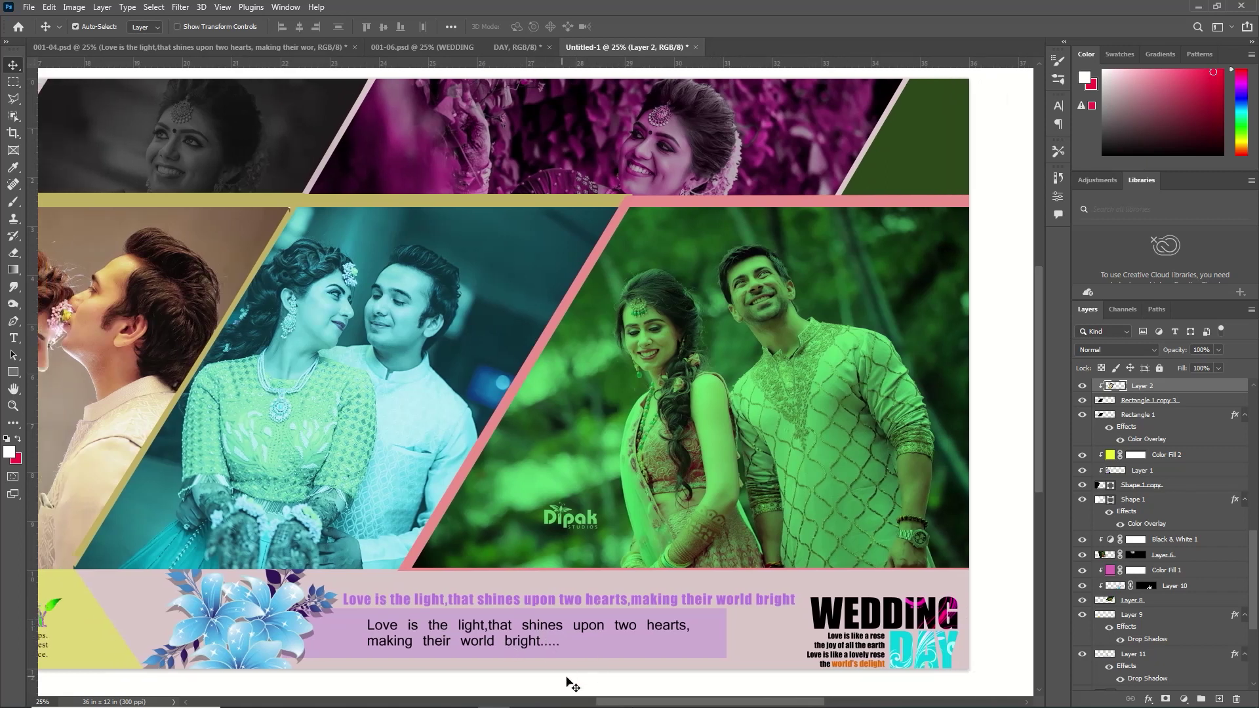
pyautogui.moveTo(654, 705); pyautogui.dragTo(458, 692)
pyautogui.press('ctrl')
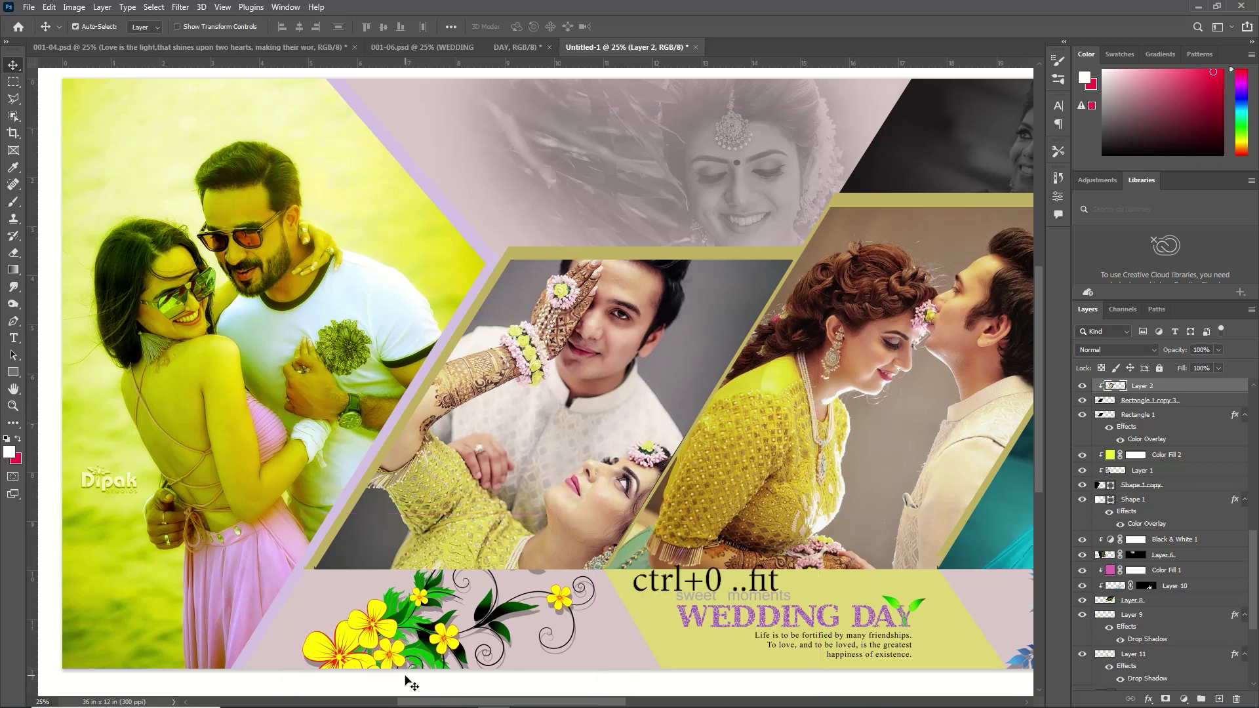
pyautogui.hotkey('ctrl', '0')
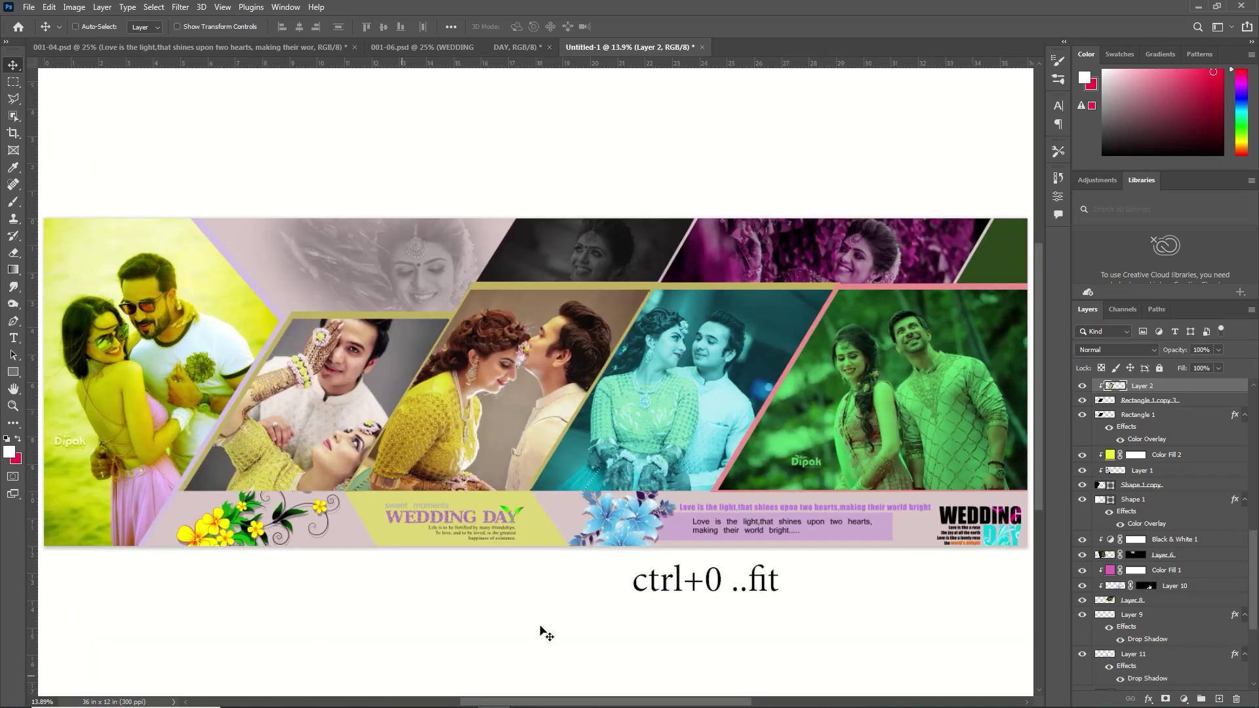